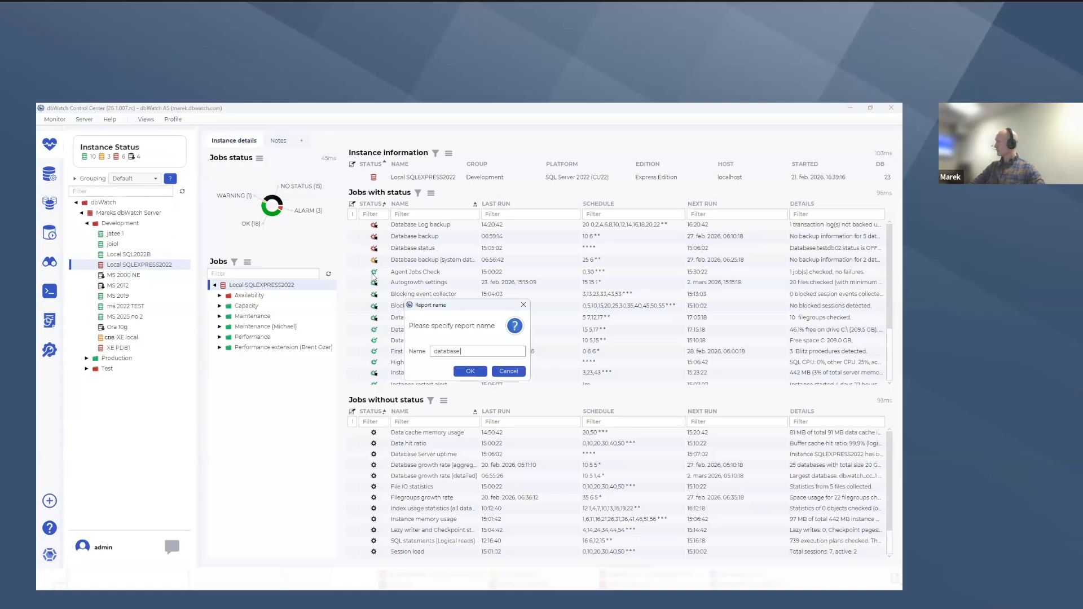
# Create the report named "database size statistics" and add a chapter titled "My data" to it
pyautogui.write('e statistics')
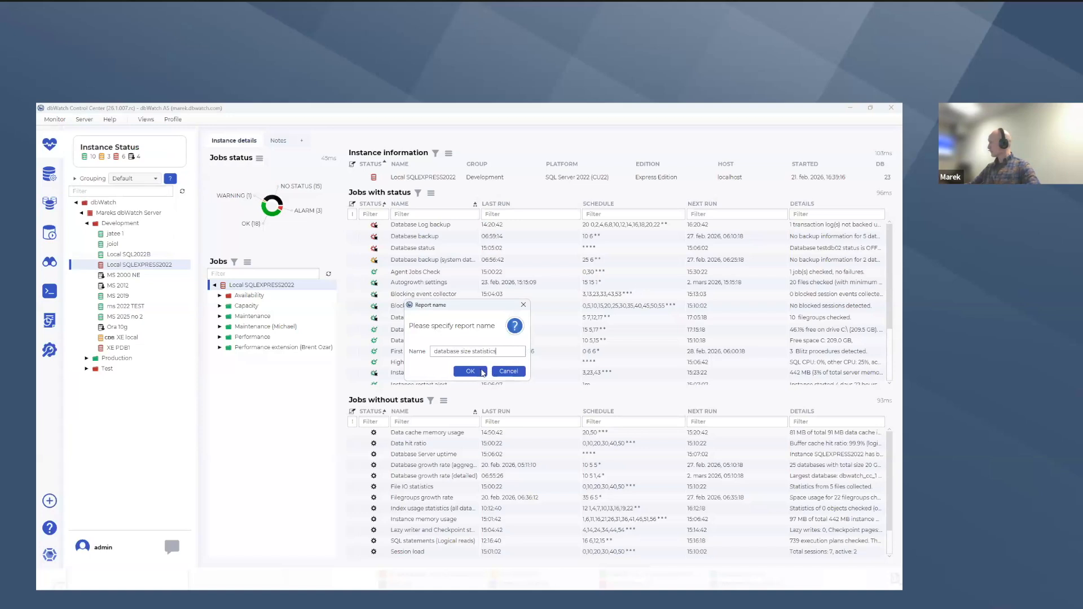
pyautogui.click(469, 371)
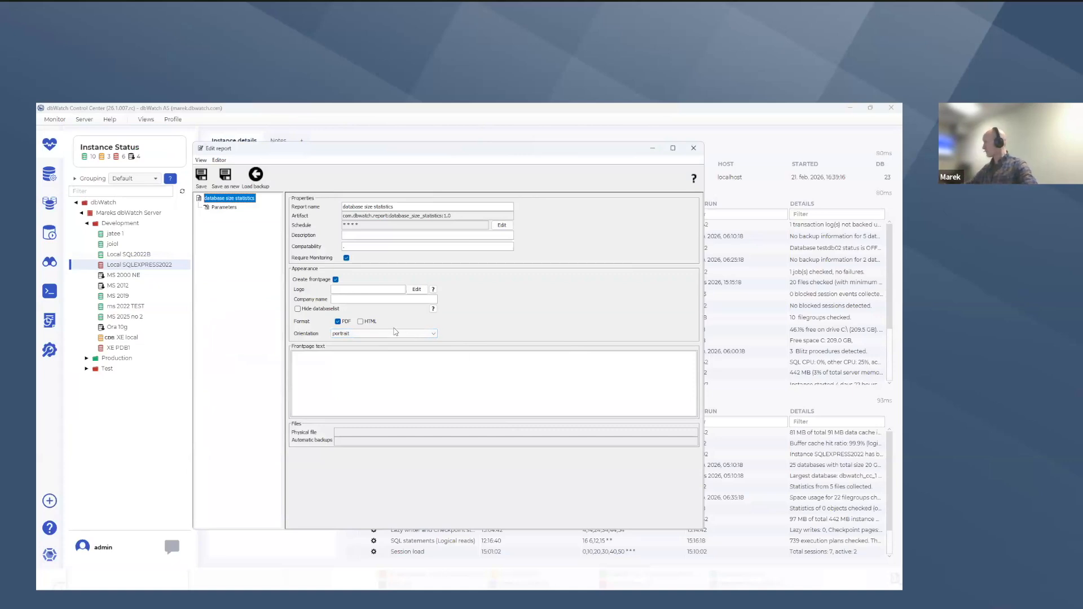
pyautogui.rightClick(222, 201)
pyautogui.click(248, 206)
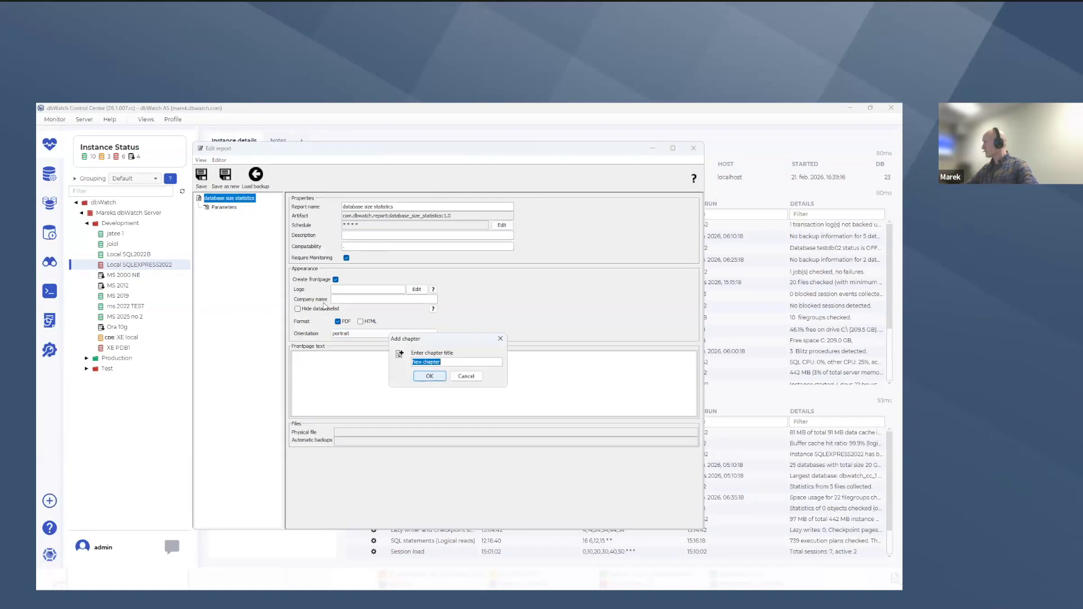
pyautogui.write('N')
pyautogui.press('BackSpace')
pyautogui.write('My data')
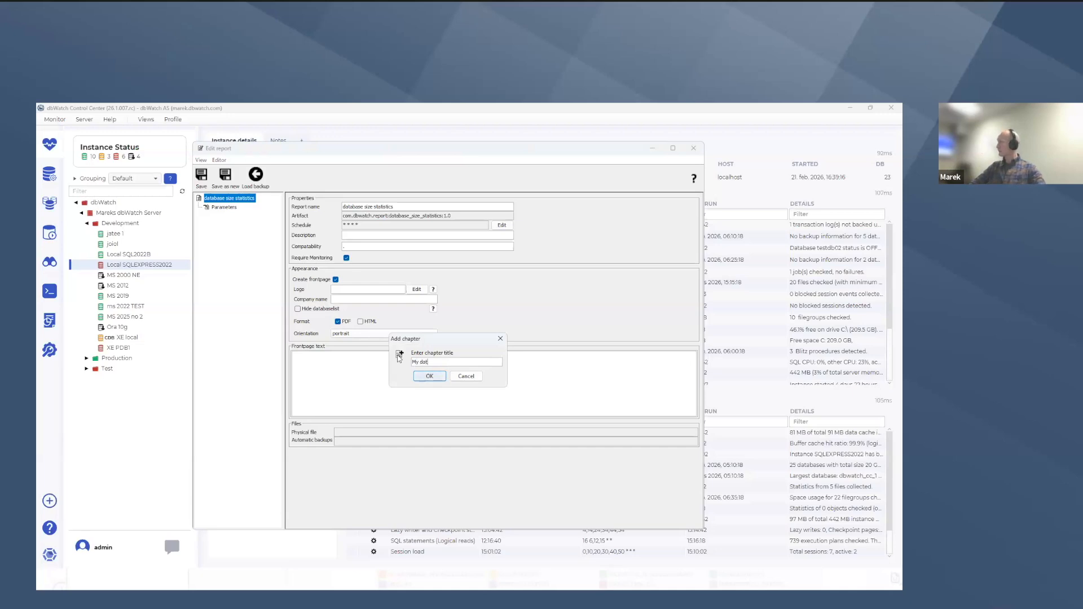
pyautogui.click(431, 376)
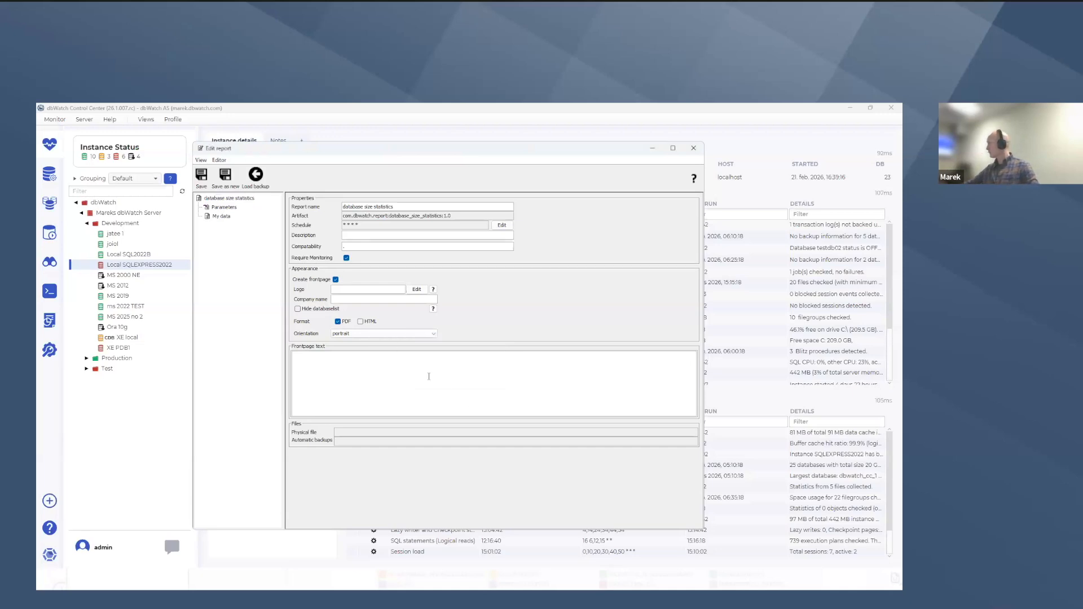
# Add a section titled "Data from database instance" to the "My data" chapter
pyautogui.click(215, 218)
pyautogui.rightClick(216, 218)
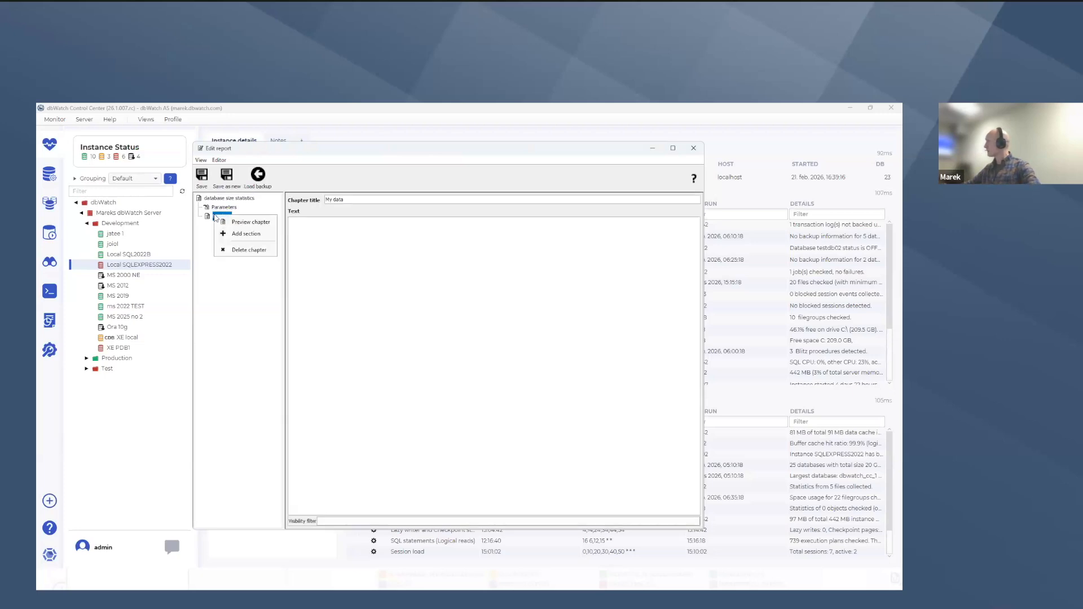
pyautogui.click(243, 234)
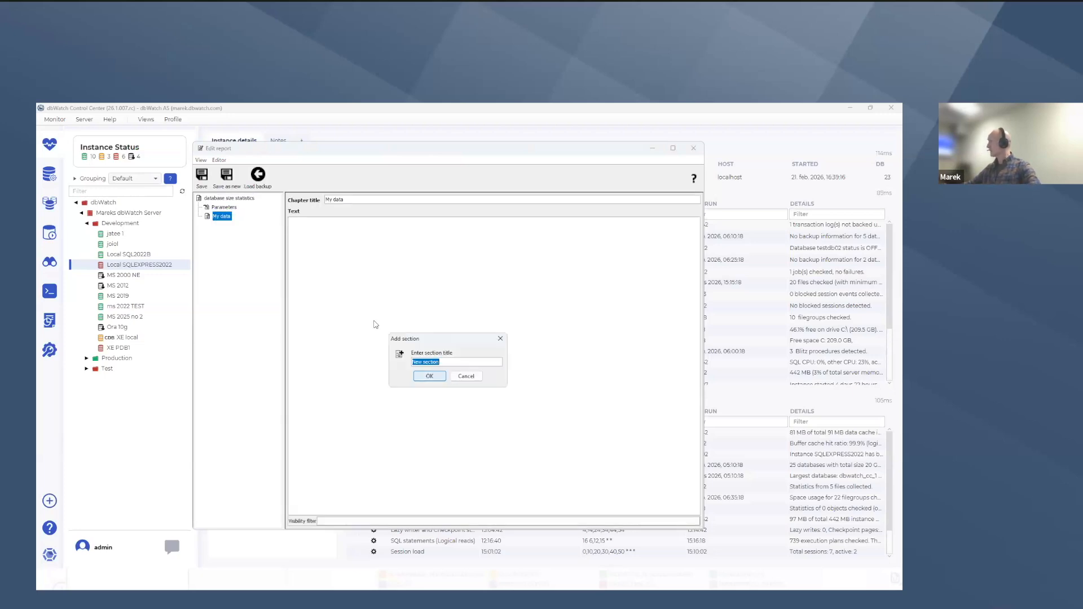
pyautogui.write('Data from')
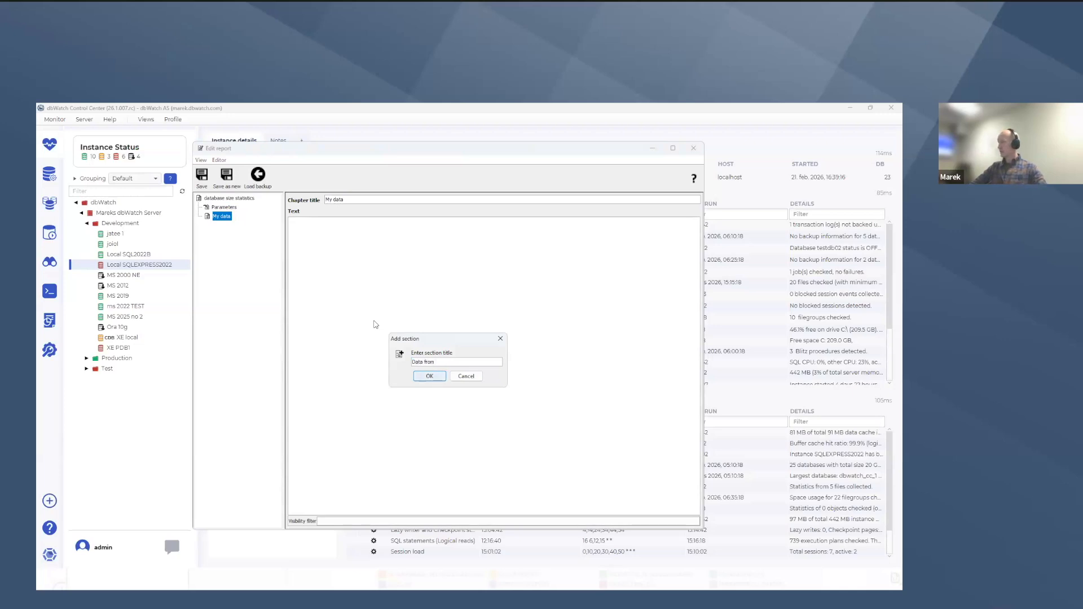
pyautogui.write(' database instance')
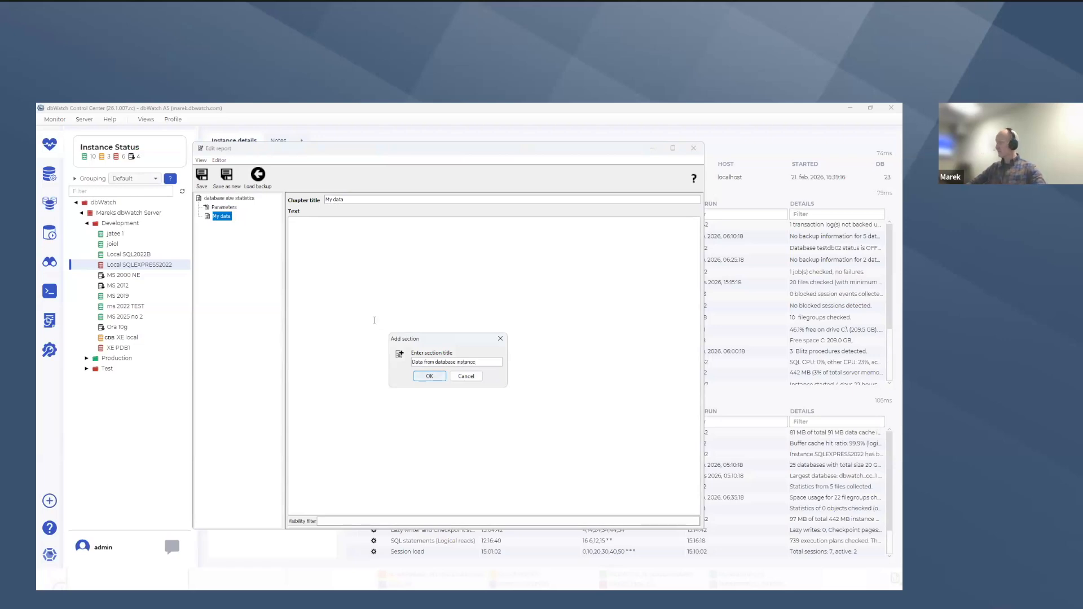
pyautogui.press('Return')
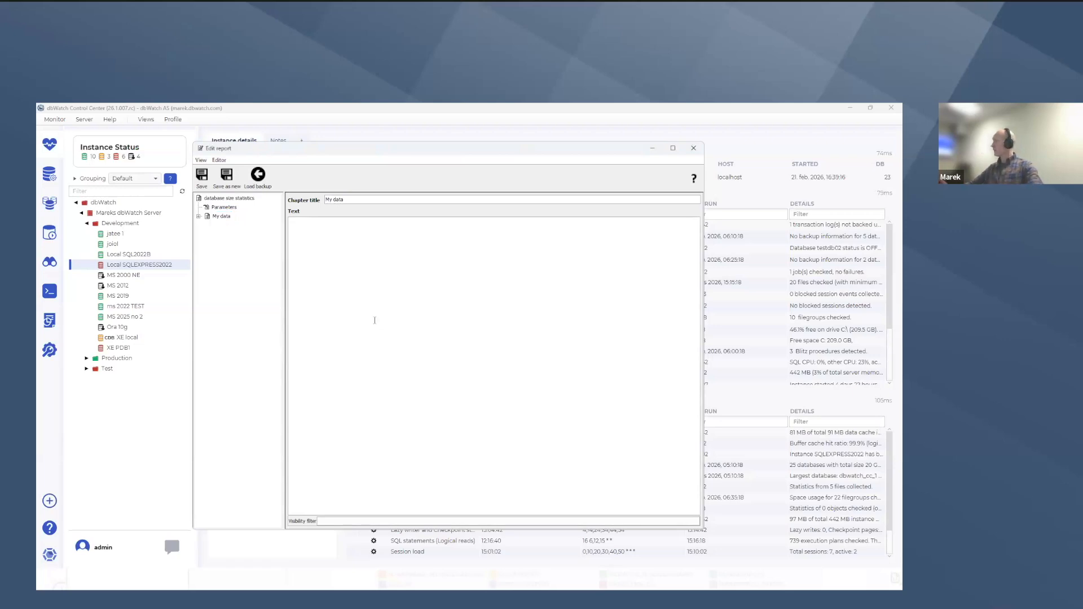
# Add an MS SQL Server query supporting all versions to the "Data from database instance" section
pyautogui.click(198, 218)
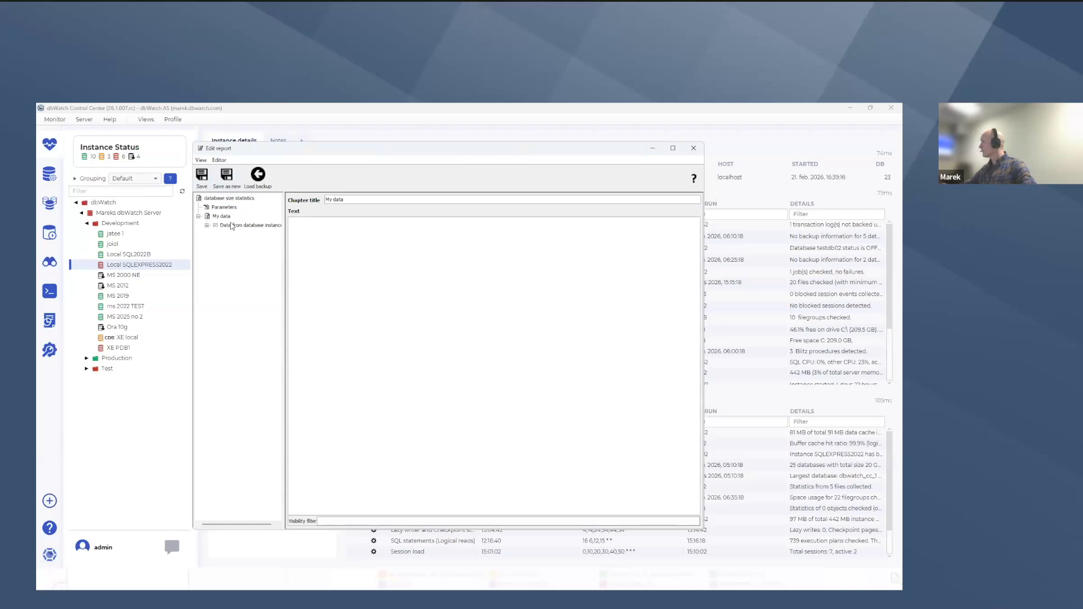
pyautogui.click(210, 226)
pyautogui.click(208, 225)
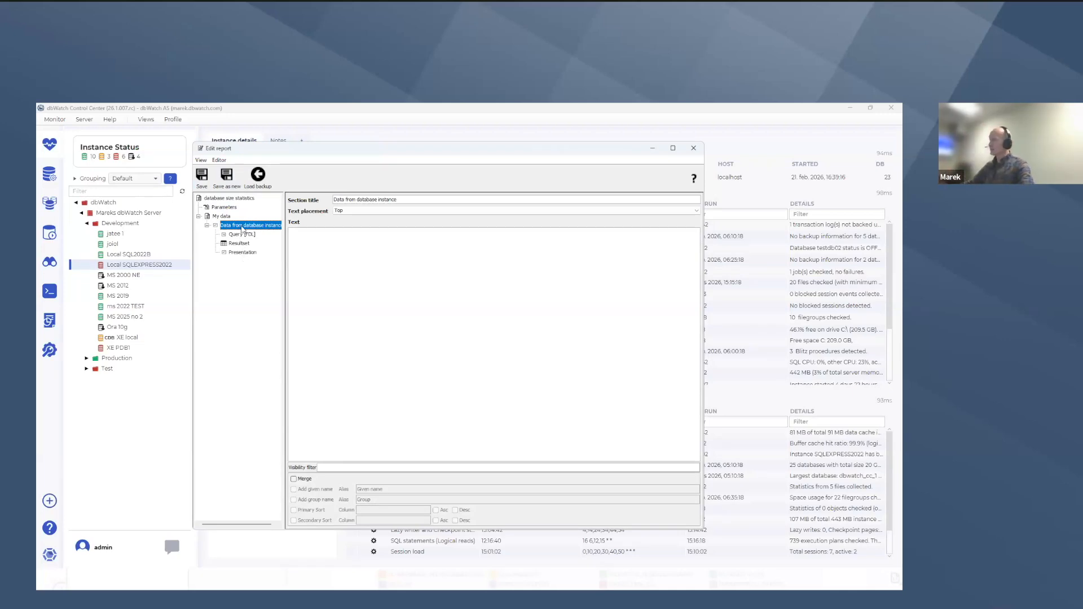
pyautogui.click(240, 236)
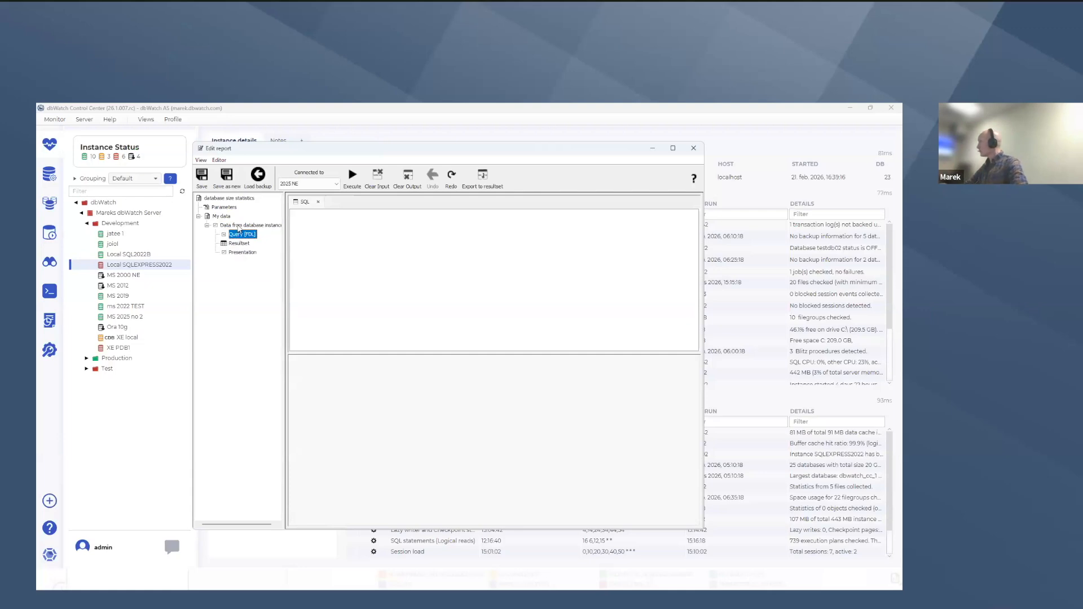
pyautogui.rightClick(238, 227)
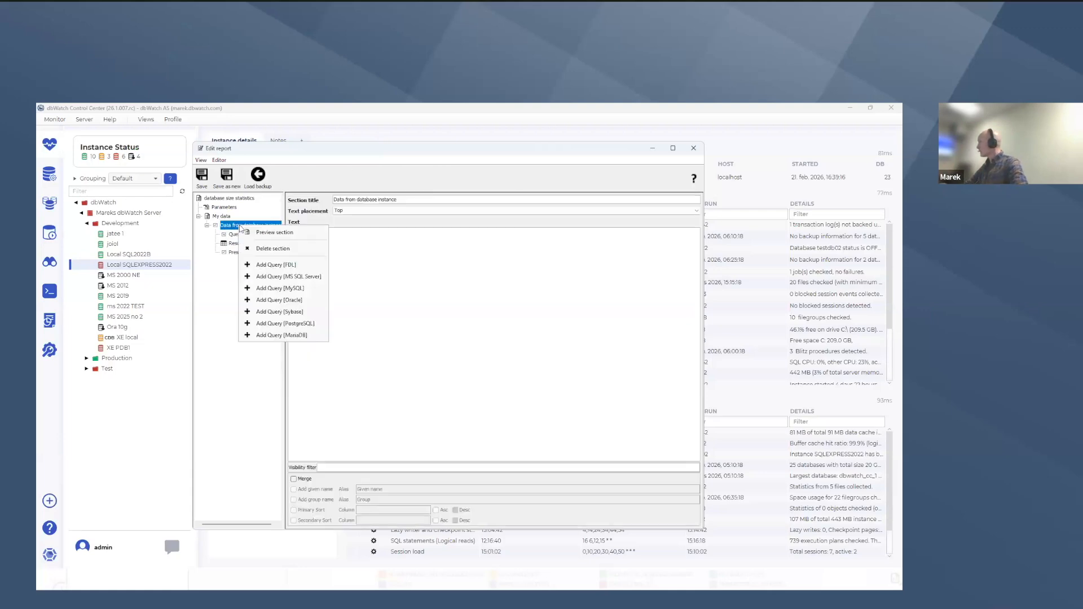
pyautogui.click(264, 277)
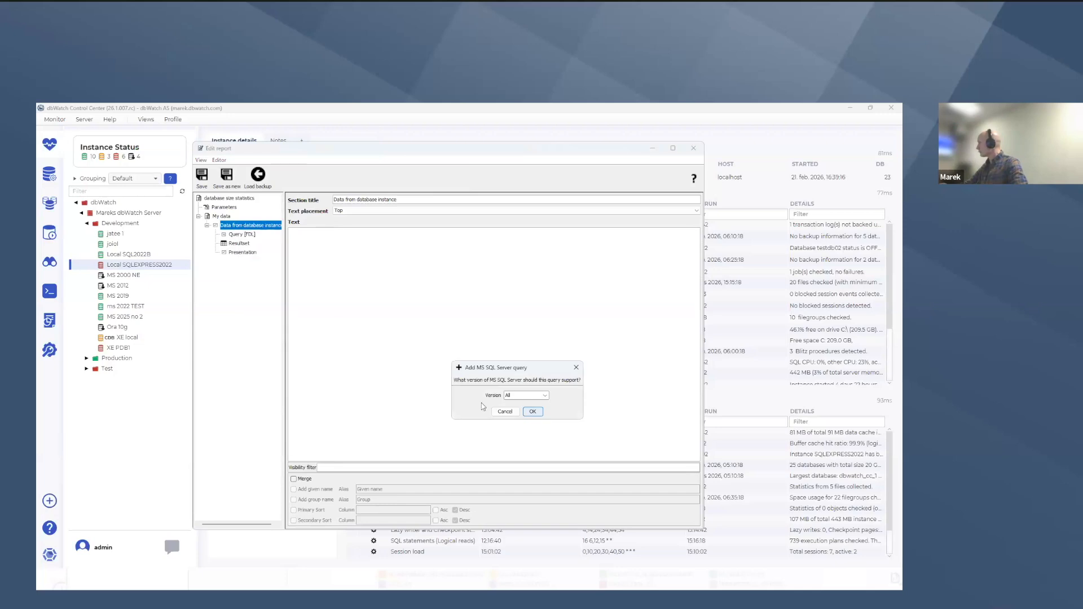
pyautogui.click(533, 412)
# Delete the FDL query from the "Data from database instance" section
pyautogui.click(242, 235)
pyautogui.rightClick(242, 236)
pyautogui.click(263, 242)
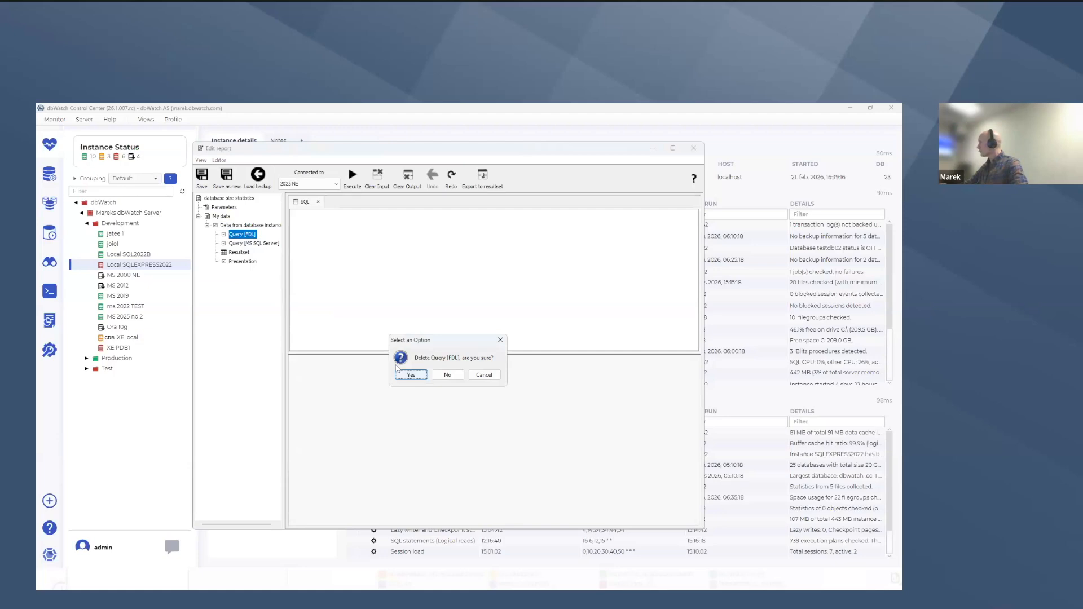
pyautogui.click(413, 375)
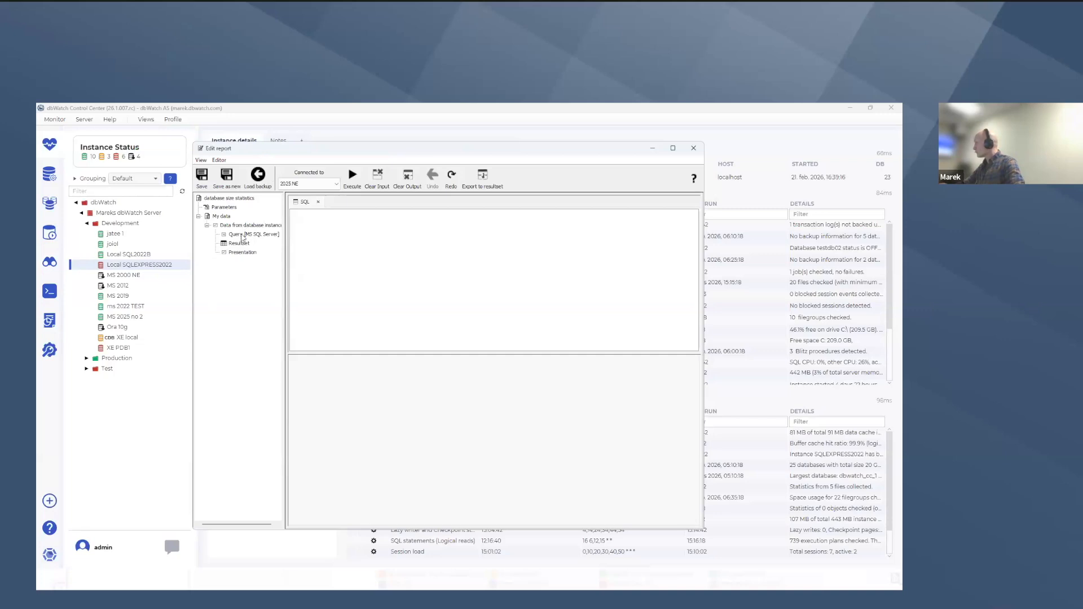
# Enter the statement "select * from a_db..db_info" in the section's MS SQL Server query
pyautogui.click(243, 235)
pyautogui.hotkey('alt', 'Tab')
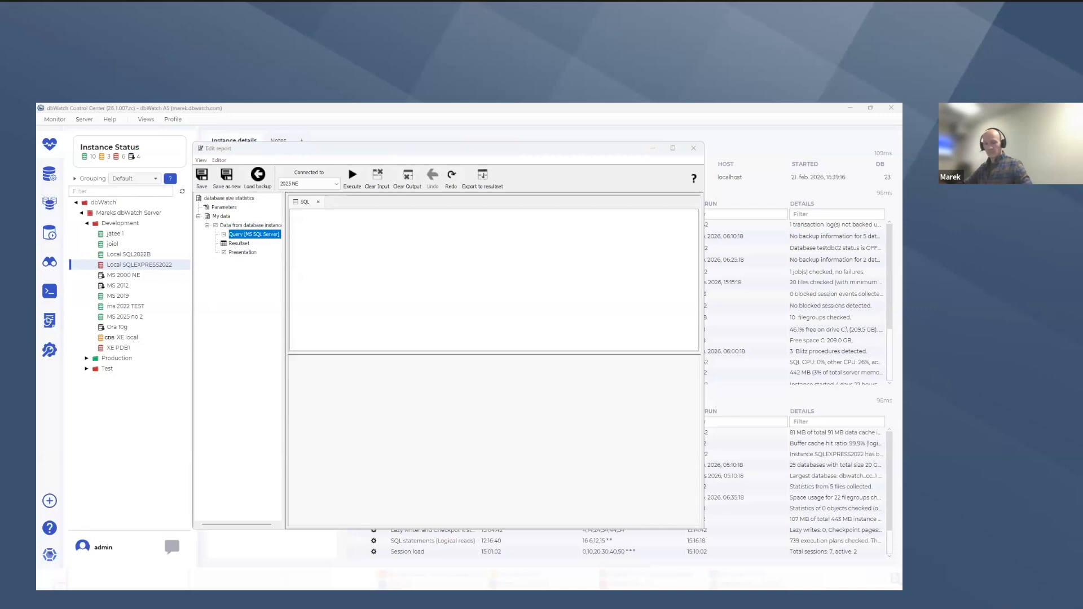
pyautogui.click(360, 228)
pyautogui.write('select * from a_db..db_info')
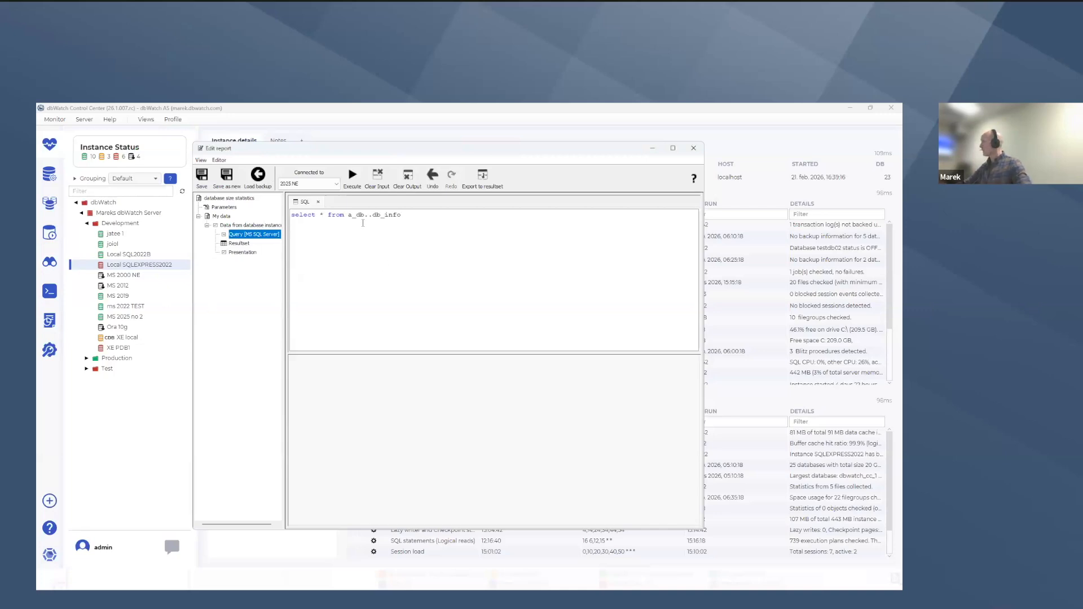
# Try to execute the MS SQL Server query on Local SQL2022B with only a_db selected in the statement
pyautogui.doubleClick(361, 215)
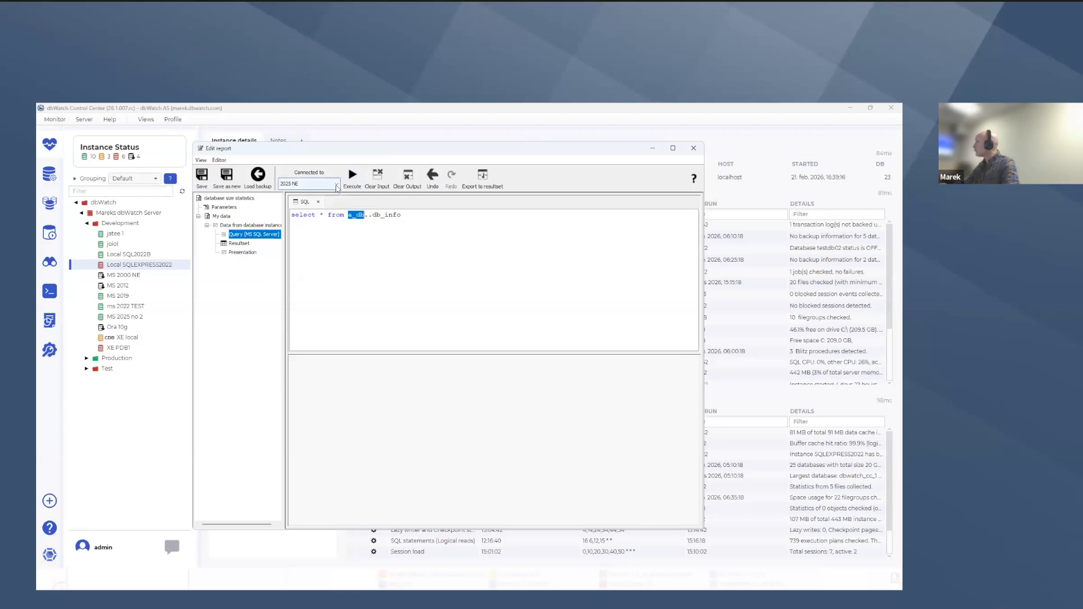
pyautogui.click(337, 185)
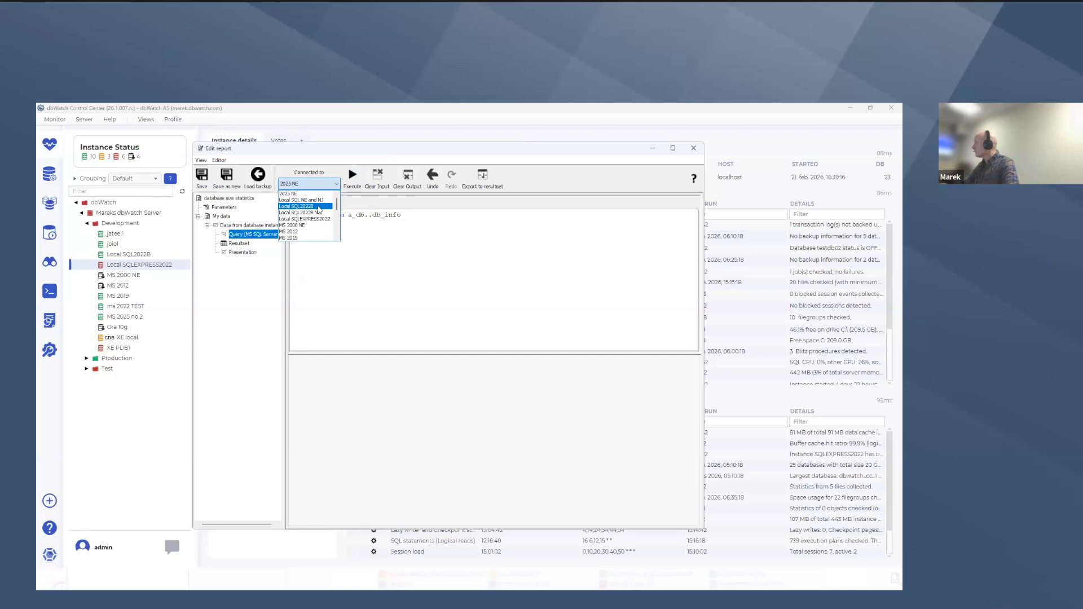
pyautogui.click(319, 206)
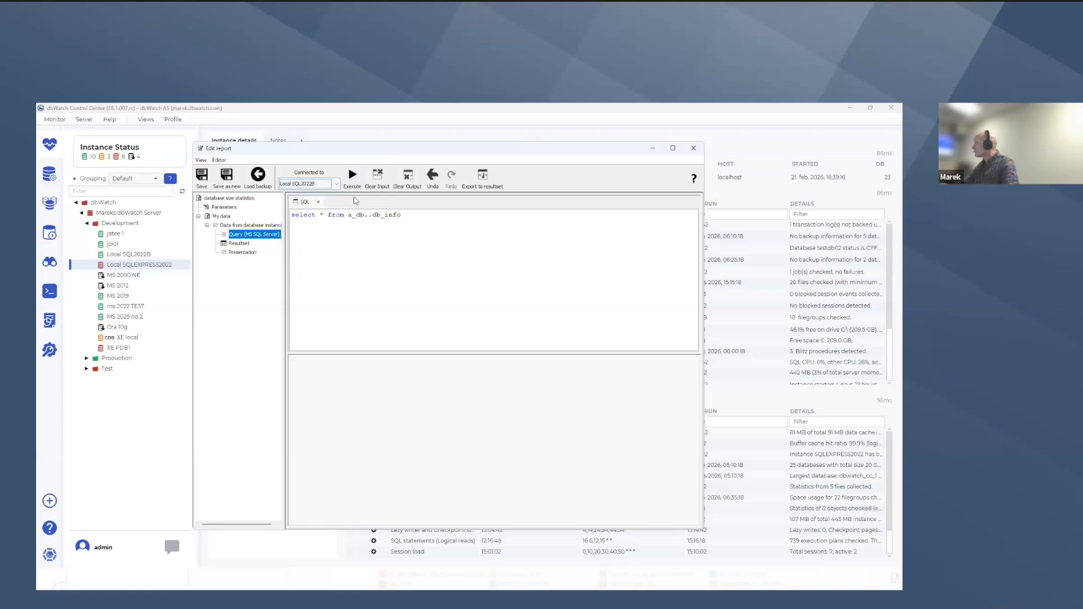
pyautogui.click(352, 177)
pyautogui.moveTo(434, 349); pyautogui.dragTo(428, 323)
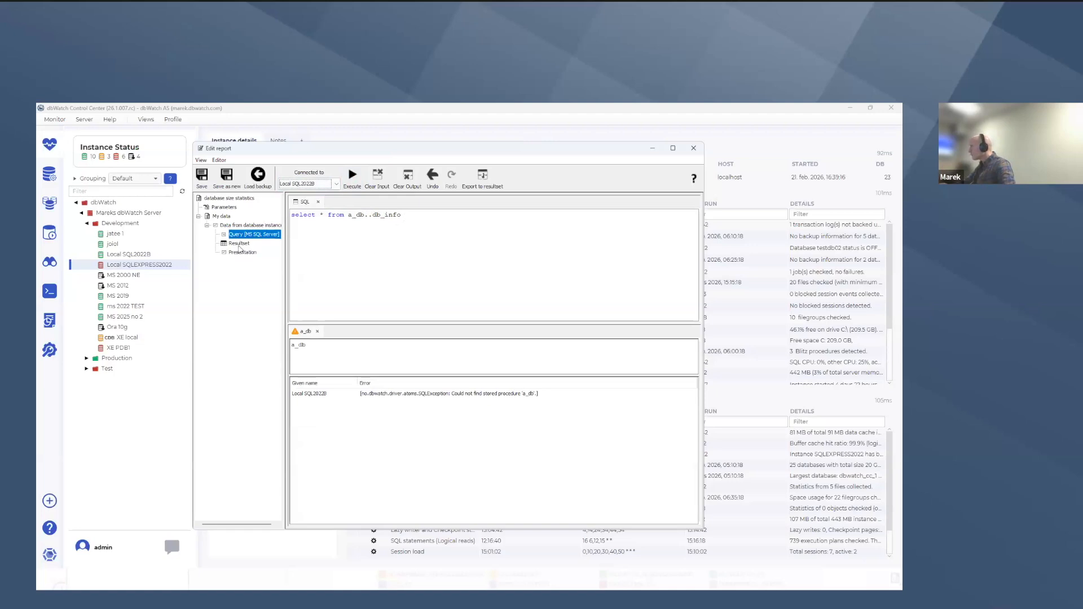
pyautogui.click(236, 226)
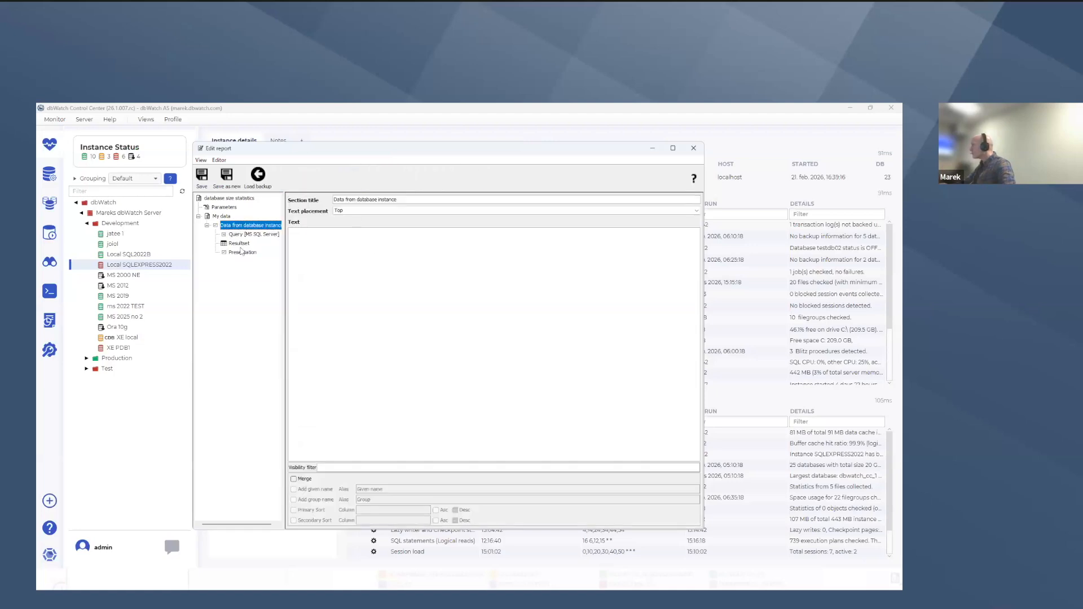
pyautogui.click(241, 234)
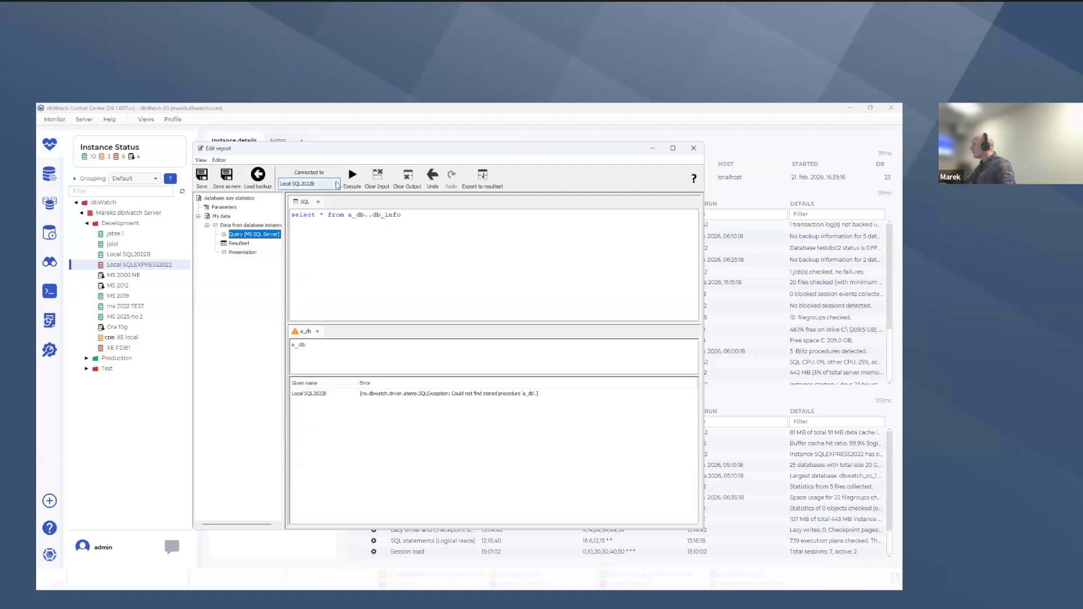
# Execute the whole query on Local SQL2022B, closing the earlier a_db result and enlarging the results area
pyautogui.click(336, 184)
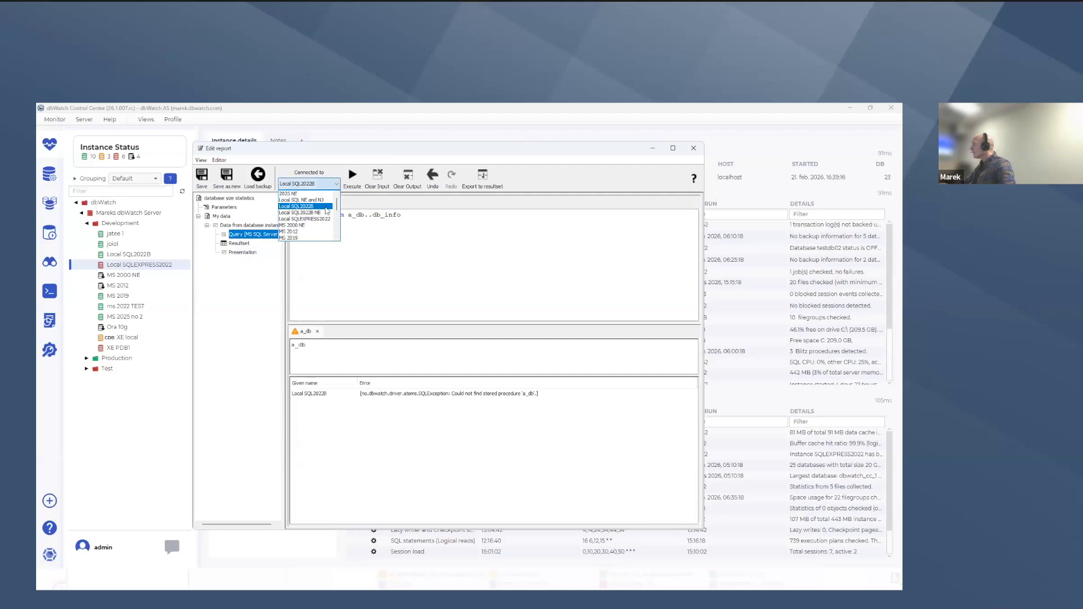
pyautogui.click(324, 209)
pyautogui.click(356, 174)
pyautogui.click(317, 332)
pyautogui.moveTo(451, 324); pyautogui.dragTo(451, 261)
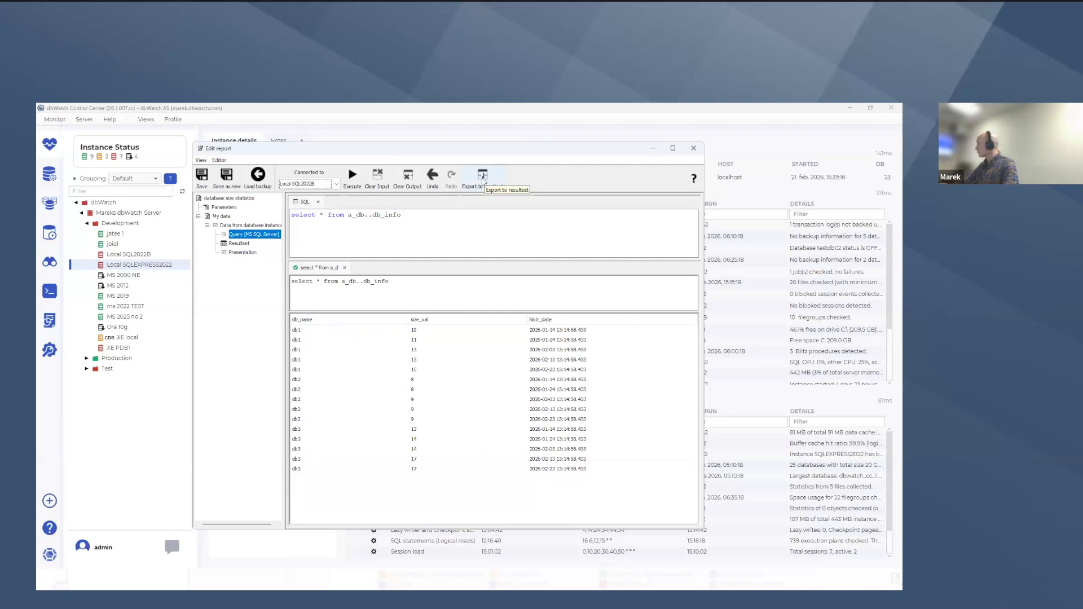
# Export the query's columns to the resultset and from there to the presentation
pyautogui.click(482, 178)
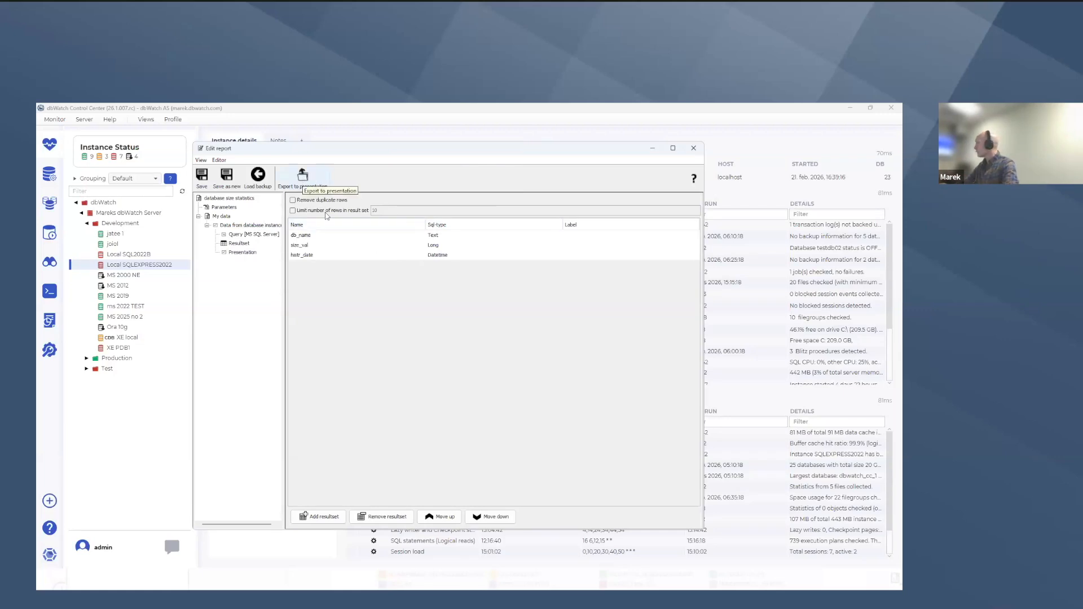
pyautogui.click(307, 179)
pyautogui.click(474, 375)
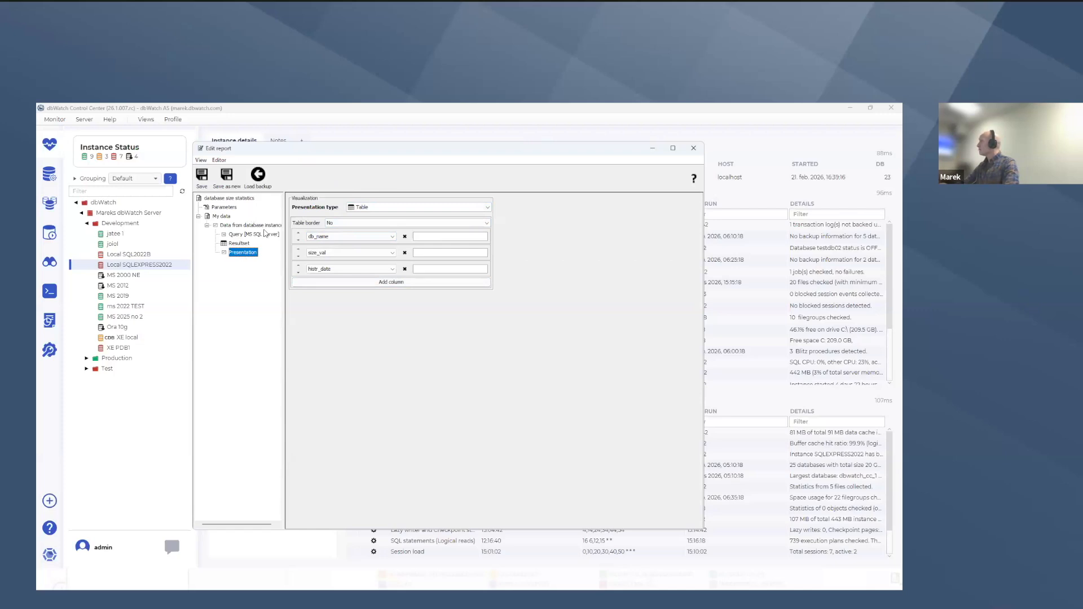
# Save the report under the file name db_info_rep.xm
pyautogui.click(202, 176)
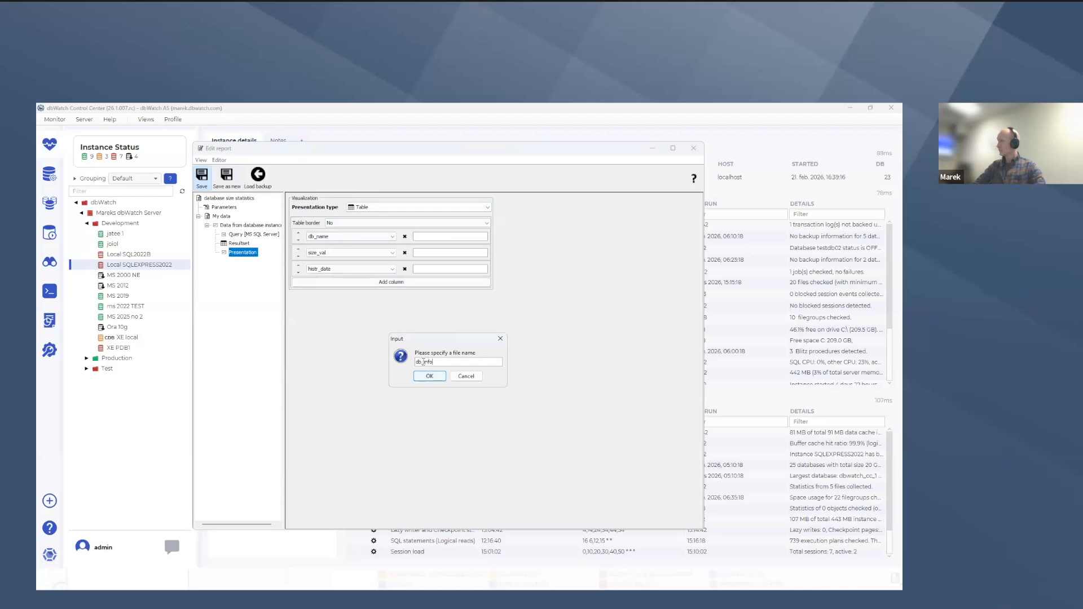
pyautogui.write('_rep.xm')
pyautogui.press('Return')
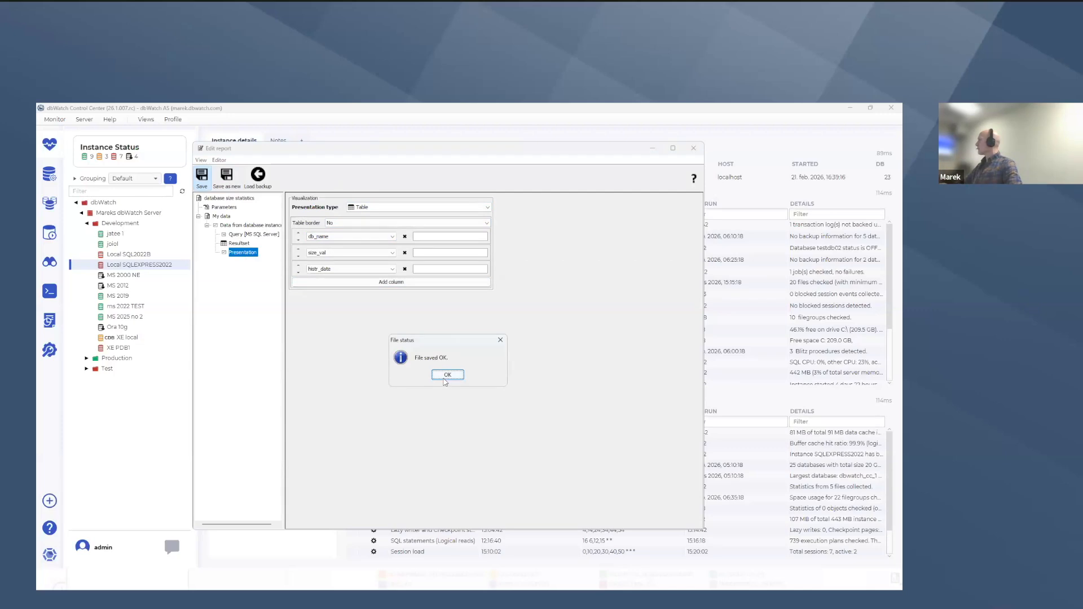
pyautogui.click(446, 375)
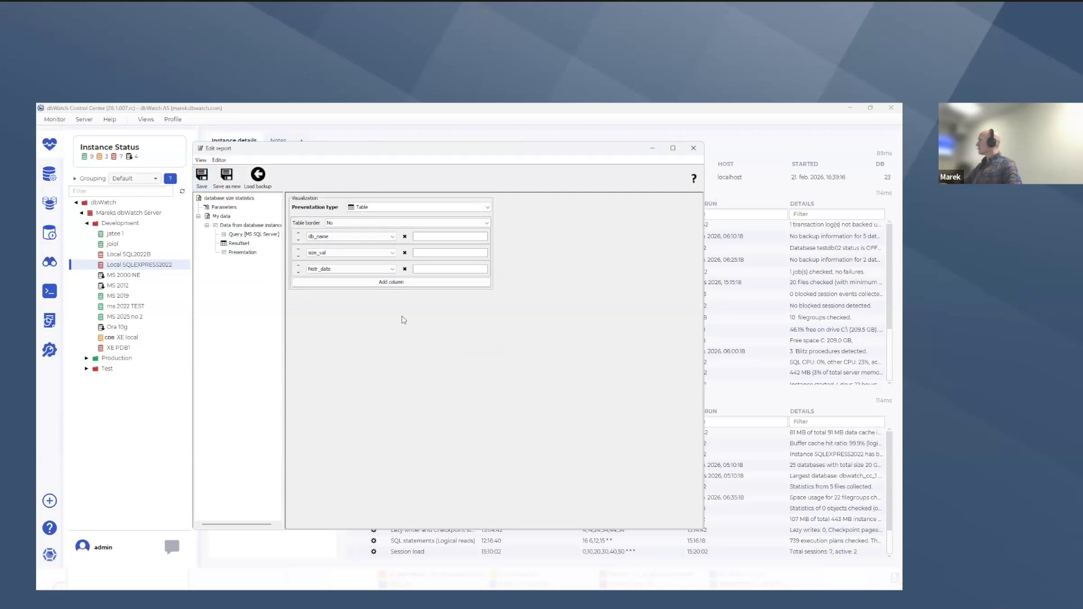
# Preview the "Data from database instance" section for Local SQL2022B and close the preview
pyautogui.rightClick(237, 227)
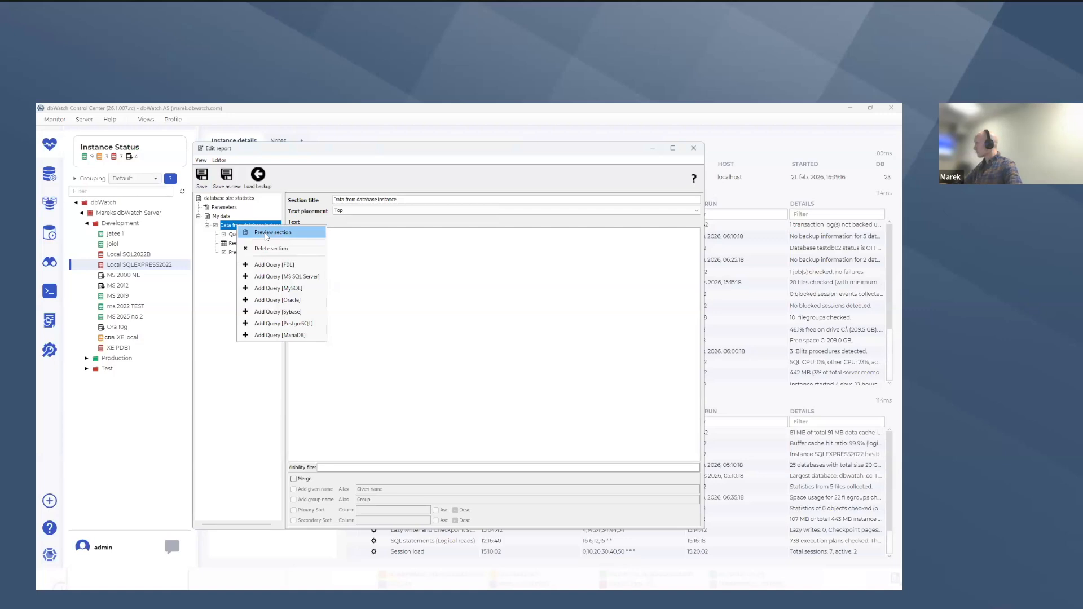
pyautogui.click(267, 234)
pyautogui.click(232, 269)
pyautogui.click(353, 387)
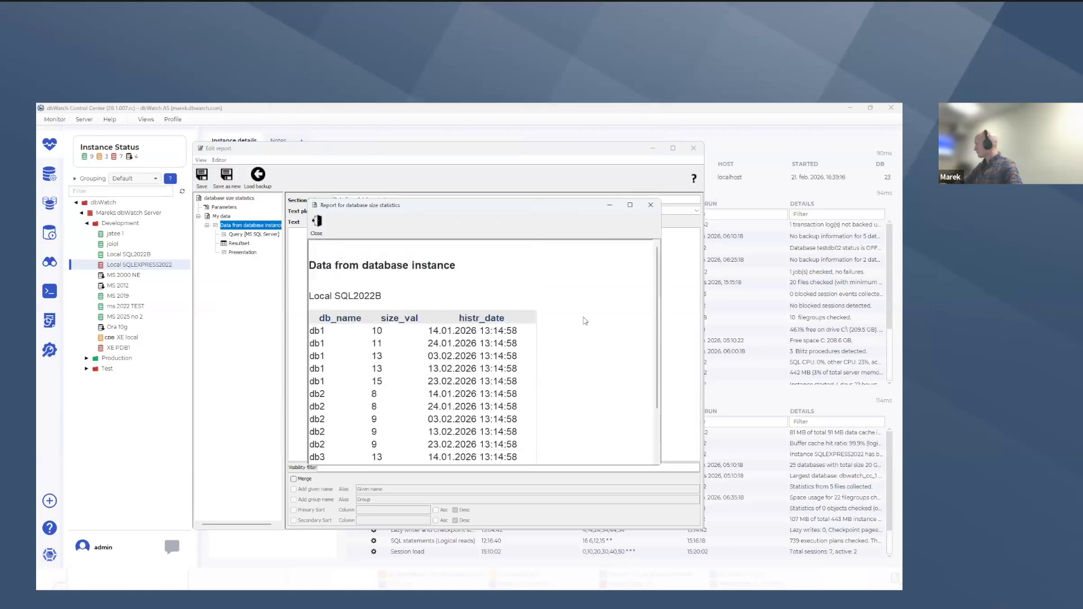
pyautogui.click(652, 208)
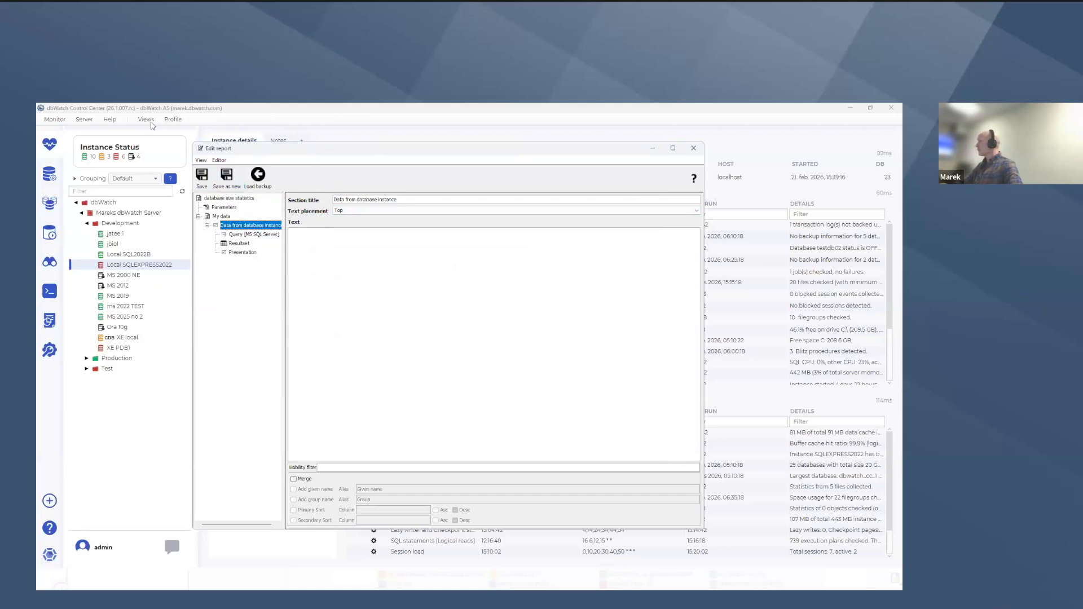
# Start generating a report and select Local SQL2022B in the Development group as its data source
pyautogui.click(85, 120)
pyautogui.moveTo(96, 136)
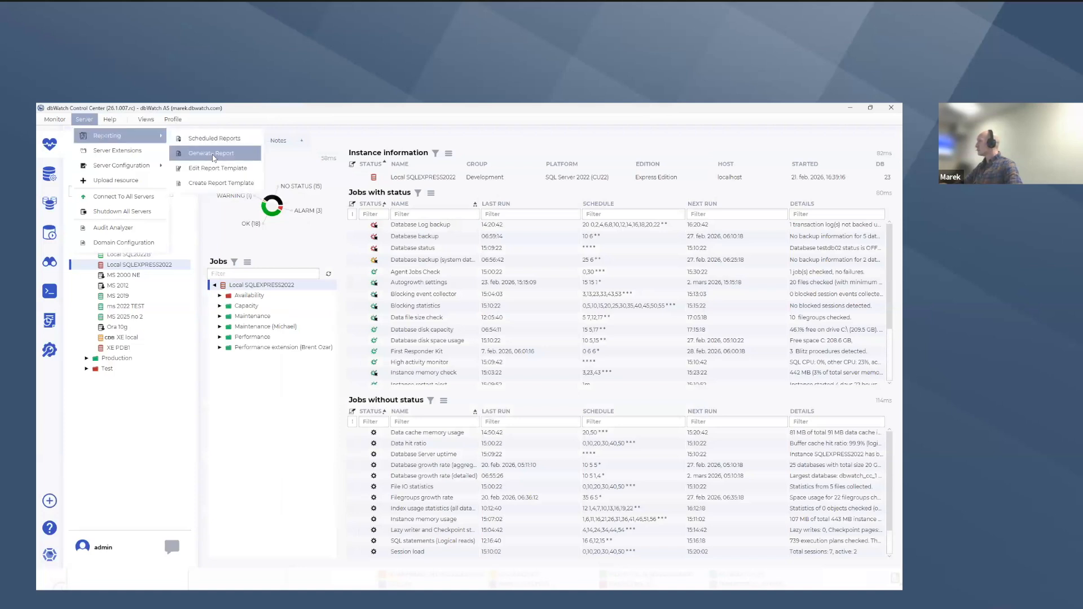
pyautogui.click(213, 154)
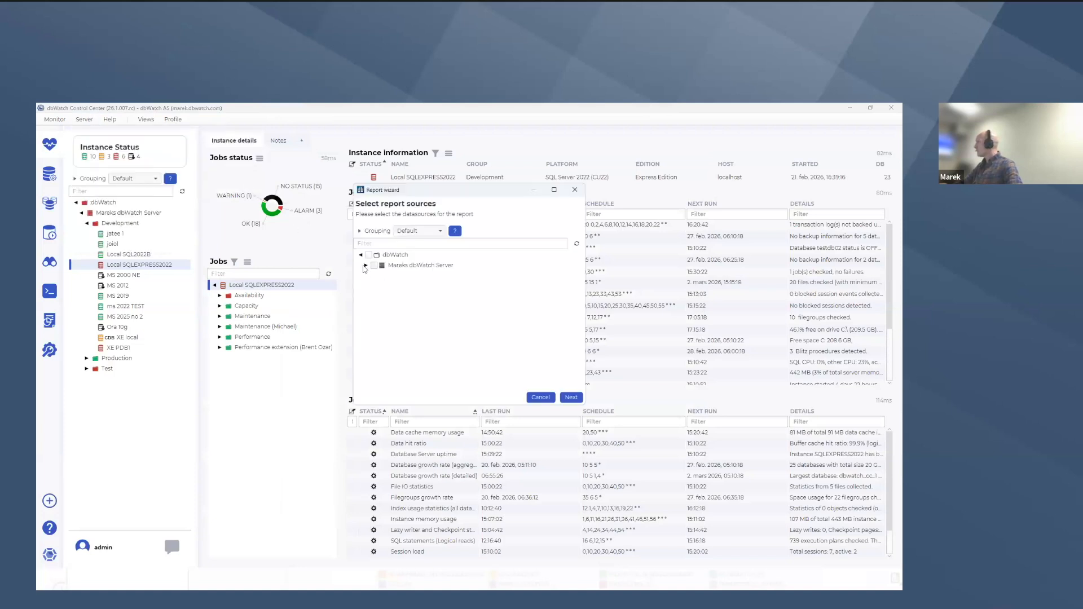
pyautogui.click(365, 266)
pyautogui.click(371, 275)
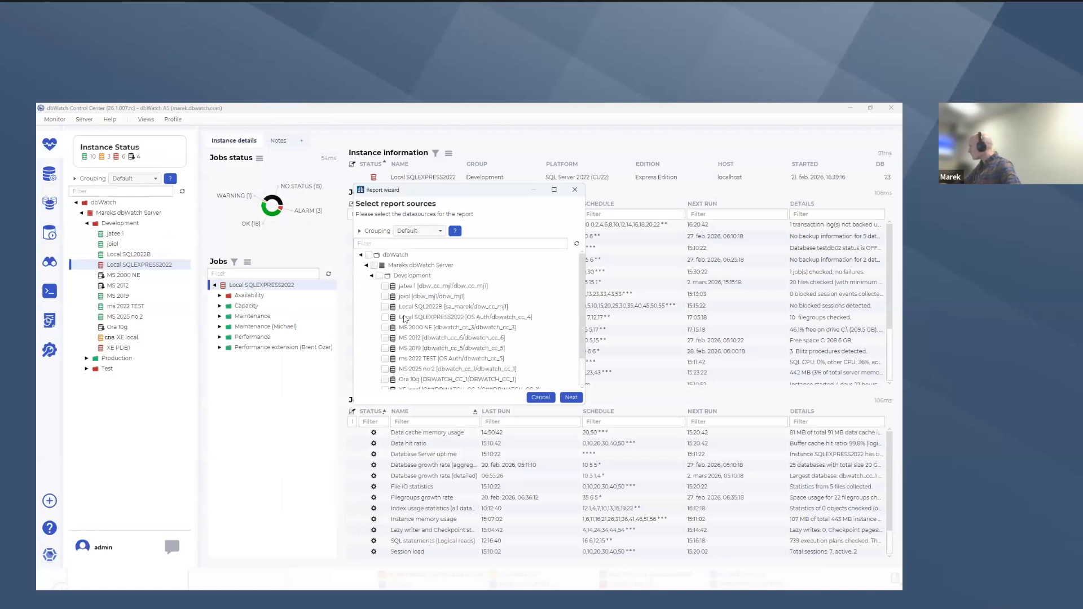
pyautogui.click(387, 307)
pyautogui.click(570, 397)
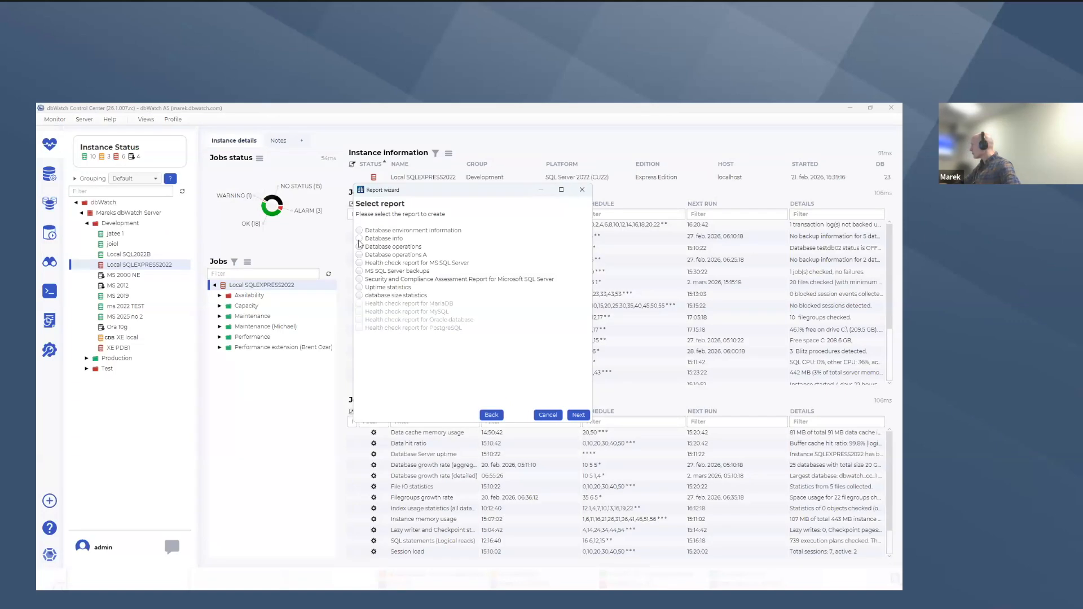
# Choose the "database size statistics" report, set its format to HTML and generate it
pyautogui.click(359, 296)
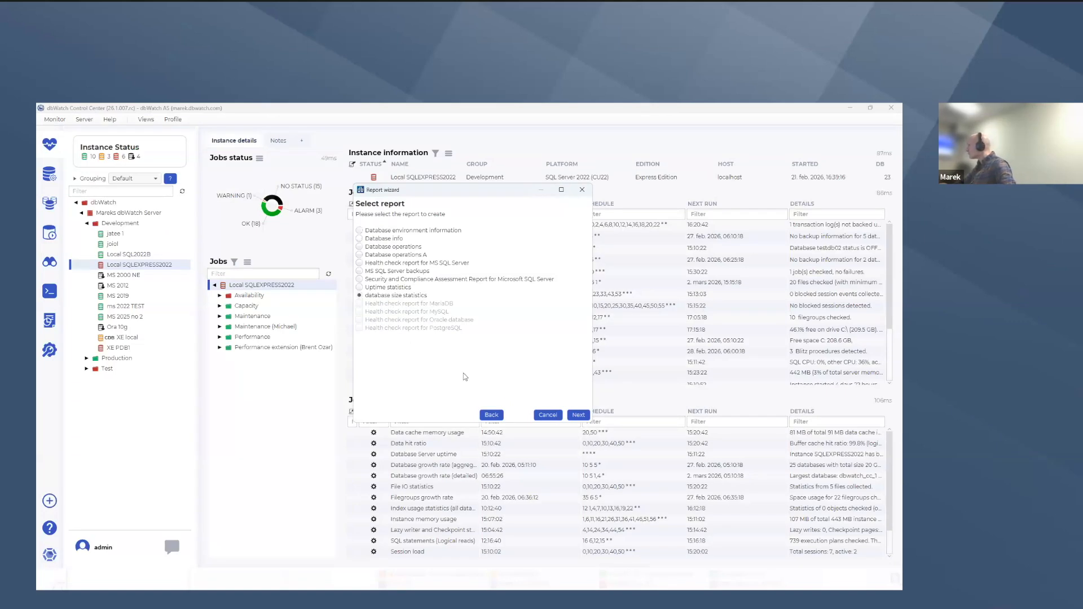
pyautogui.click(578, 415)
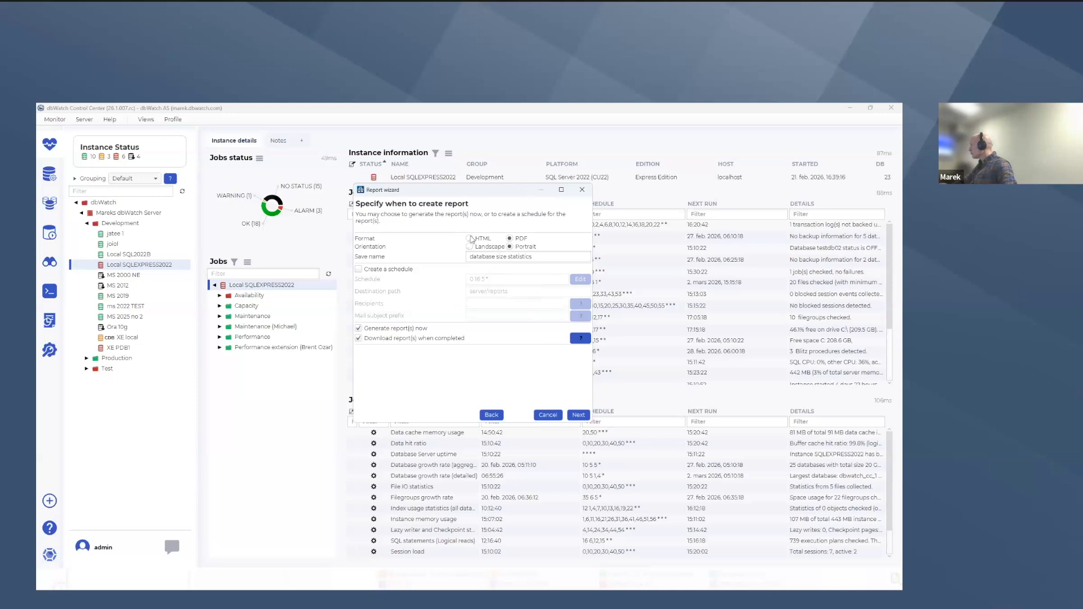
pyautogui.click(470, 239)
pyautogui.click(581, 418)
pyautogui.click(573, 417)
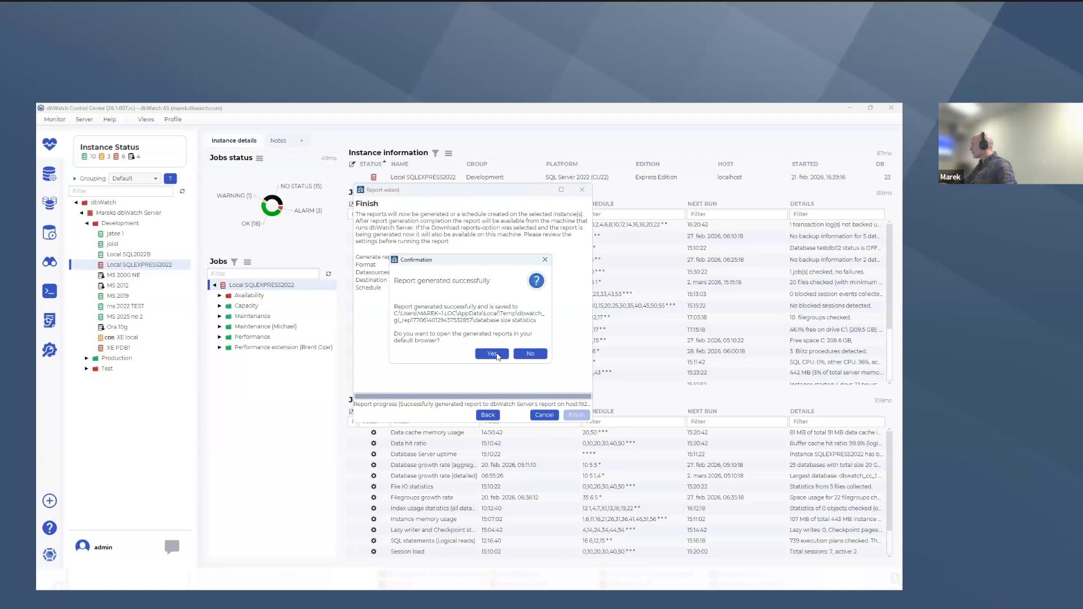
# Open the generated report in the browser, review its "My data" page and minimize the browser
pyautogui.click(492, 355)
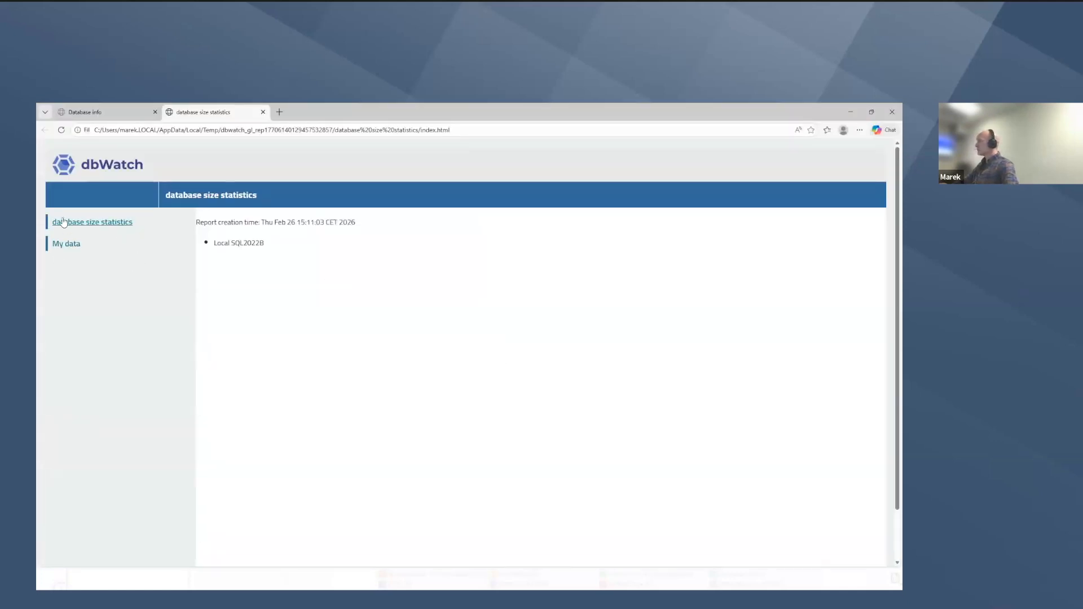
pyautogui.click(67, 246)
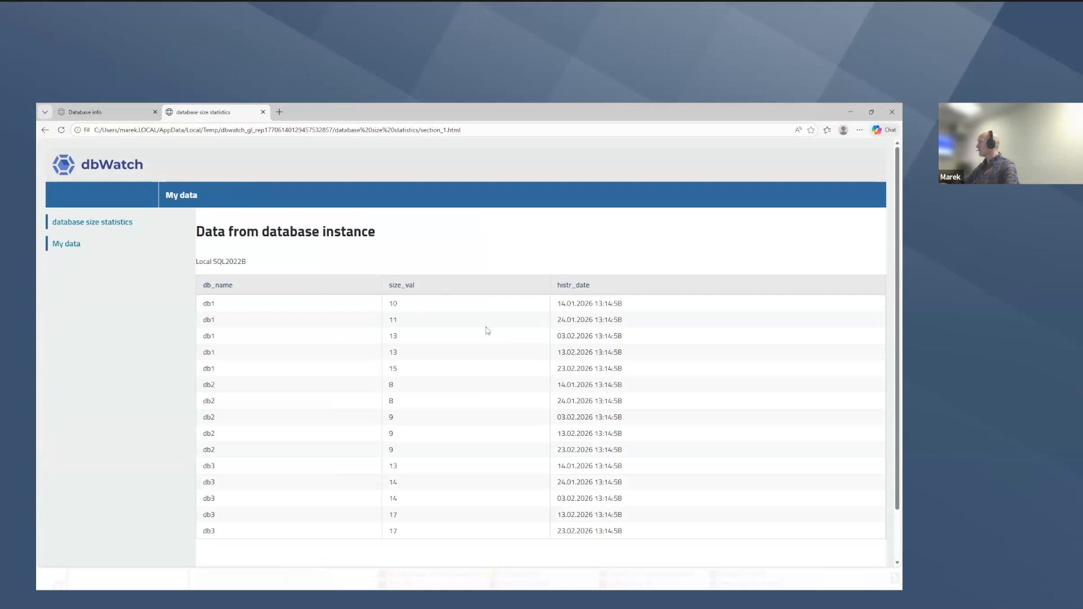
pyautogui.scroll(-1, 491, 334)
pyautogui.scroll(1, 476, 331)
pyautogui.click(850, 111)
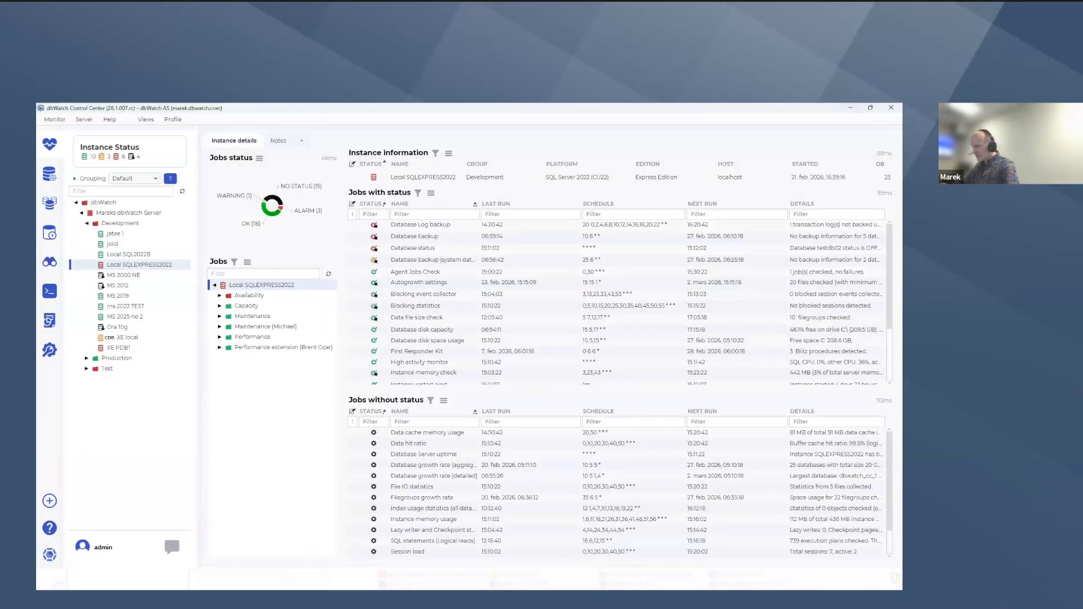
# Return to the report editor, execute the MS SQL Server query on Local SQLEXPRESS2022 and enlarge the results area
pyautogui.click(118, 471)
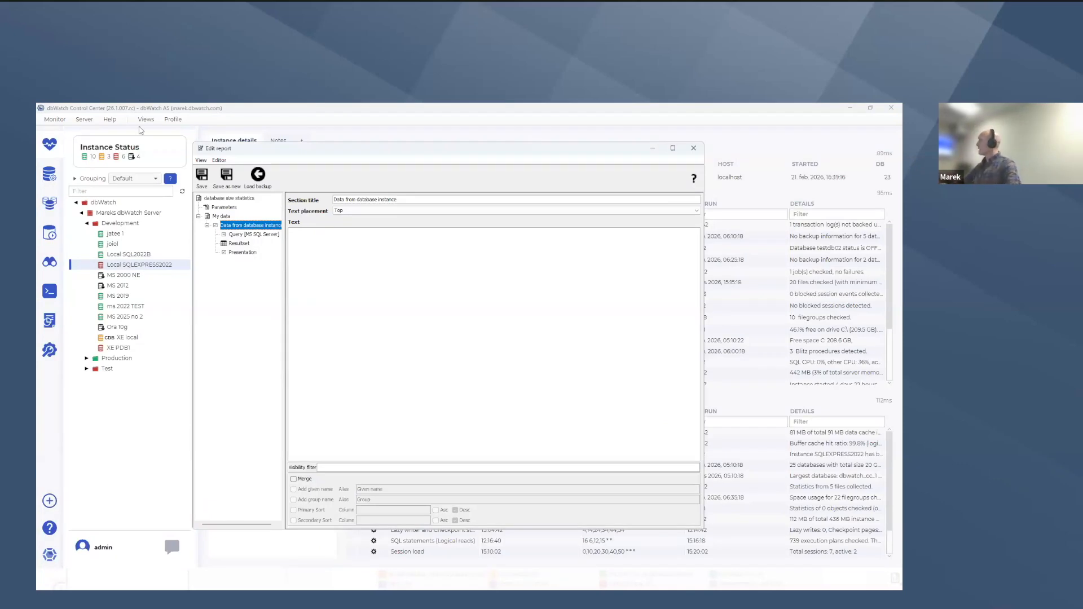
pyautogui.rightClick(242, 229)
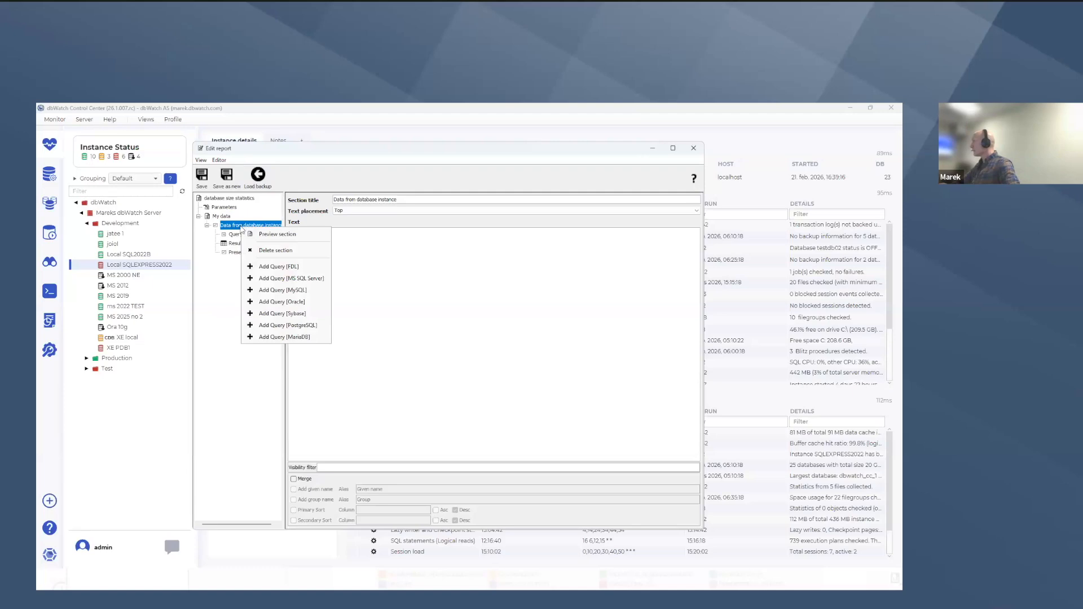
pyautogui.click(394, 288)
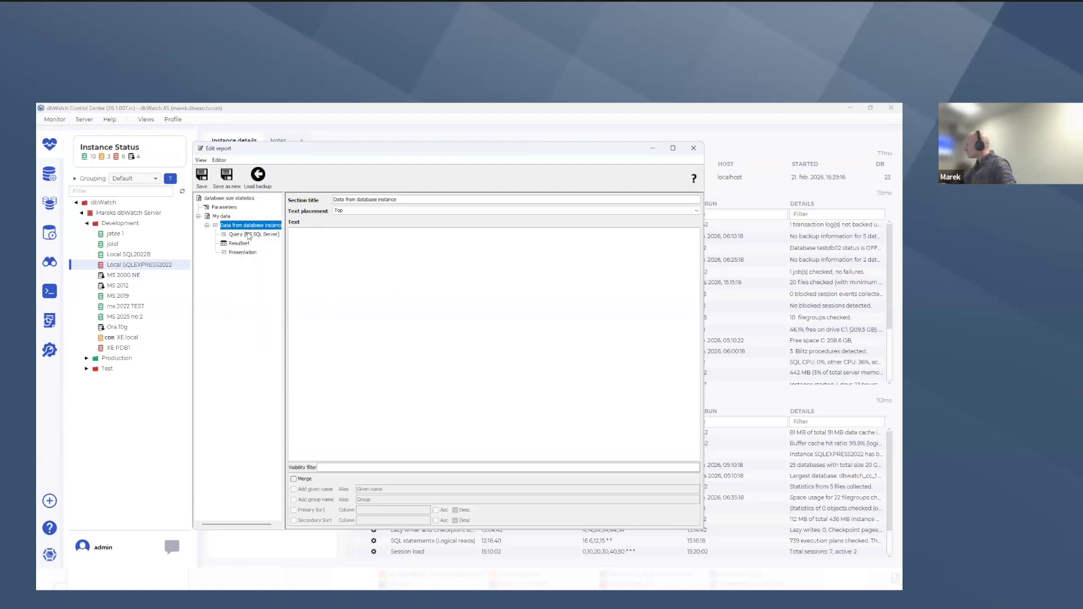
pyautogui.click(248, 234)
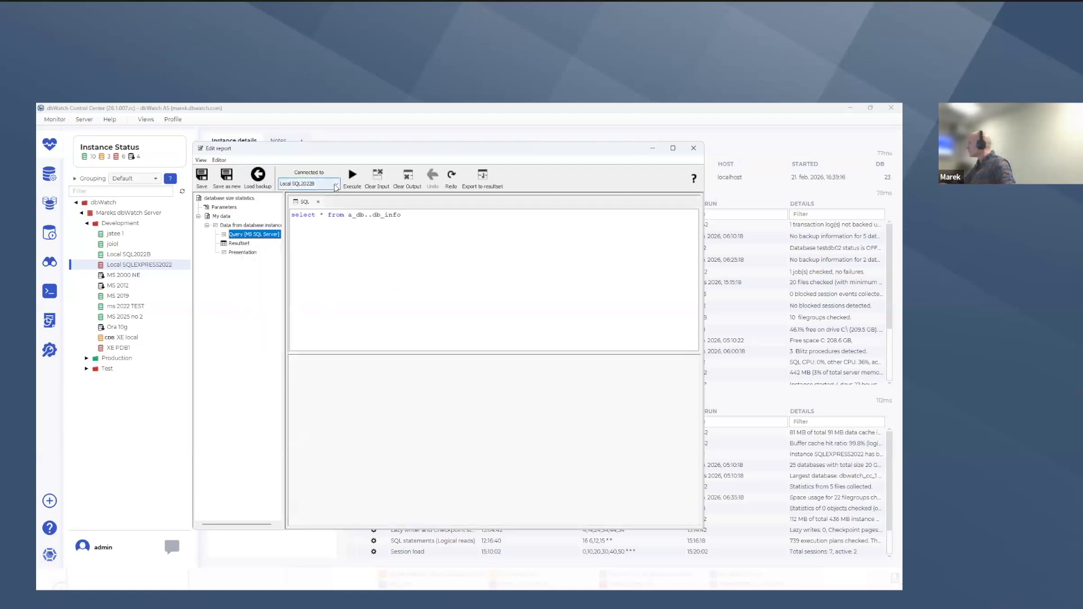
pyautogui.click(335, 183)
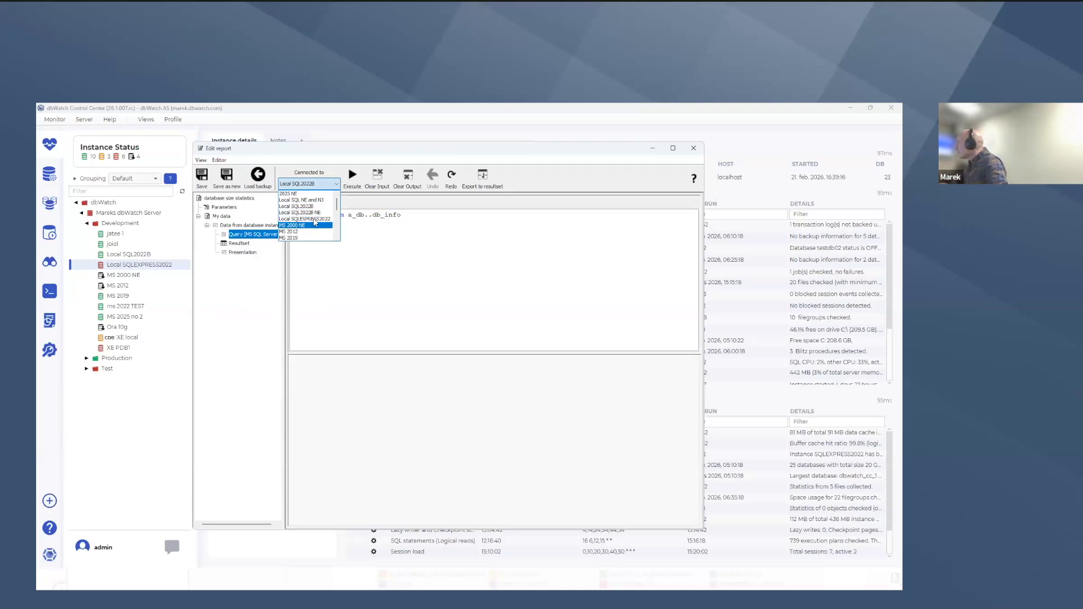
pyautogui.click(315, 219)
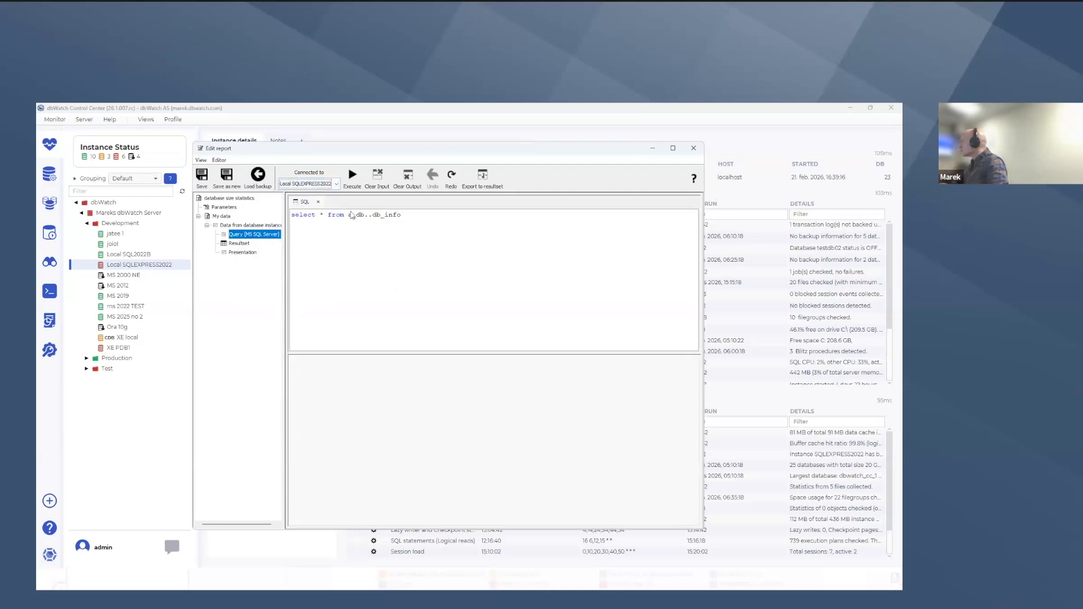
pyautogui.click(351, 177)
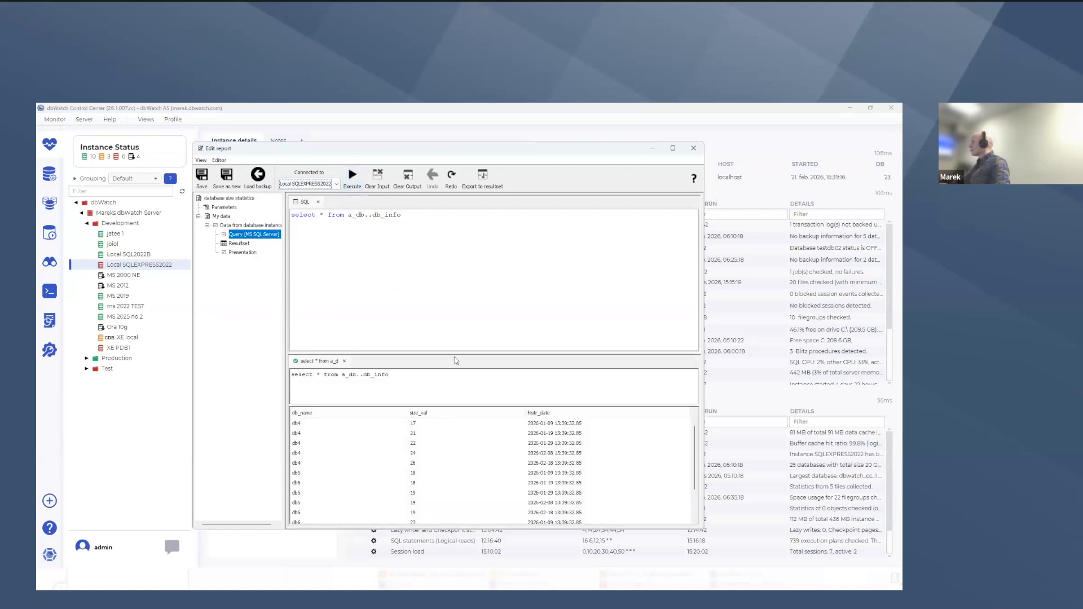
pyautogui.moveTo(455, 355); pyautogui.dragTo(439, 294)
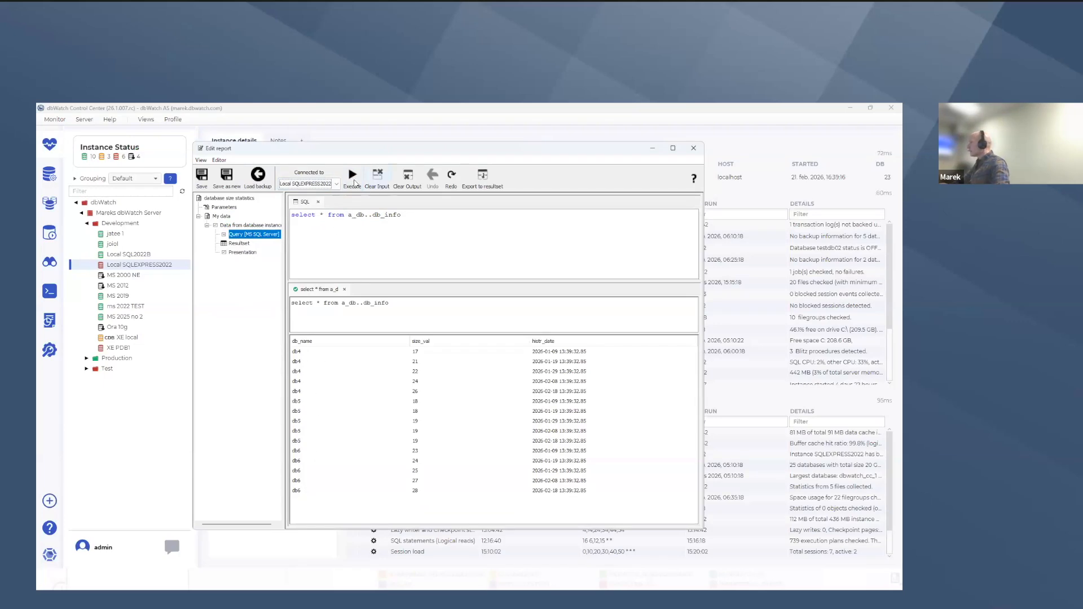
# Switch the connection back to Local SQL2022B and execute the same query there
pyautogui.click(336, 185)
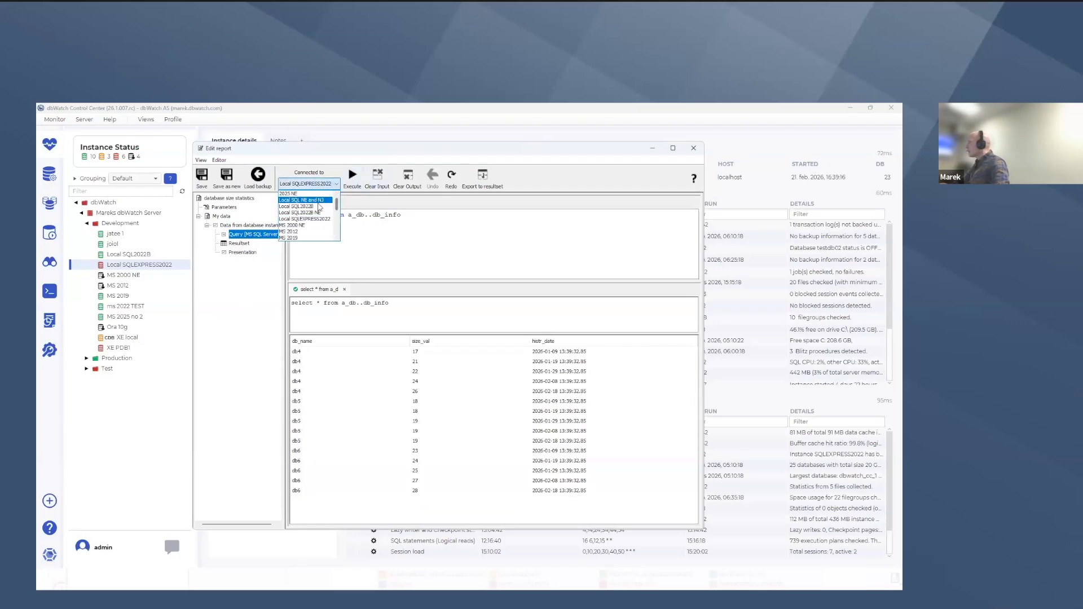
pyautogui.click(319, 207)
pyautogui.click(350, 178)
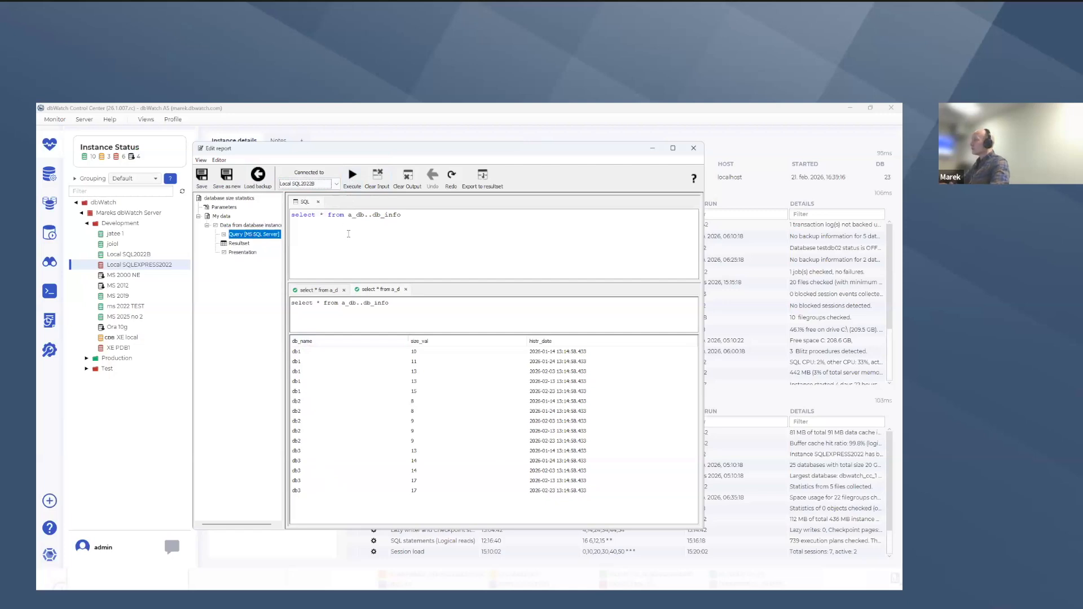
# Add an Oracle query supporting all versions to the "Data from database instance" section and open it
pyautogui.click(255, 226)
pyautogui.rightClick(255, 226)
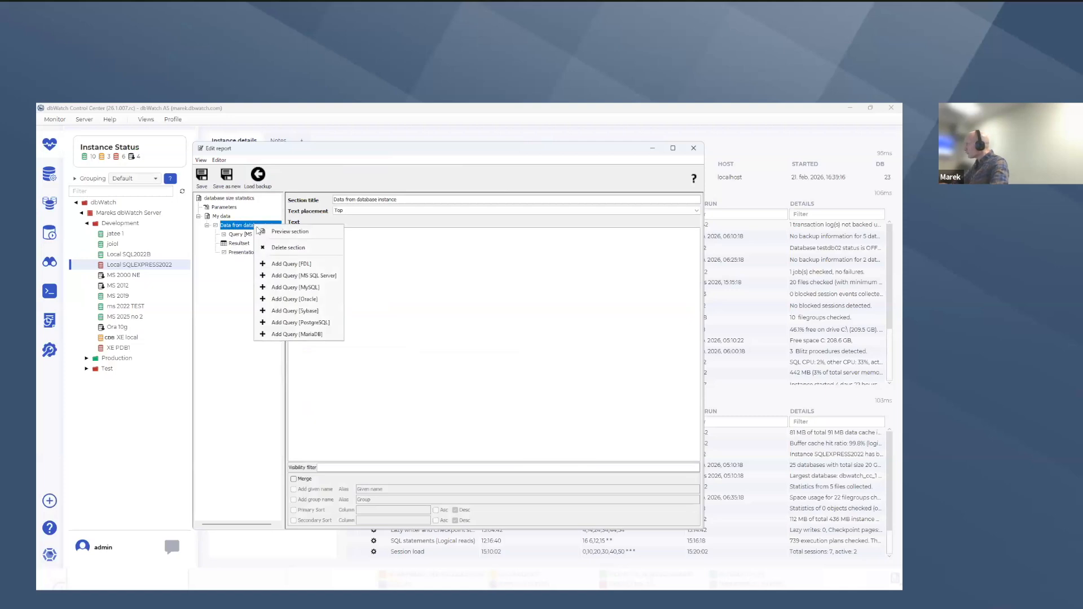
pyautogui.click(278, 300)
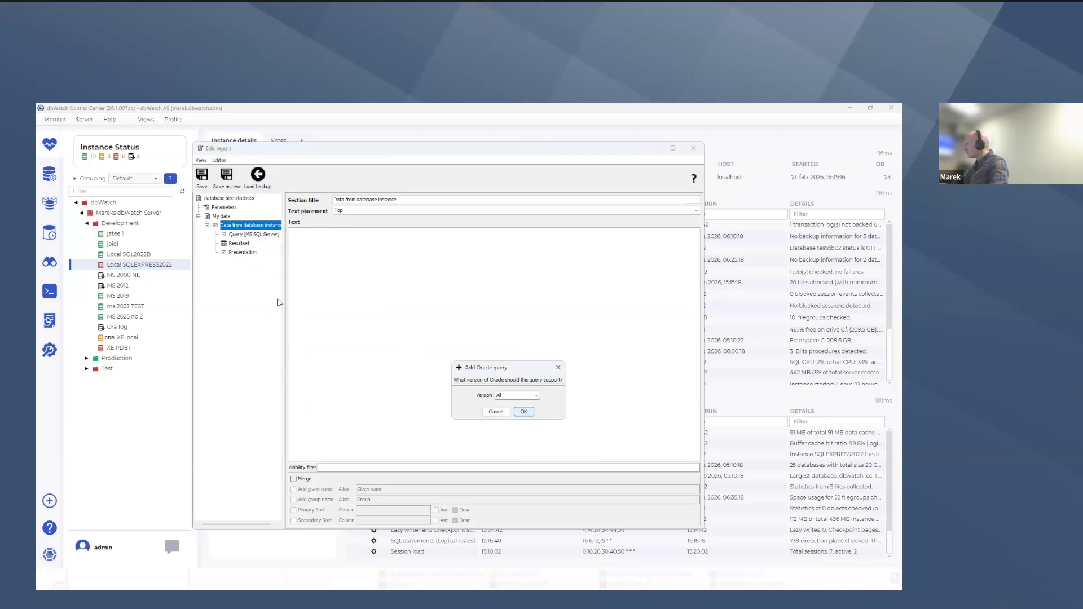
pyautogui.click(524, 412)
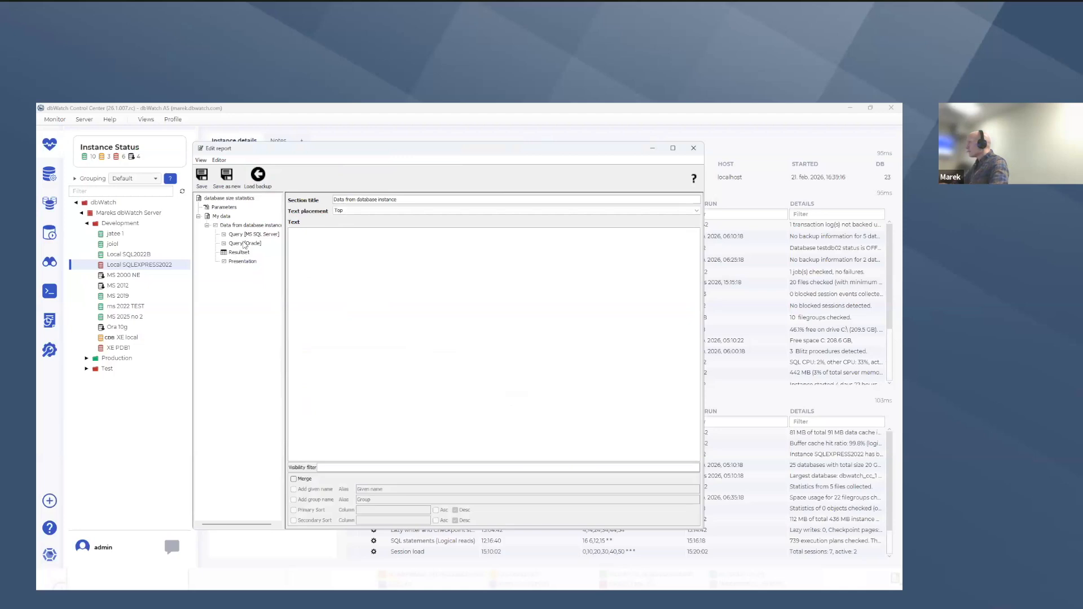
pyautogui.click(244, 243)
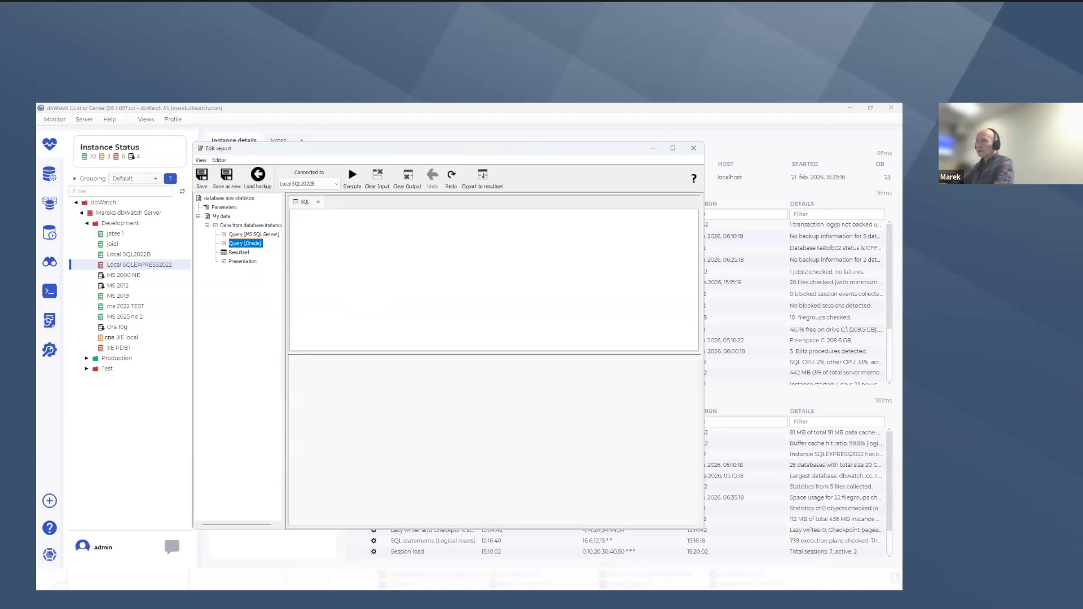
# Copy the MS SQL Server query into the Oracle query and change it to "select * from a_db.db_info"
pyautogui.click(264, 235)
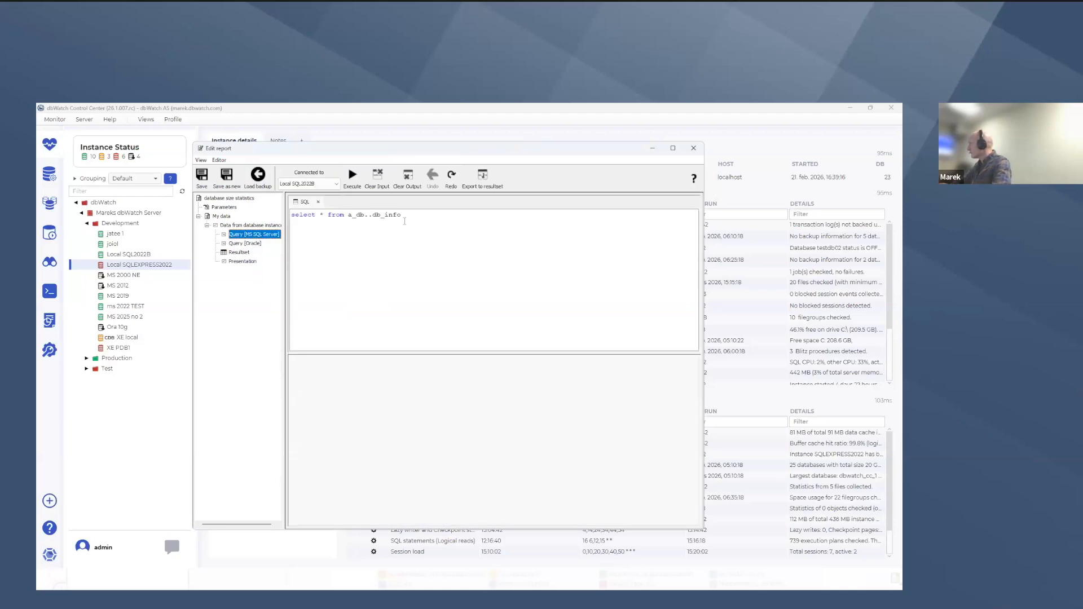
pyautogui.moveTo(401, 215); pyautogui.dragTo(291, 215)
pyautogui.hotkey('ctrl', 'c')
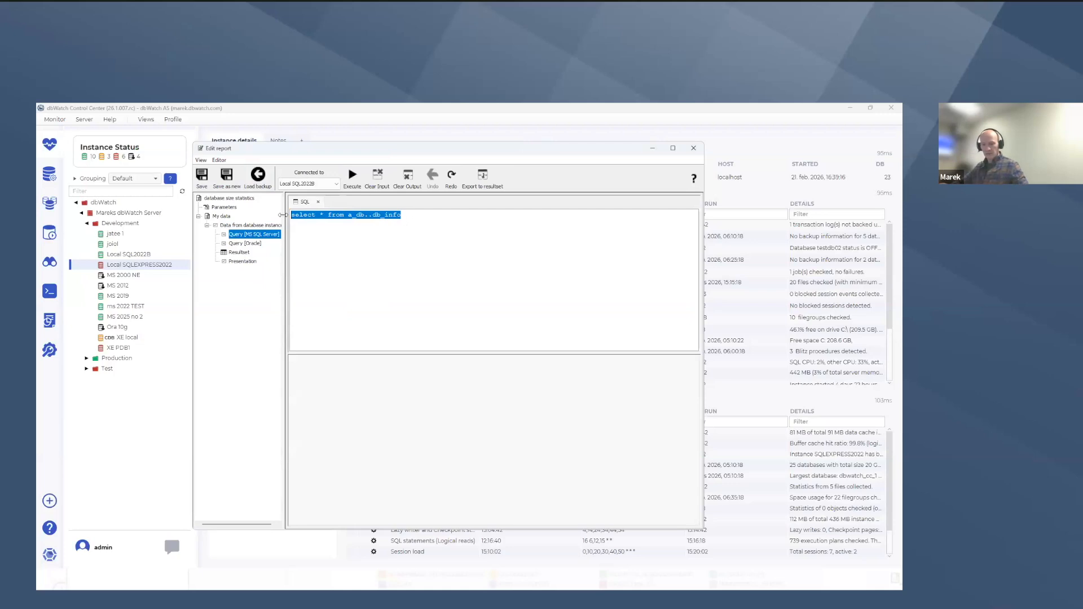
pyautogui.click(274, 244)
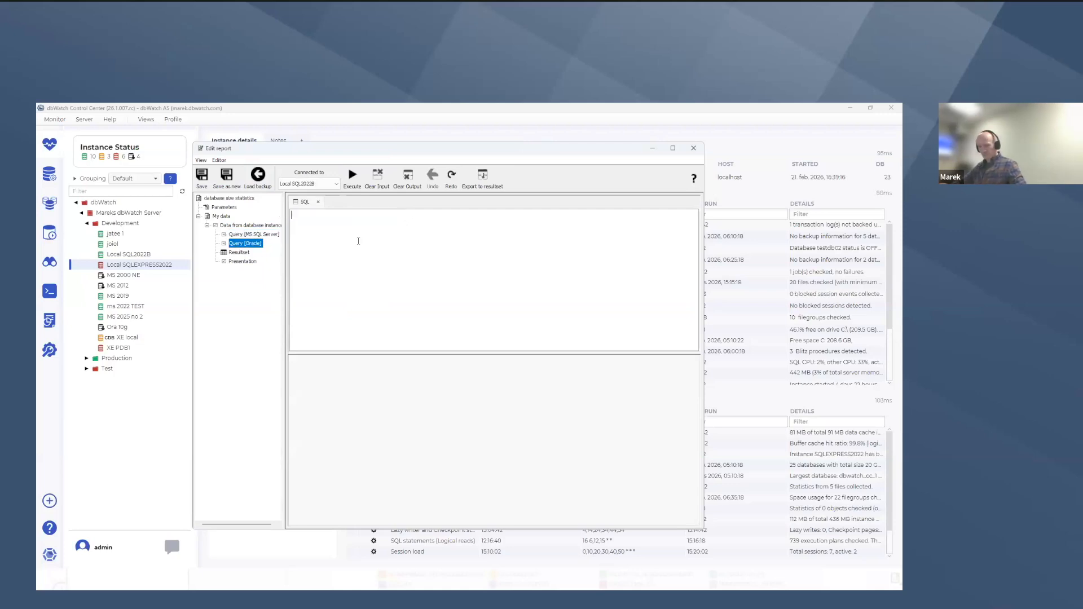
pyautogui.hotkey('ctrl', 'v')
pyautogui.click(369, 215)
pyautogui.press('BackSpace')
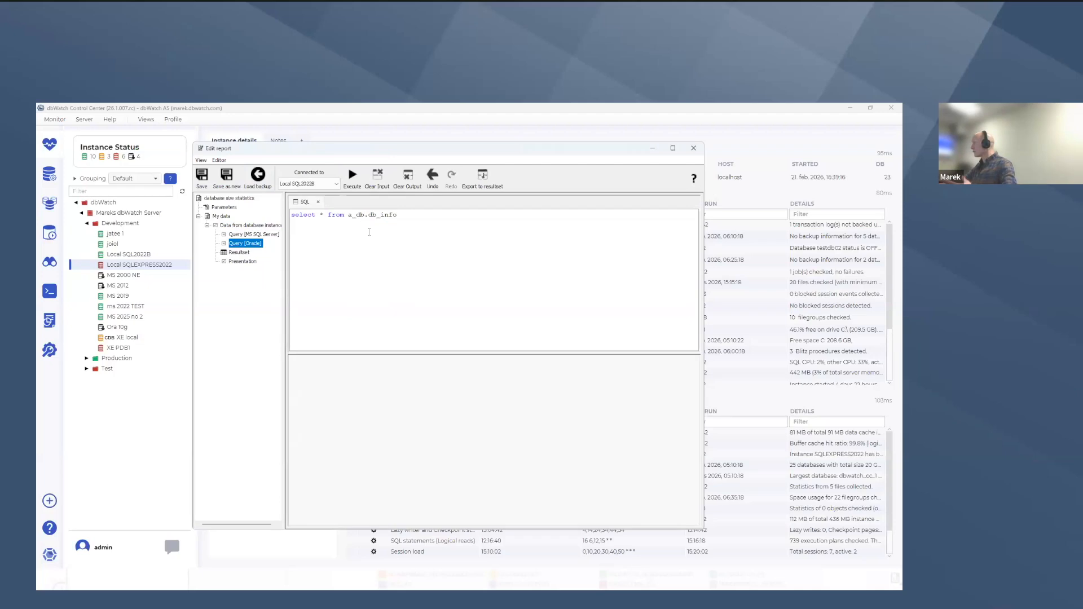
pyautogui.moveTo(348, 214); pyautogui.dragTo(363, 244)
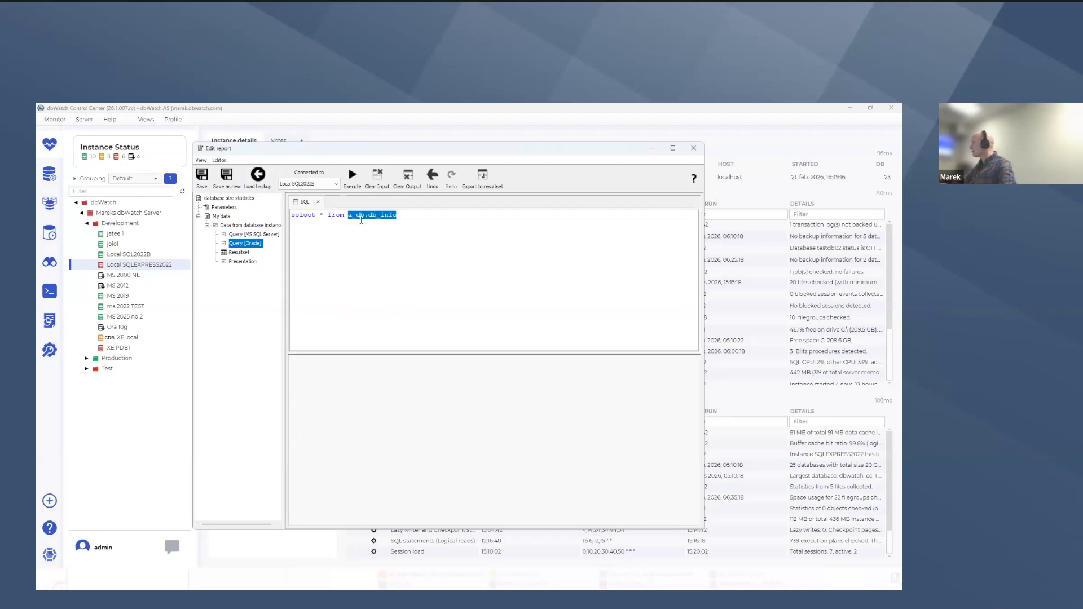
pyautogui.click(361, 220)
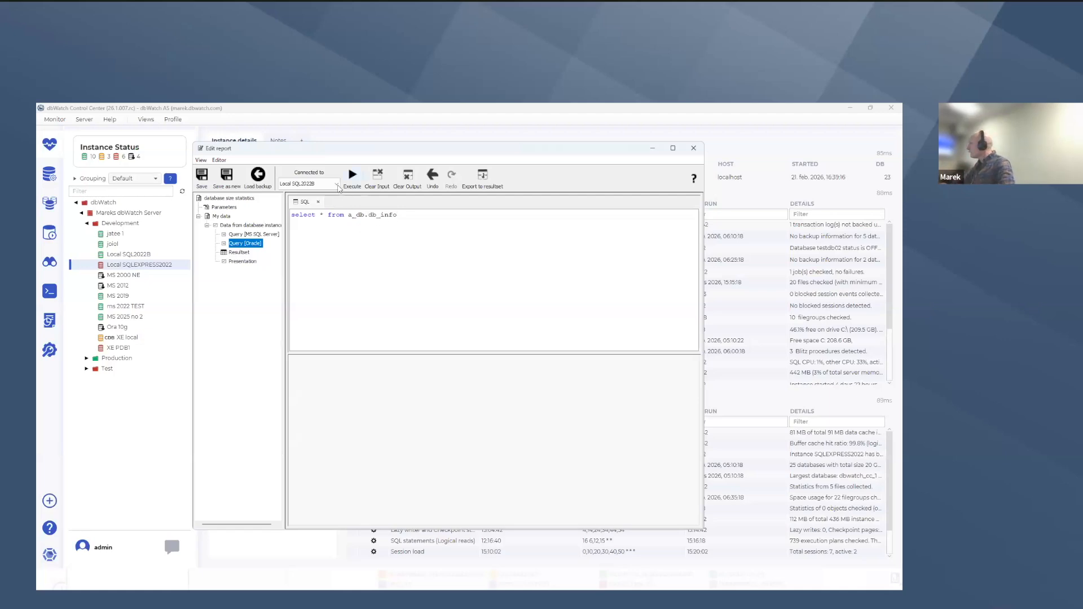
# Execute the Oracle query on XE PDB1 and enlarge the results area
pyautogui.click(336, 184)
pyautogui.scroll(-3, 315, 217)
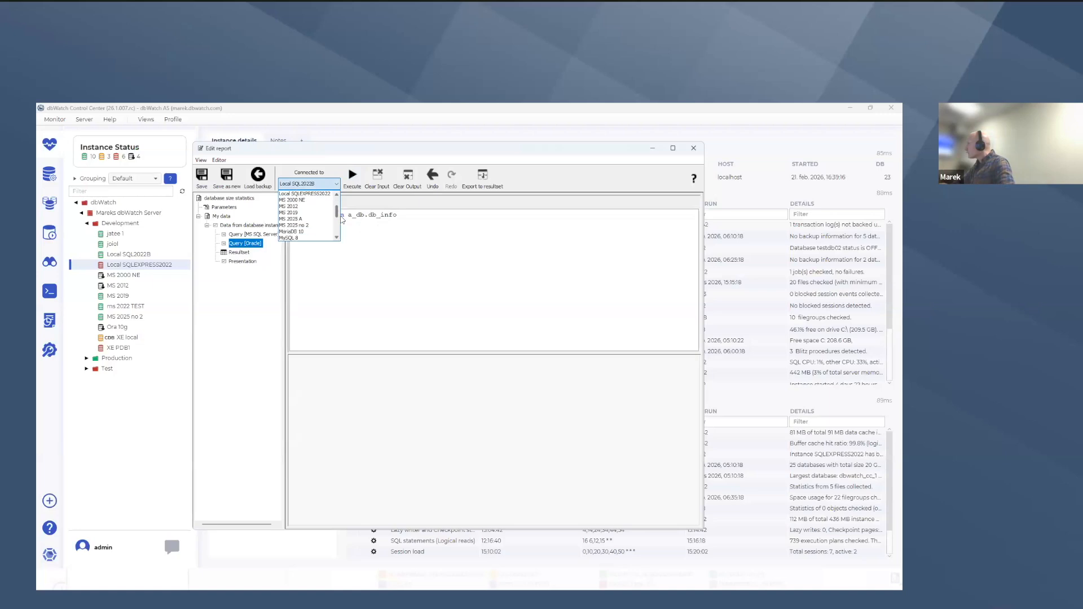
pyautogui.scroll(-2, 333, 224)
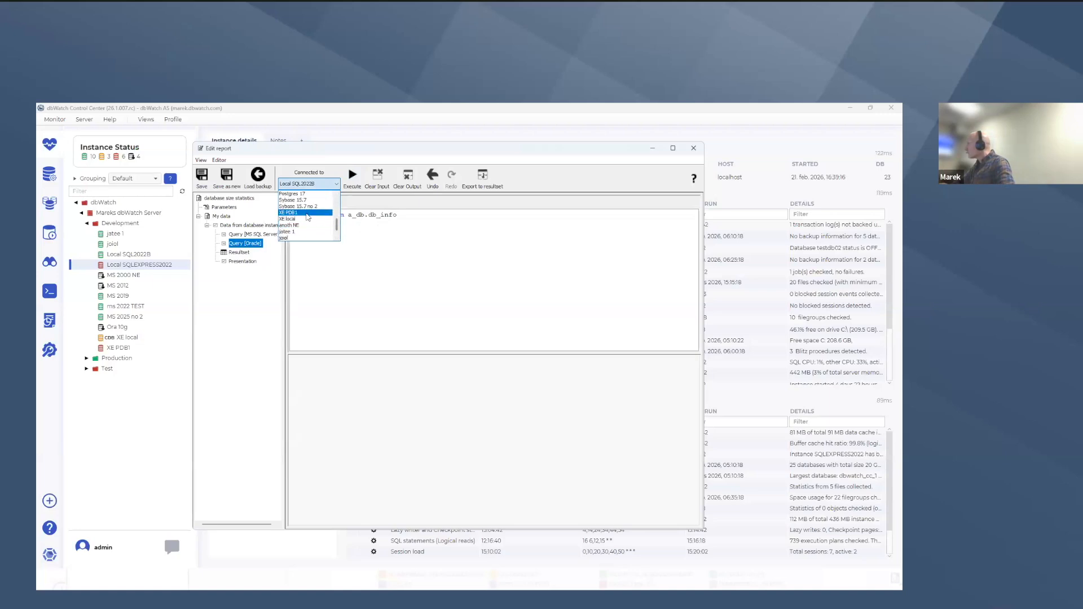
pyautogui.click(308, 213)
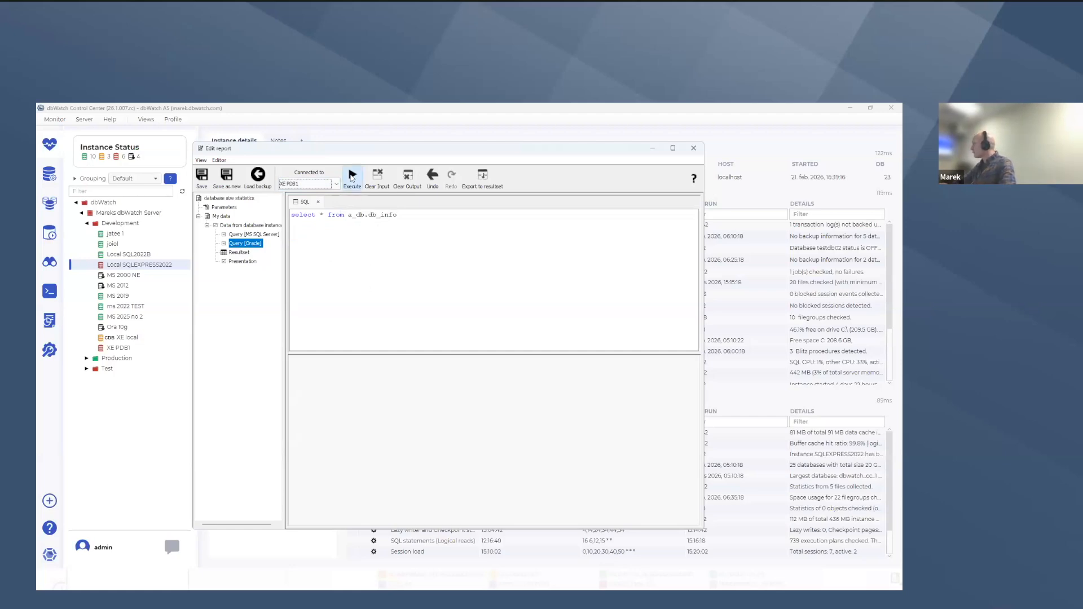
pyautogui.click(352, 176)
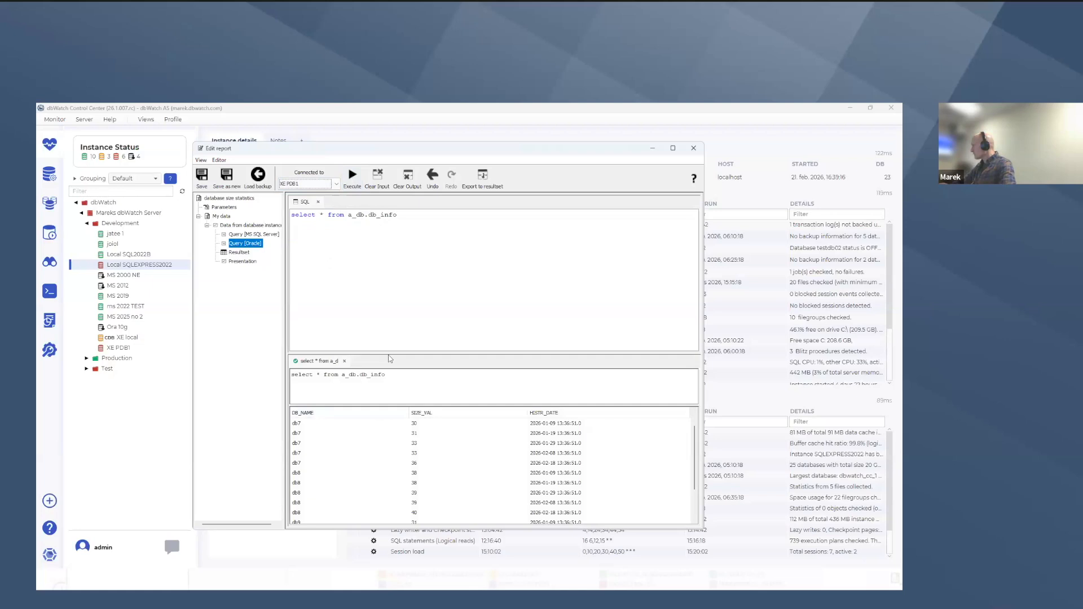
pyautogui.moveTo(388, 352); pyautogui.dragTo(368, 288)
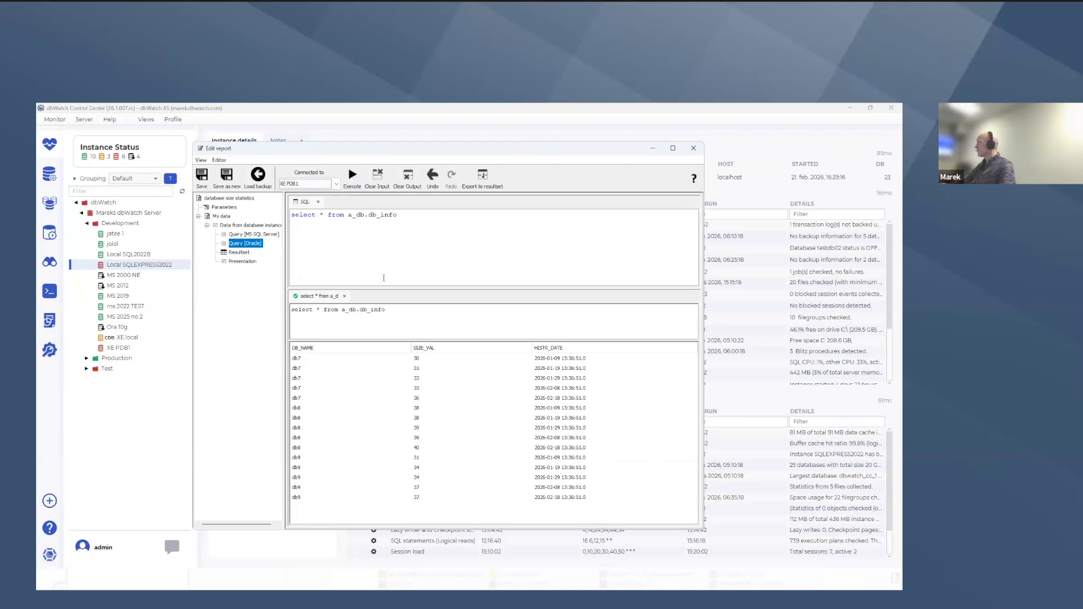
# Compare the MS SQL Server query, the Oracle query and the resultset columns of the "Data from database instance" section
pyautogui.click(245, 236)
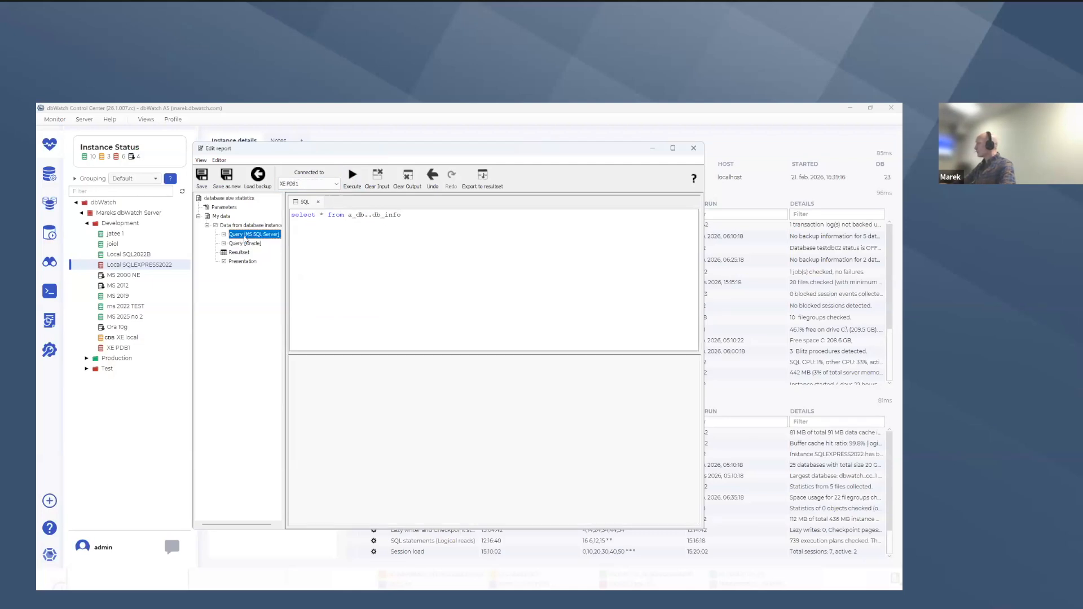
pyautogui.click(246, 244)
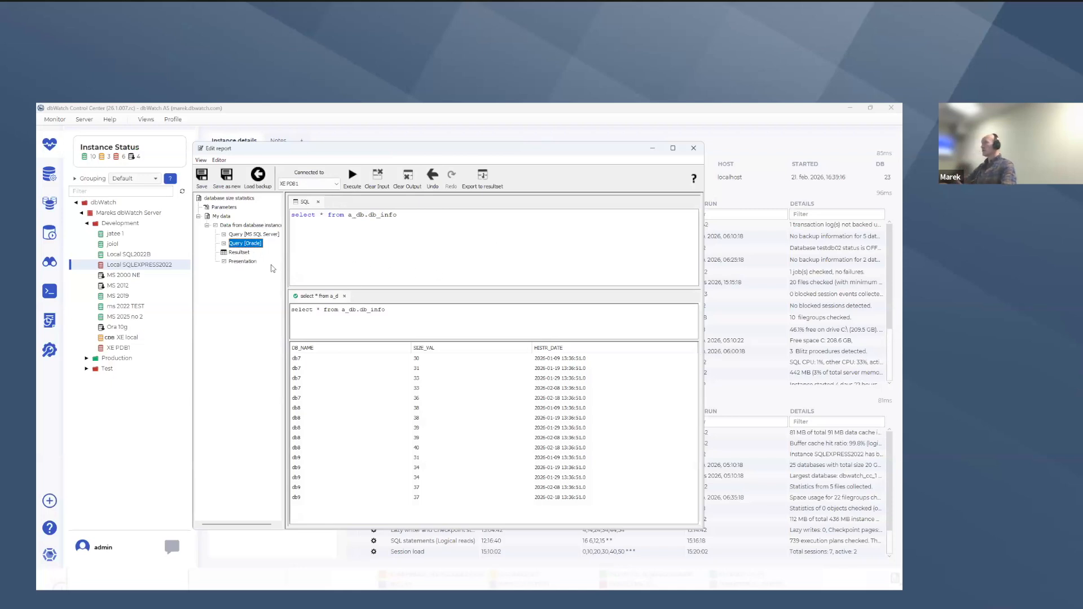
pyautogui.click(239, 253)
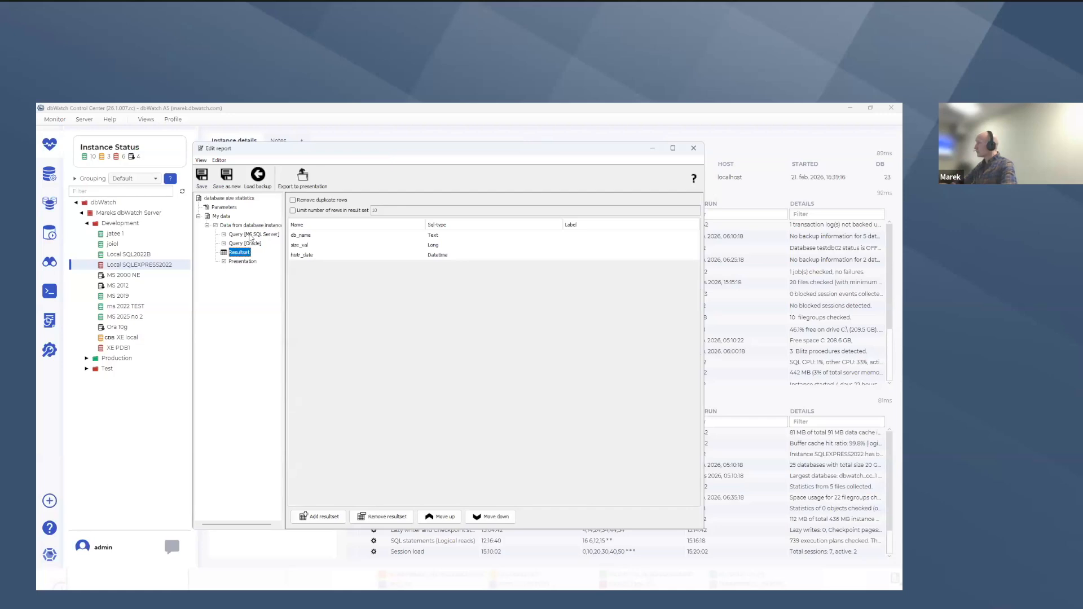
pyautogui.click(248, 234)
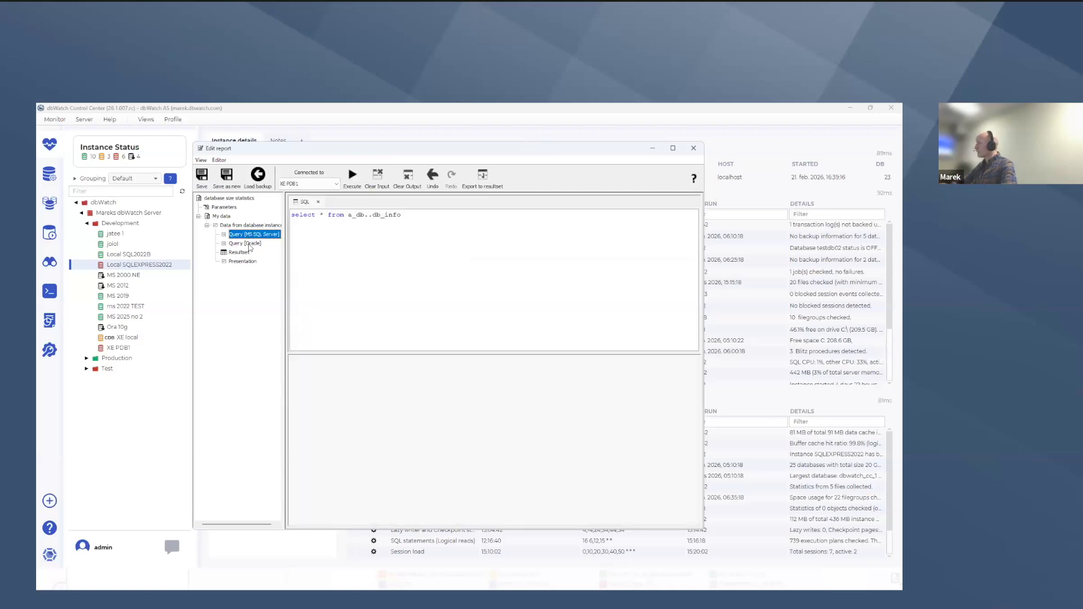
pyautogui.click(249, 246)
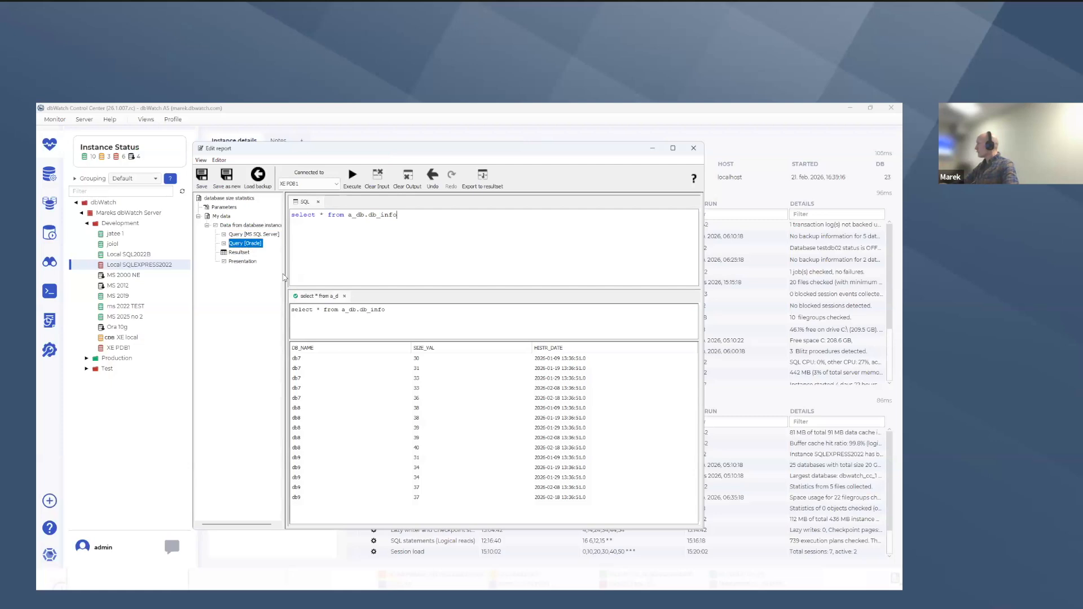
# Review the section's resultset and table presentation, and save the report template
pyautogui.click(239, 252)
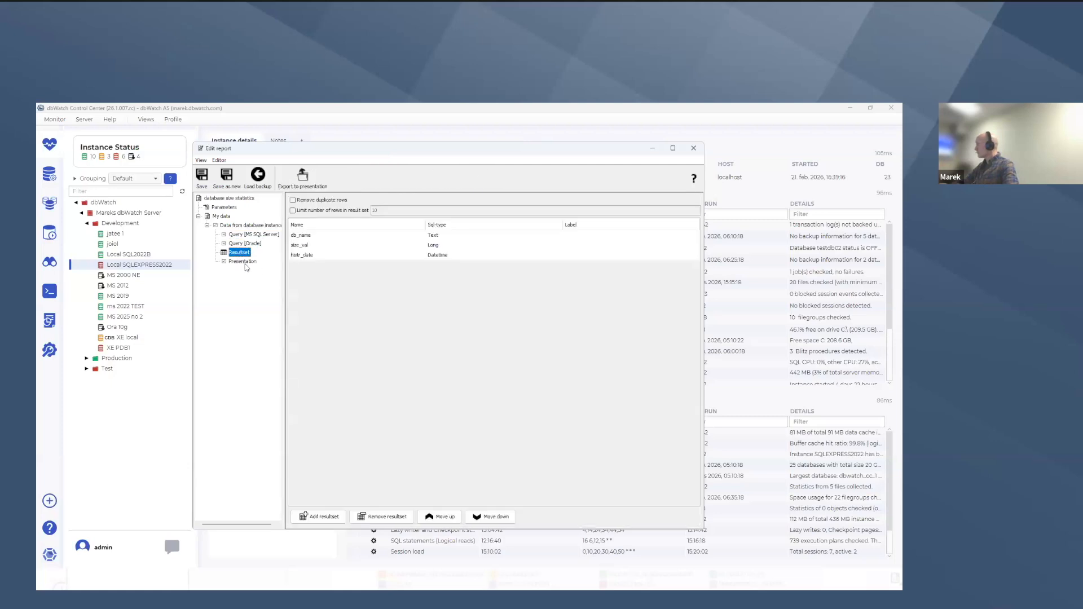
pyautogui.click(242, 261)
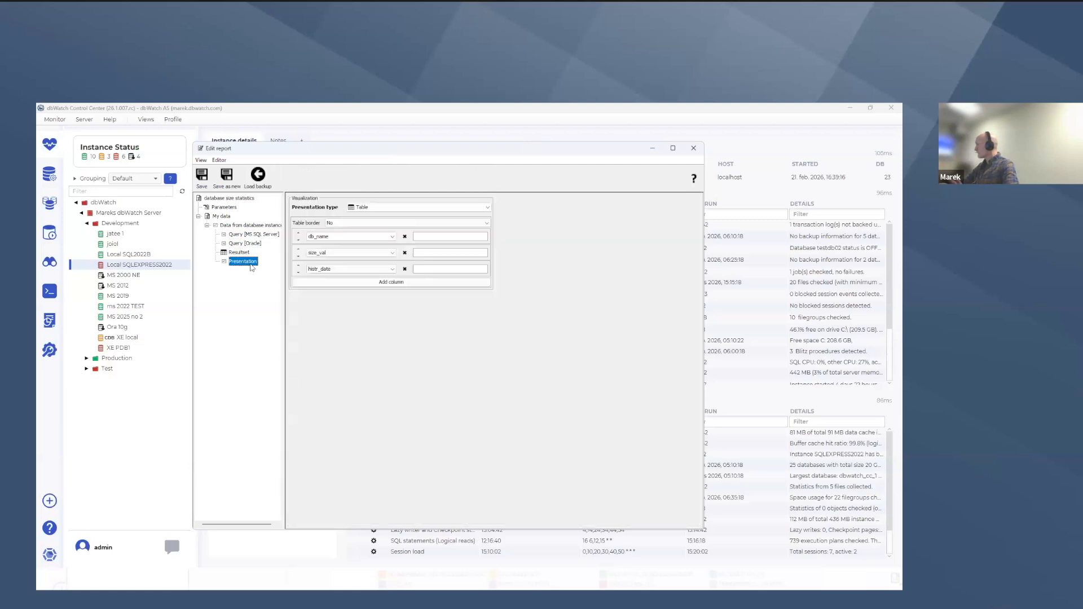
pyautogui.click(201, 175)
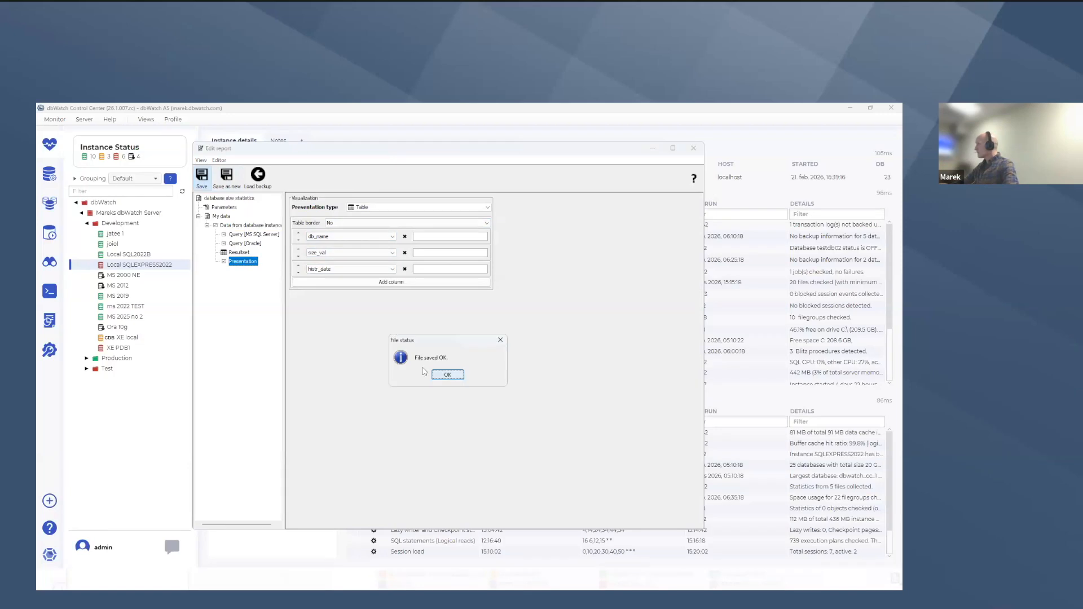
pyautogui.click(441, 375)
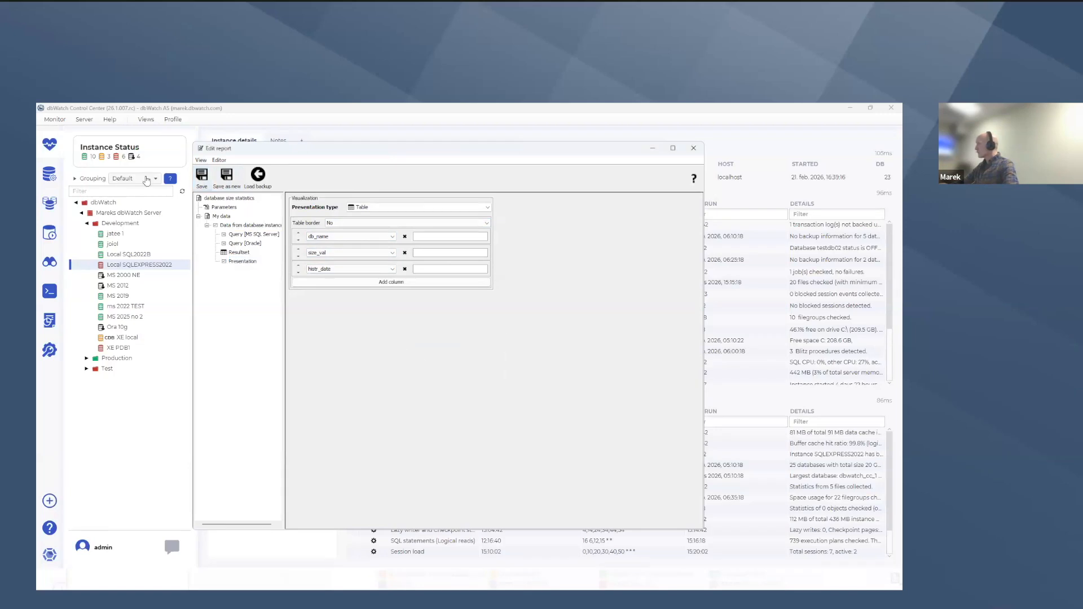
# Start generating a report with Local SQL2022B, Local SQLEXPRESS2022 and XE PDB1 from the Development group as sources
pyautogui.click(84, 119)
pyautogui.moveTo(95, 137)
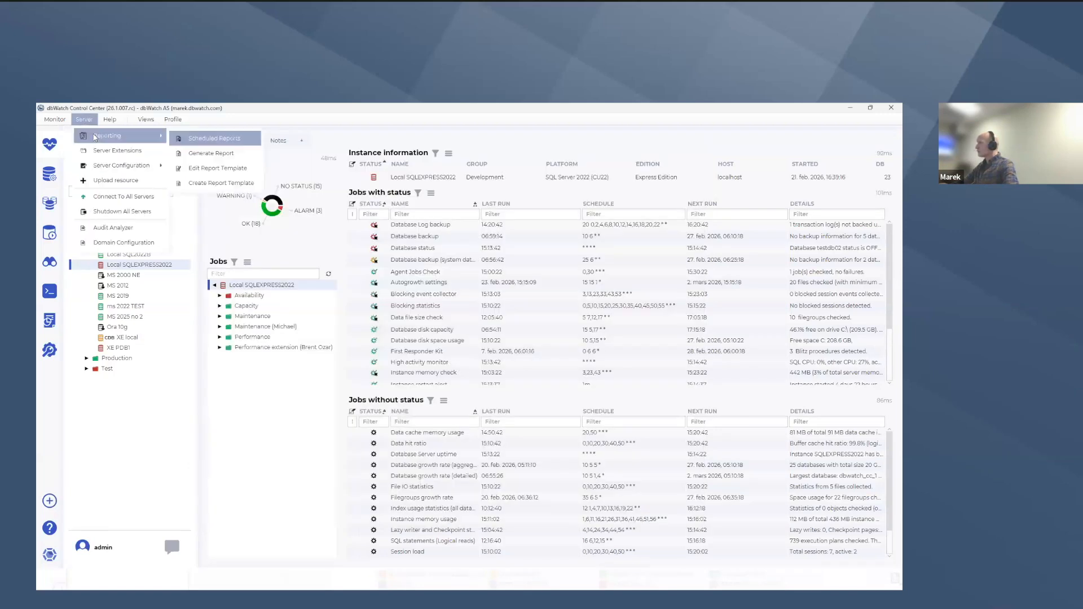
pyautogui.click(219, 154)
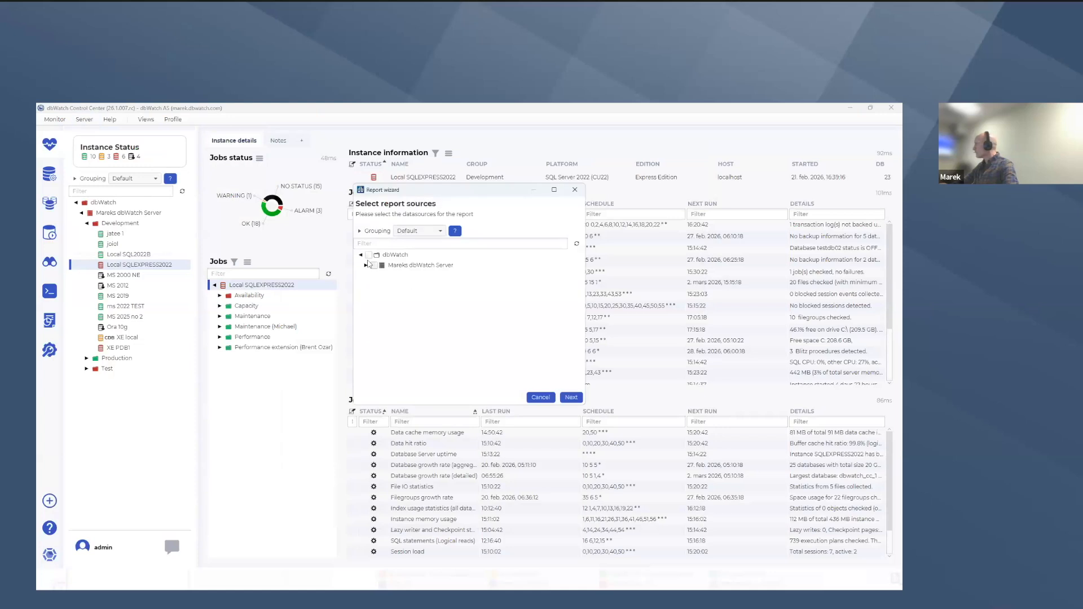
pyautogui.click(366, 266)
pyautogui.click(371, 275)
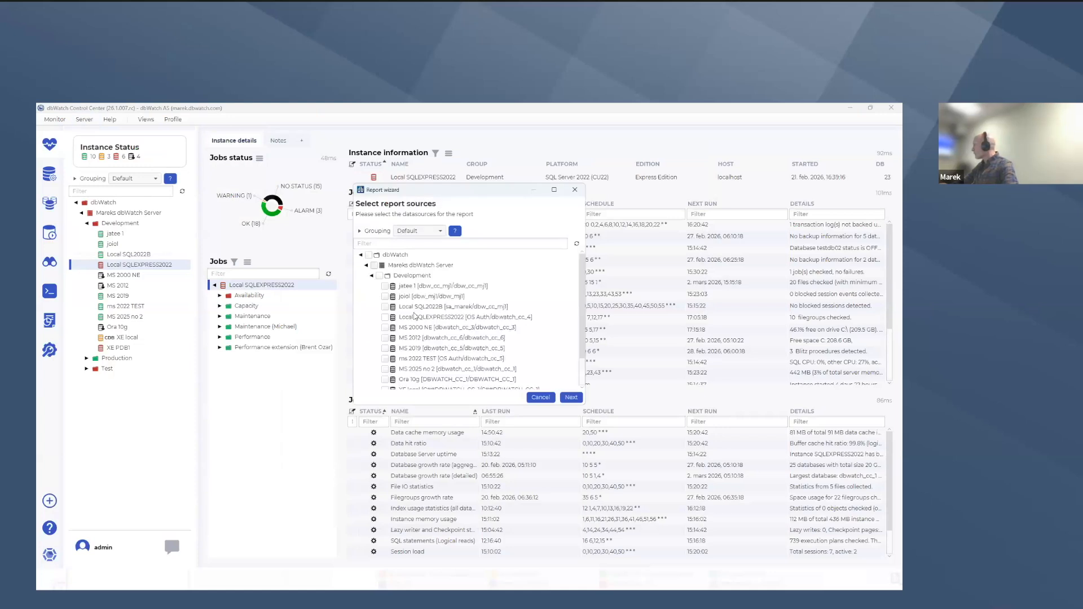
pyautogui.click(385, 307)
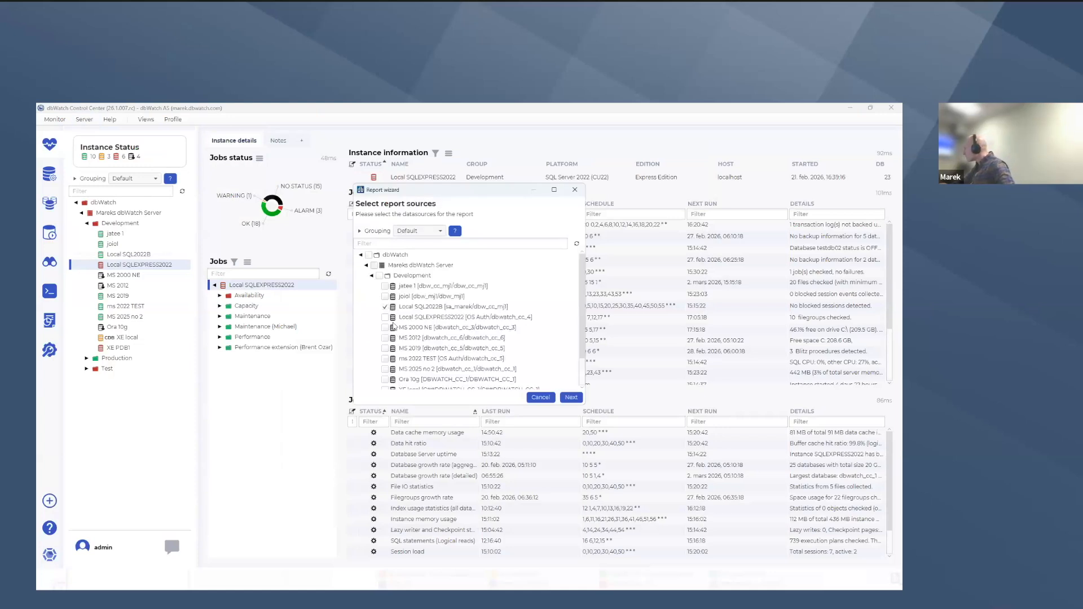
pyautogui.click(385, 319)
pyautogui.scroll(-2, 586, 347)
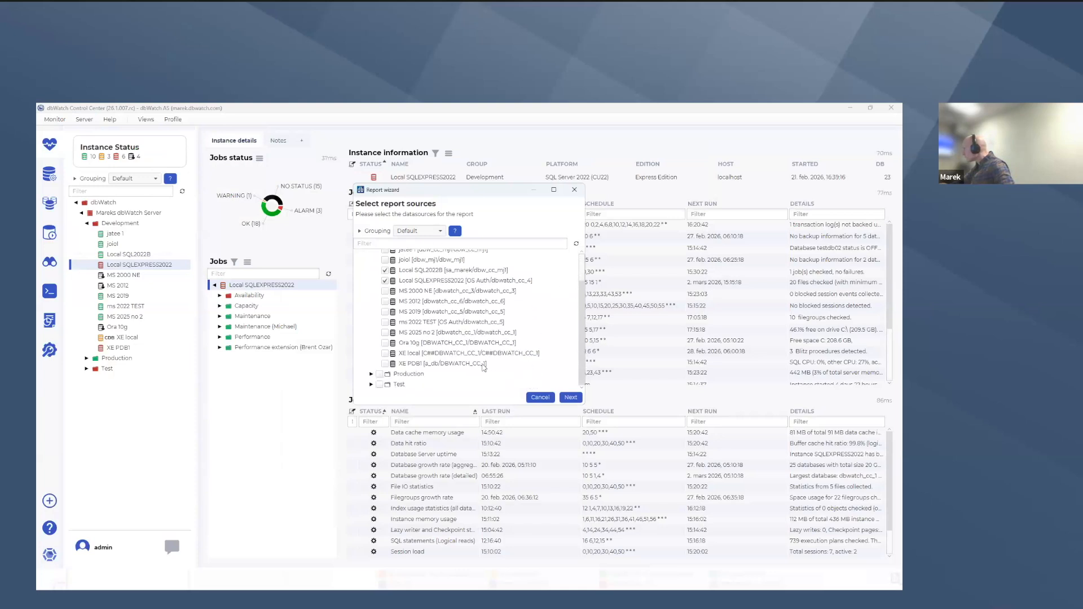
pyautogui.click(387, 365)
pyautogui.click(571, 398)
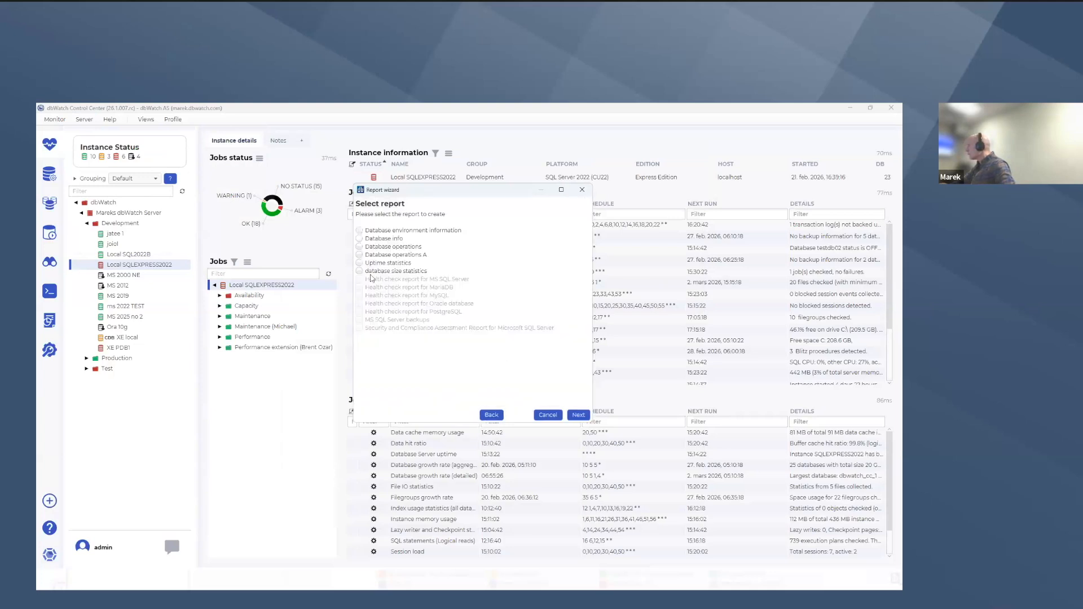
# Choose the "database size statistics" report and generate it now in HTML format
pyautogui.click(360, 272)
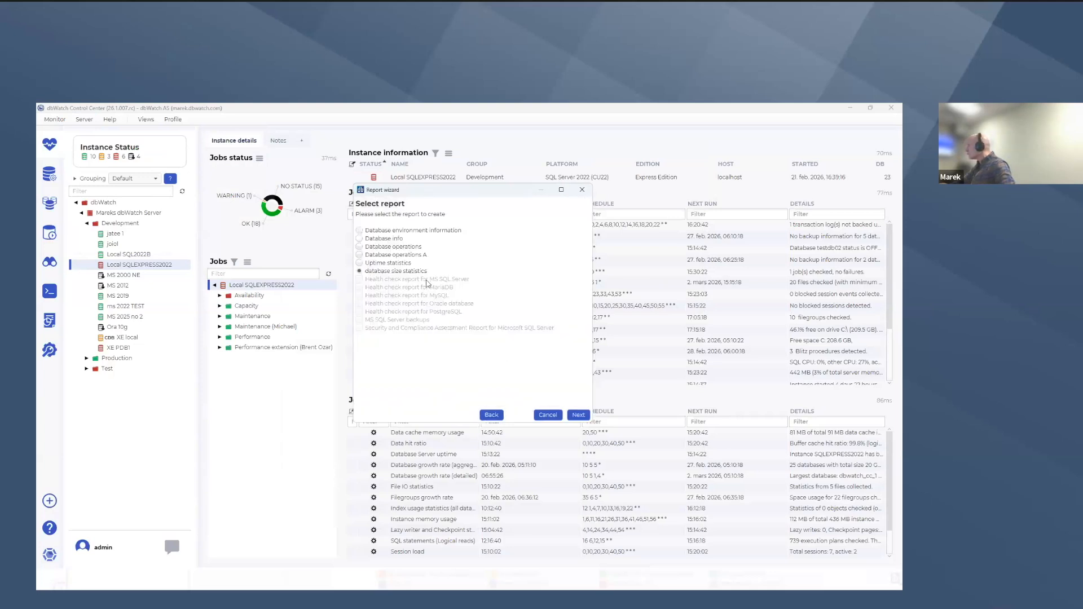
pyautogui.click(575, 416)
pyautogui.click(469, 239)
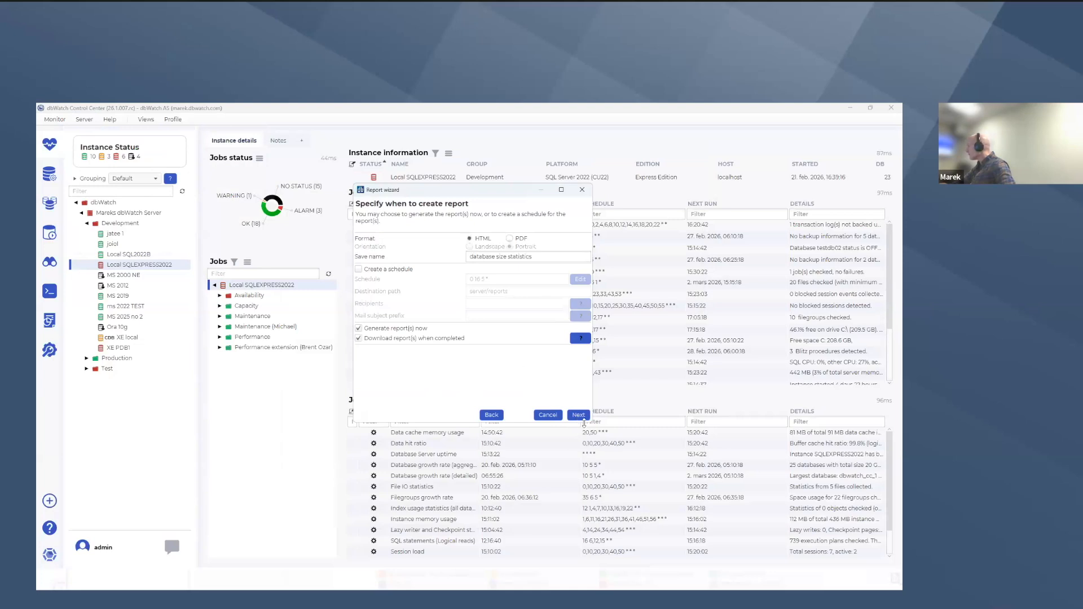
pyautogui.click(579, 415)
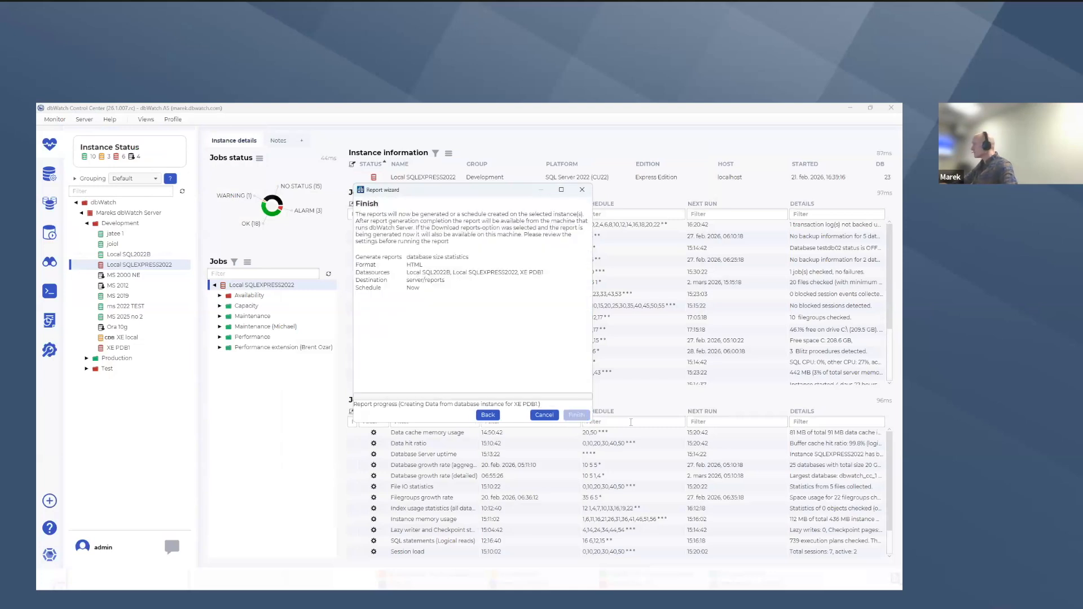
pyautogui.click(487, 352)
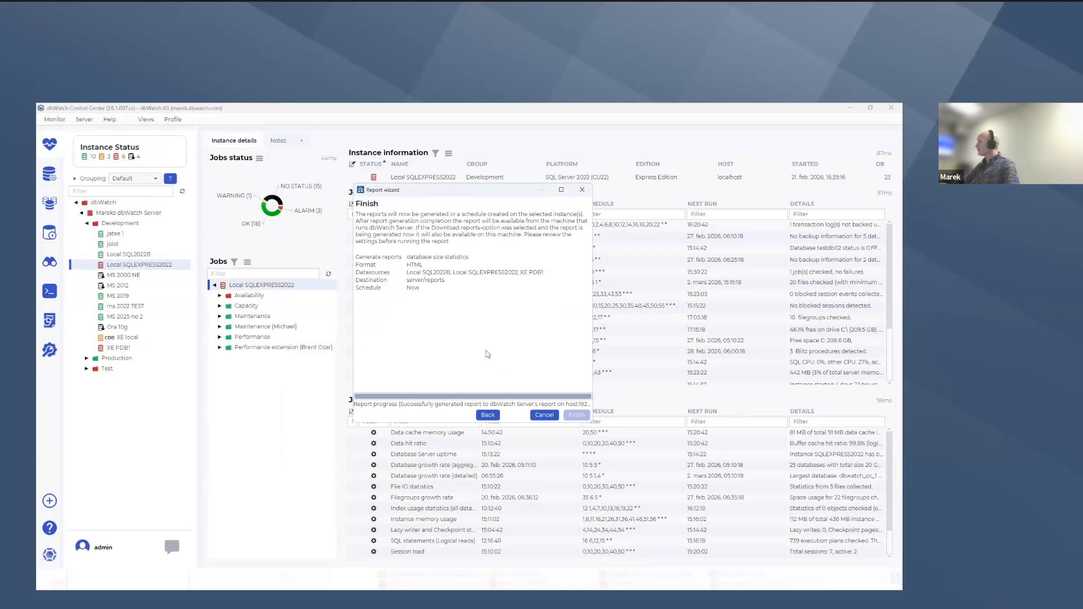
# Open the "My data" chapter of the generated report and examine the tables for all three instances
pyautogui.click(67, 243)
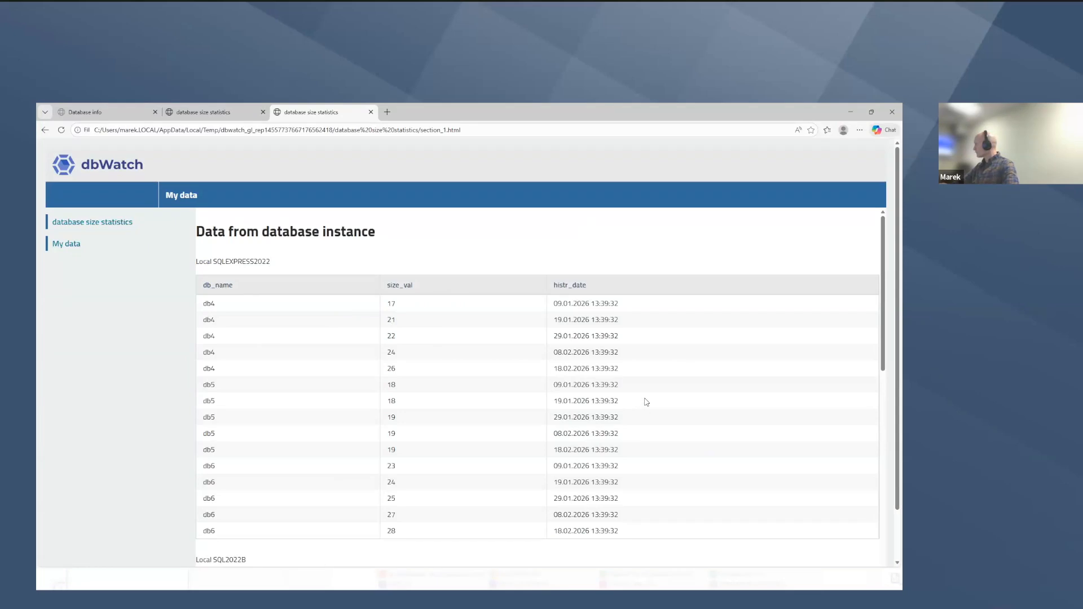
pyautogui.scroll(-10, 646, 402)
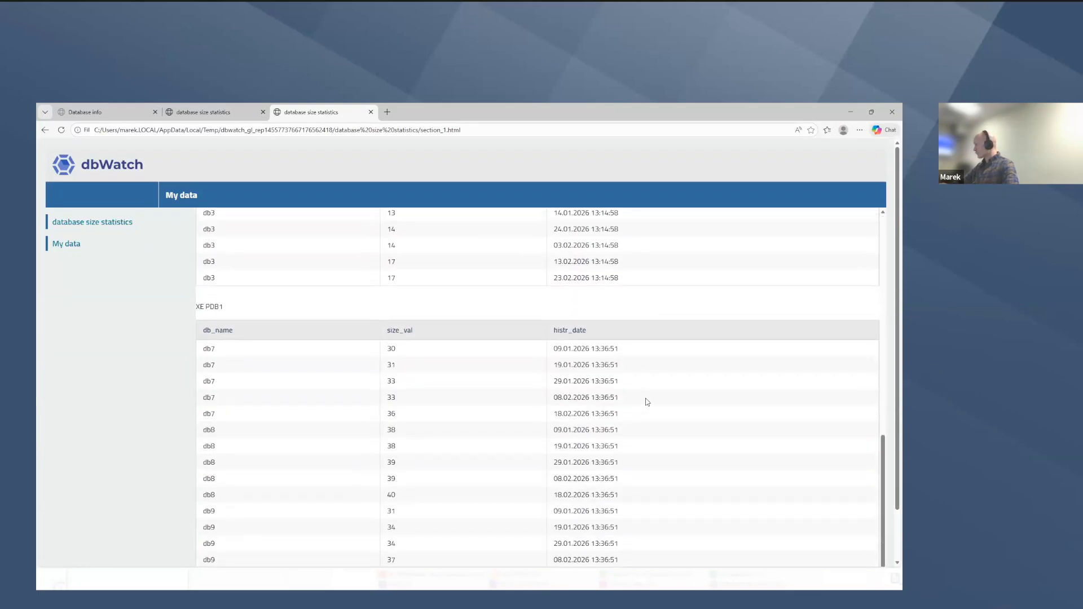
pyautogui.scroll(10, 647, 402)
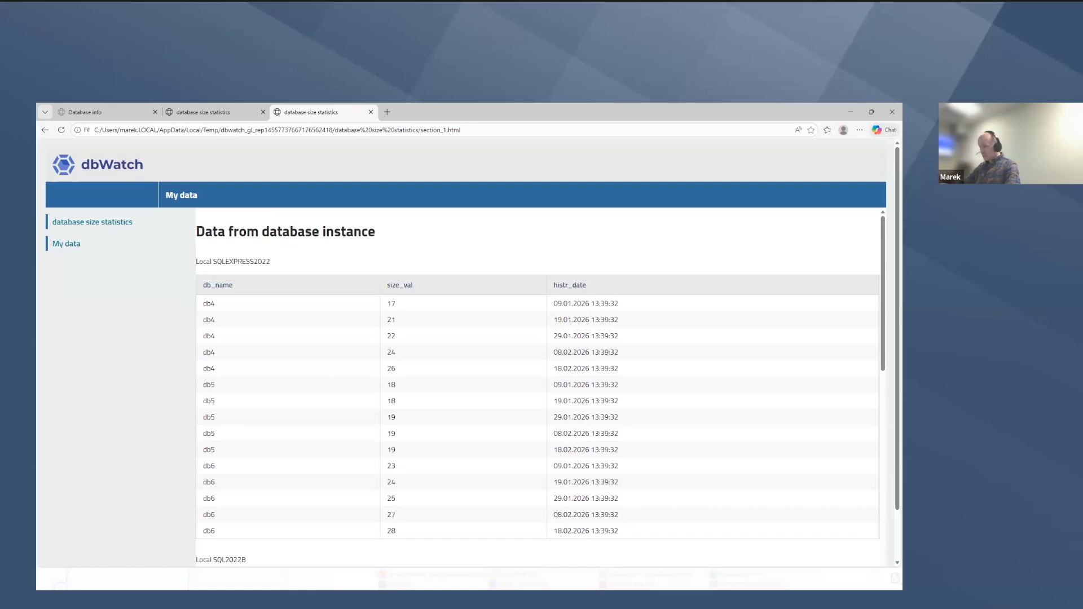
# Return to the report editor, enable Merge with the given name added for "Data from database instance", and save the report
pyautogui.click(51, 494)
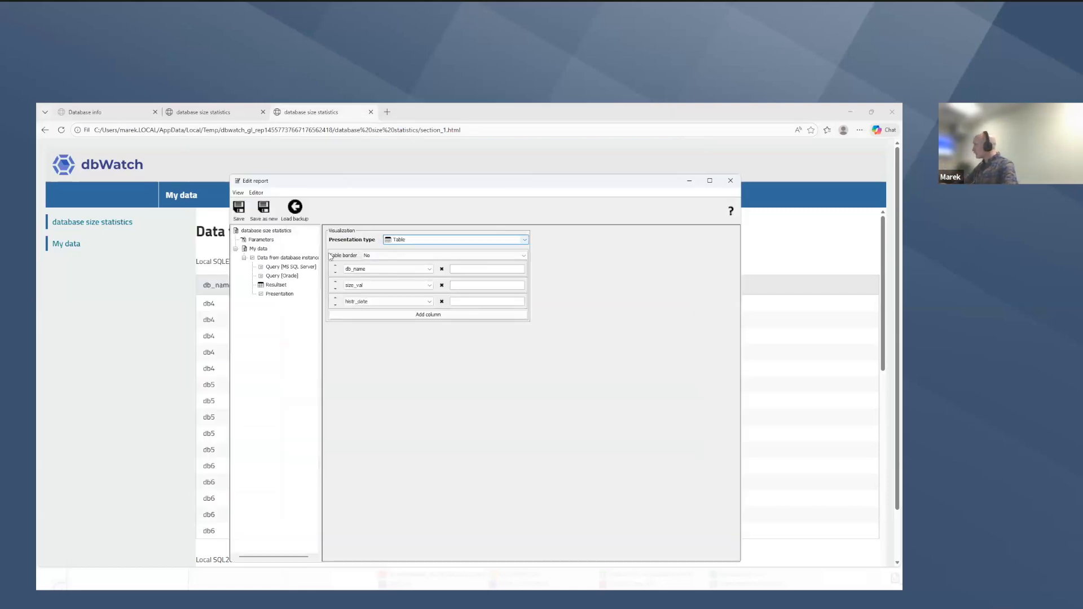
pyautogui.click(270, 258)
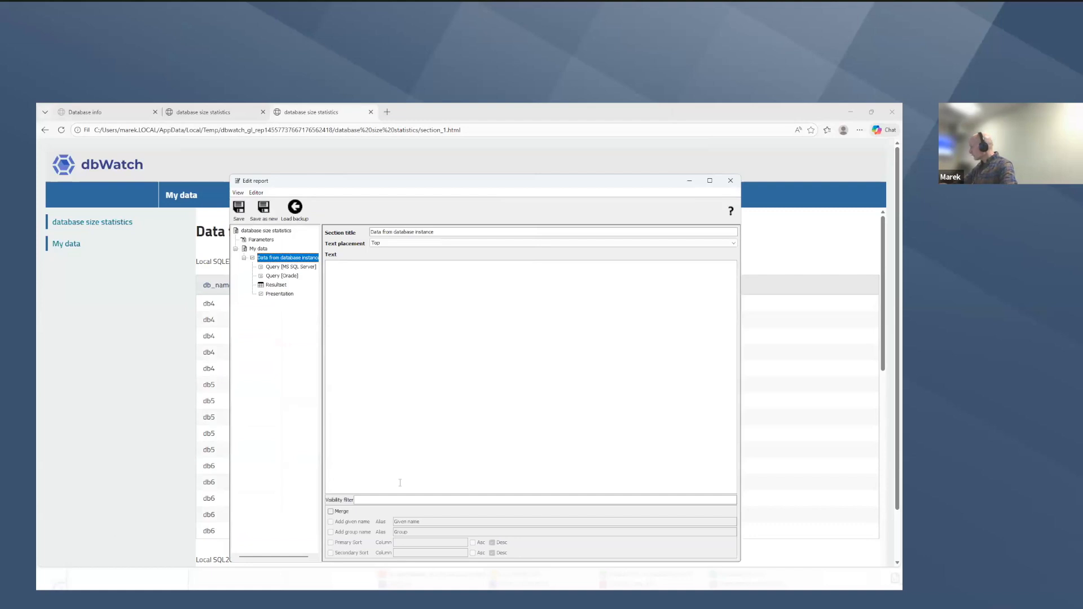
pyautogui.click(331, 512)
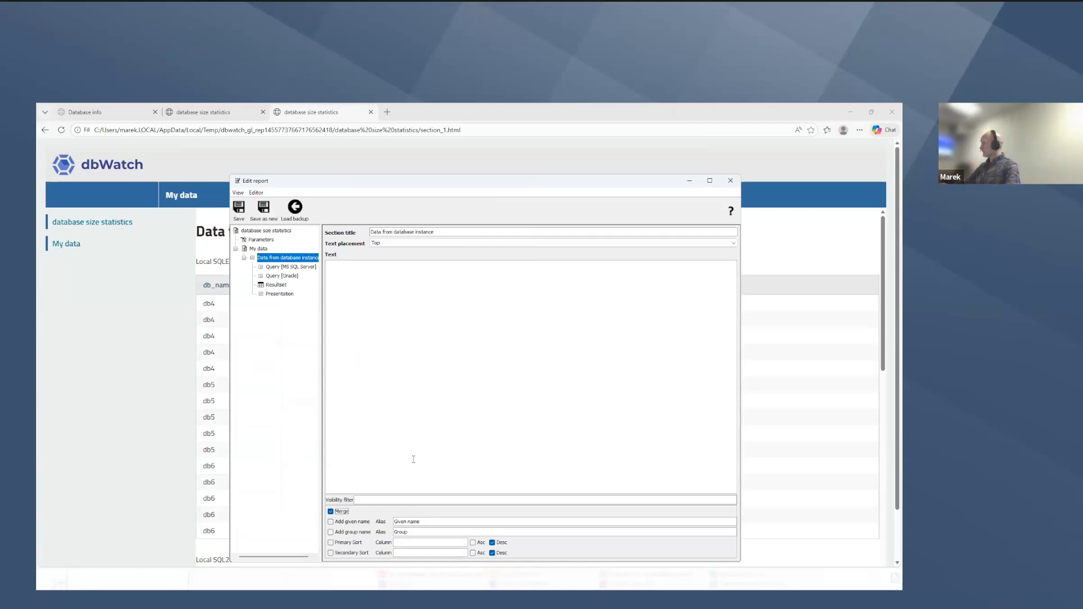
pyautogui.click(330, 523)
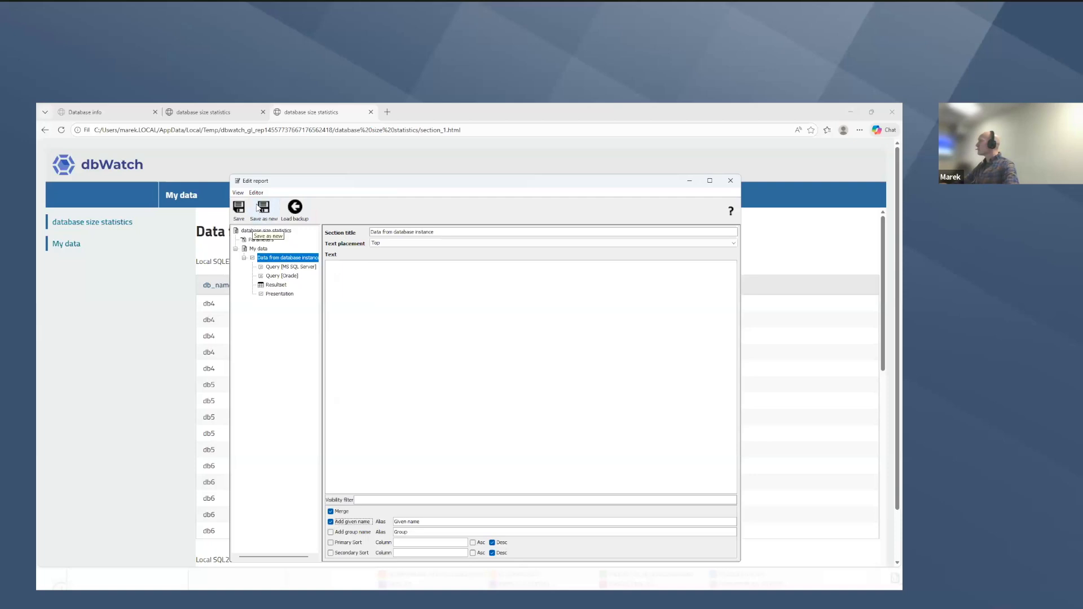
pyautogui.click(239, 209)
pyautogui.click(484, 407)
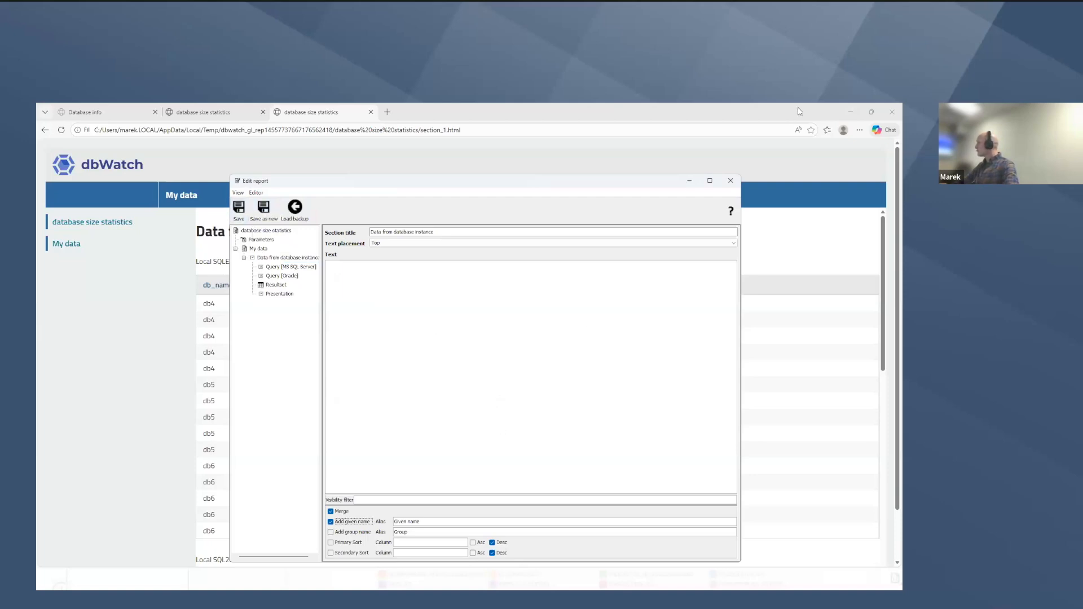
# Return to dbWatch Control Center and start another report with Local SQL2022B, Local SQLEXPRESS2022 and XE PDB1 as sources
pyautogui.click(690, 181)
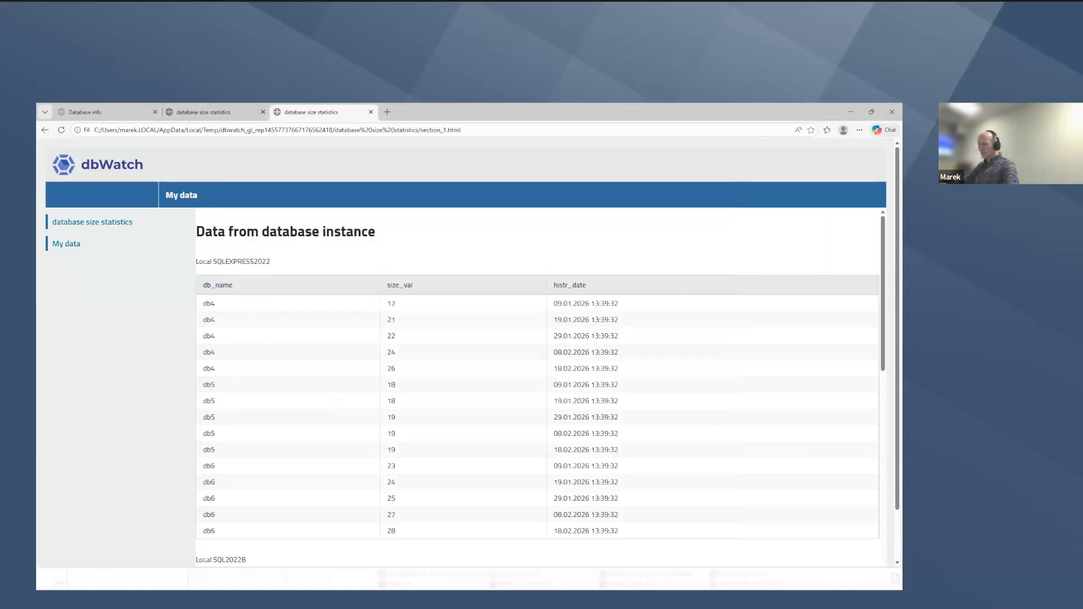
pyautogui.hotkey('alt', 'Tab')
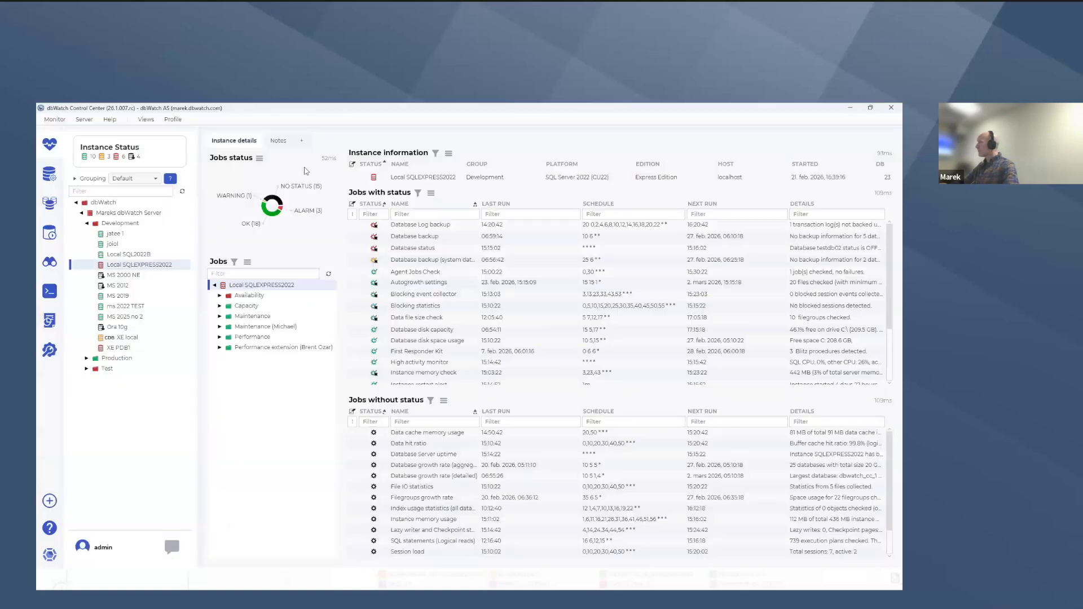
pyautogui.click(84, 120)
pyautogui.moveTo(103, 137)
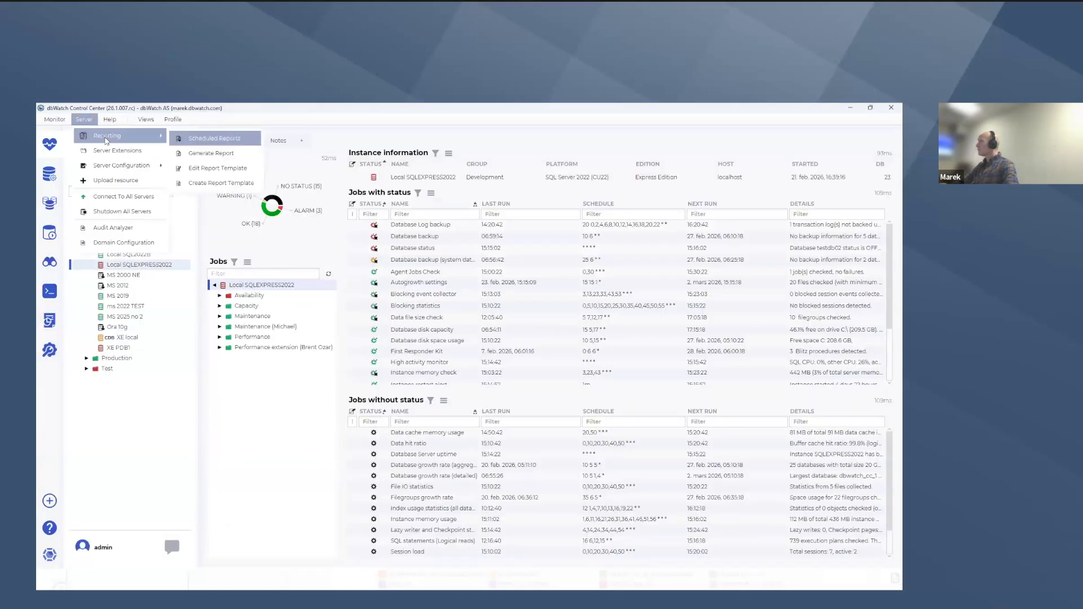
pyautogui.click(215, 152)
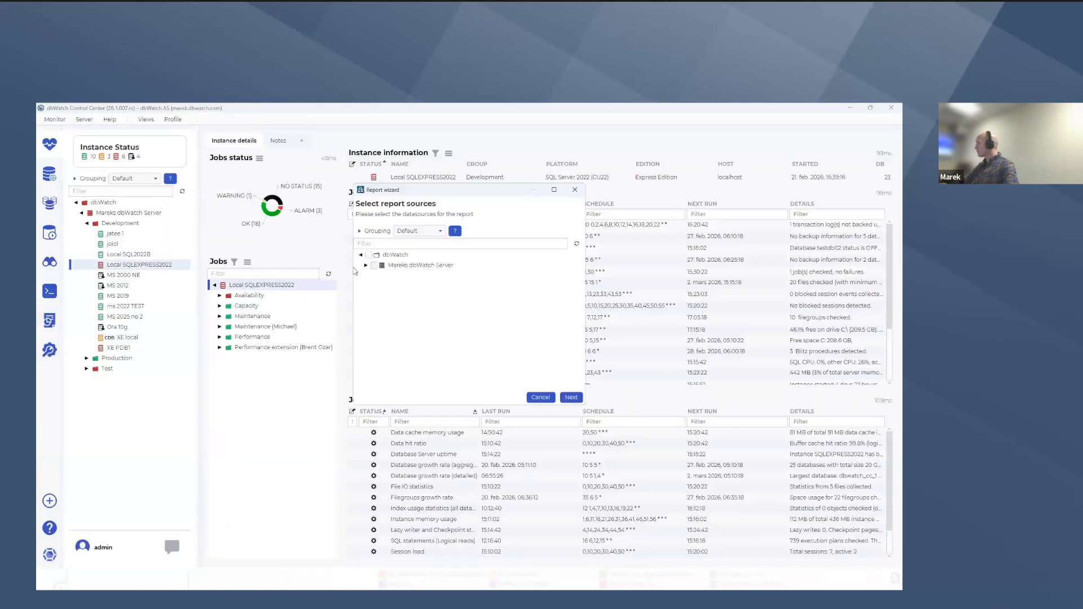
pyautogui.click(366, 265)
pyautogui.click(372, 276)
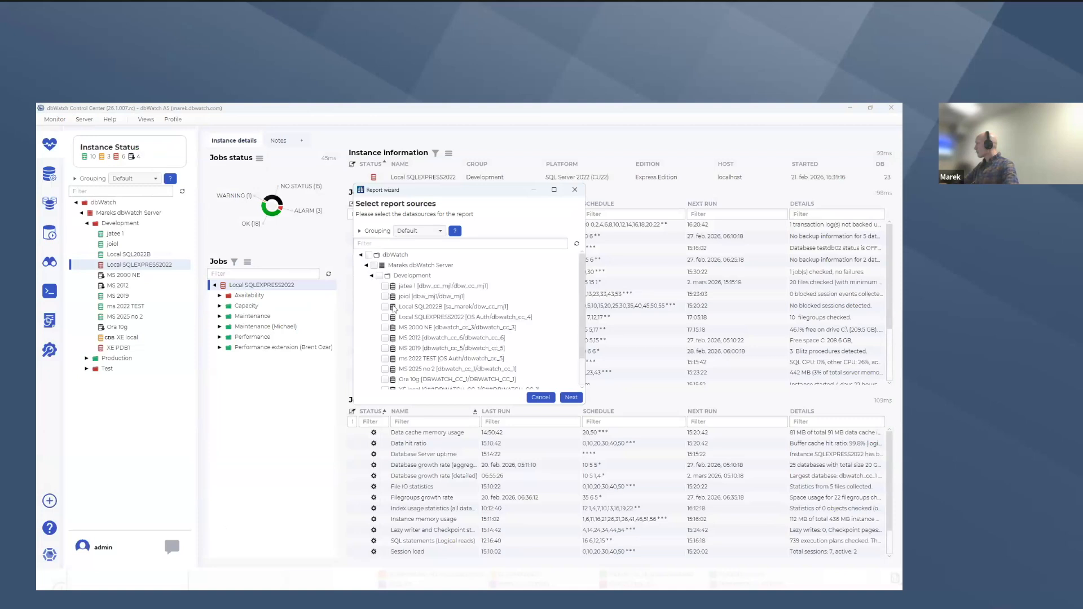
pyautogui.click(385, 307)
pyautogui.click(385, 317)
pyautogui.scroll(-1, 431, 346)
pyautogui.click(384, 363)
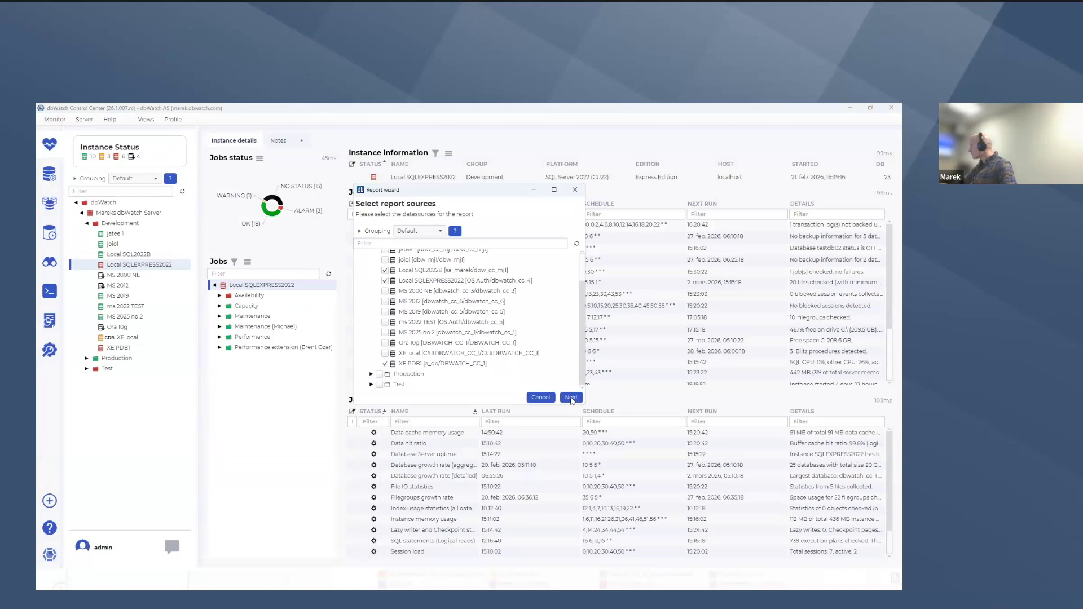
pyautogui.click(572, 399)
# Choose the "database size statistics" report for the selected sources and generate it immediately as an HTML download
pyautogui.click(363, 272)
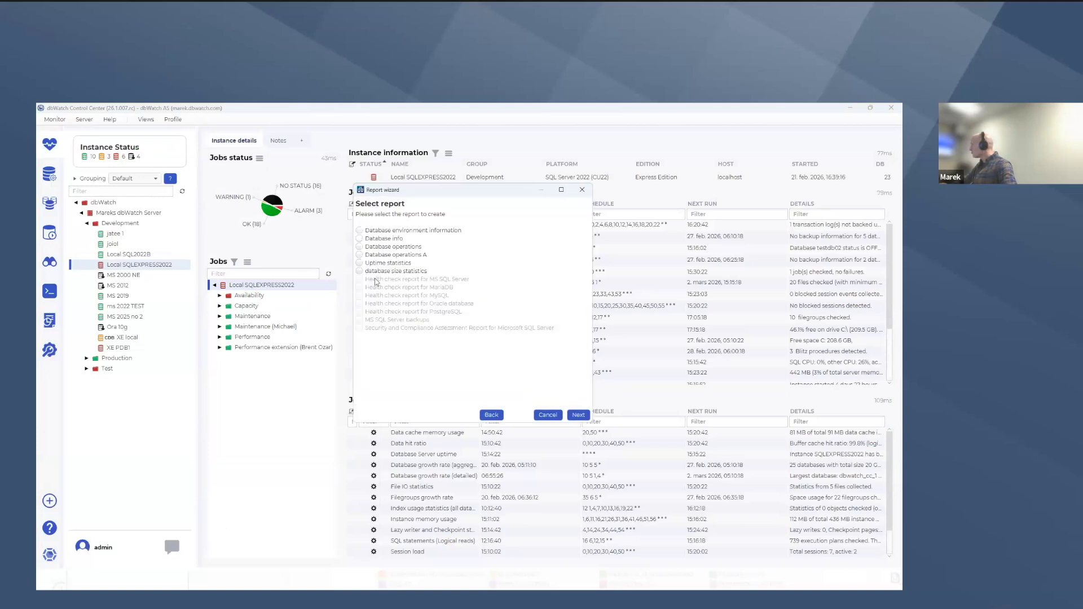
pyautogui.click(580, 418)
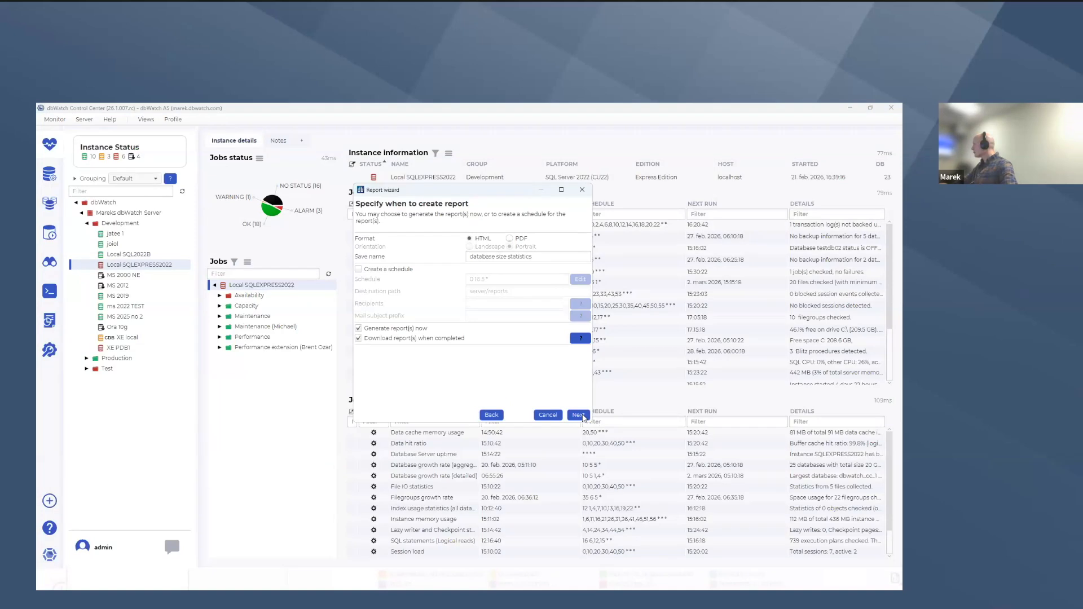
pyautogui.click(584, 417)
pyautogui.click(582, 416)
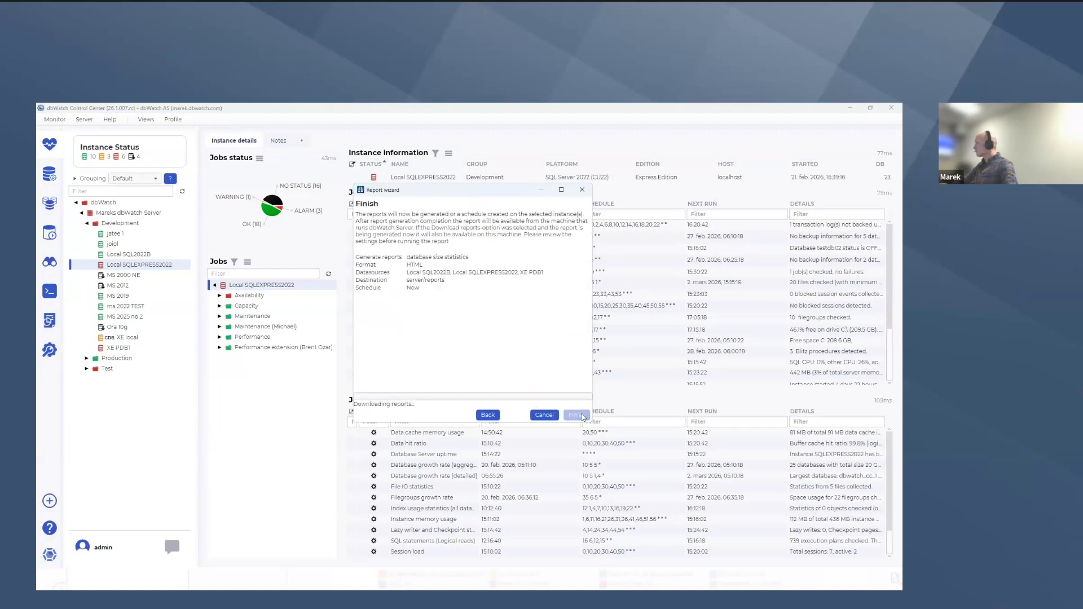
pyautogui.click(492, 354)
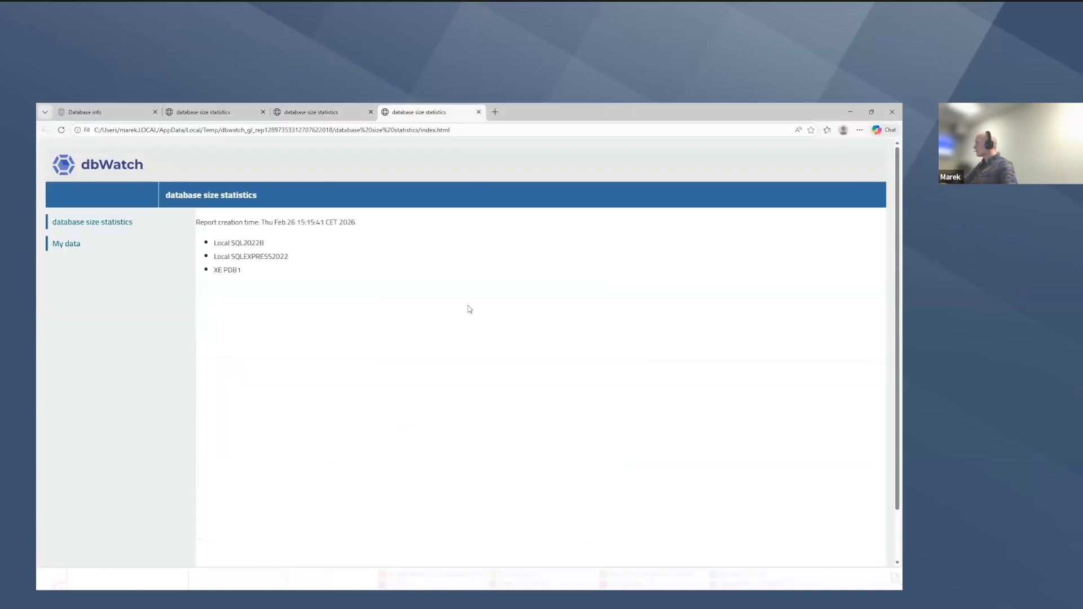
# Open the "My data" chapter of the new report and examine the merged table across all three instances
pyautogui.click(66, 245)
pyautogui.scroll(-5, 581, 398)
pyautogui.scroll(-5, 582, 398)
pyautogui.scroll(10, 580, 398)
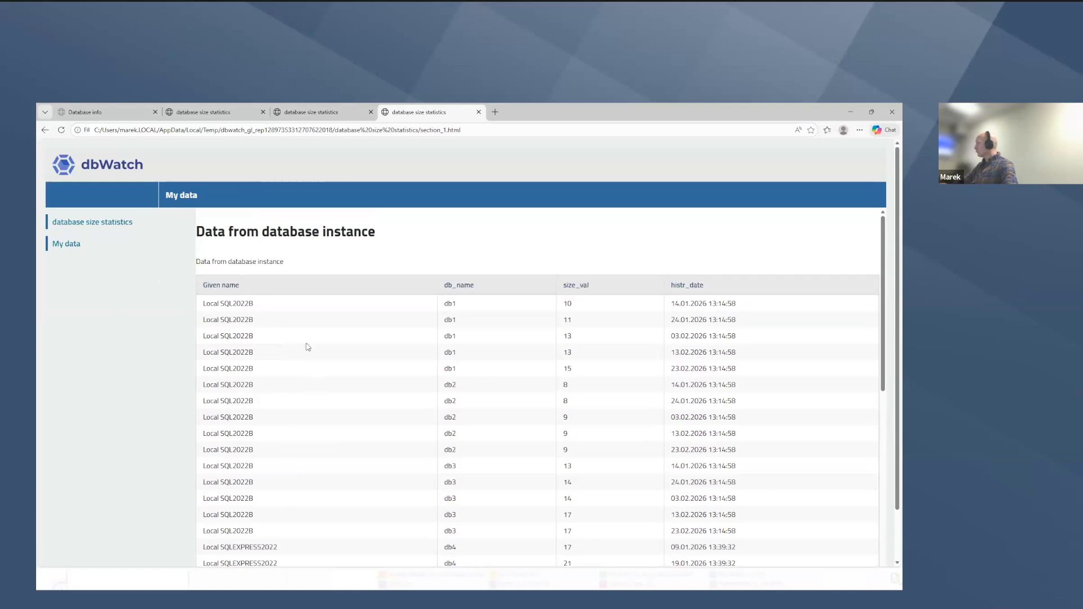
pyautogui.scroll(-4, 314, 363)
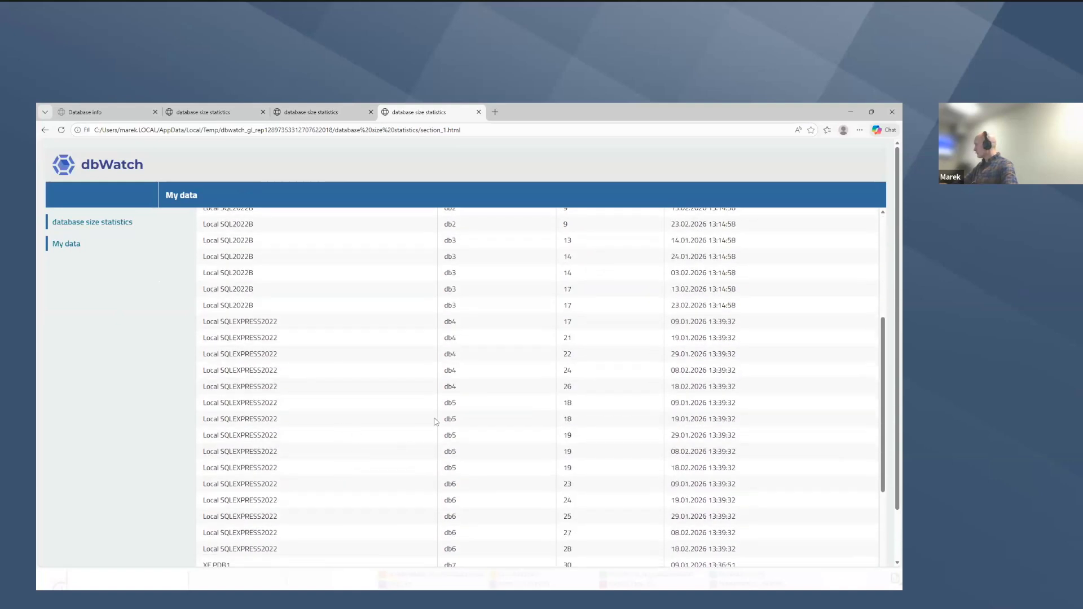
pyautogui.scroll(-3, 465, 367)
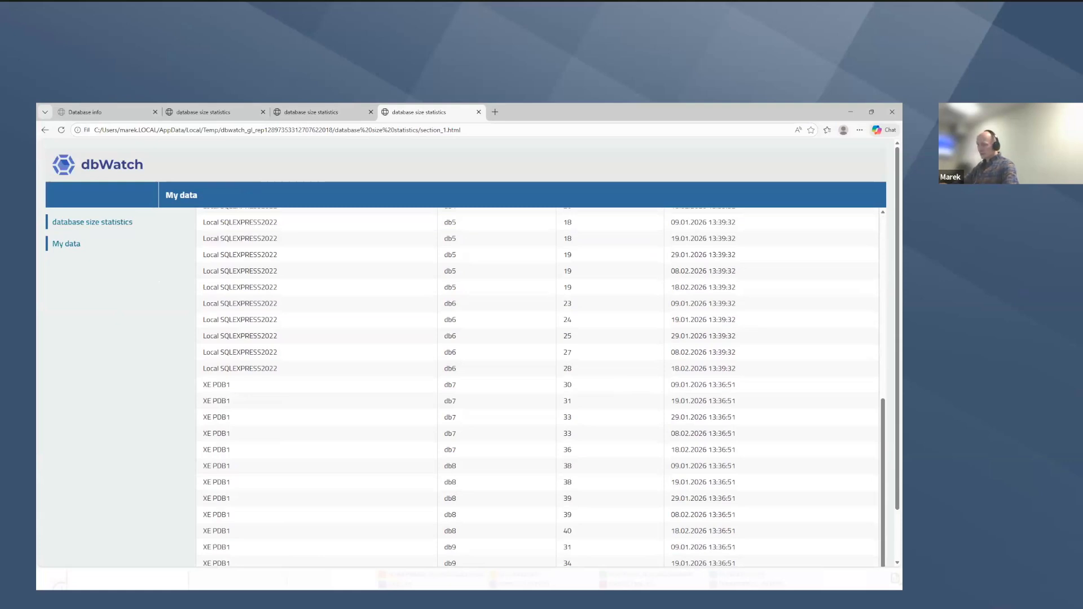
# Return to the report editor, set the "database size statistics" report's format to HTML, and save it
pyautogui.hotkey('alt', 'Tab')
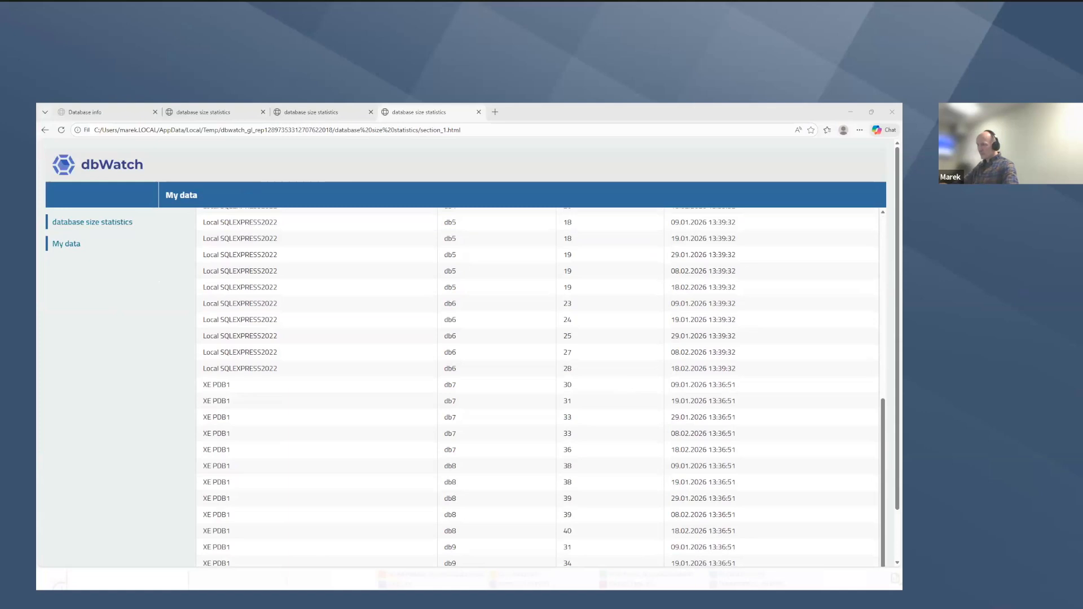
pyautogui.click(62, 472)
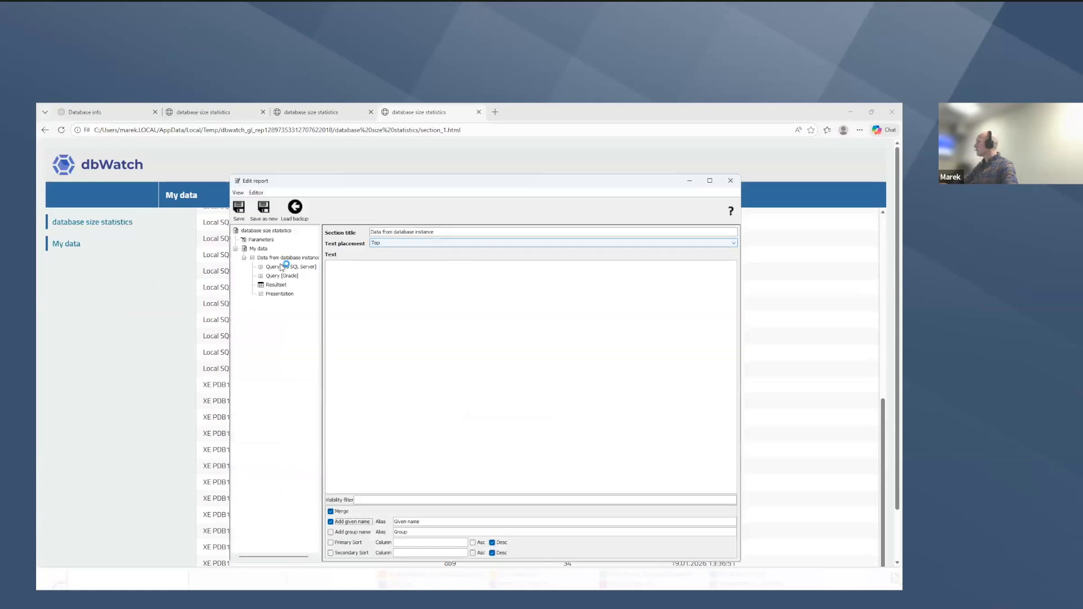
pyautogui.click(266, 231)
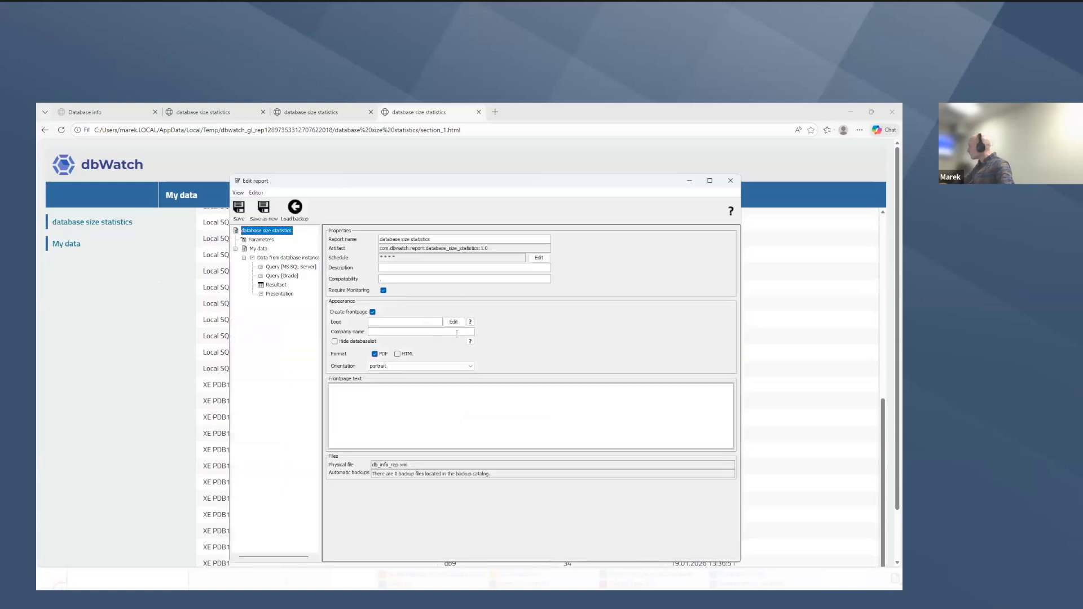
pyautogui.click(398, 354)
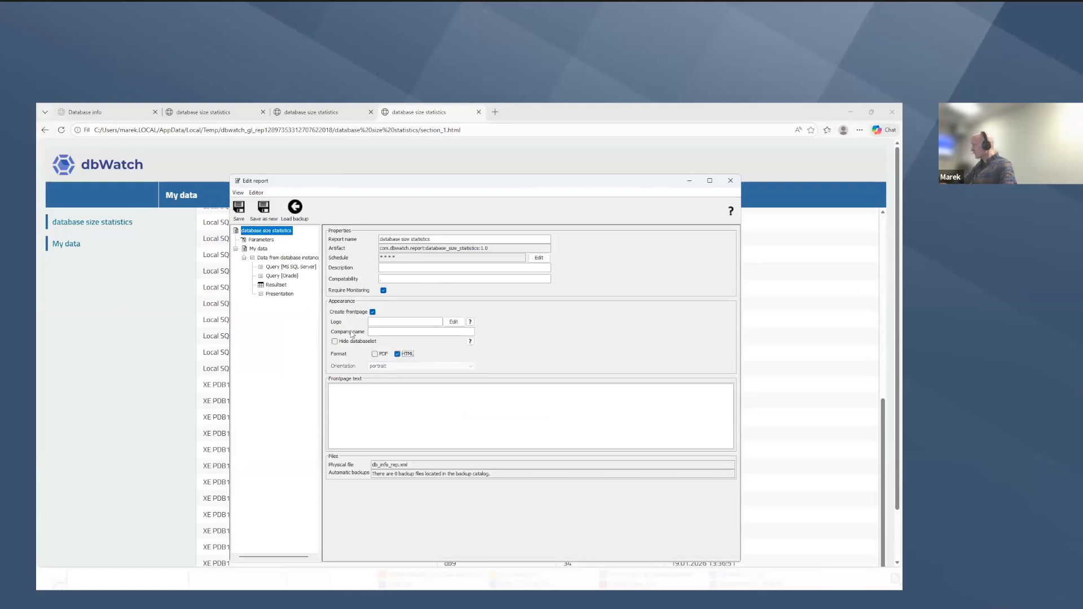
pyautogui.click(237, 209)
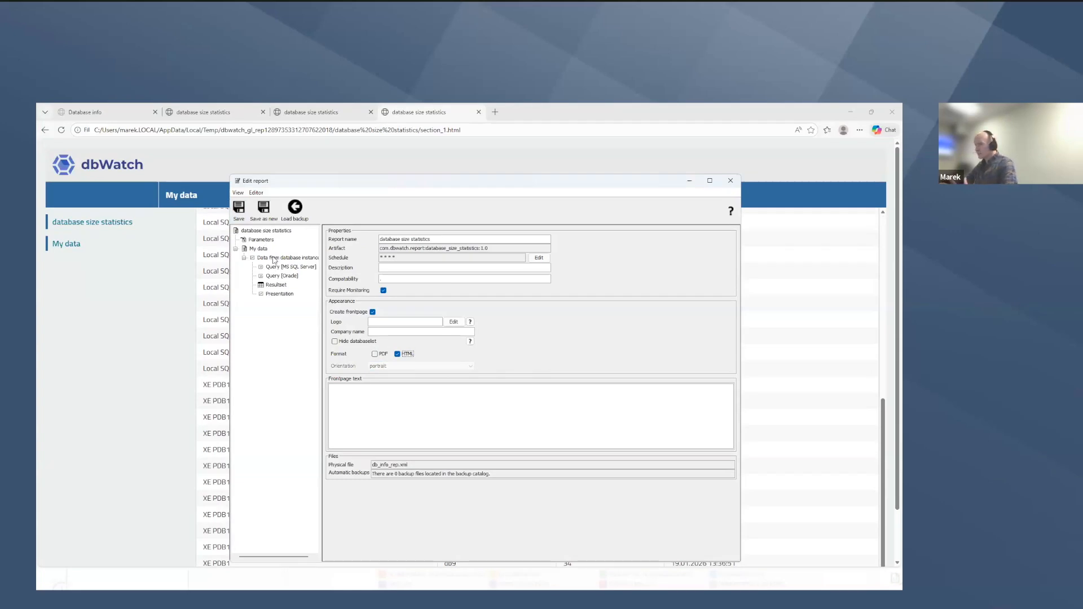
# Add a section titled "Pie Chart" to the "My data" chapter
pyautogui.click(274, 258)
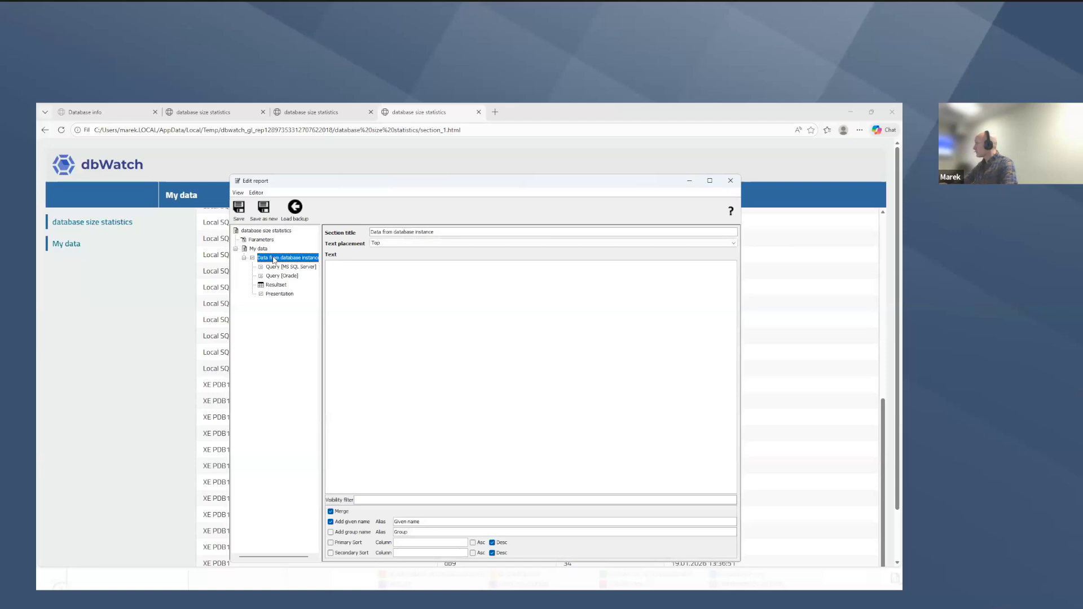
pyautogui.click(264, 249)
pyautogui.rightClick(263, 250)
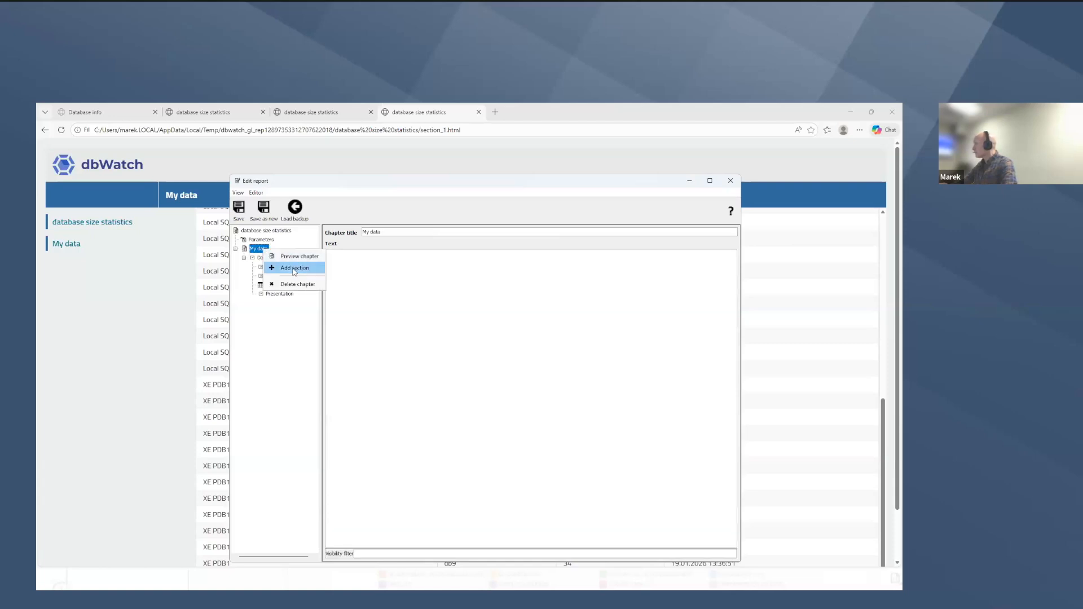
pyautogui.click(294, 269)
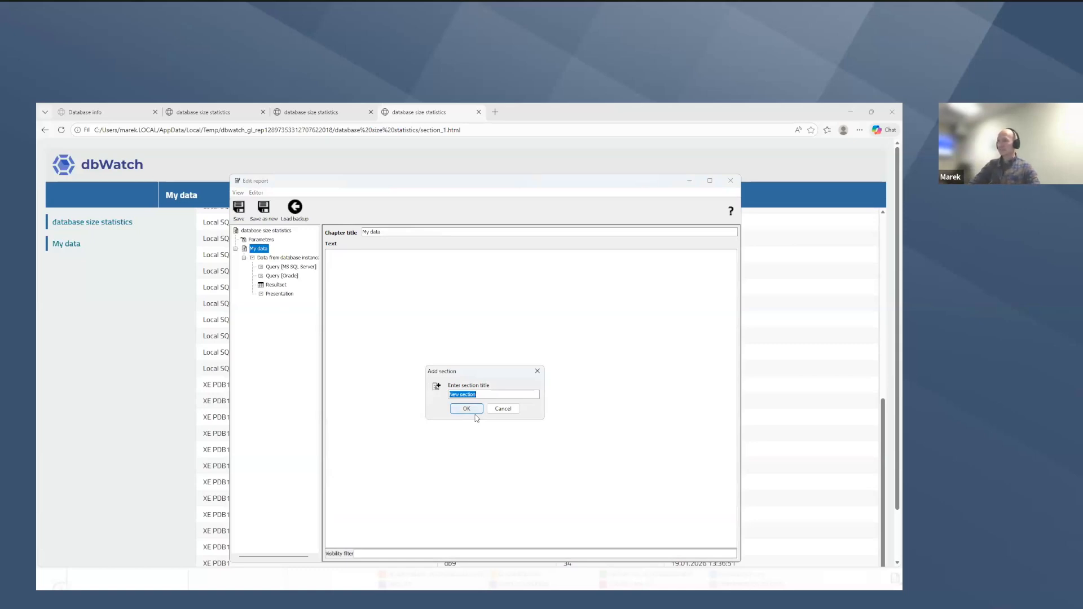
pyautogui.write('Que')
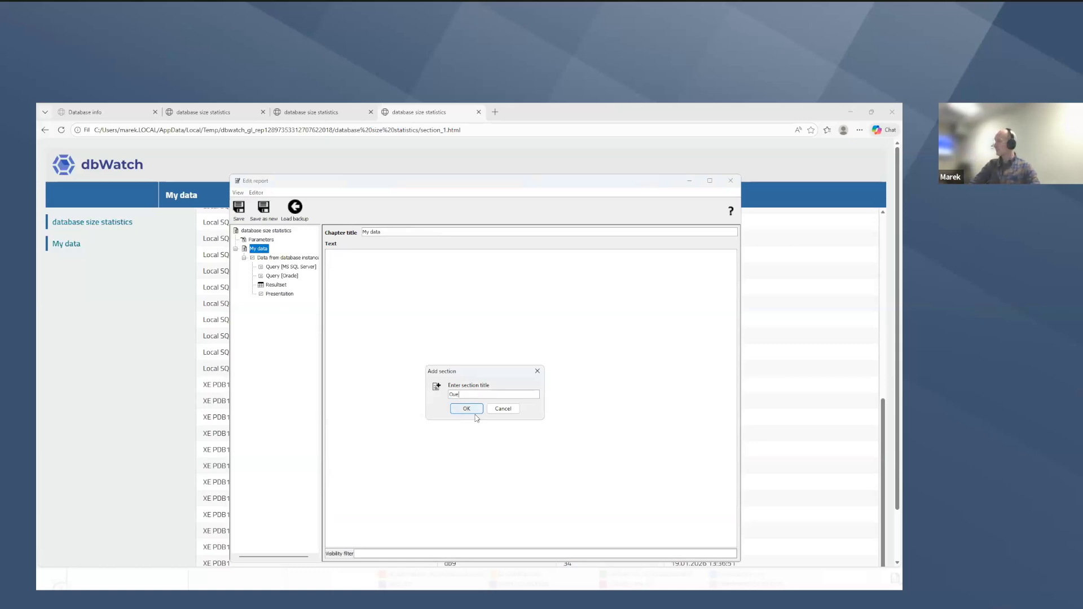
pyautogui.press('BackSpace')
pyautogui.write('Pie Chart')
pyautogui.click(467, 409)
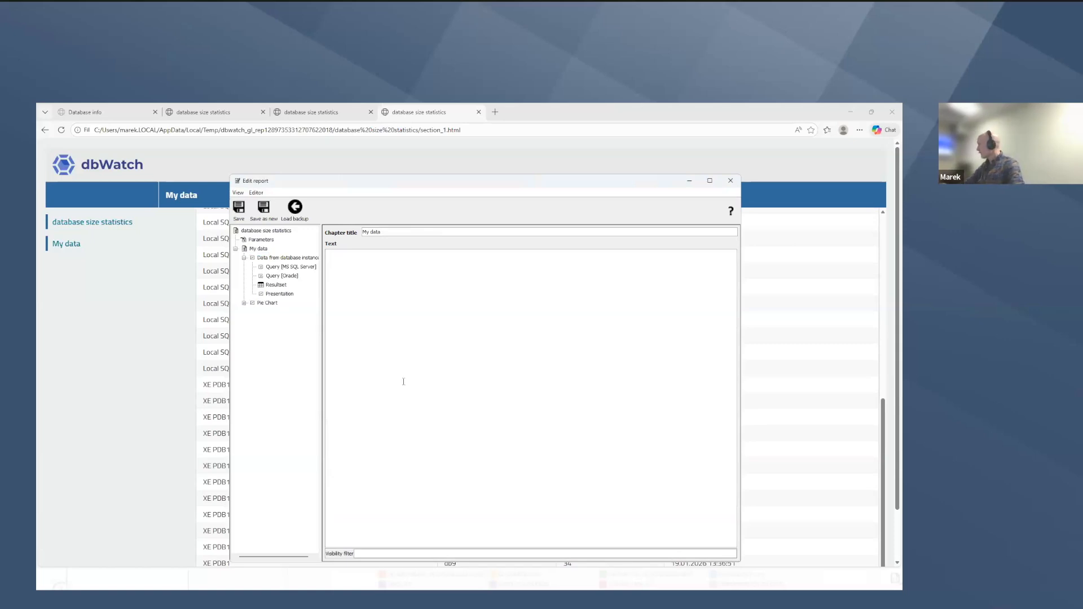
# Add an MS SQL Server query and an Oracle query to the Pie Chart section, both supporting all versions
pyautogui.click(244, 303)
pyautogui.click(272, 312)
pyautogui.rightClick(267, 304)
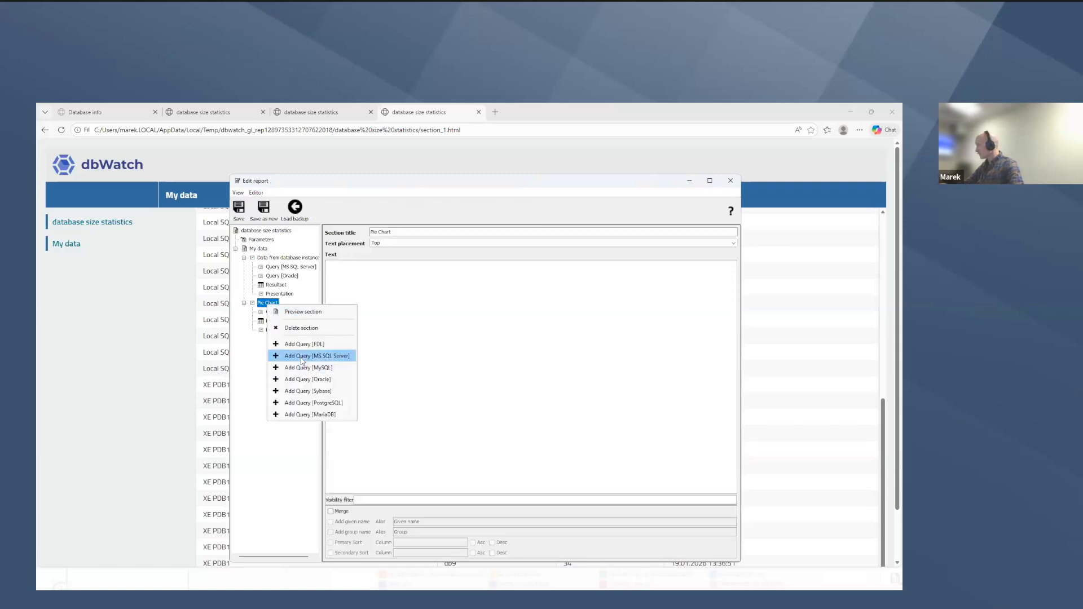
pyautogui.click(300, 355)
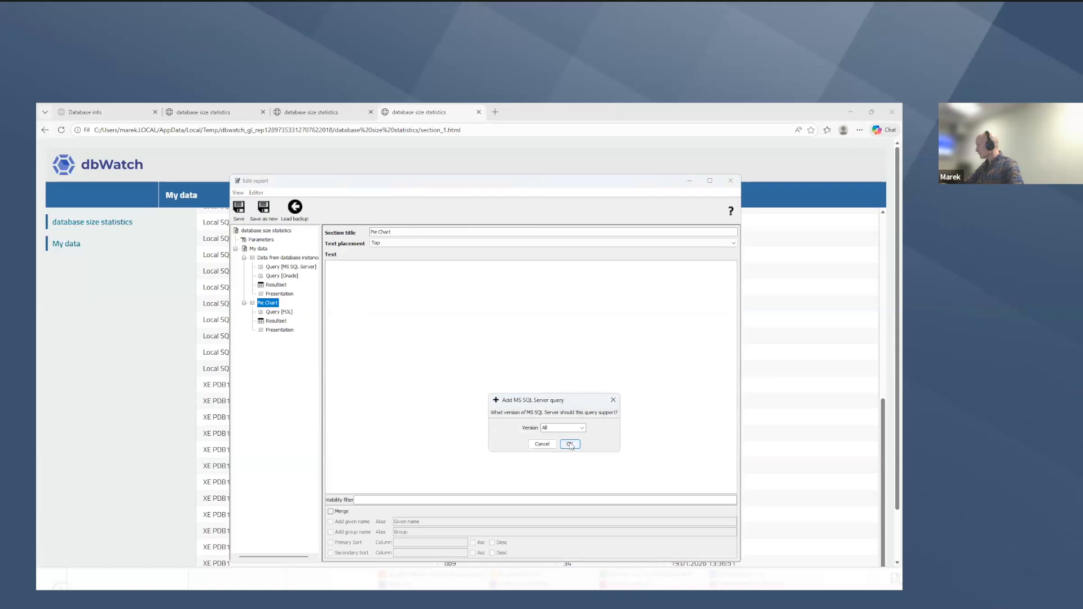
pyautogui.click(570, 445)
pyautogui.rightClick(269, 304)
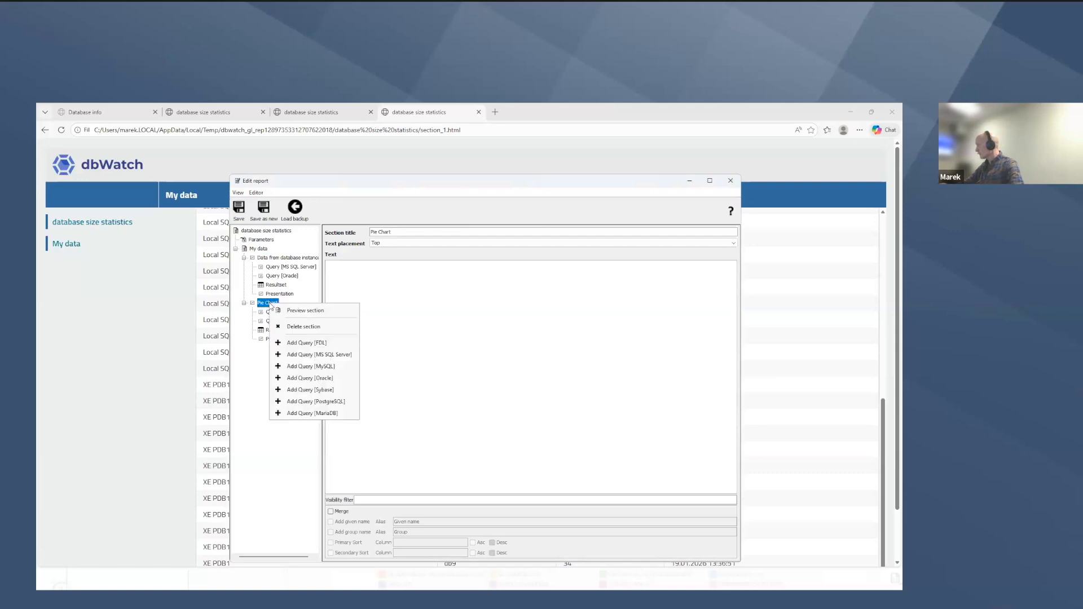
pyautogui.click(305, 378)
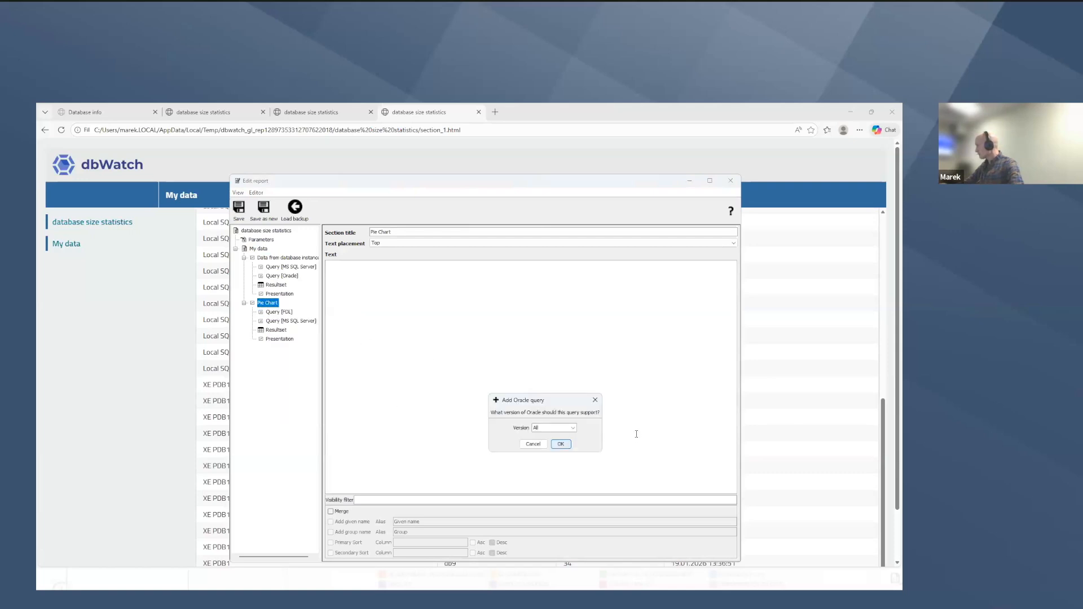
pyautogui.click(570, 446)
# Delete the FDL query from the Pie Chart section
pyautogui.click(276, 315)
pyautogui.rightClick(276, 316)
pyautogui.click(293, 319)
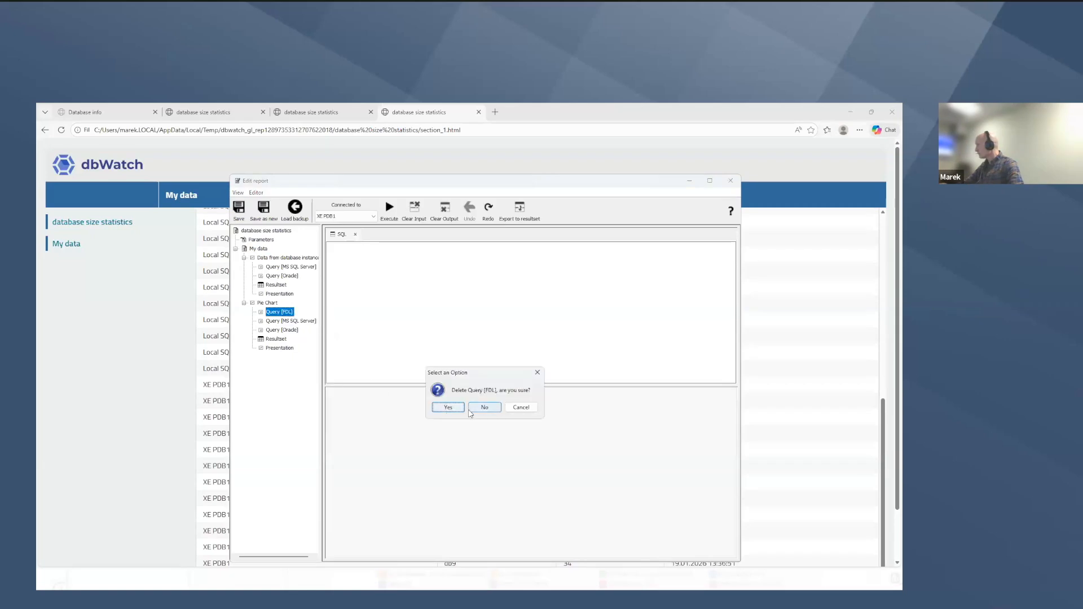
pyautogui.click(448, 408)
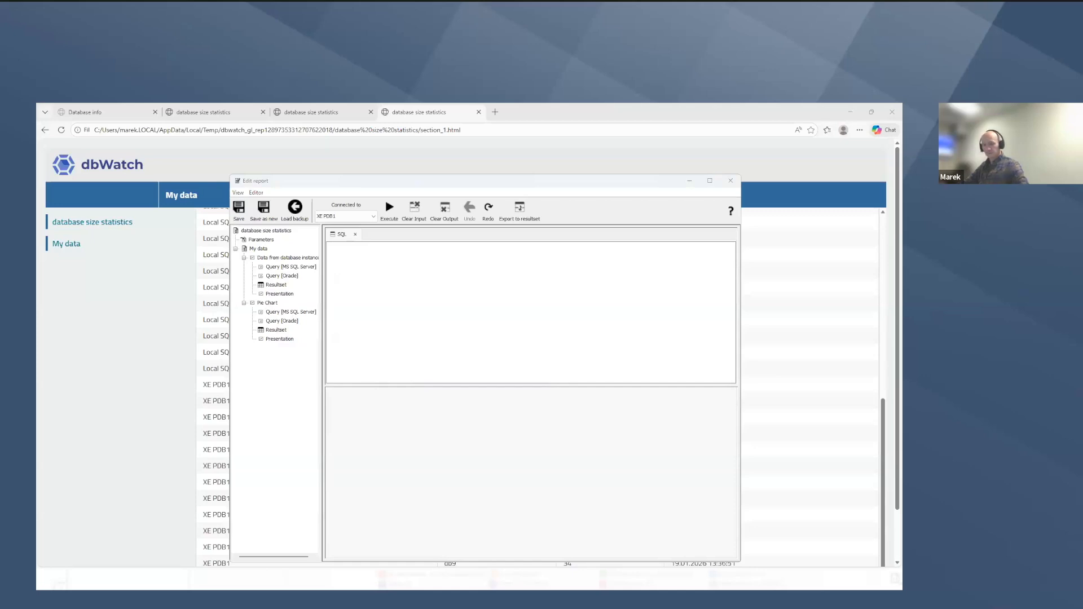
# Enter select db_name "DB", max(size_val) "Size" from a_db..db_info group by db_name in the open SQL editor and run it on Local SQL2022B
pyautogui.write('select db_name "DB", max(size_val) "Size" from a_db..db_info group  by db_name')
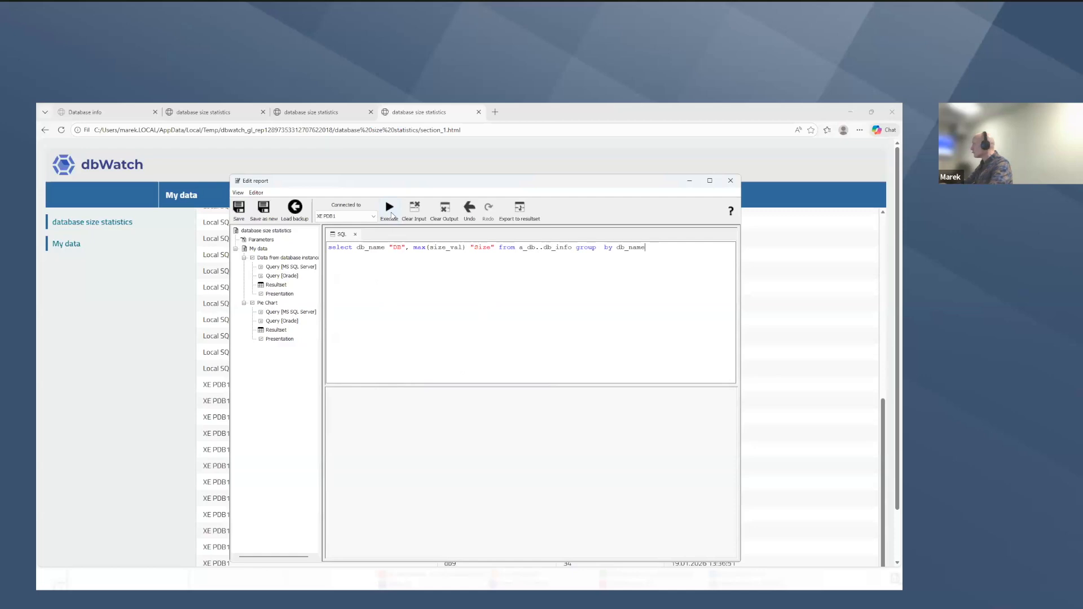
pyautogui.click(373, 218)
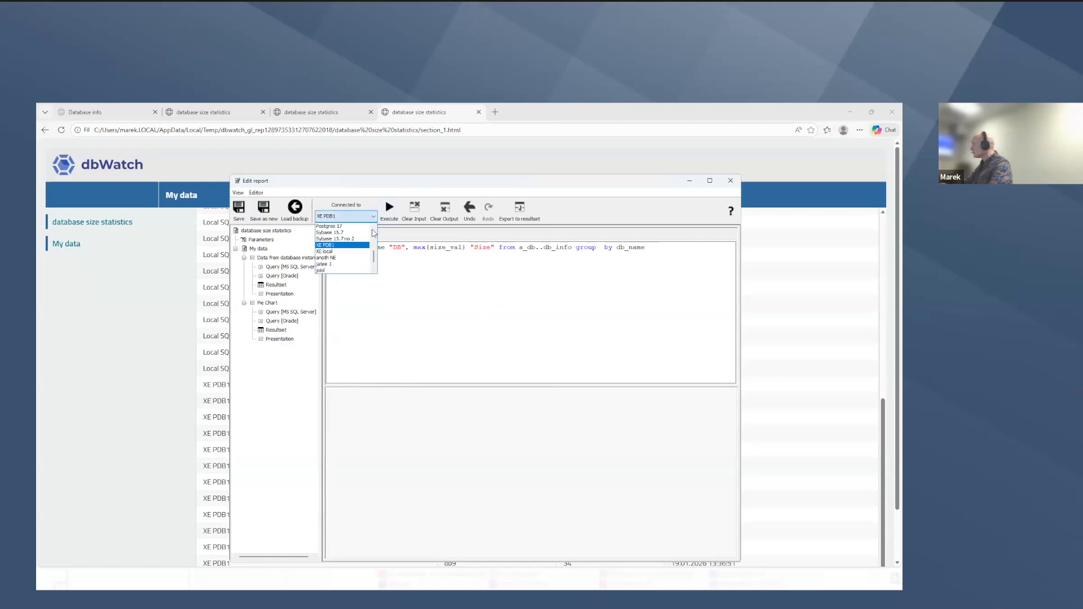
pyautogui.scroll(3, 372, 233)
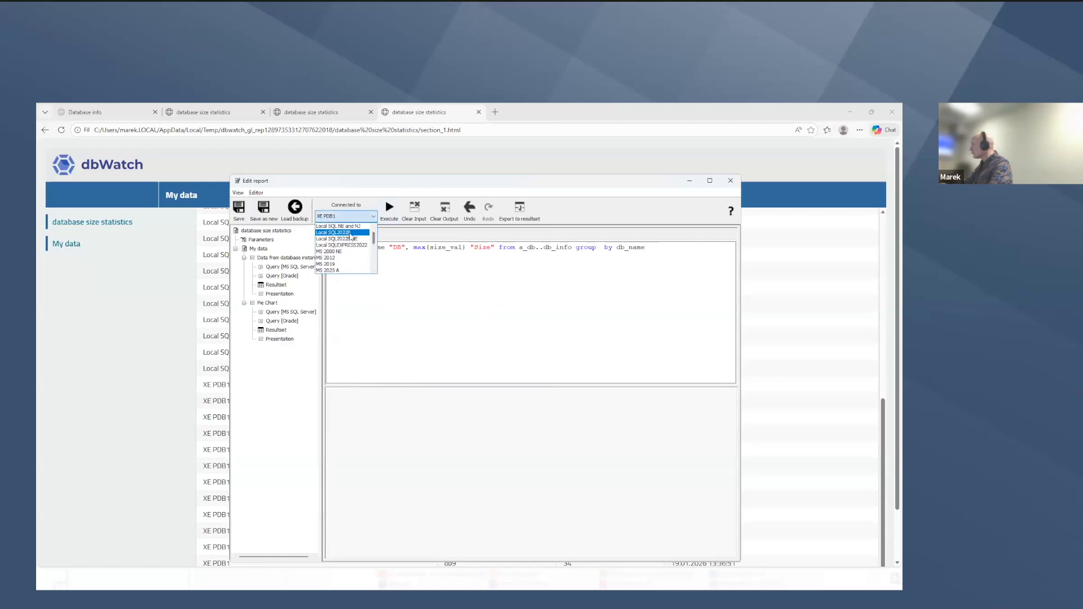
pyautogui.click(352, 233)
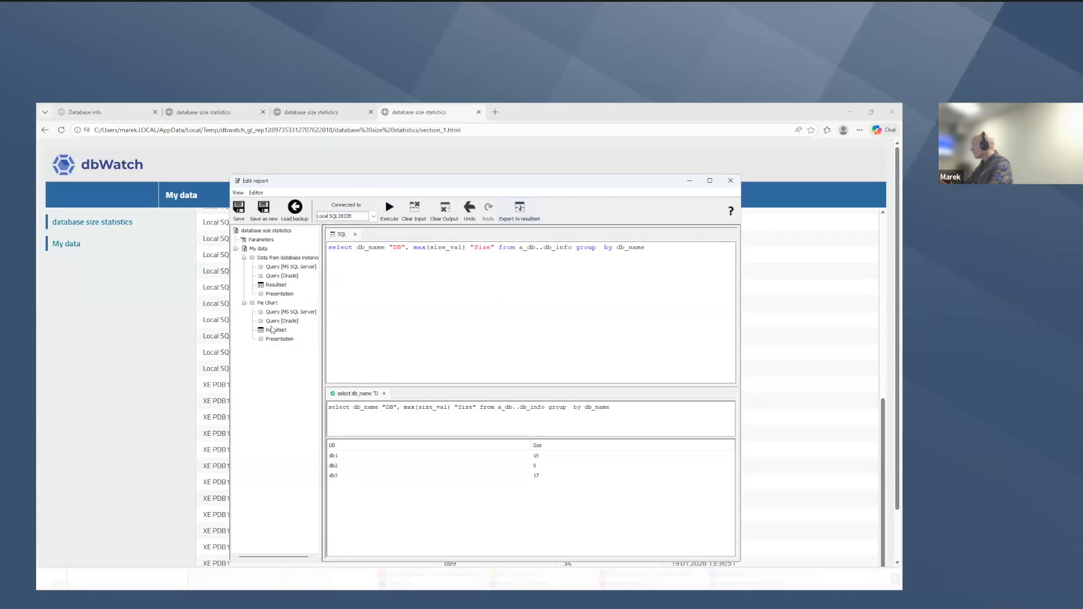
# Try to export the Pie Chart section's resultset to its presentation and look through the presentation type settings
pyautogui.click(273, 330)
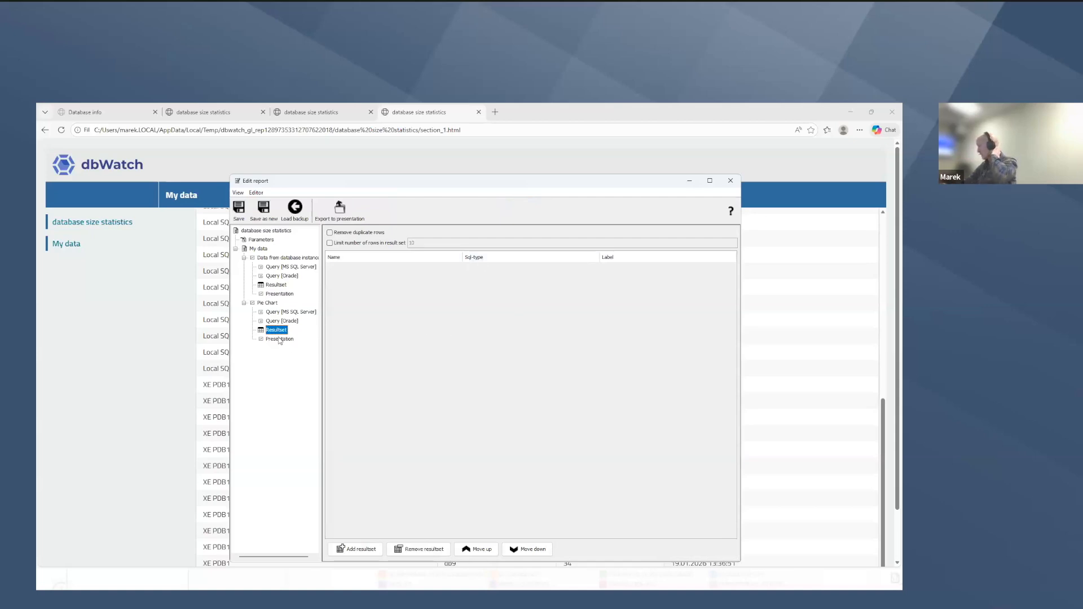
pyautogui.click(339, 210)
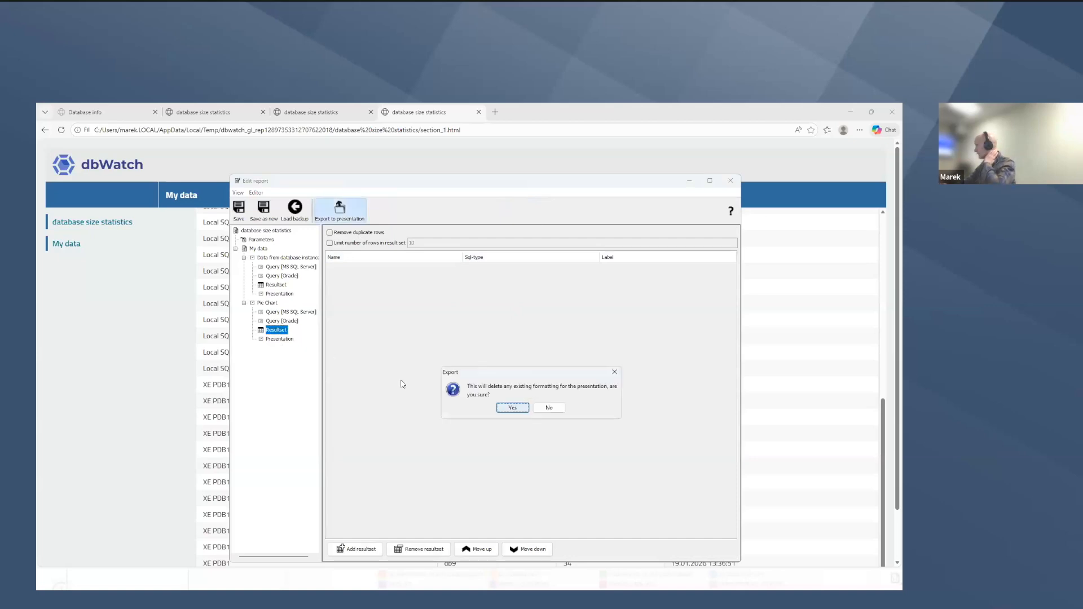
pyautogui.press('Return')
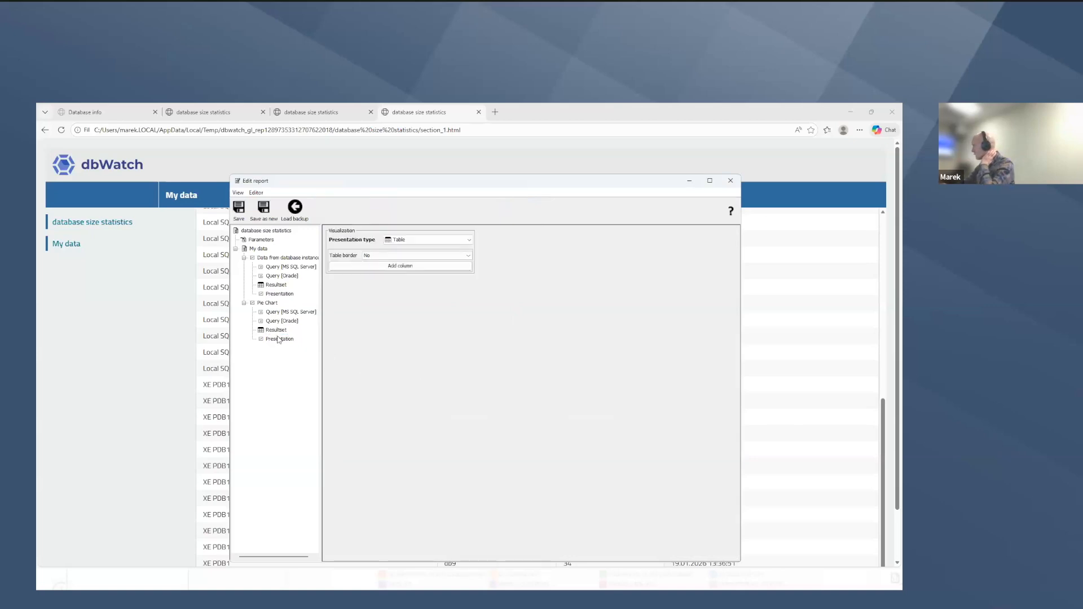
pyautogui.click(439, 244)
pyautogui.click(410, 278)
pyautogui.click(396, 257)
# Enter select db_name "DB", max(size_val) "Size" from a_db..db_info group by db_name as the Pie Chart section's MS SQL Server query
pyautogui.click(306, 334)
pyautogui.click(289, 321)
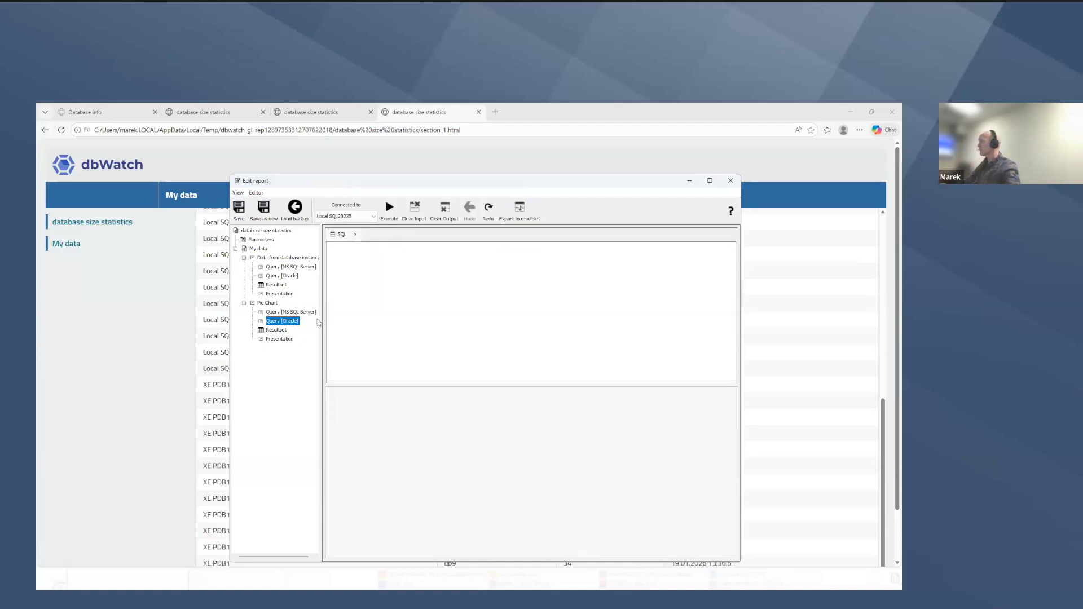
pyautogui.click(299, 312)
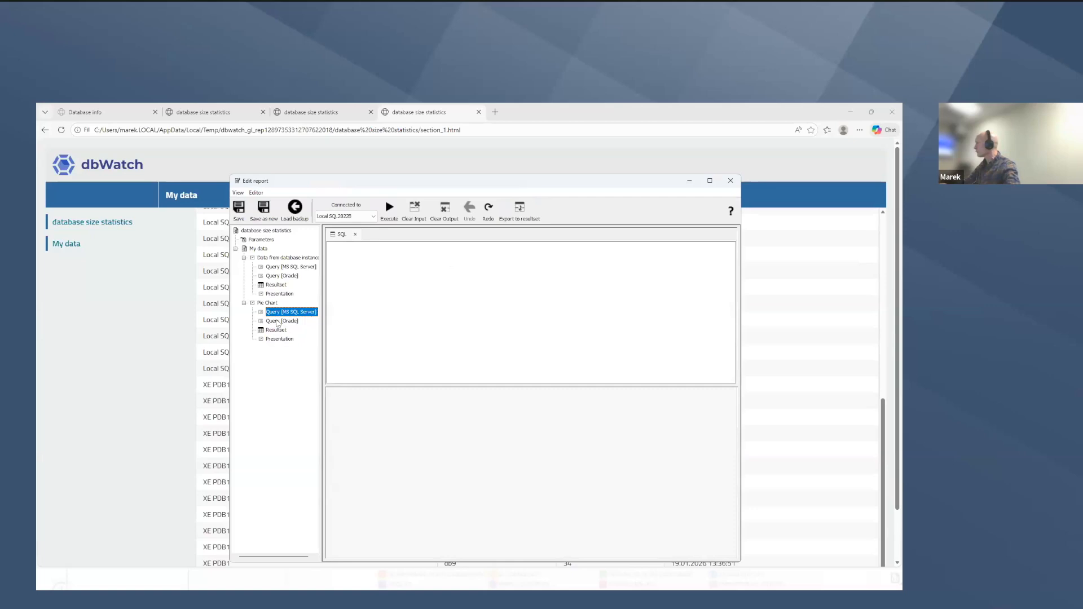
pyautogui.click(279, 321)
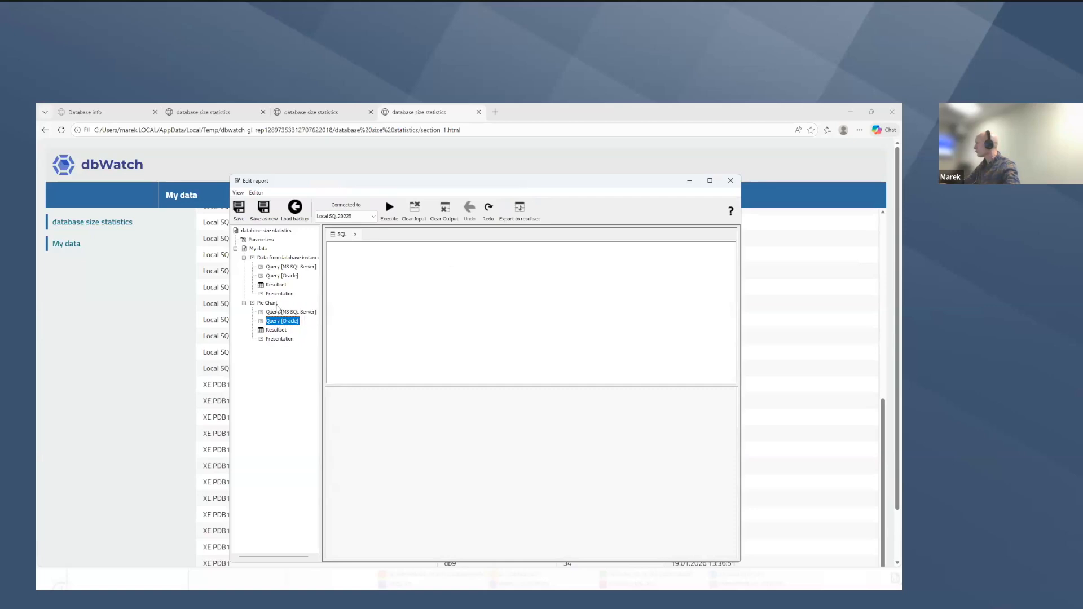
pyautogui.click(270, 304)
pyautogui.click(286, 313)
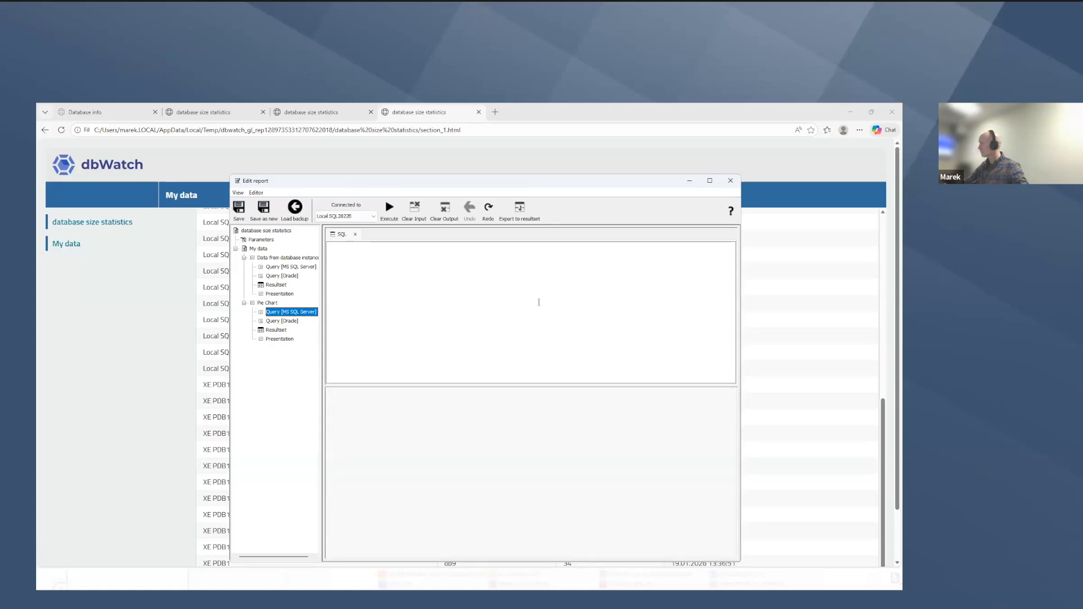
pyautogui.click(459, 306)
pyautogui.write('select db_name "DB", max(size_val) "Size" from a_db..db_info group  by db_name')
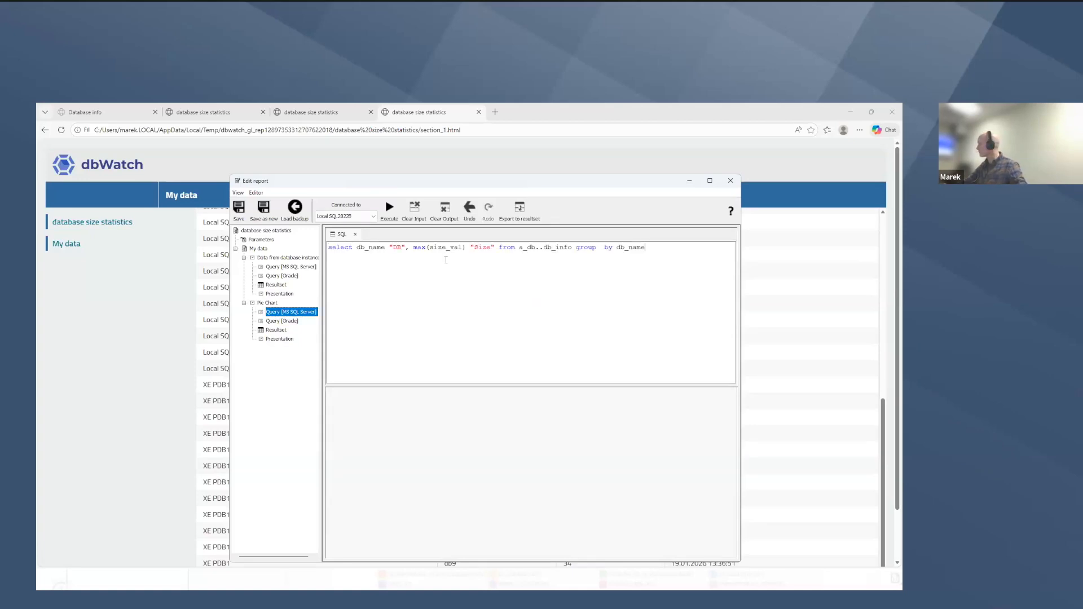
# Run the Pie Chart's MS SQL Server query and enter select db_name "DB", max(size_val) "Size" from a_db.db_info group by db_name as its Oracle query
pyautogui.click(389, 208)
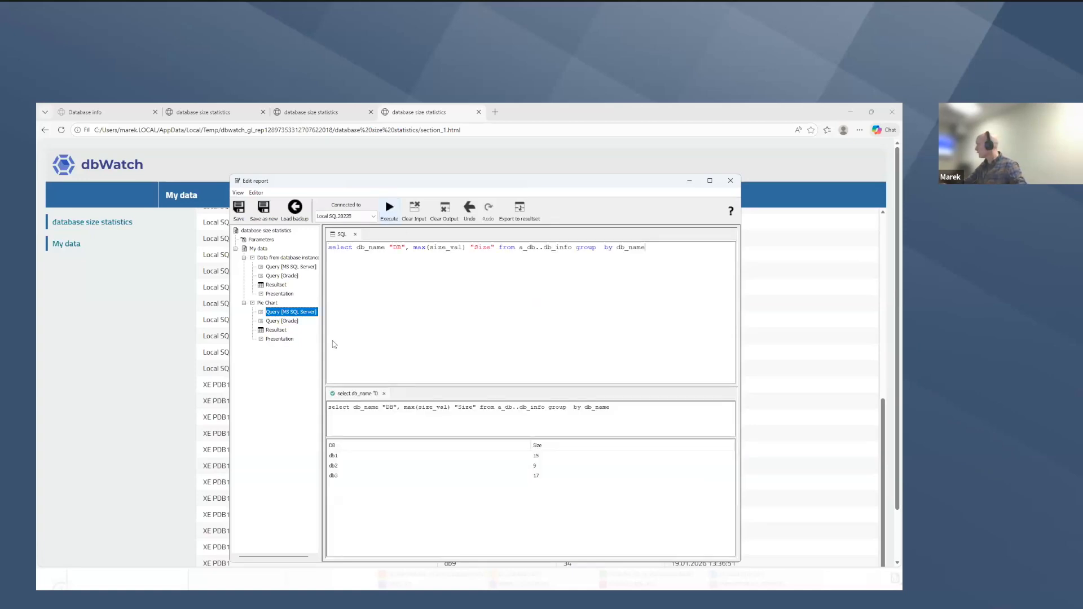
pyautogui.click(291, 321)
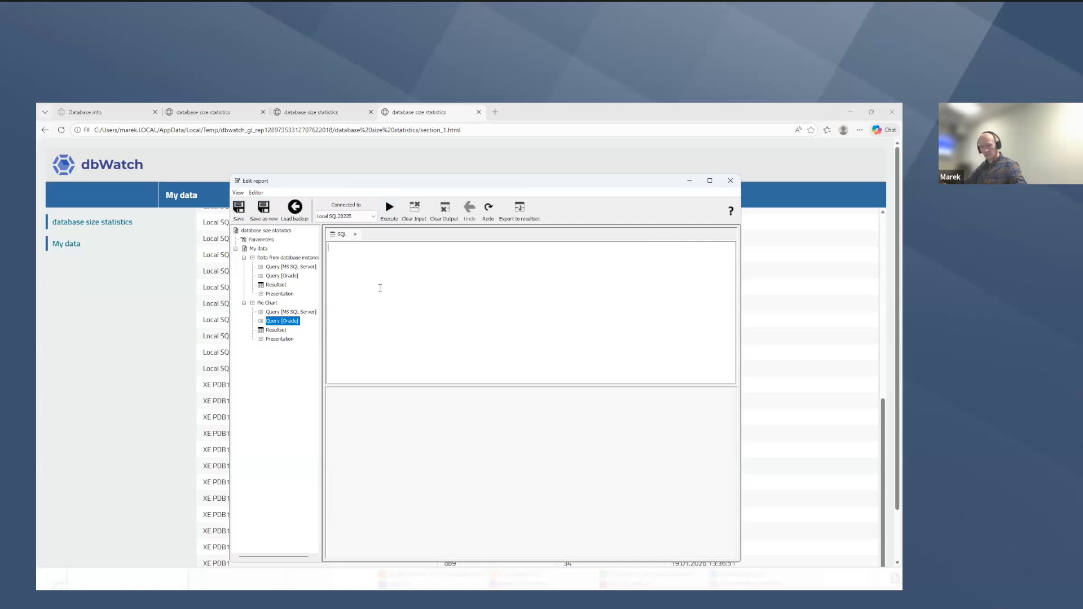
pyautogui.write('select db_name "DB", max(size_val) "Size" from a_db..db_info group  by db_name')
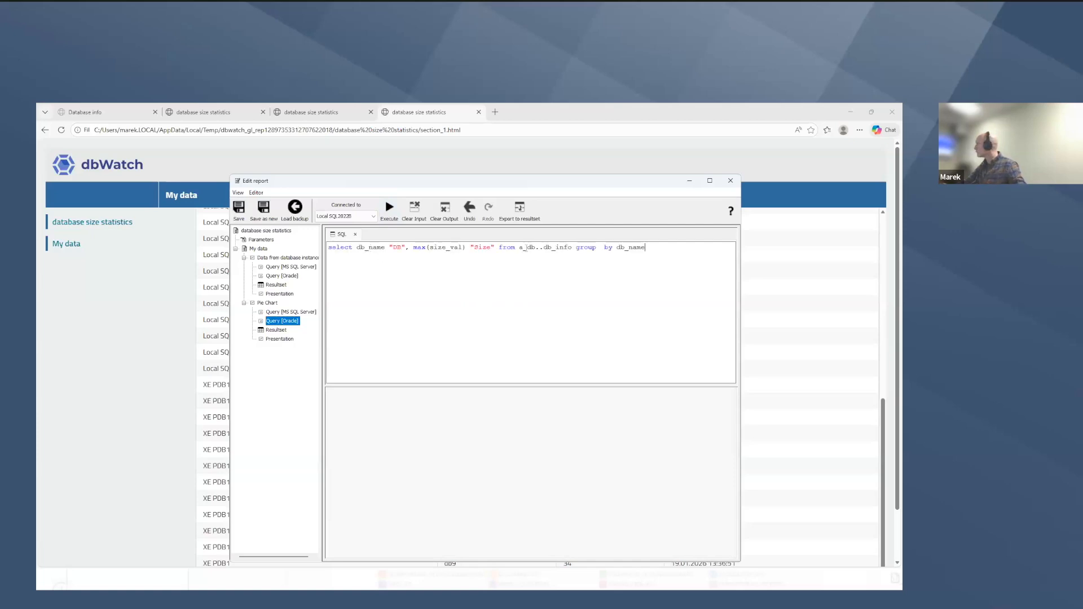
pyautogui.click(539, 247)
pyautogui.press('BackSpace')
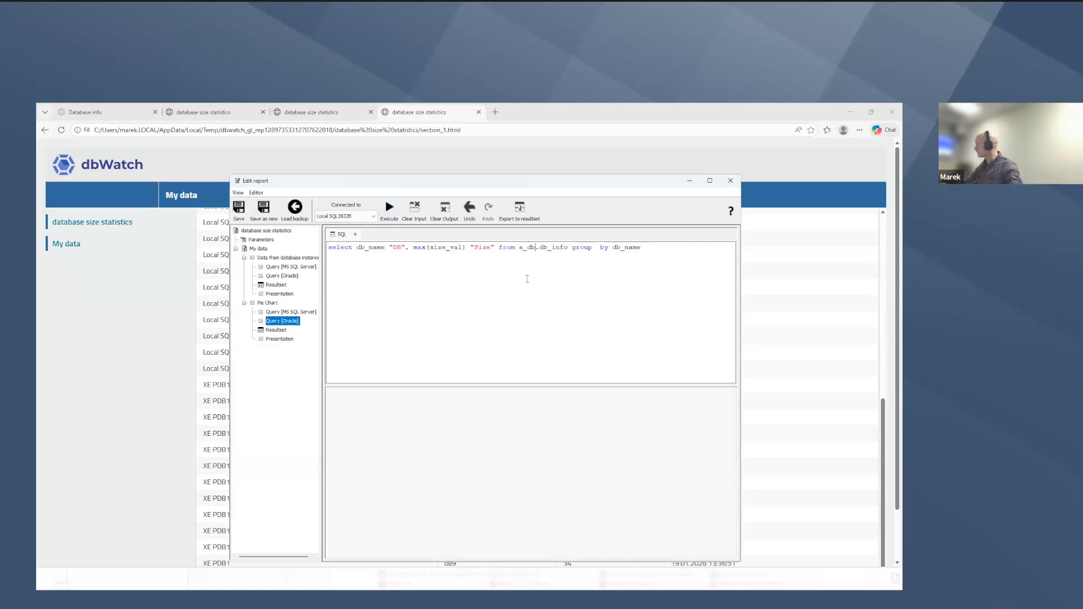
# Run the Pie Chart section's Oracle query on the XE PDB1 instance
pyautogui.click(361, 216)
pyautogui.scroll(-1, 364, 269)
pyautogui.scroll(-3, 364, 269)
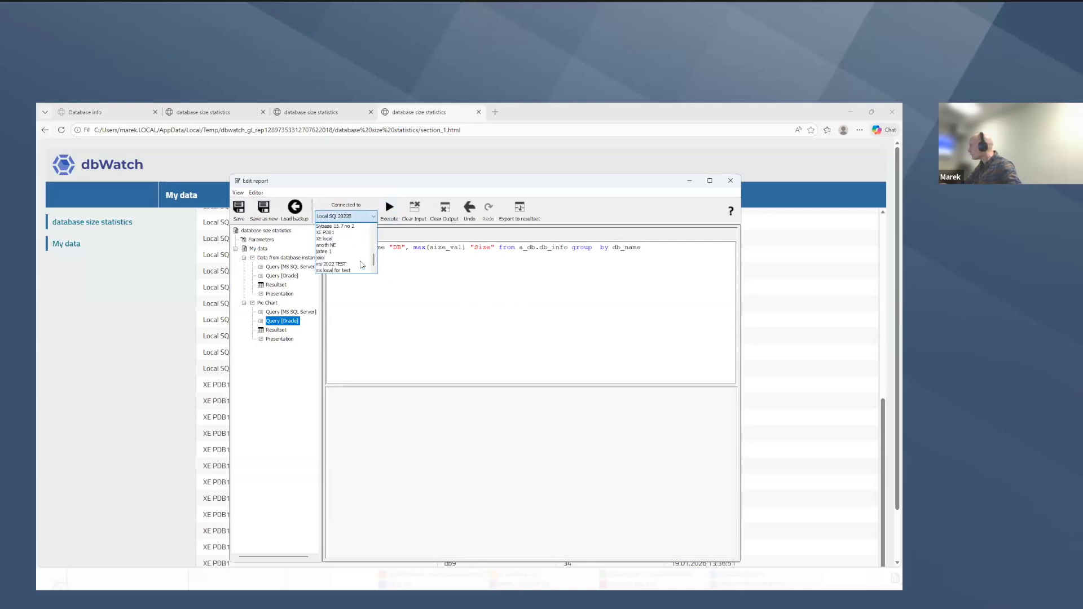
pyautogui.click(350, 233)
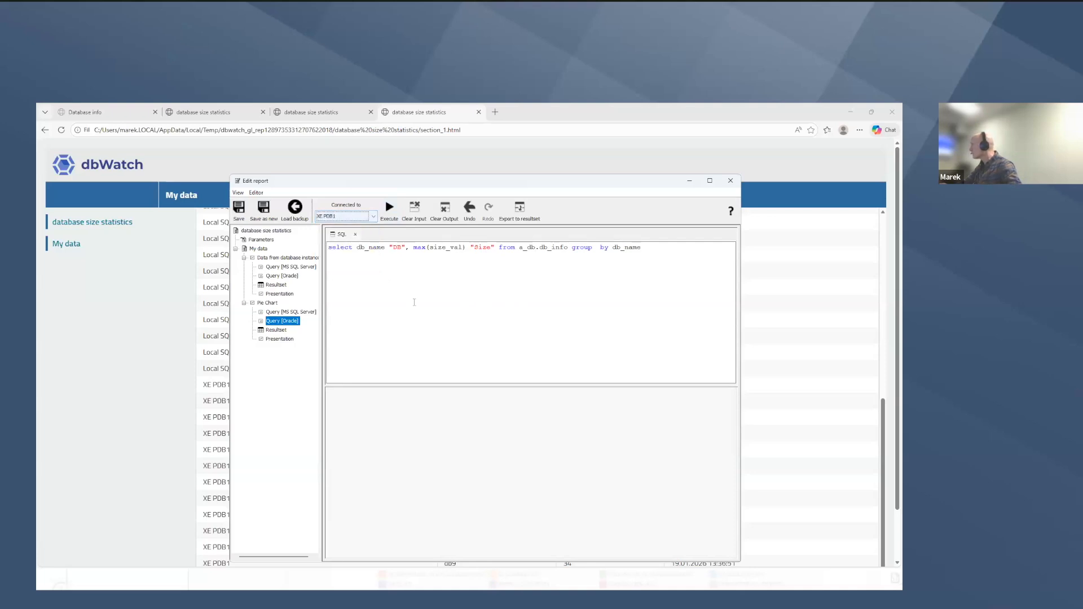
pyautogui.click(389, 210)
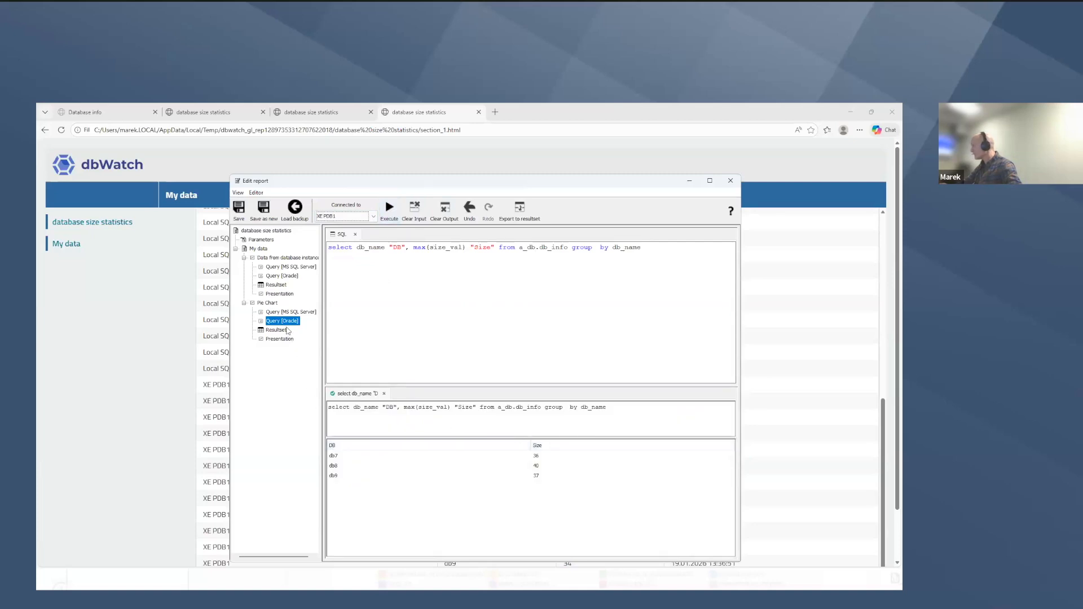
# Export the query's DB and Size columns to the Pie Chart section's resultset and on to its presentation
pyautogui.click(519, 208)
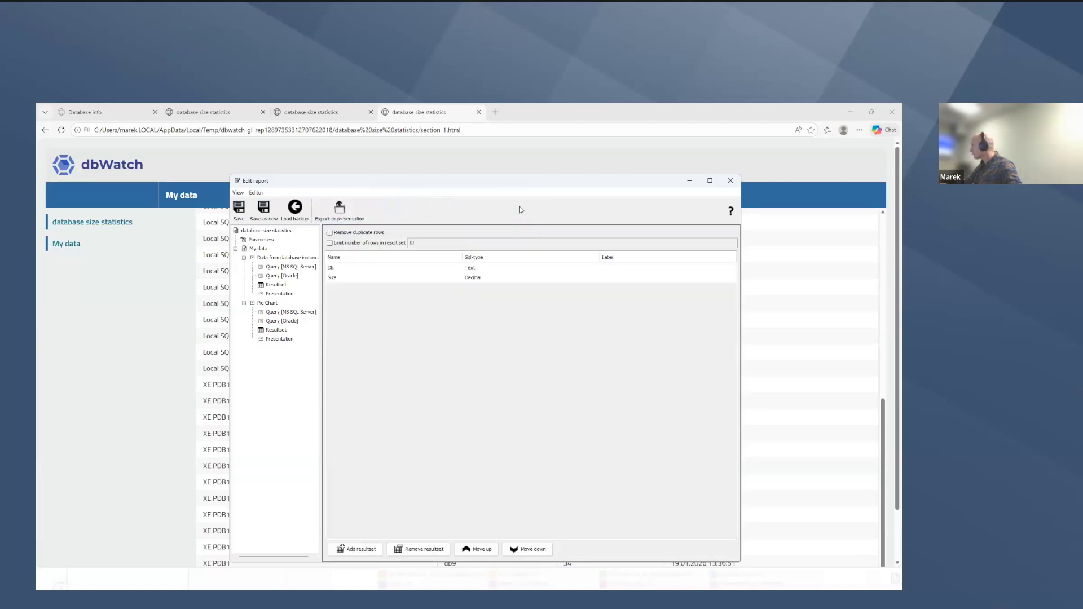
pyautogui.click(340, 210)
pyautogui.click(511, 409)
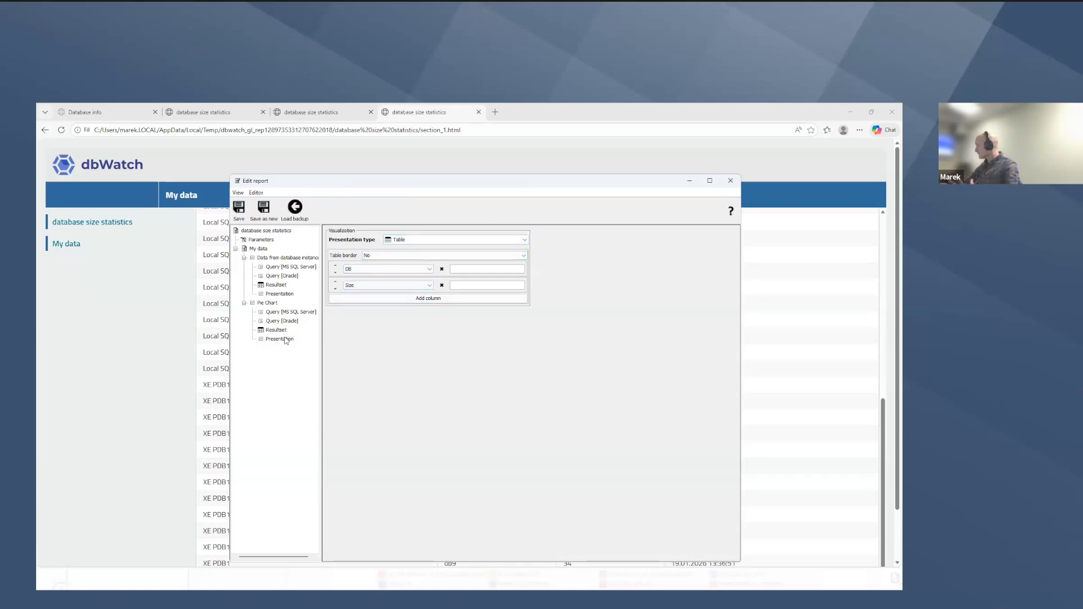
# Set the presentation type to Pie chart, plotting Size with DB as the data labels
pyautogui.click(434, 240)
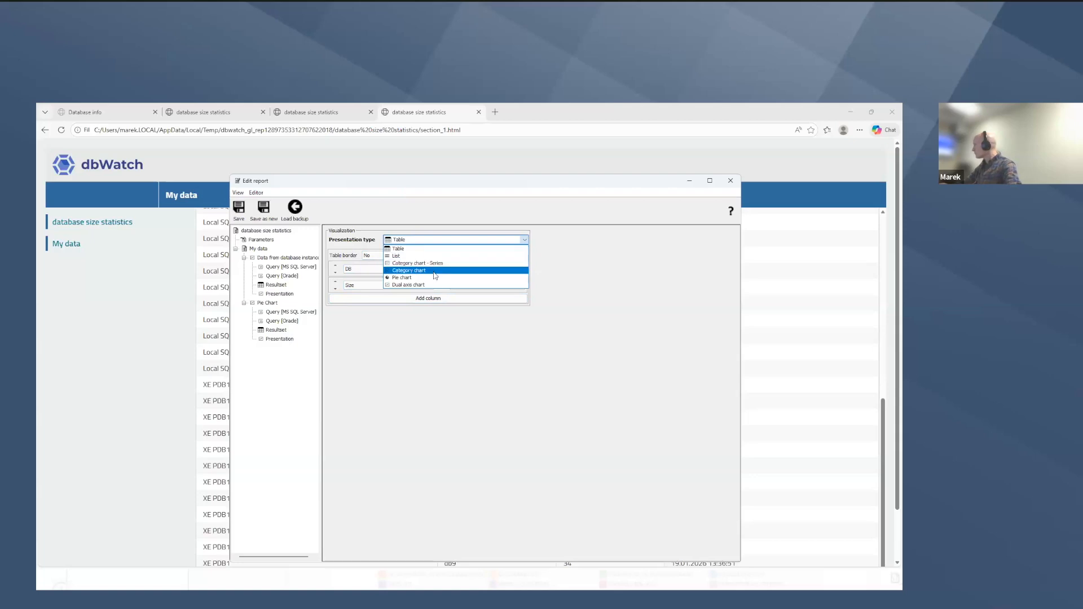
pyautogui.click(431, 278)
pyautogui.click(376, 267)
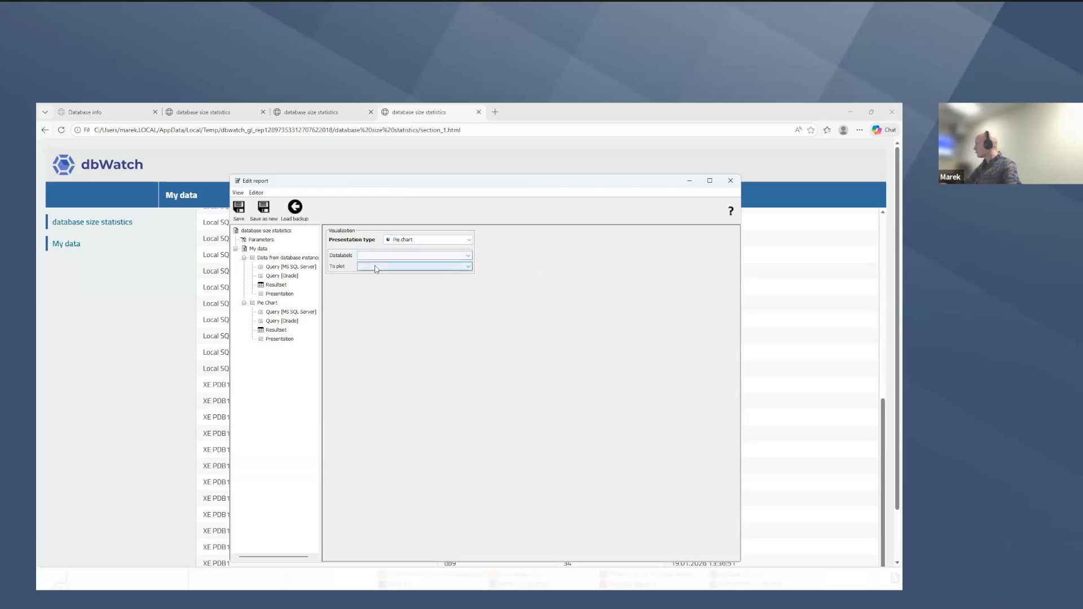
pyautogui.click(380, 280)
pyautogui.click(382, 255)
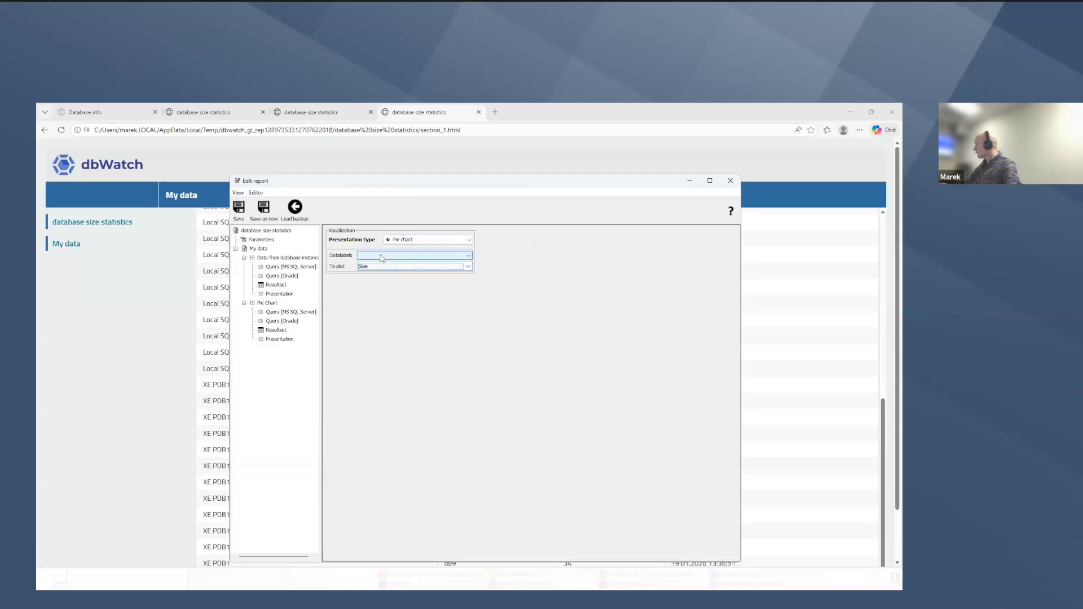
pyautogui.click(382, 264)
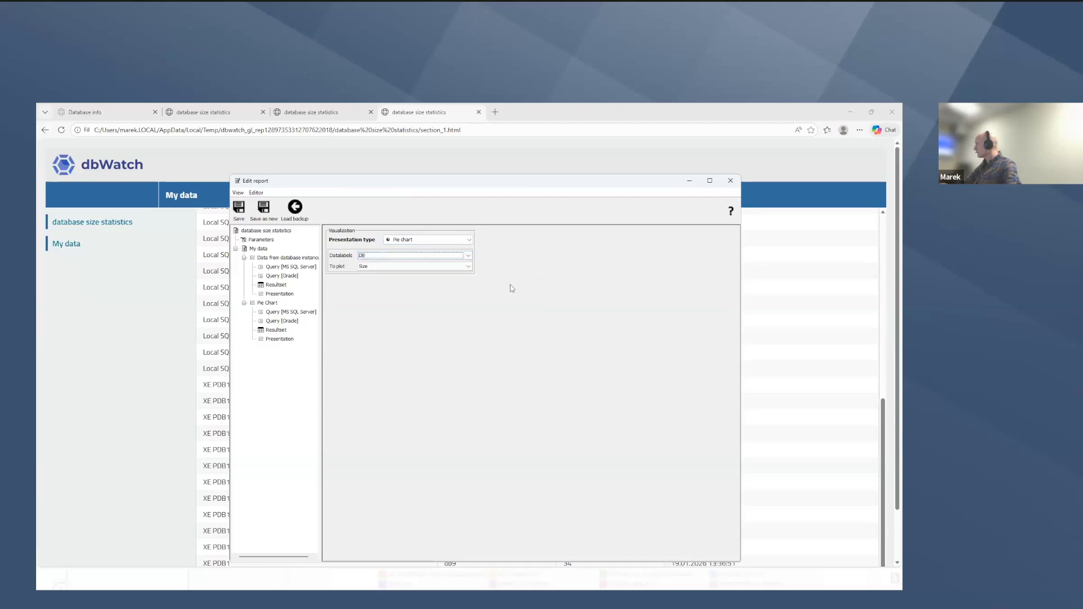
# Show the Pie Chart section's settings and save the report template
pyautogui.click(268, 303)
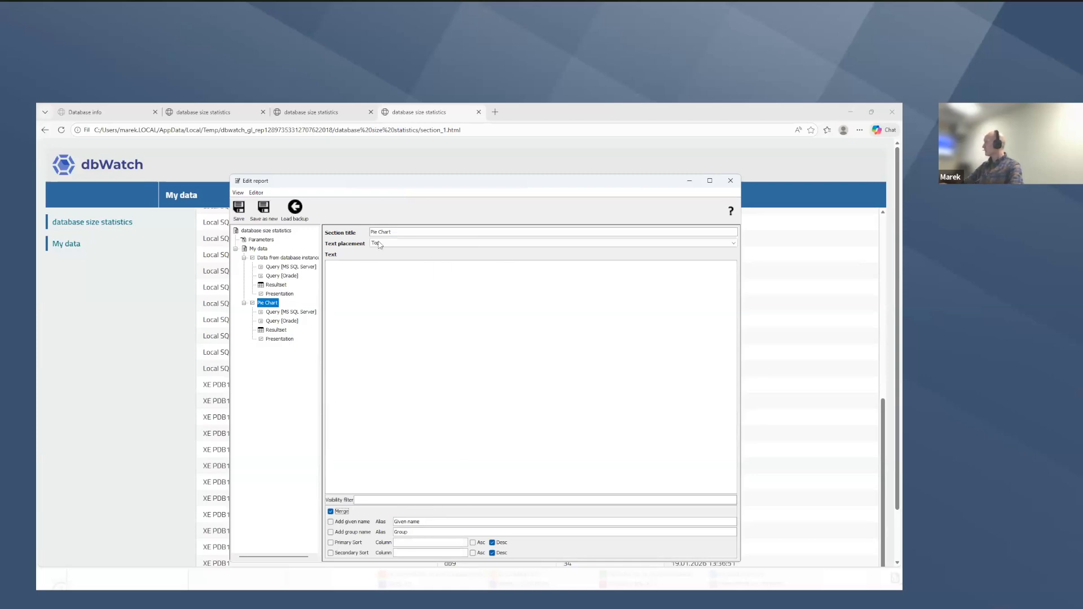
pyautogui.click(240, 210)
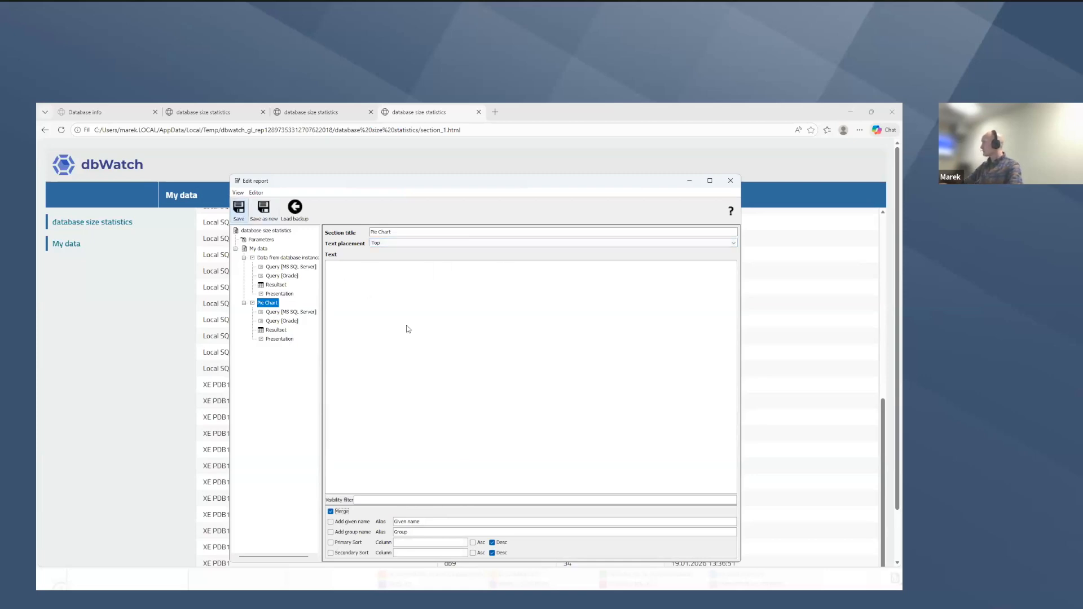
pyautogui.click(486, 406)
# Switch to dbWatch Control Center and start generating a report with Local SQL2022B, Local SQLEXPRESS2022 and XE PDB1 as sources
pyautogui.hotkey('alt', 'Tab')
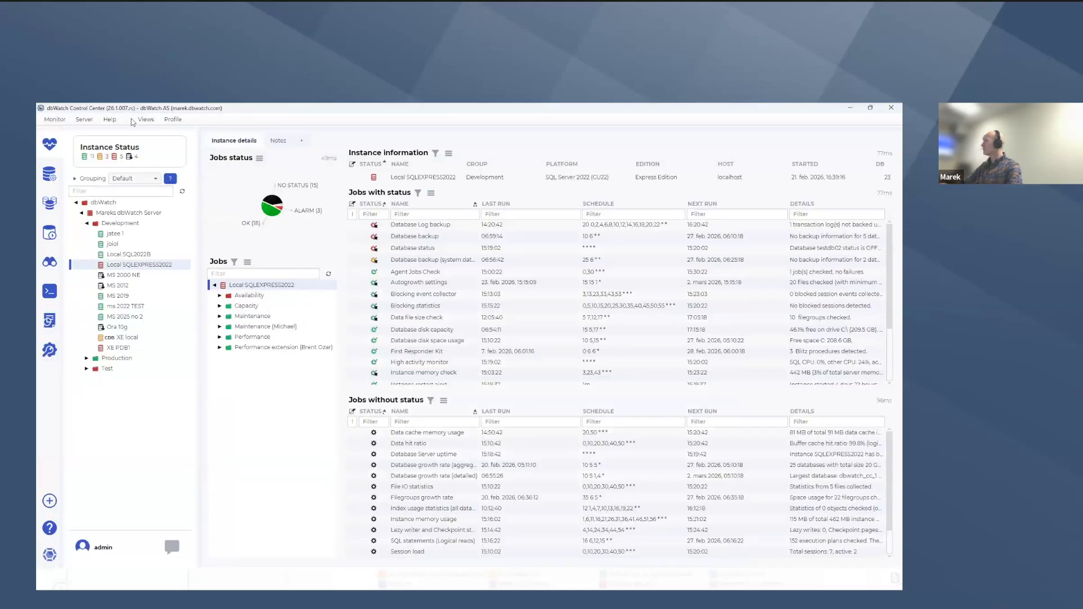
pyautogui.click(84, 119)
pyautogui.moveTo(116, 137)
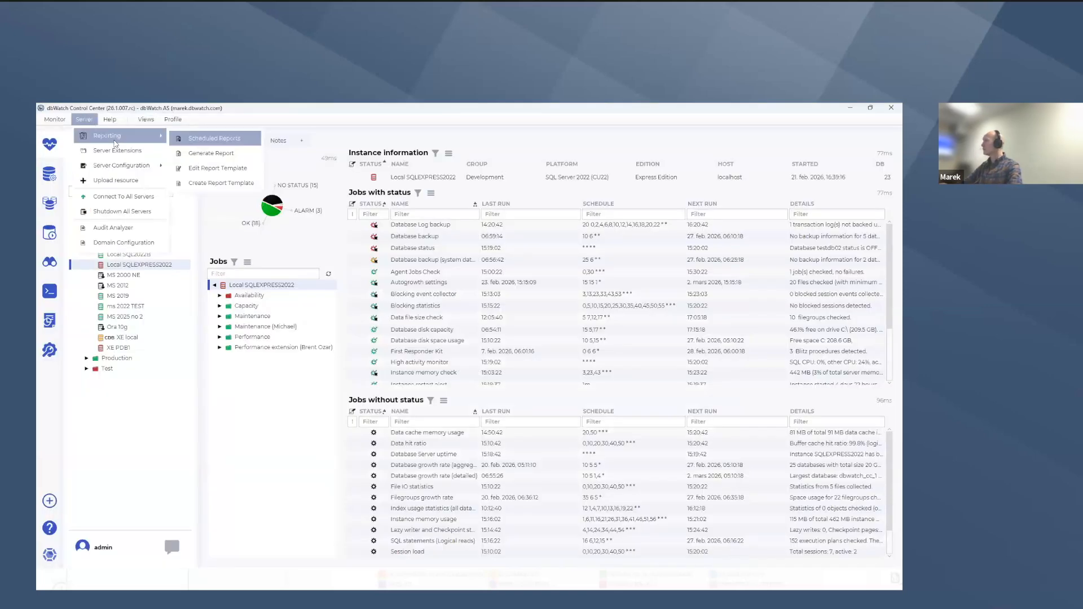
pyautogui.click(220, 157)
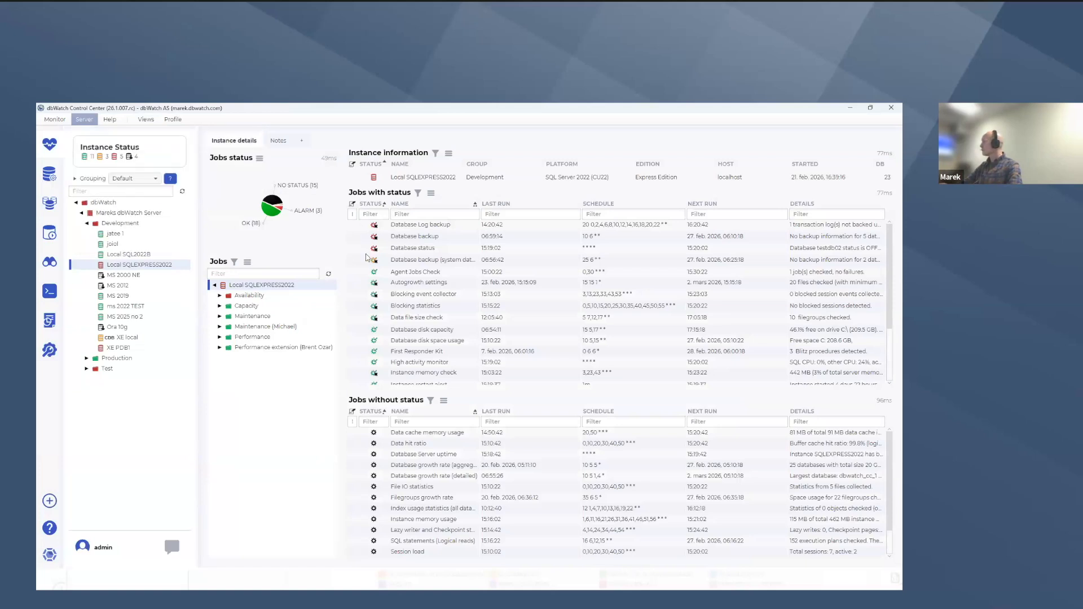
pyautogui.click(371, 276)
pyautogui.click(386, 306)
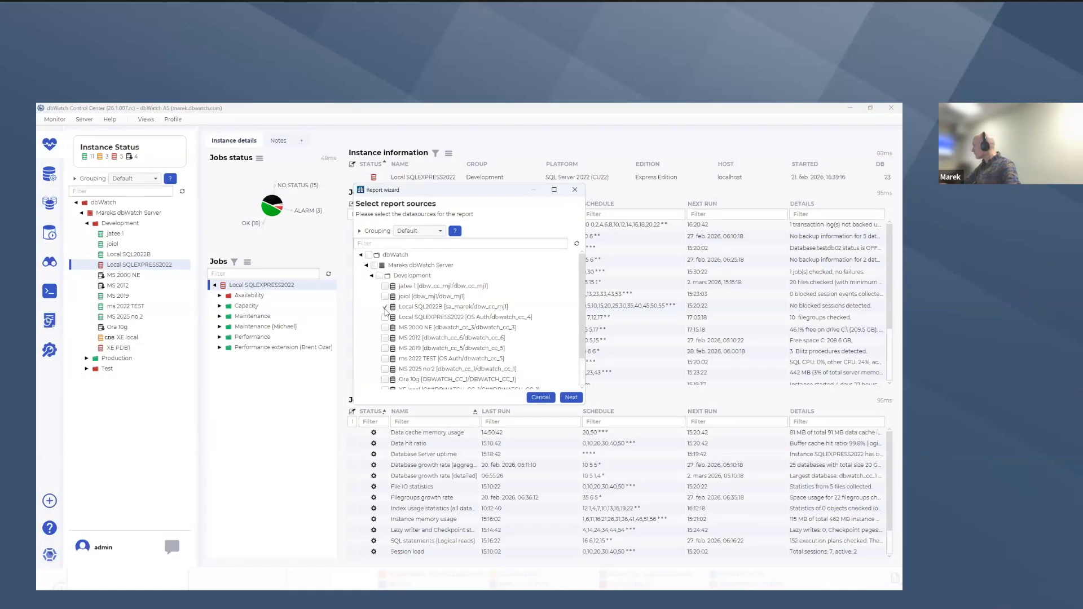
pyautogui.click(386, 318)
pyautogui.scroll(-2, 395, 349)
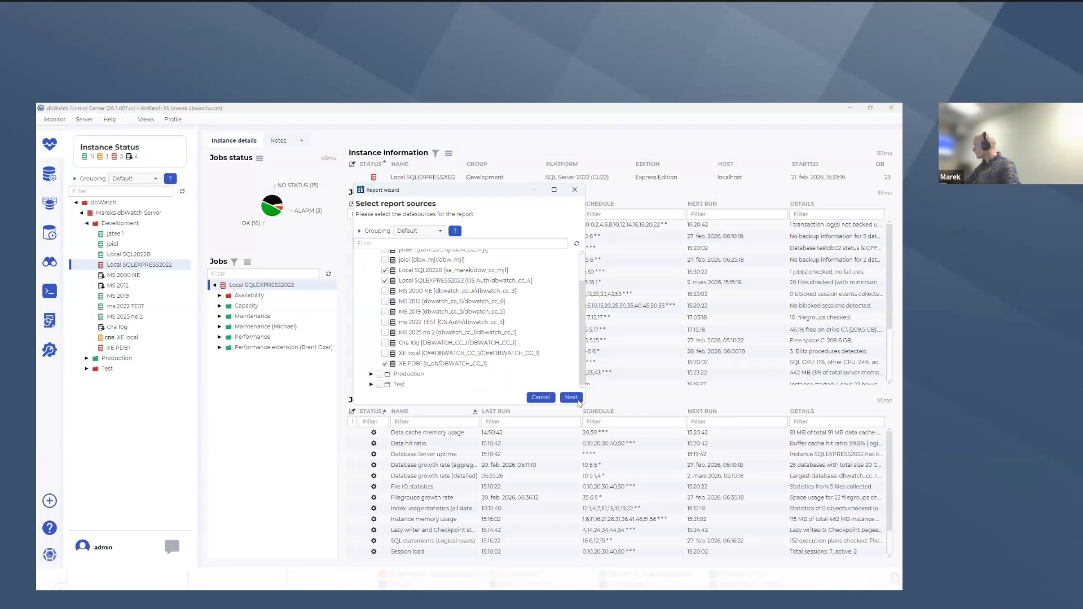
pyautogui.click(571, 397)
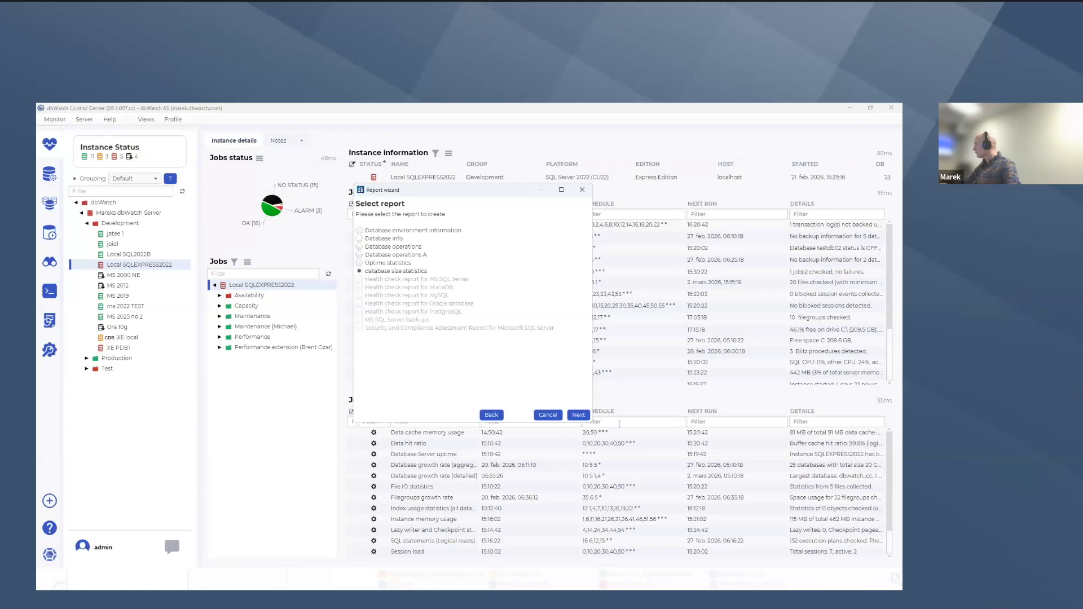
# Generate the database size statistics report immediately in HTML format and open it in the browser
pyautogui.click(576, 419)
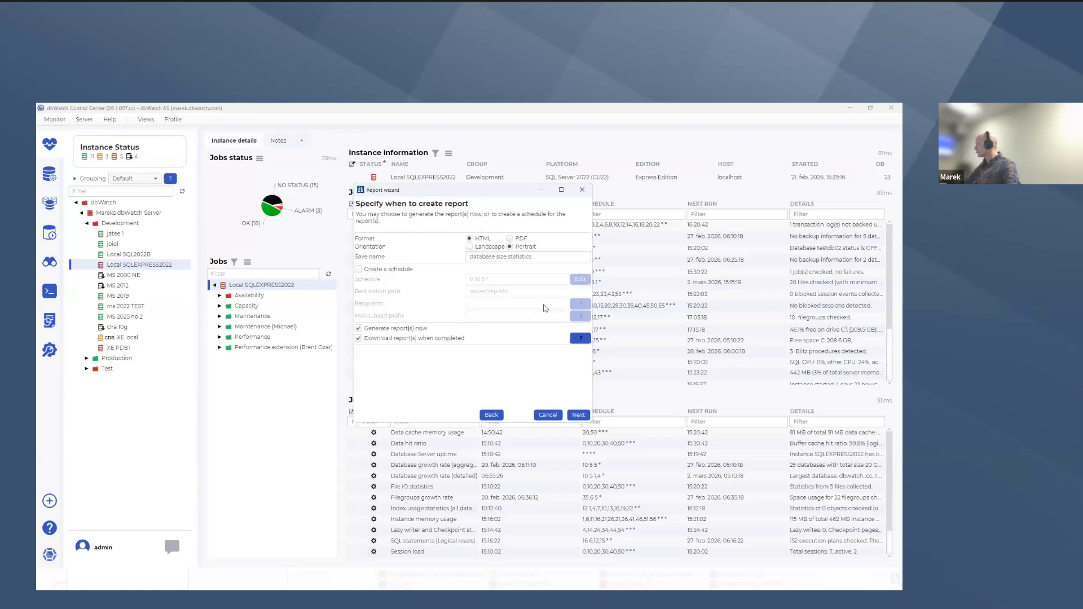
pyautogui.click(578, 417)
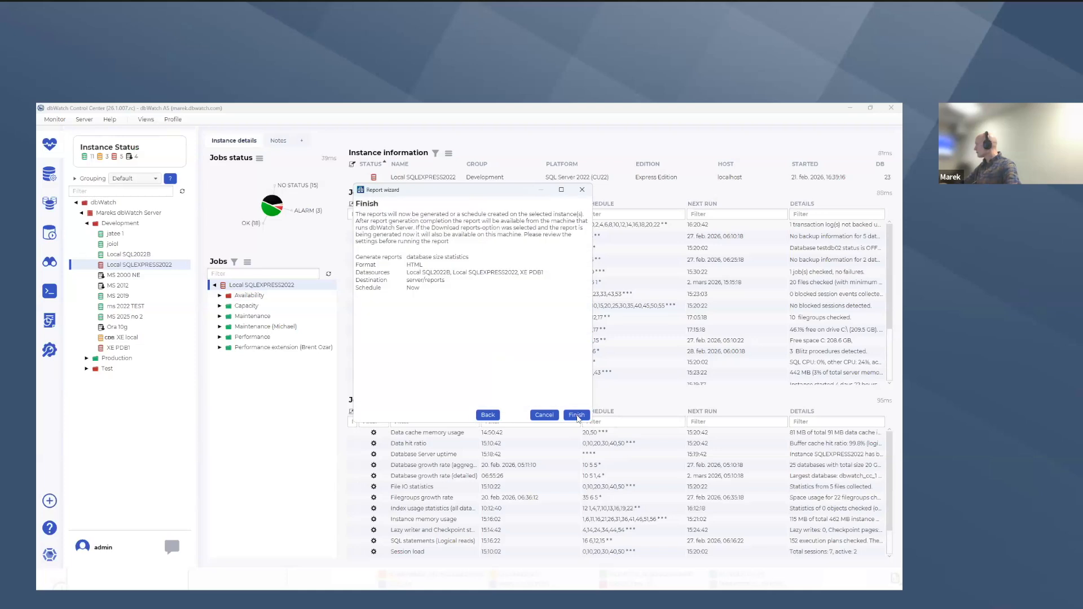
pyautogui.click(577, 416)
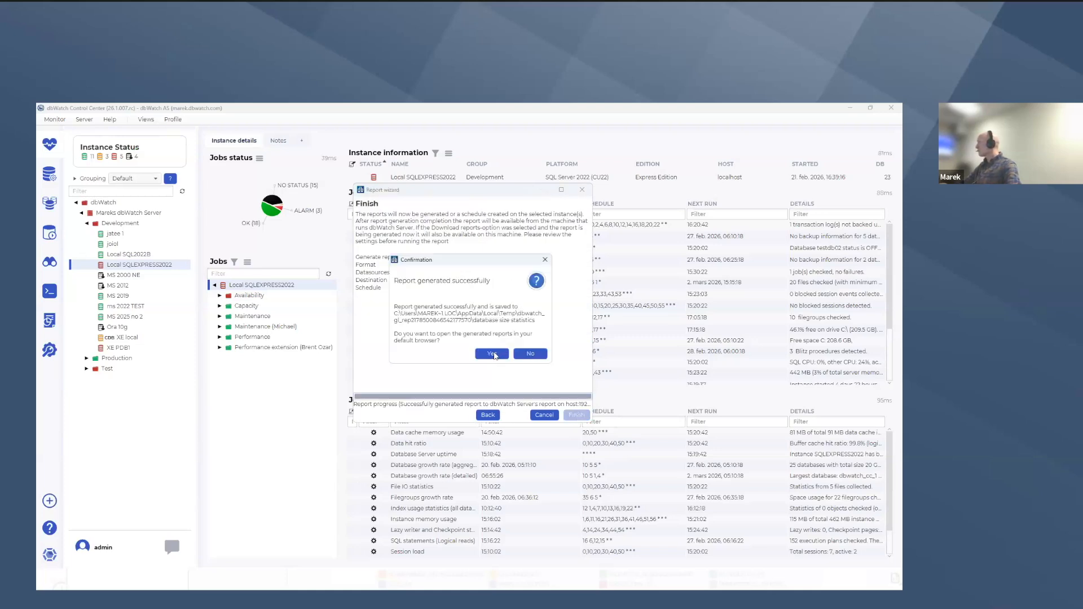
pyautogui.click(492, 354)
# Examine the My data chapter's merged table and pie chart in the generated report, and return to the report editor
pyautogui.click(71, 244)
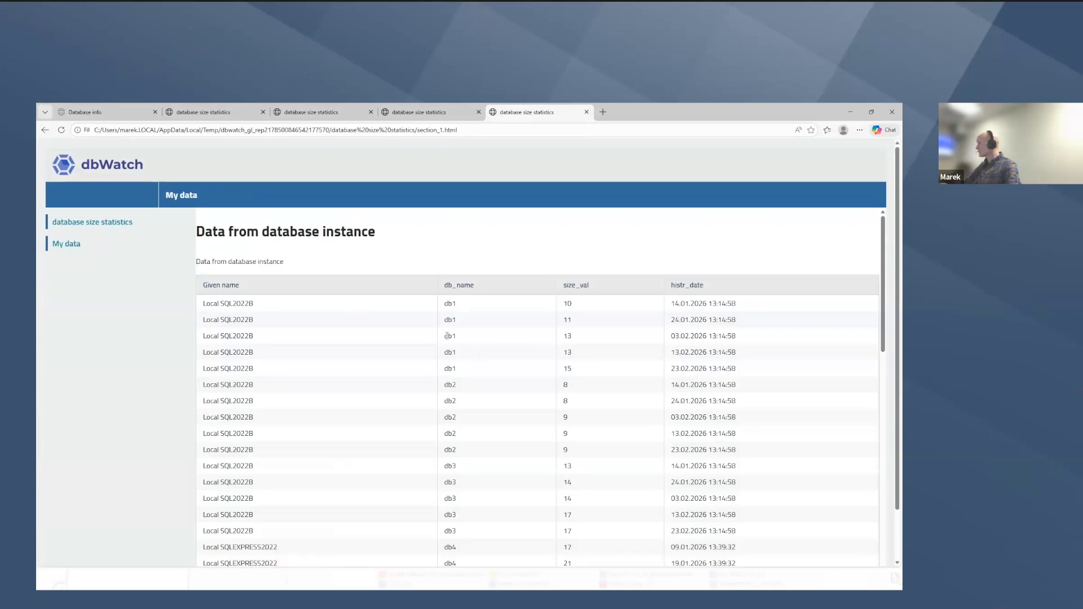
pyautogui.scroll(-4, 446, 335)
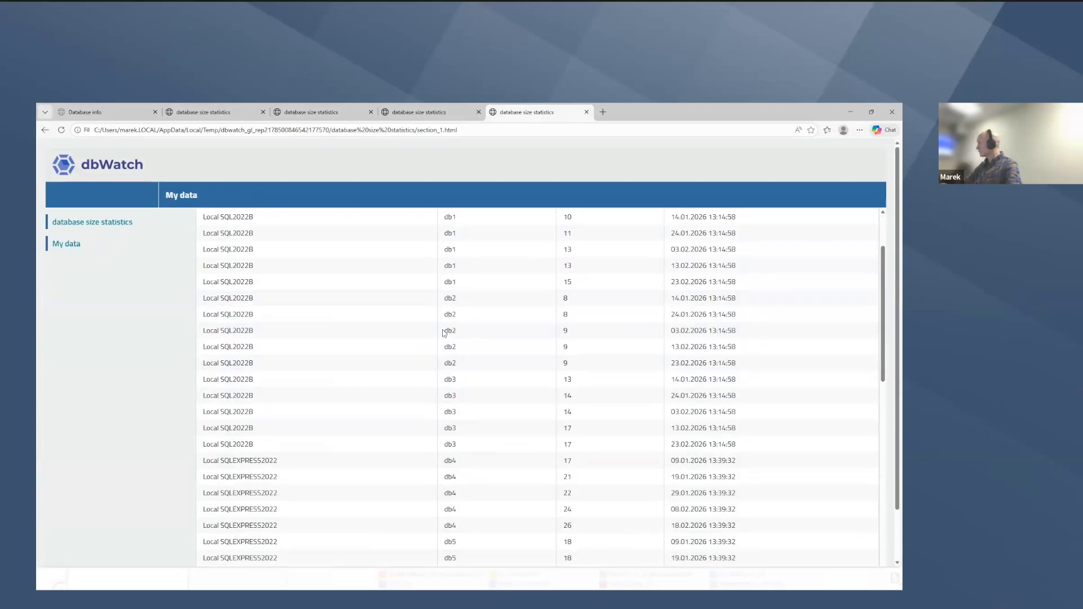
pyautogui.scroll(-8, 443, 333)
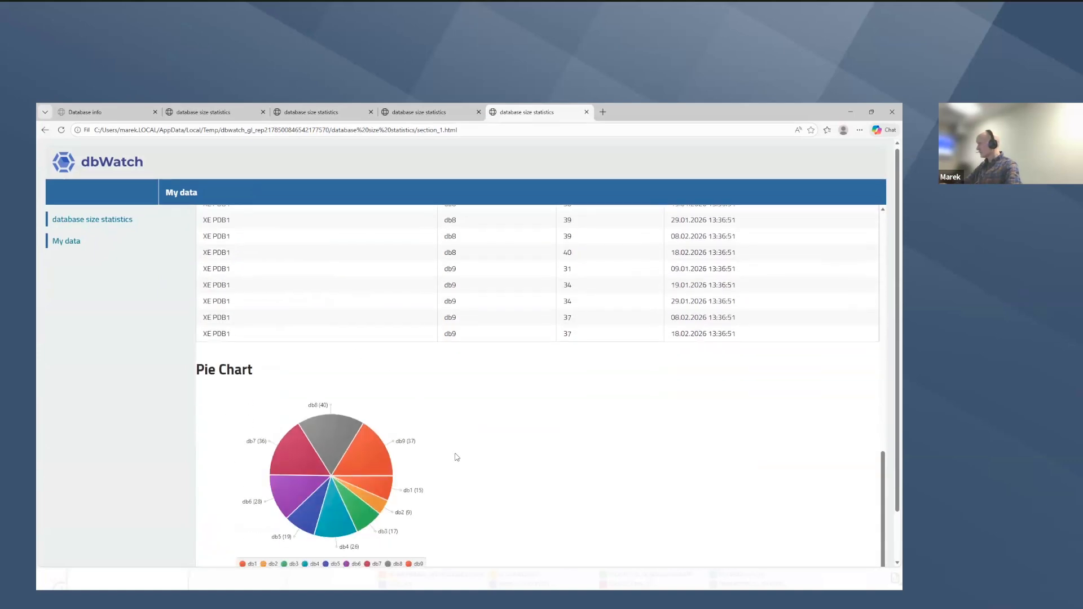
pyautogui.scroll(-1, 455, 455)
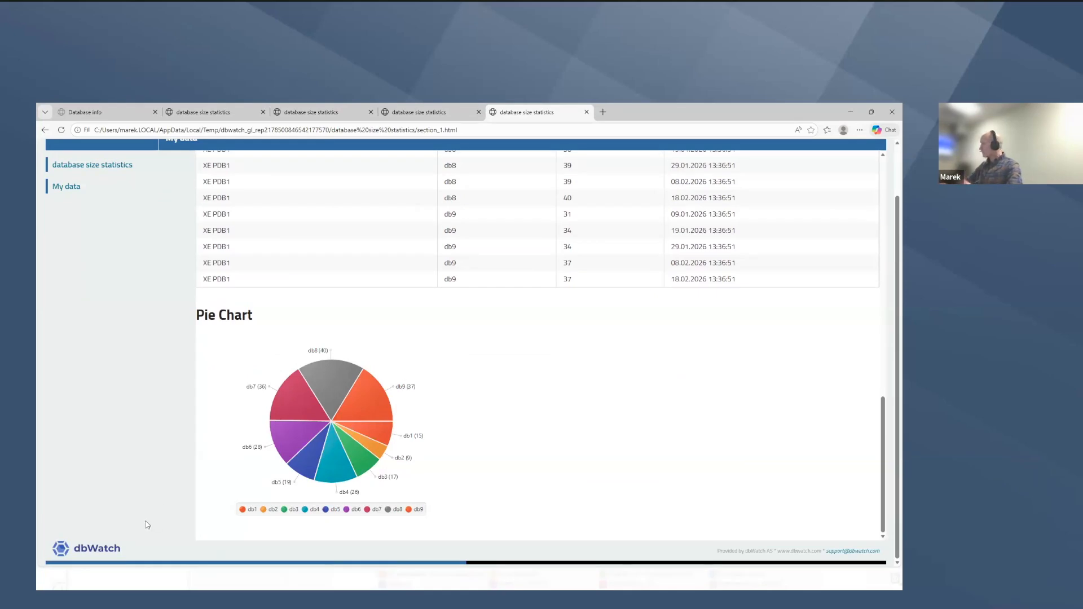
pyautogui.scroll(1, 440, 392)
pyautogui.scroll(2, 436, 395)
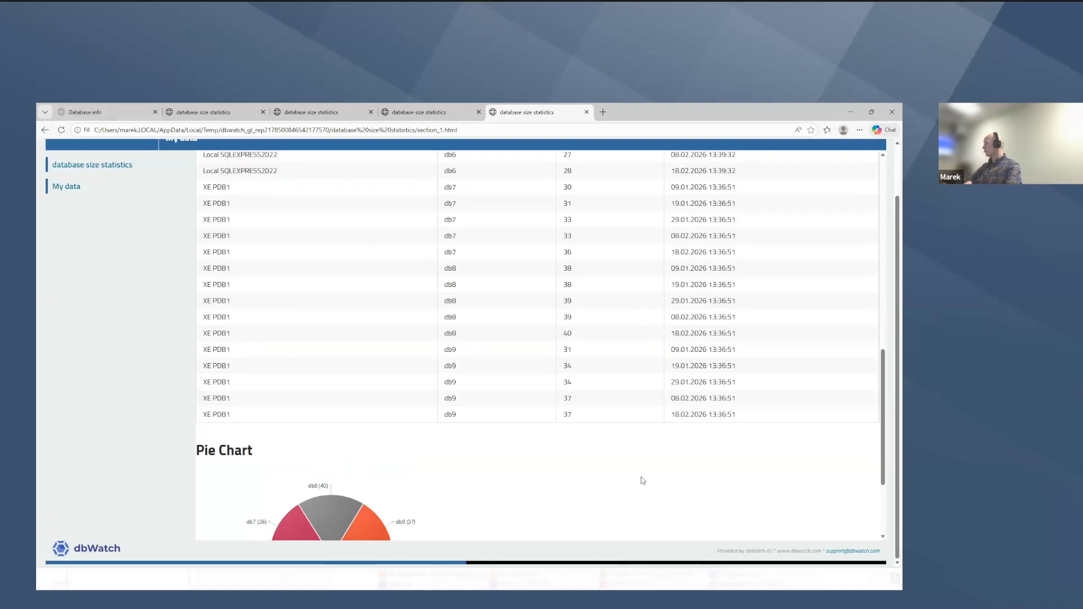
pyautogui.scroll(4, 635, 471)
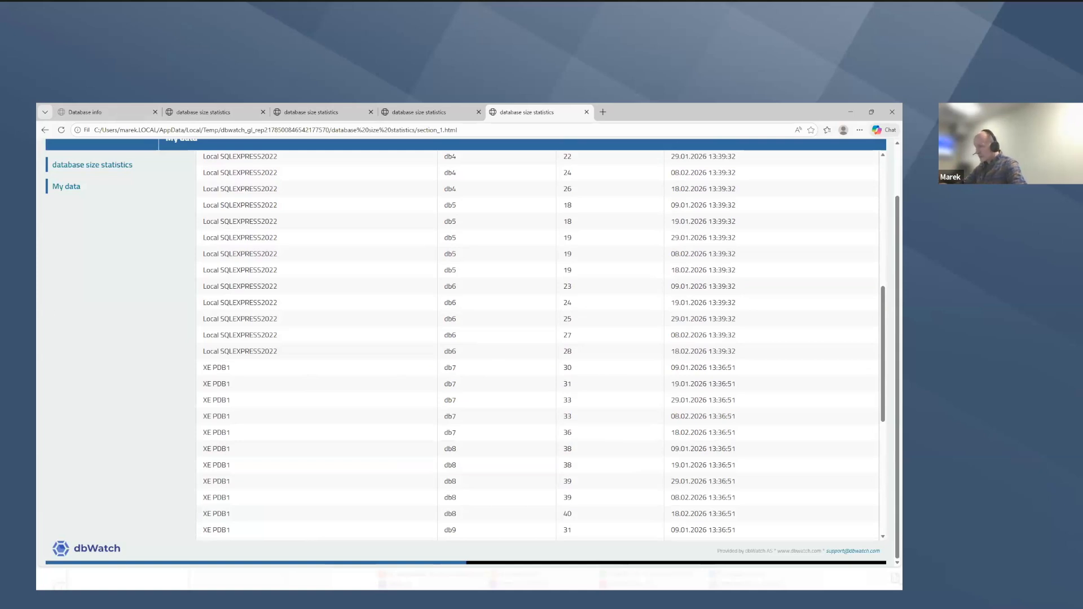
pyautogui.hotkey('alt', 'Tab')
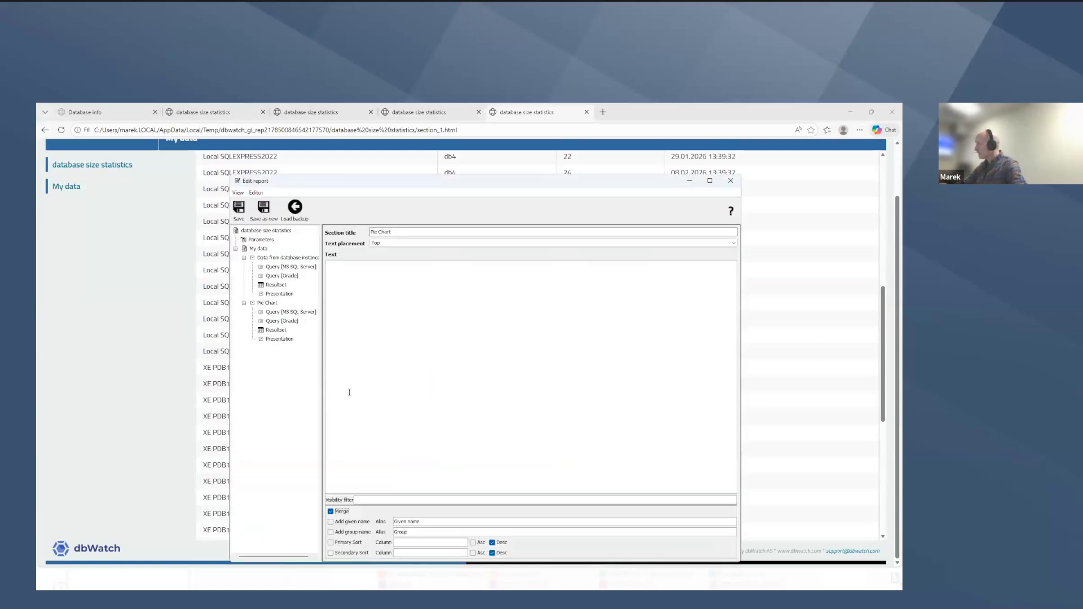
pyautogui.click(261, 251)
pyautogui.rightClick(261, 252)
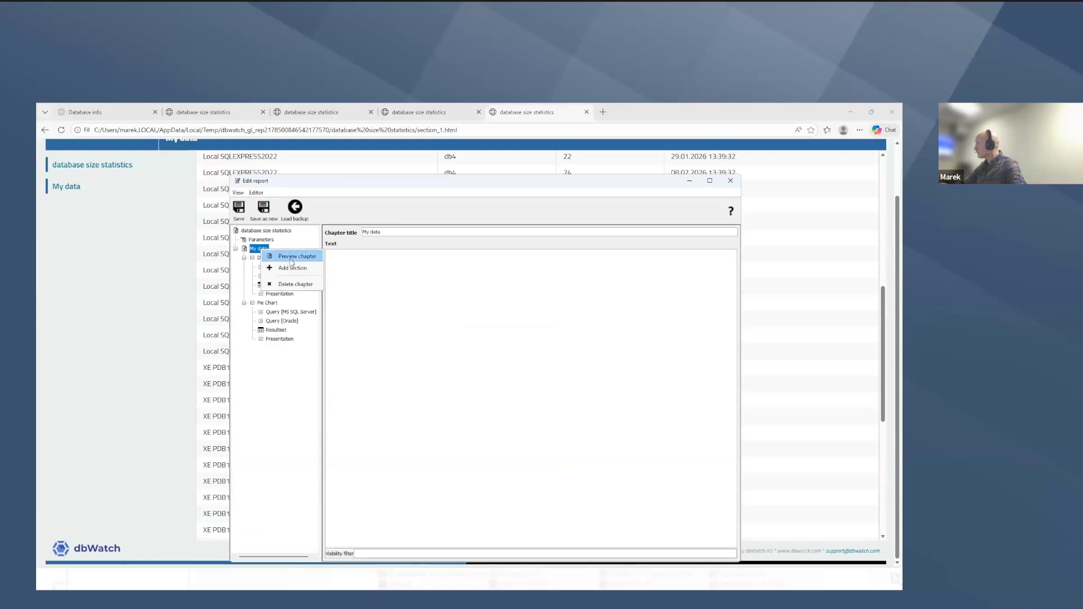
pyautogui.click(296, 259)
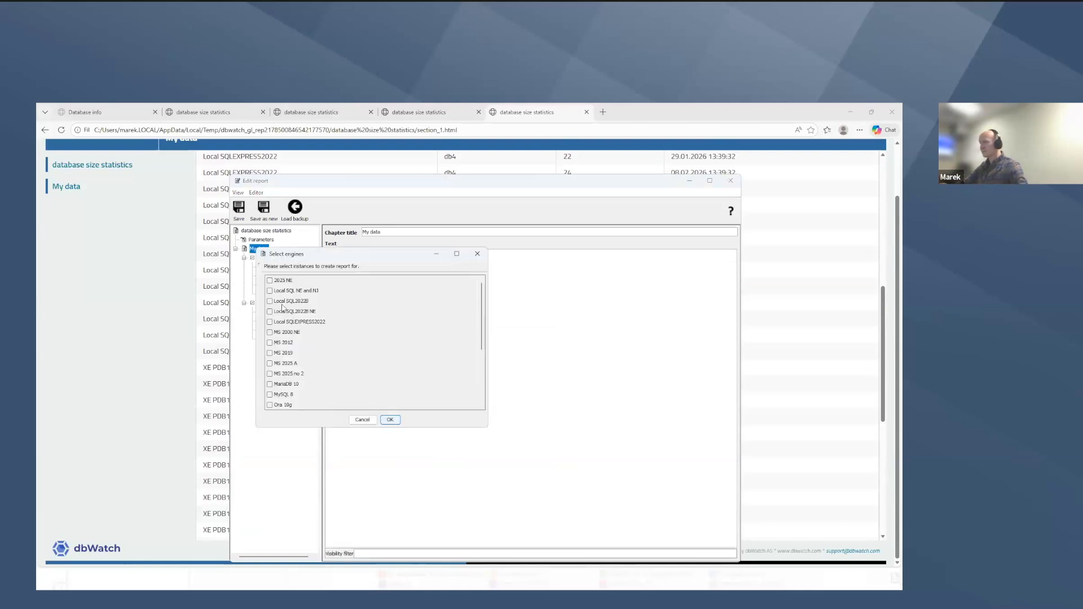
pyautogui.click(477, 254)
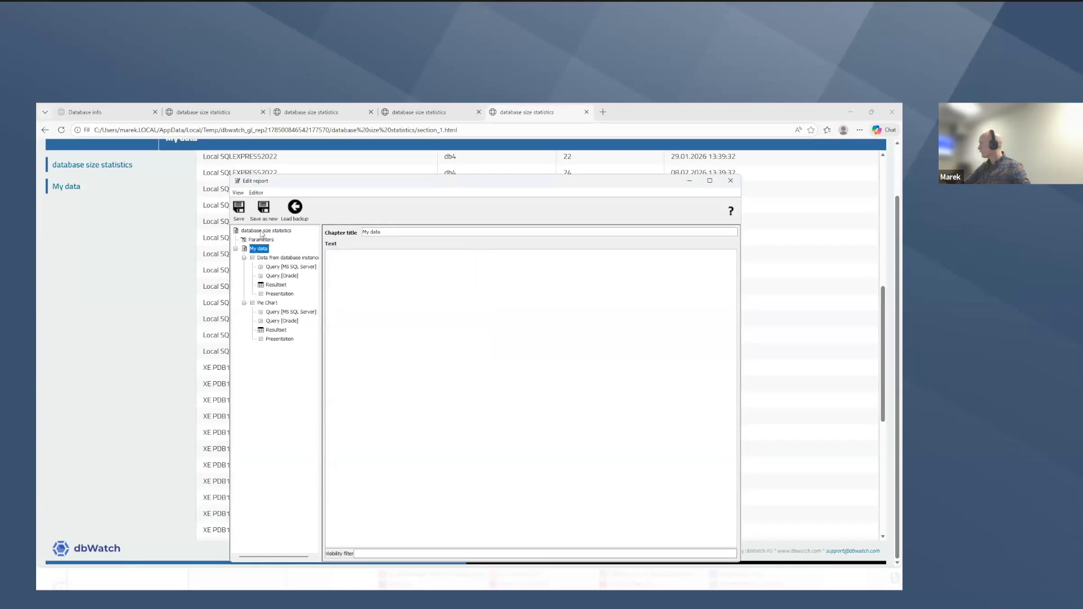
# Add a chapter titled "Graphs" to the database size statistics report
pyautogui.rightClick(261, 233)
pyautogui.click(279, 239)
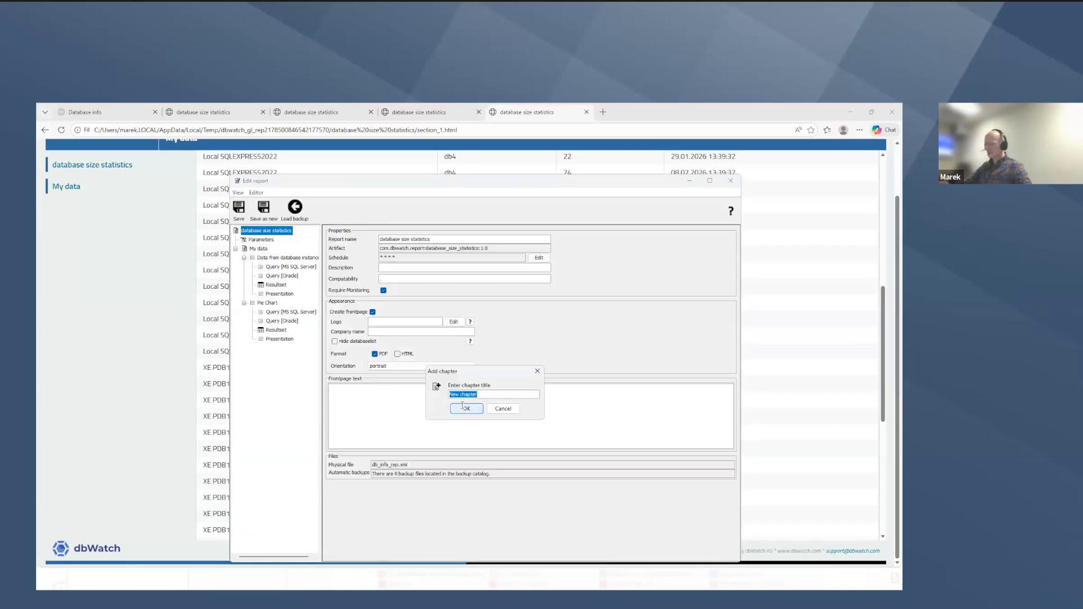
pyautogui.write('Grap')
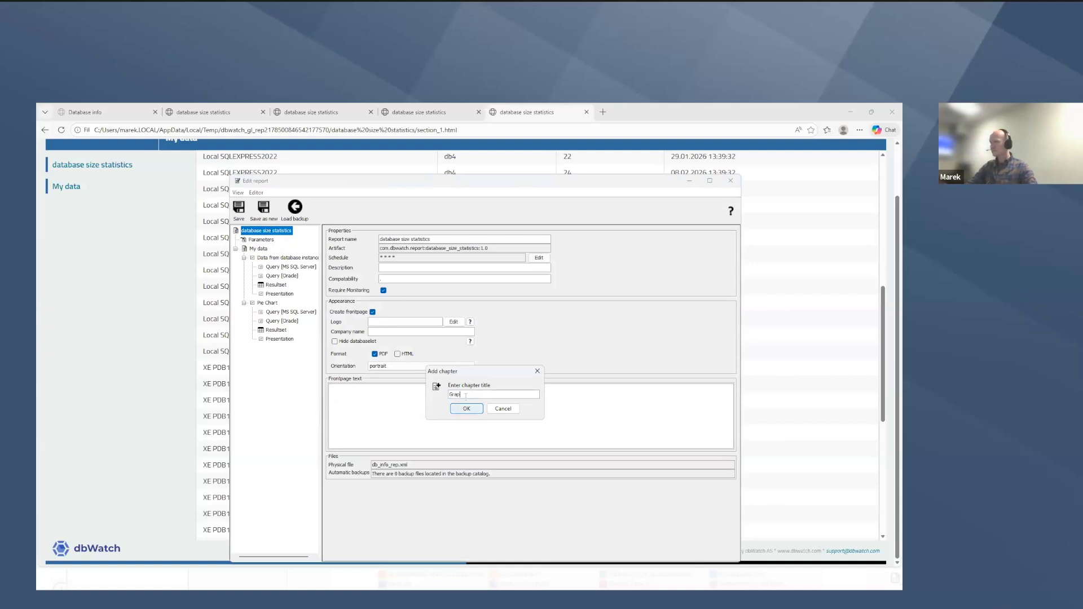
pyautogui.write('hs')
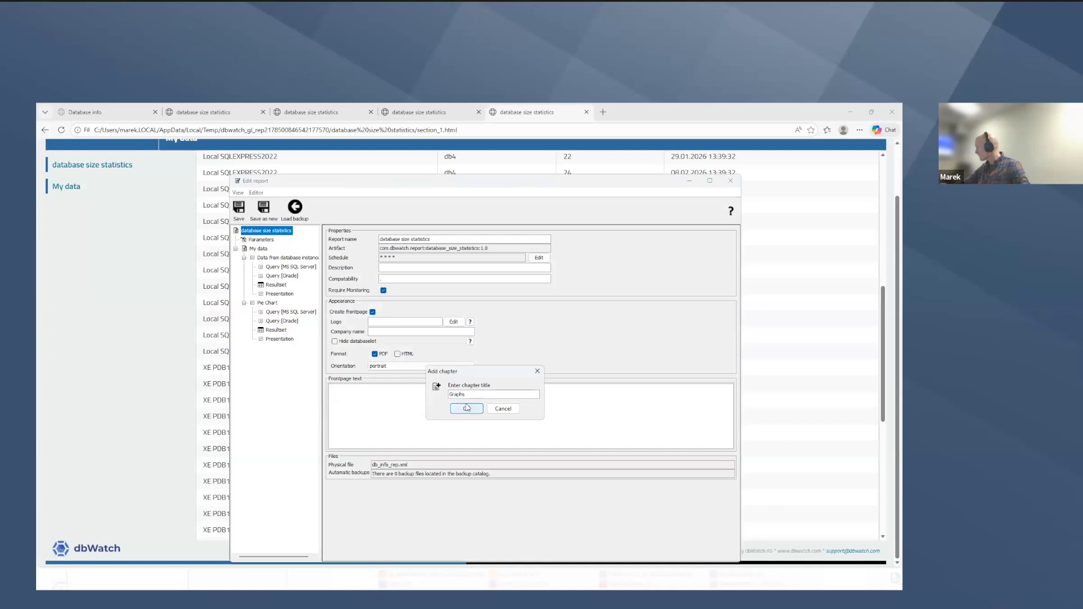
pyautogui.click(467, 407)
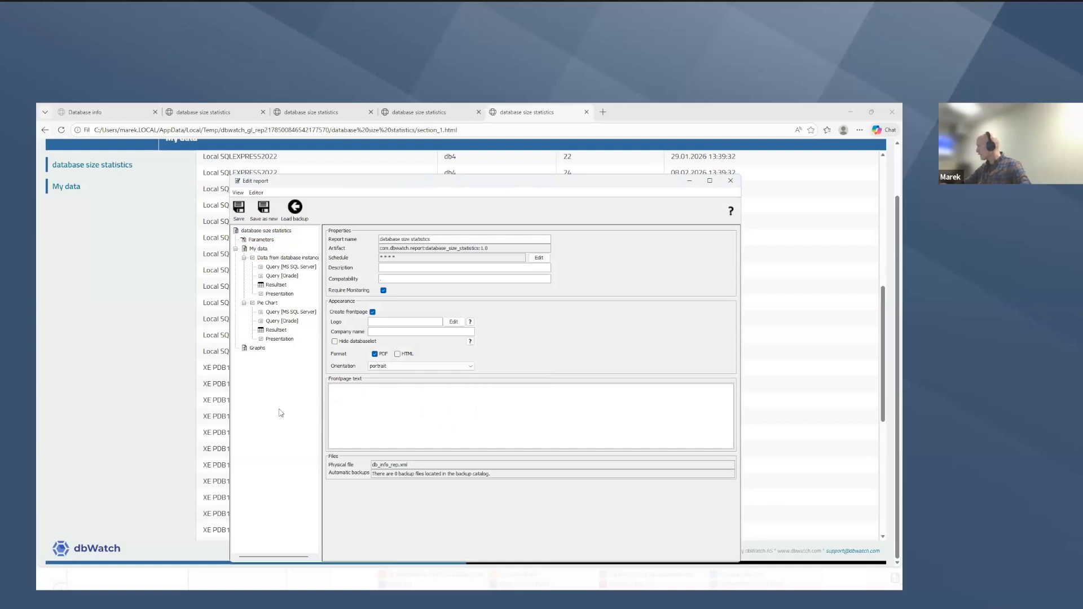
# Add a new section with the default title to the Graphs chapter and expand the chapter
pyautogui.click(258, 349)
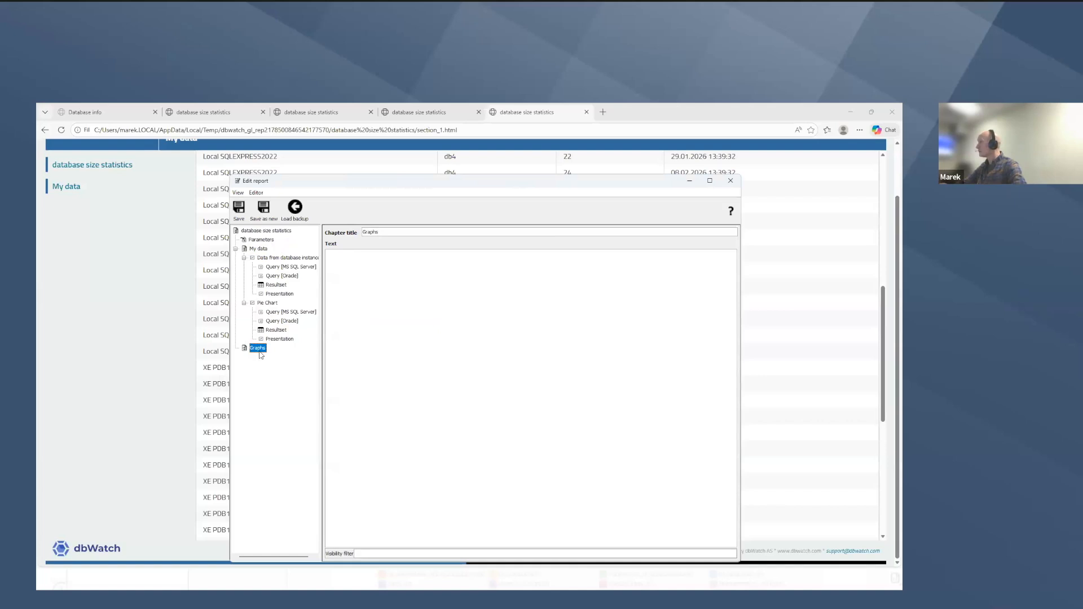
pyautogui.rightClick(263, 350)
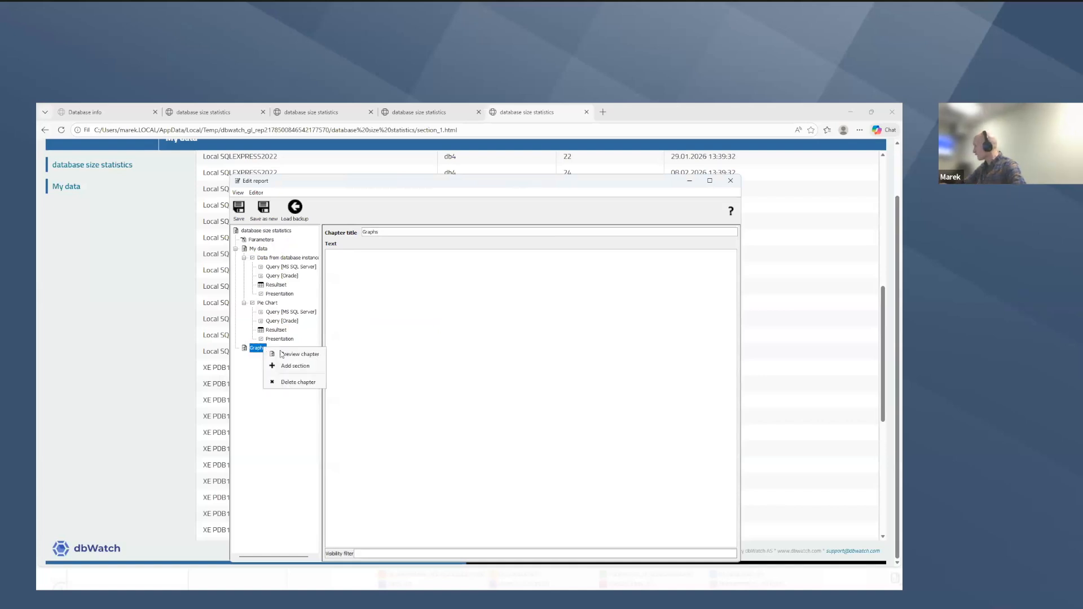
pyautogui.click(305, 366)
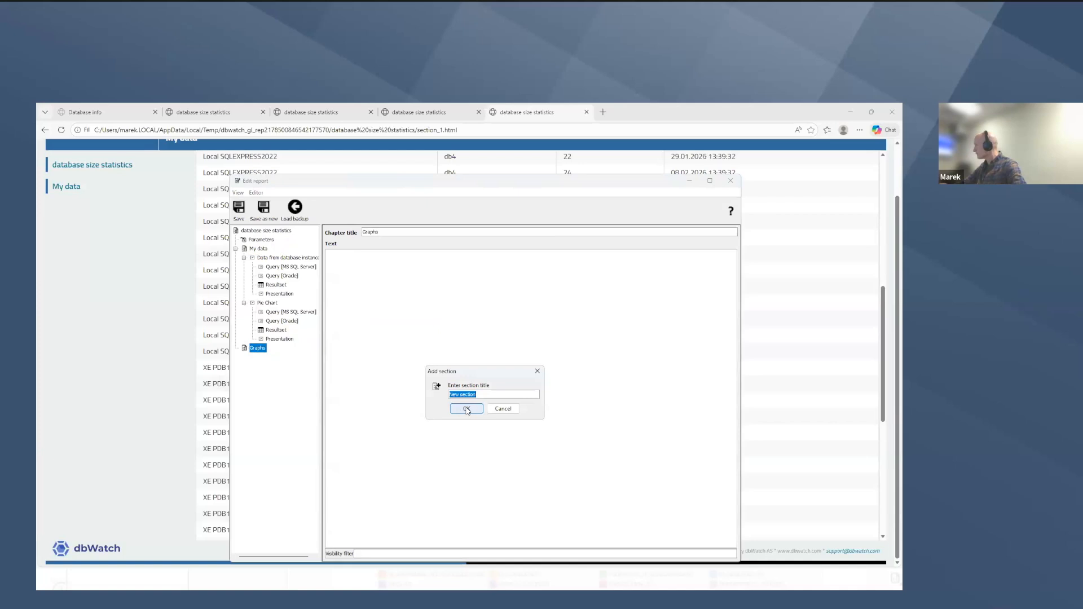
pyautogui.click(467, 409)
pyautogui.click(236, 349)
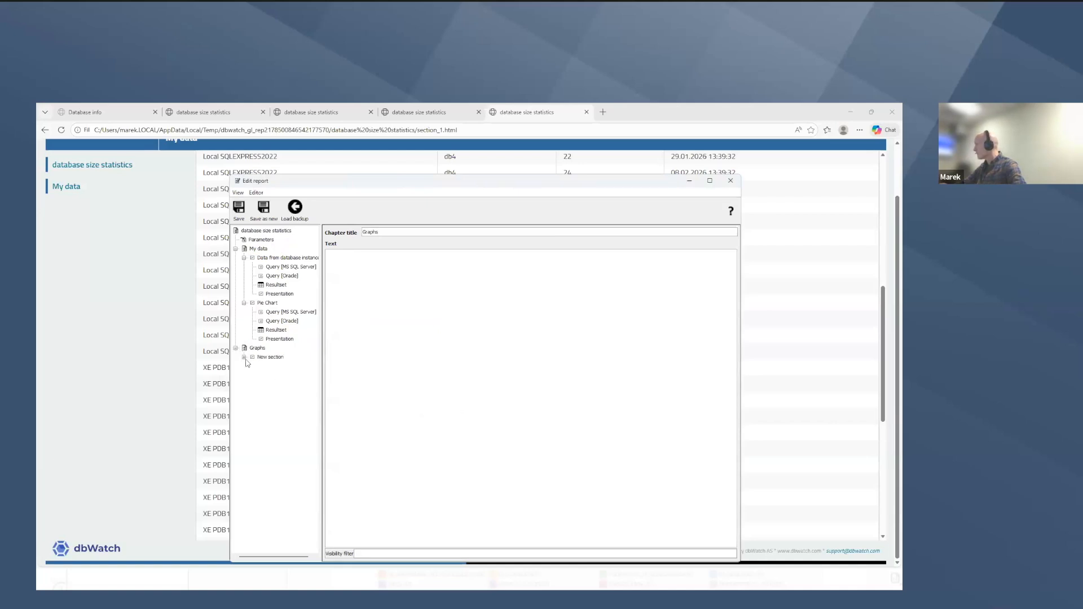
# Change the title of the new section in the Graphs chapter to "Sigle graph"
pyautogui.click(271, 358)
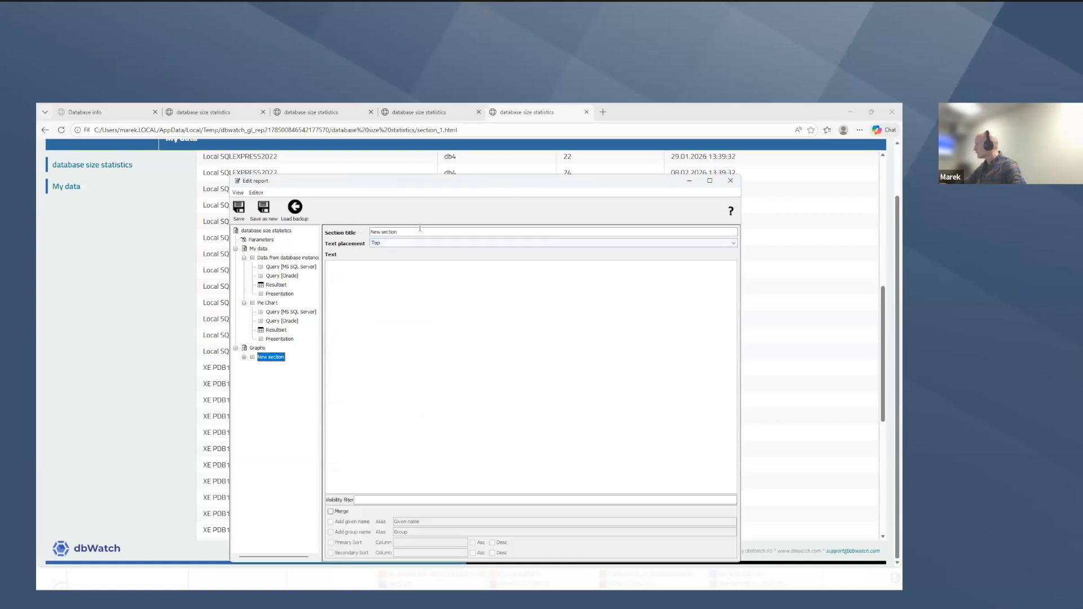
pyautogui.moveTo(393, 232); pyautogui.dragTo(348, 236)
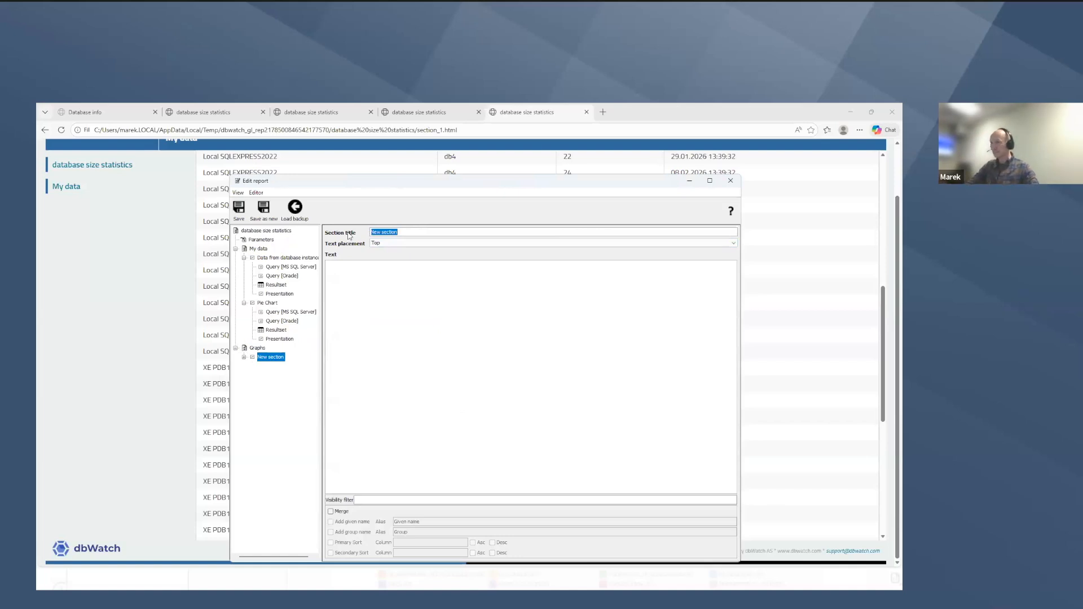
pyautogui.write('Sigle gra')
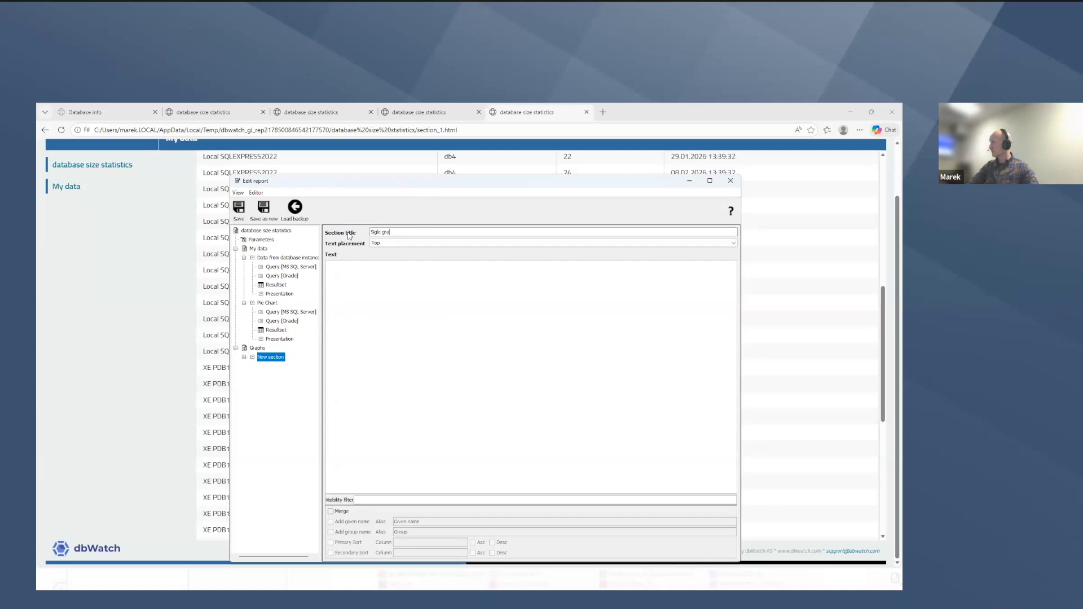
pyautogui.write('p')
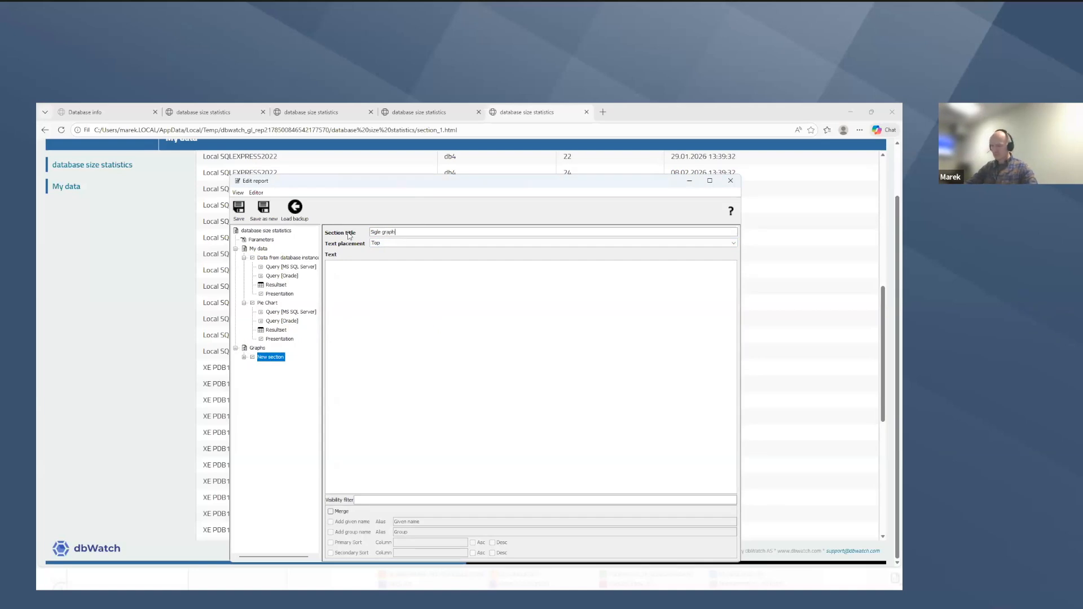
pyautogui.write('h')
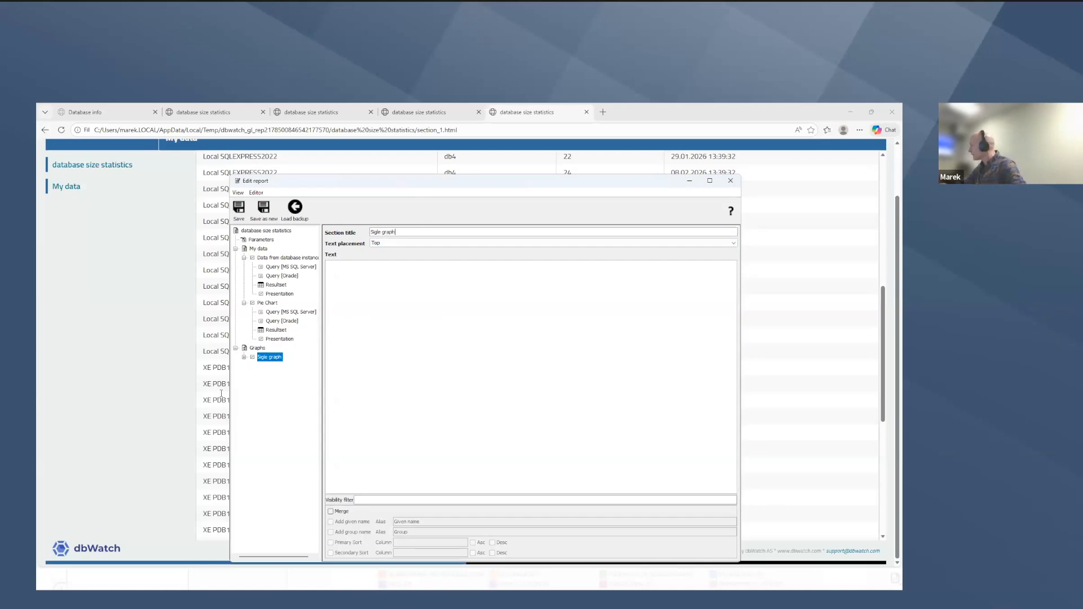
# Add an MS SQL Server query for all versions and an Oracle query to the Sigle graph section
pyautogui.click(244, 357)
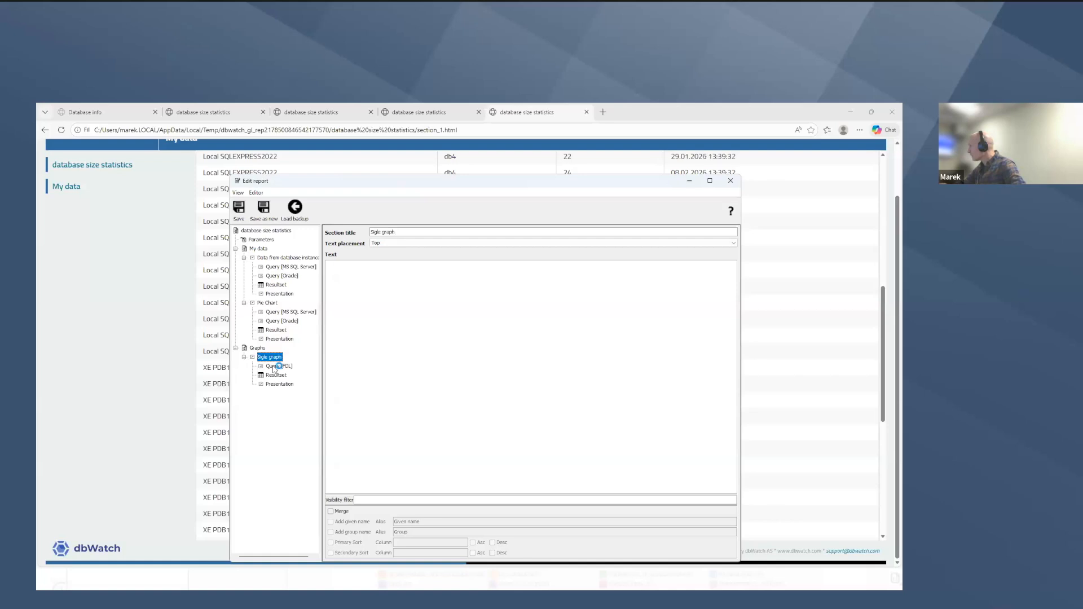
pyautogui.rightClick(271, 359)
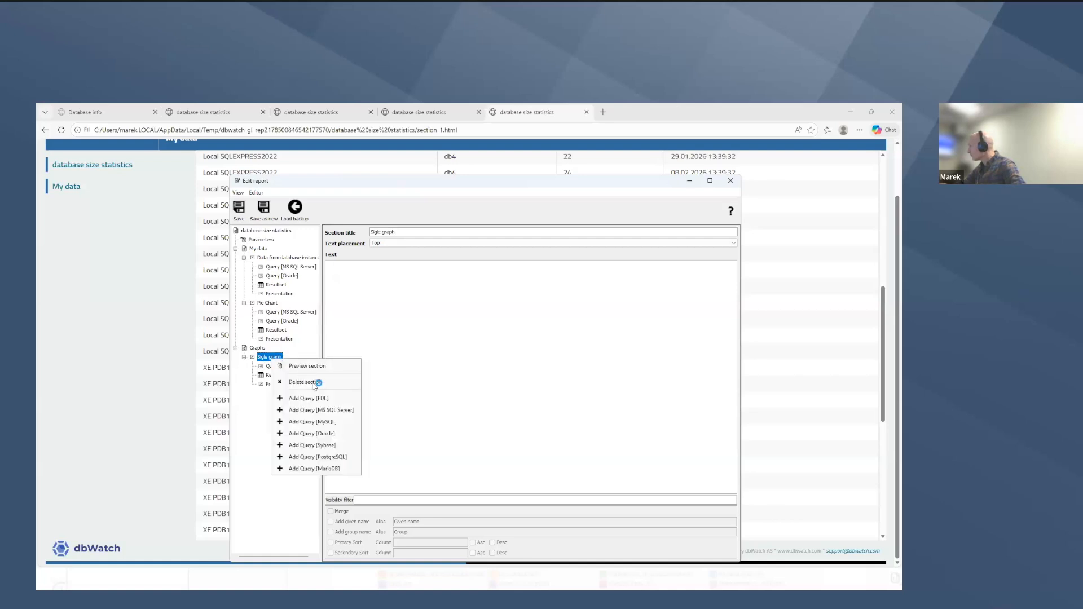
pyautogui.click(330, 410)
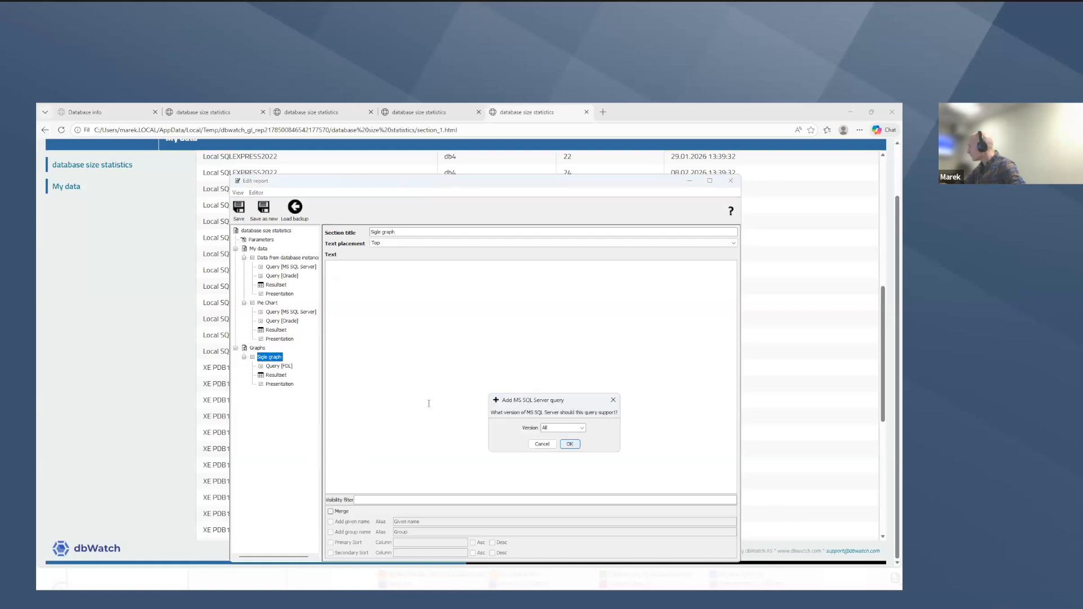
pyautogui.click(573, 442)
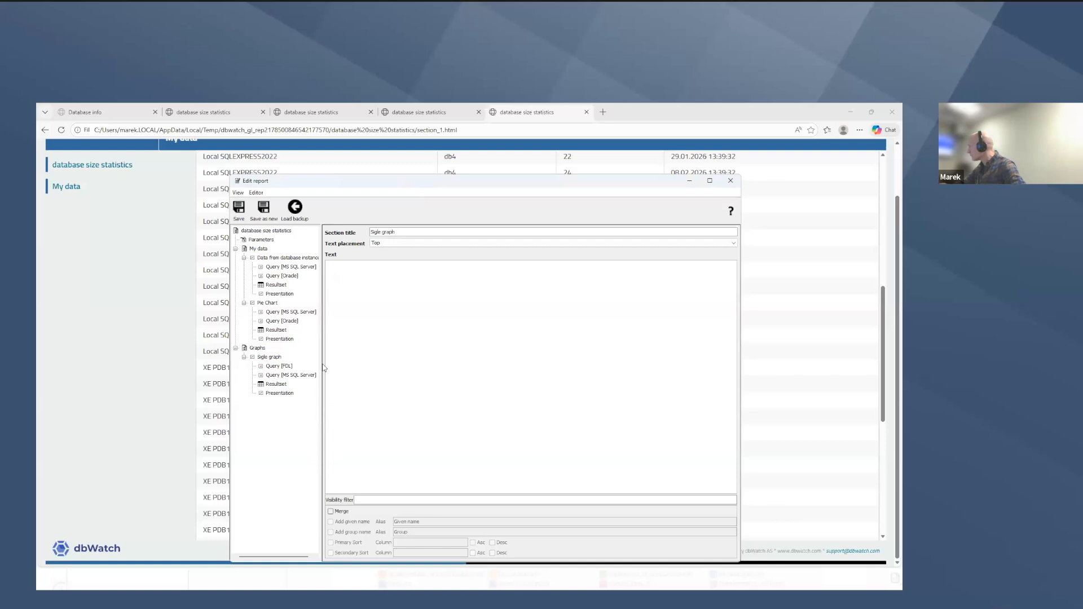
pyautogui.rightClick(279, 360)
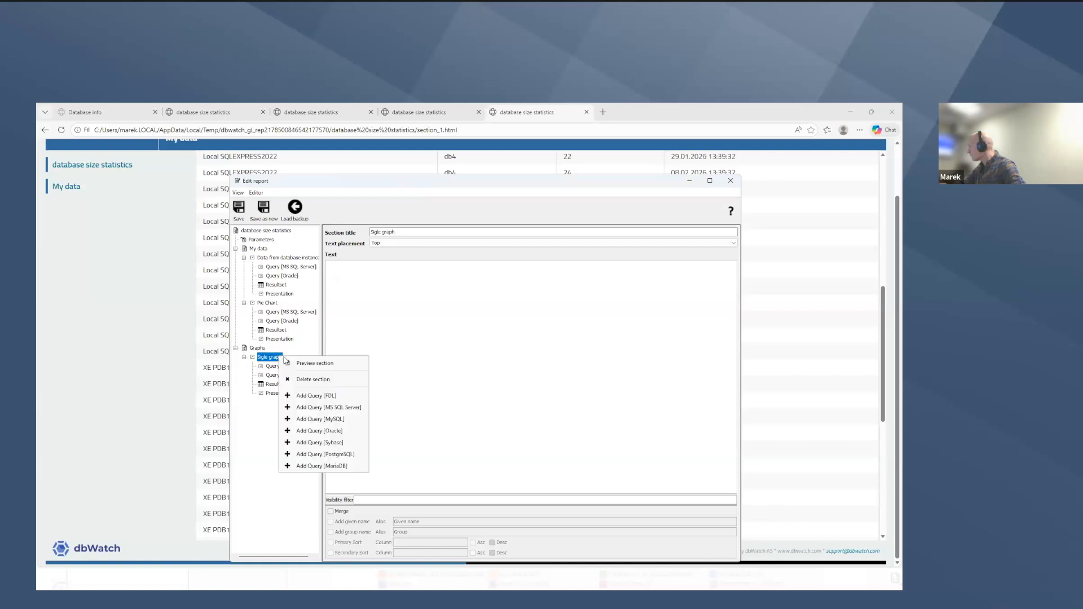
pyautogui.click(321, 431)
pyautogui.click(560, 444)
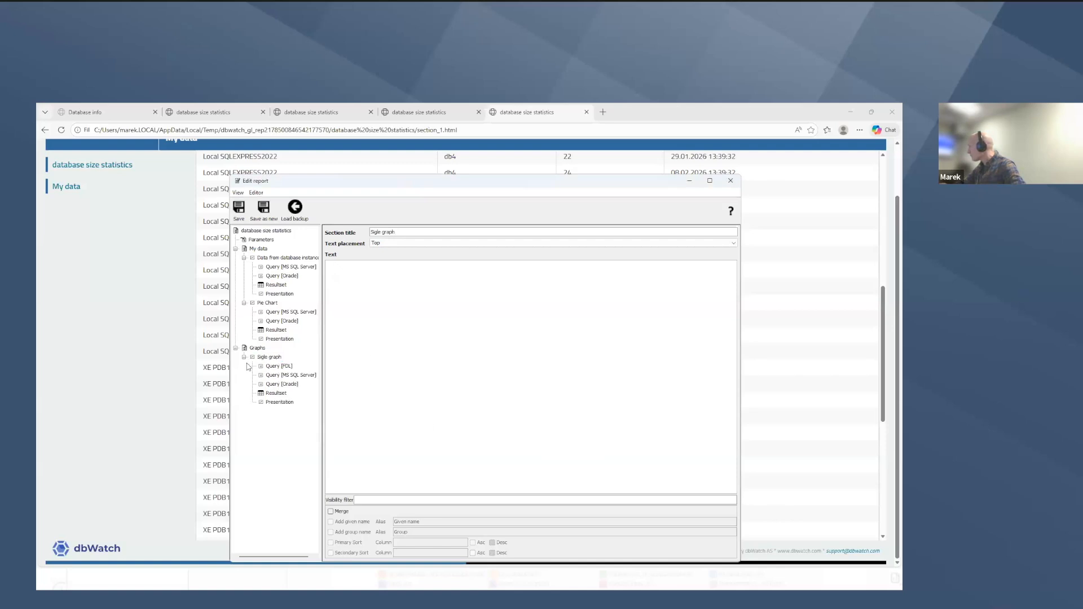
# Delete the FDL query from the Sigle graph section
pyautogui.click(270, 366)
pyautogui.press('Delete')
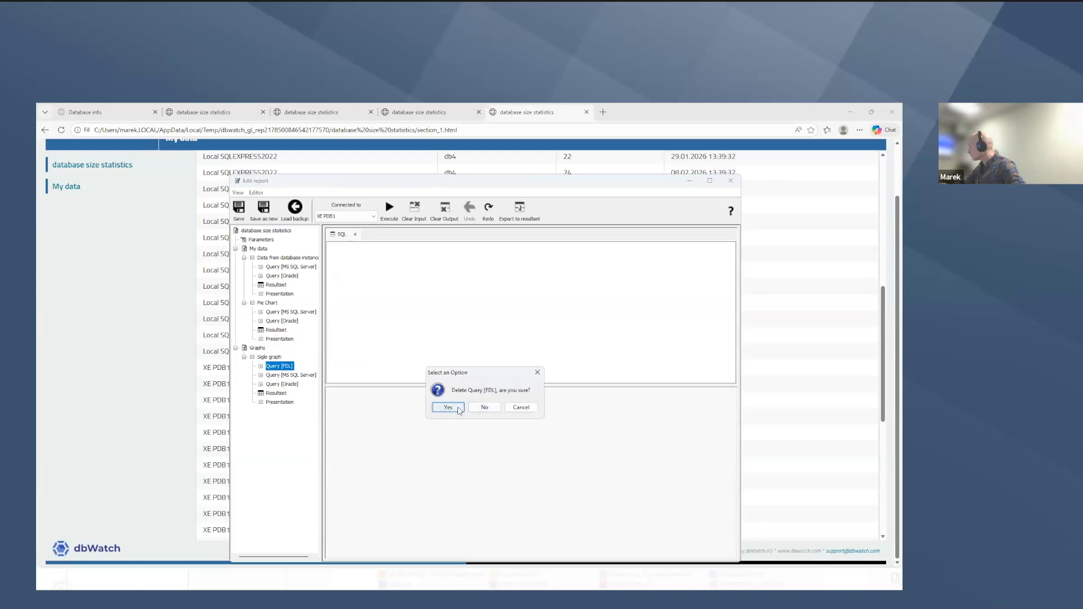
pyautogui.click(458, 408)
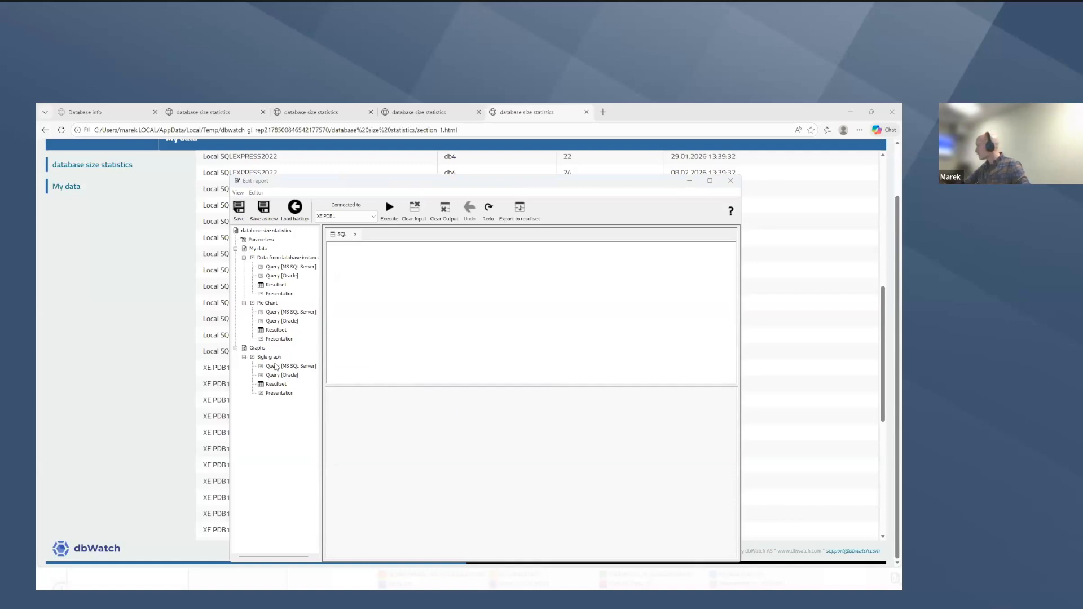
# Set the section's MS SQL Server query to: select histr_date "Date", sum(size_val) "Total size" from a_db..db_info group by histr_date order by 1 asc
pyautogui.click(276, 366)
pyautogui.click(375, 264)
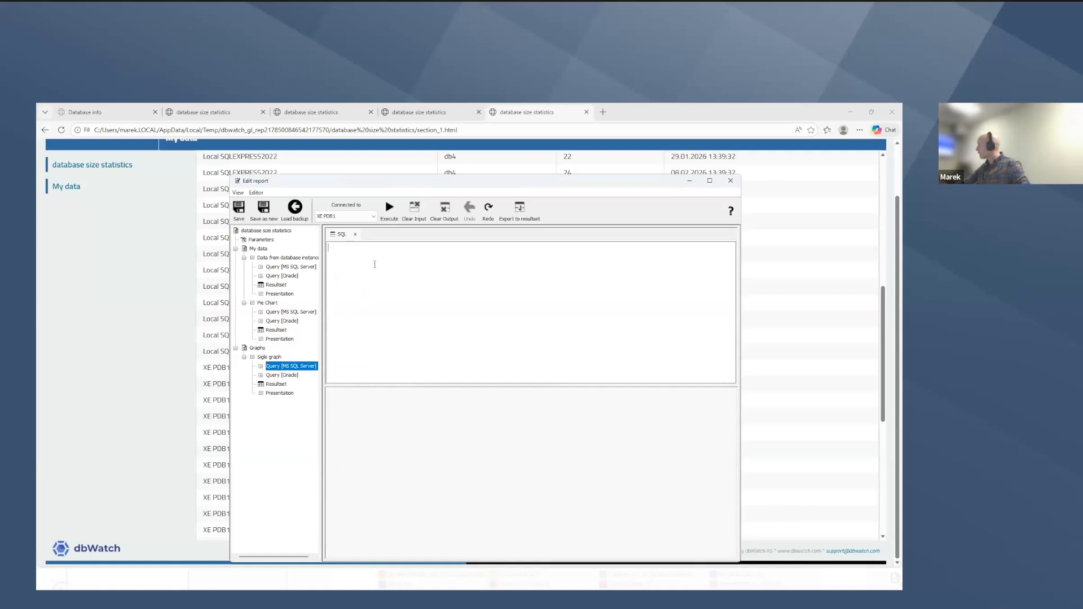
pyautogui.write('select histr_date "Date", sum(size_val) "Total size" from a_db..db_info group by histr_date order by 1 asc')
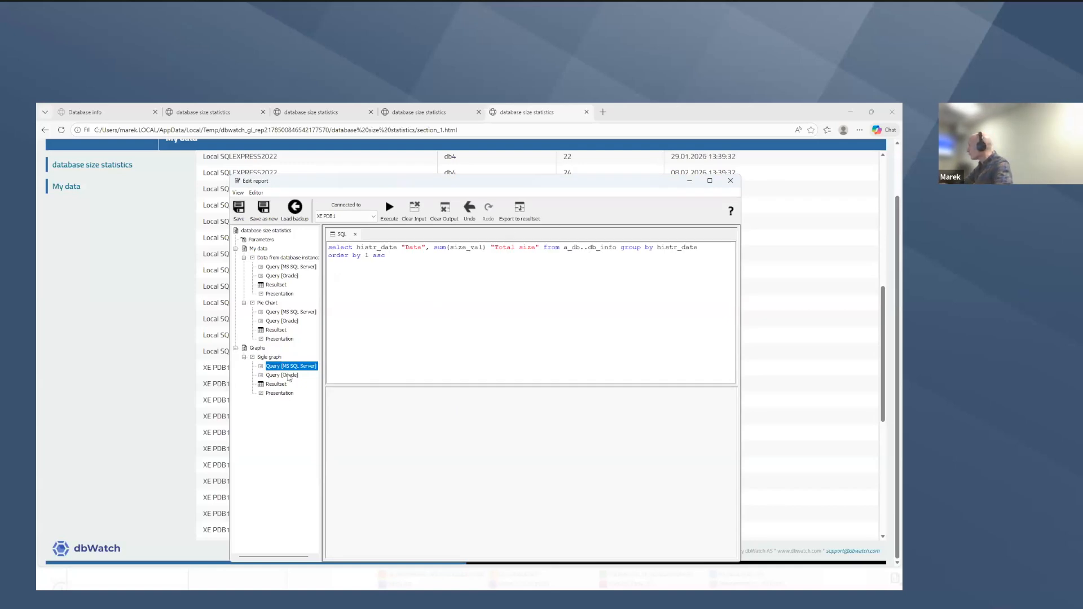
# Enter the same date and total size query for Oracle, reading from a_db.db_info, and execute it on XE PDB1
pyautogui.click(288, 376)
pyautogui.click(389, 300)
pyautogui.write('select histr_date "Date", sum(size_val) "Total size" from a_db..db_info group by histr_date order by 1 asc')
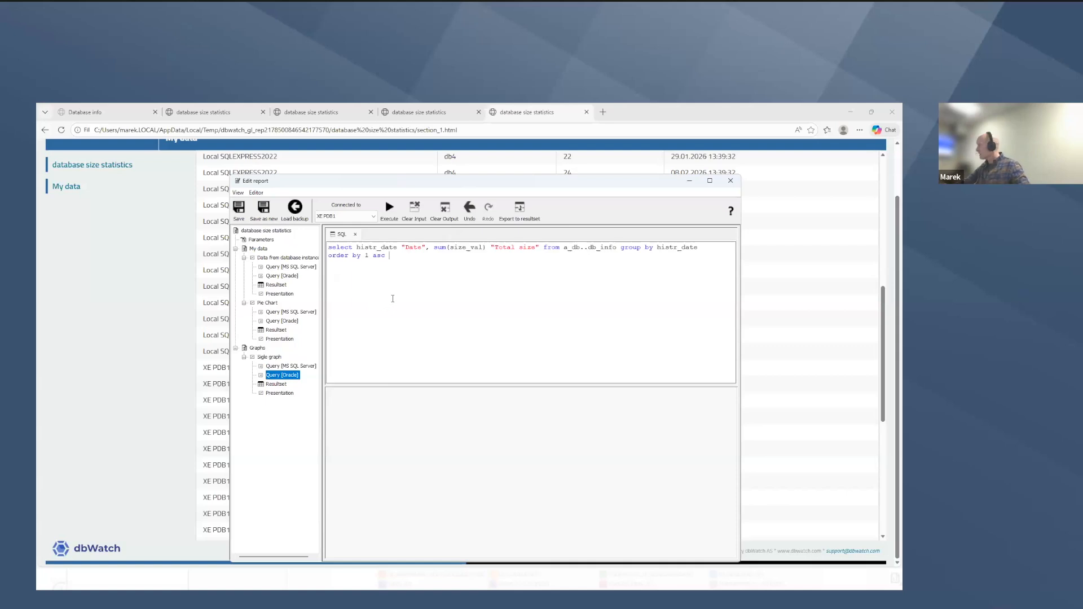
pyautogui.press('BackSpace')
pyautogui.click(389, 210)
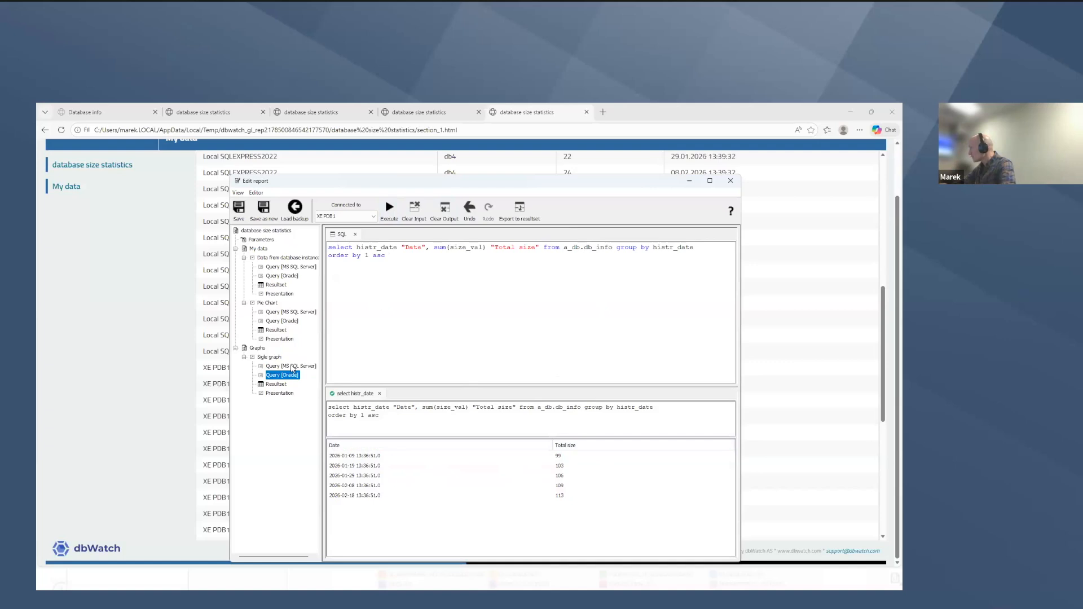
# Execute the Sigle graph section's MS SQL Server query against the Local SQL2022B instance
pyautogui.click(293, 366)
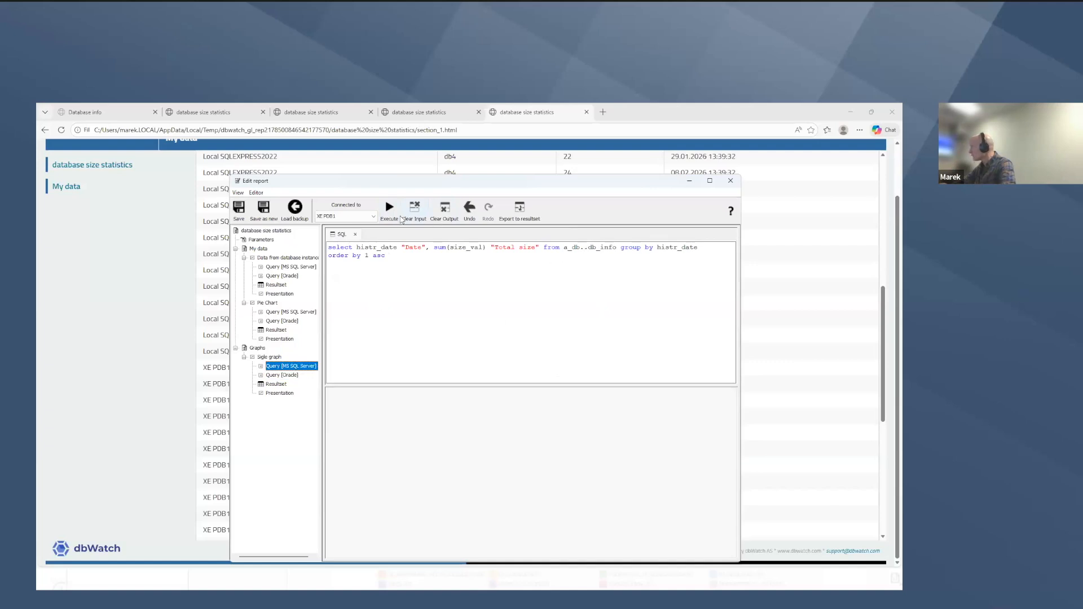
pyautogui.click(374, 217)
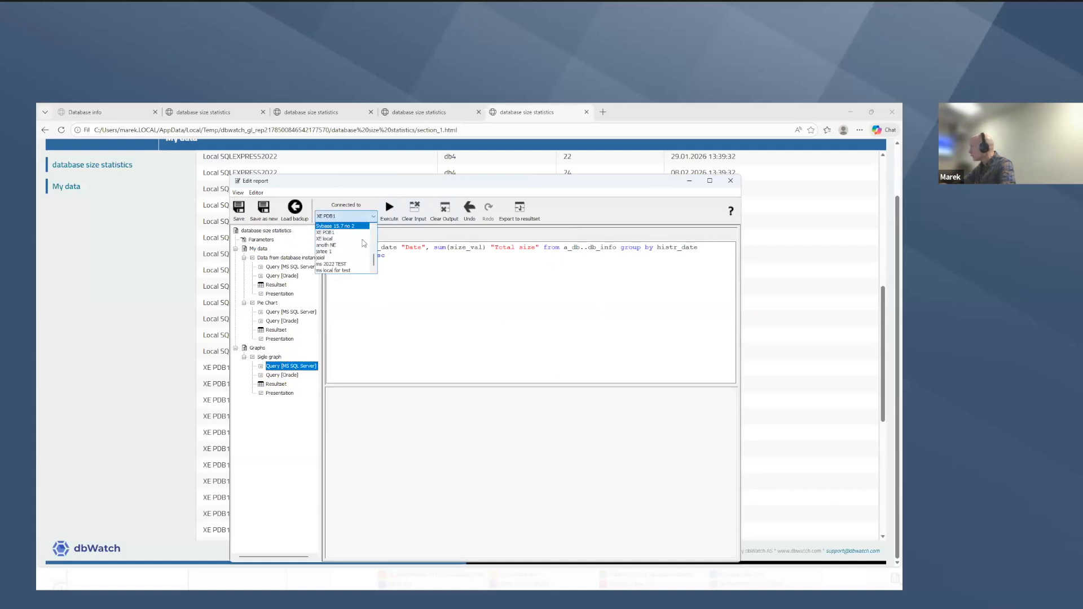
pyautogui.scroll(2, 364, 245)
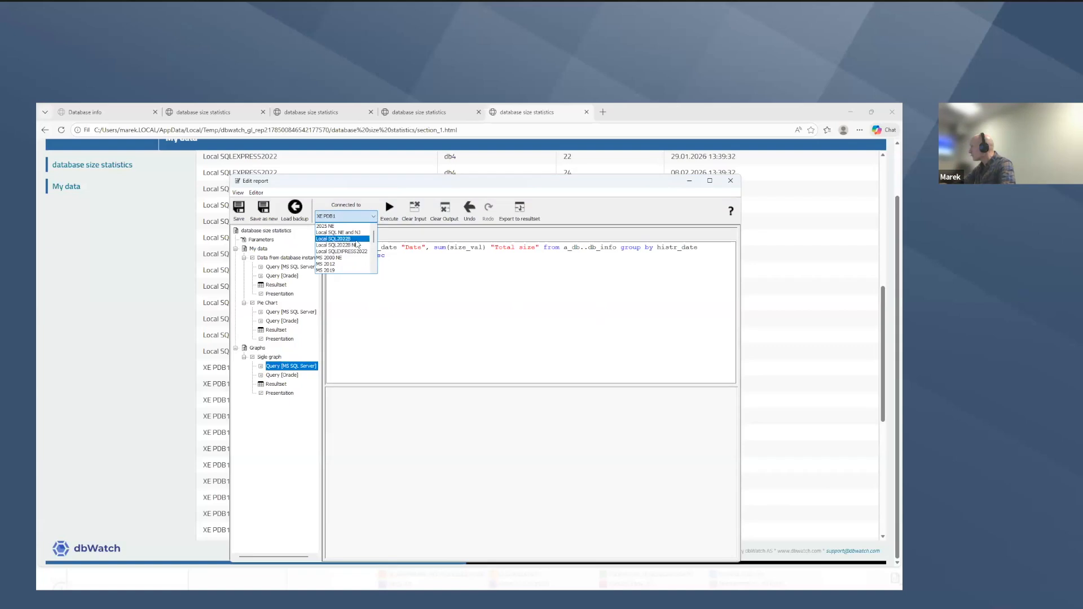
pyautogui.click(354, 239)
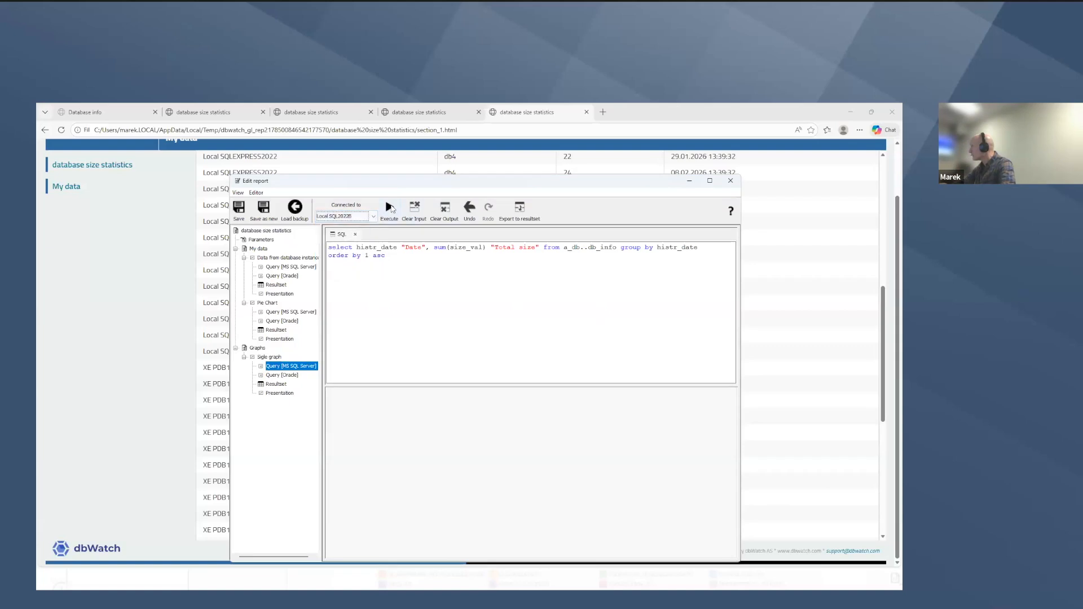
pyautogui.click(389, 209)
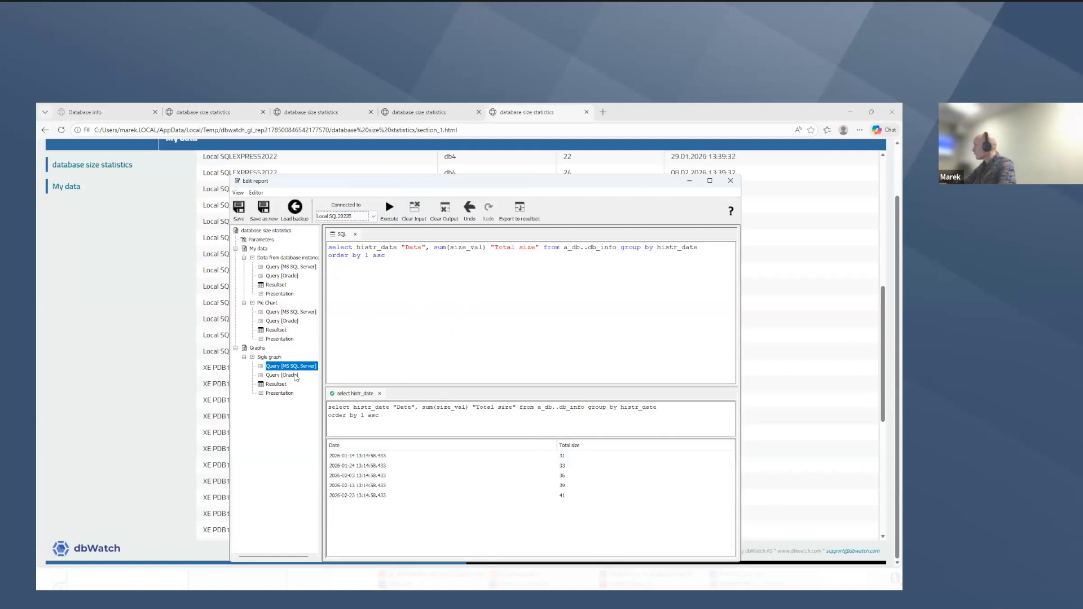
# Export the Oracle query's columns to the resultset, labelling the Total size column "Date" and the Date column "Size in MB"
pyautogui.click(294, 376)
pyautogui.click(520, 208)
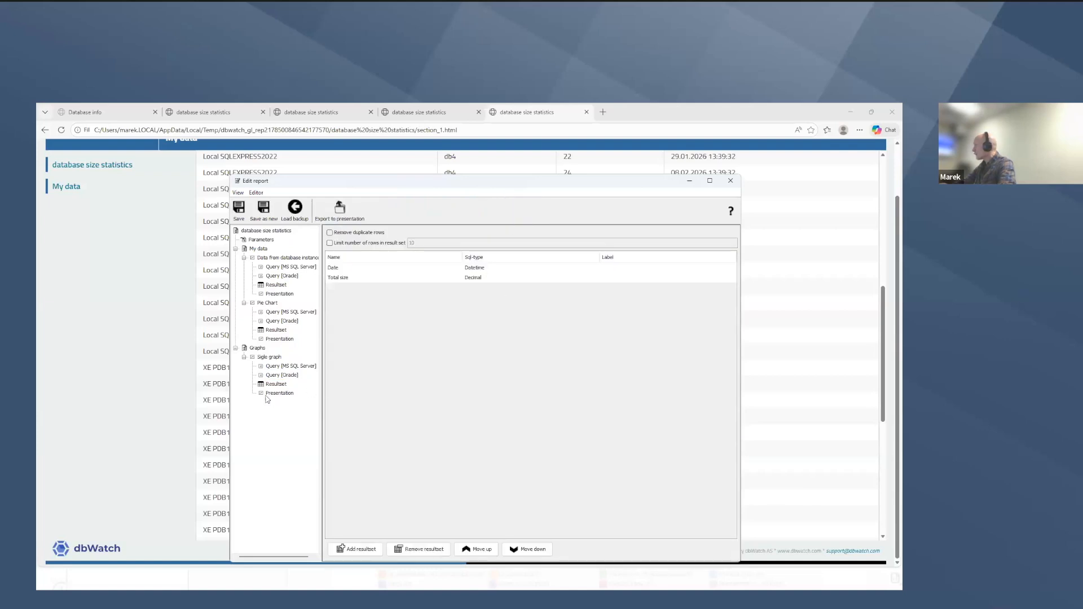
pyautogui.click(652, 276)
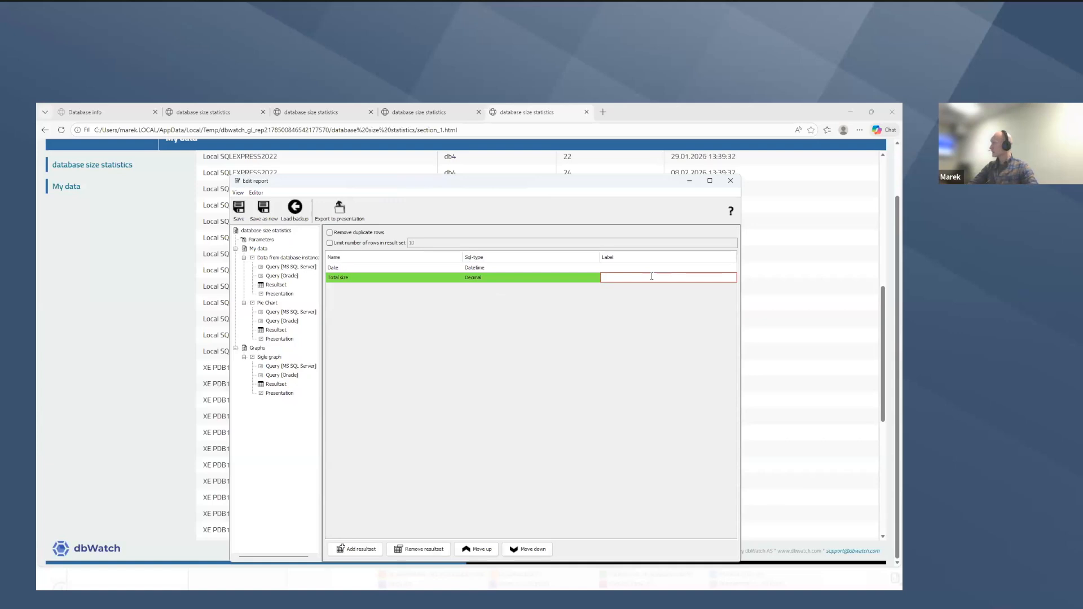
pyautogui.write('Date')
pyautogui.click(645, 266)
pyautogui.write('Size ')
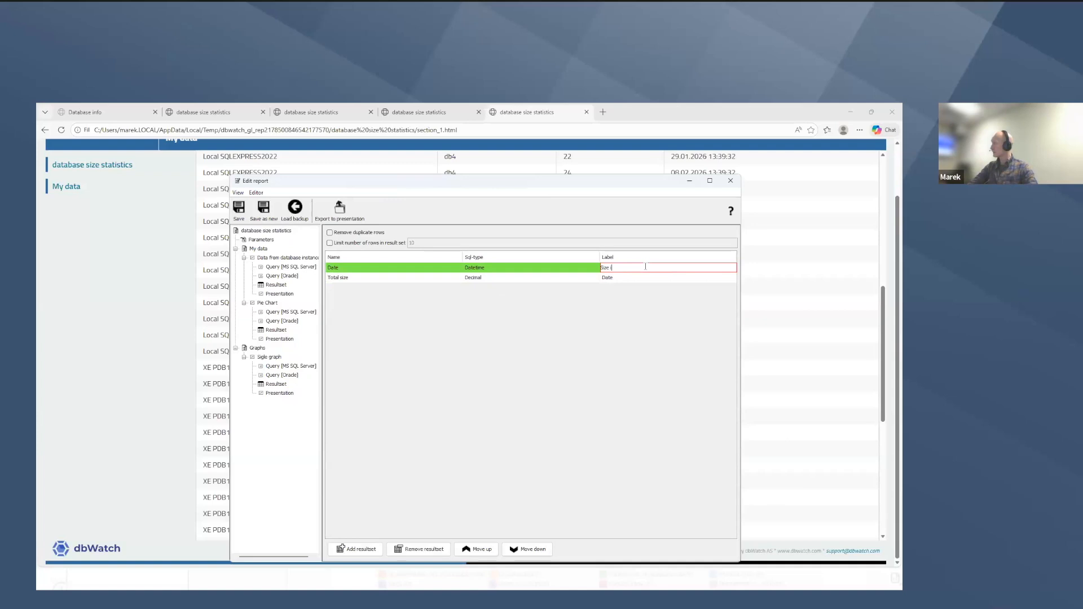
pyautogui.write('in M')
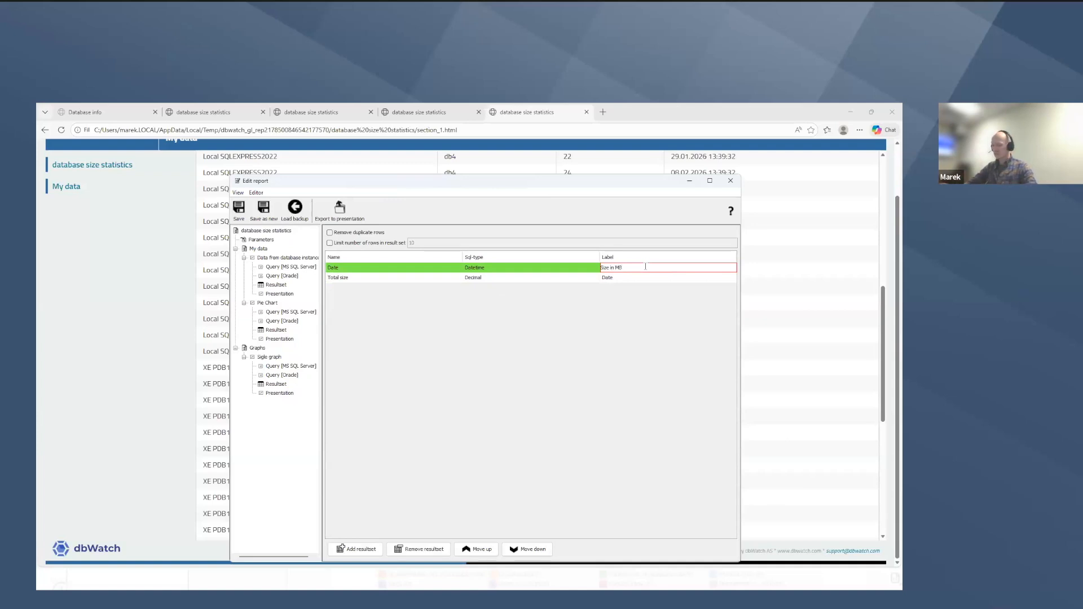
pyautogui.write('B')
pyautogui.press('Return')
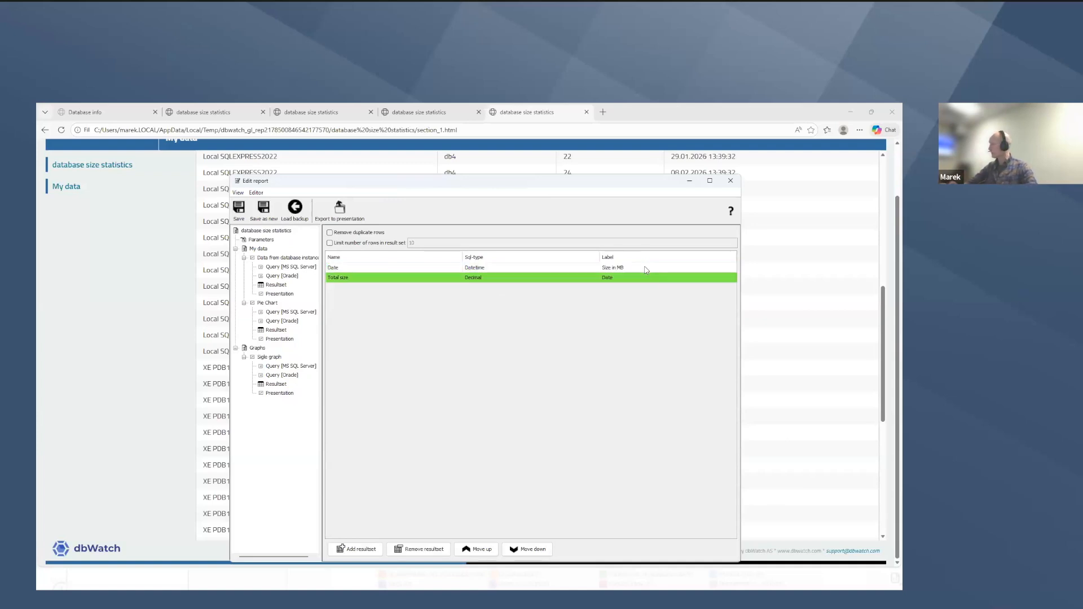
# Export the Sigle graph resultset to the presentation, then label the Date column "Date" and the Total size column "Size in GB"
pyautogui.click(339, 208)
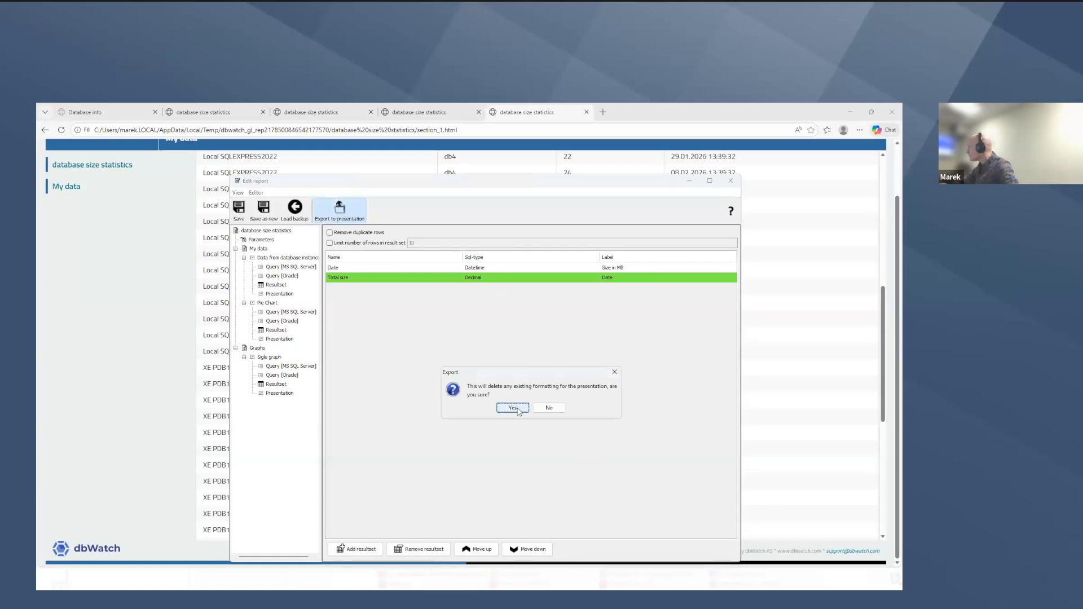
pyautogui.click(513, 408)
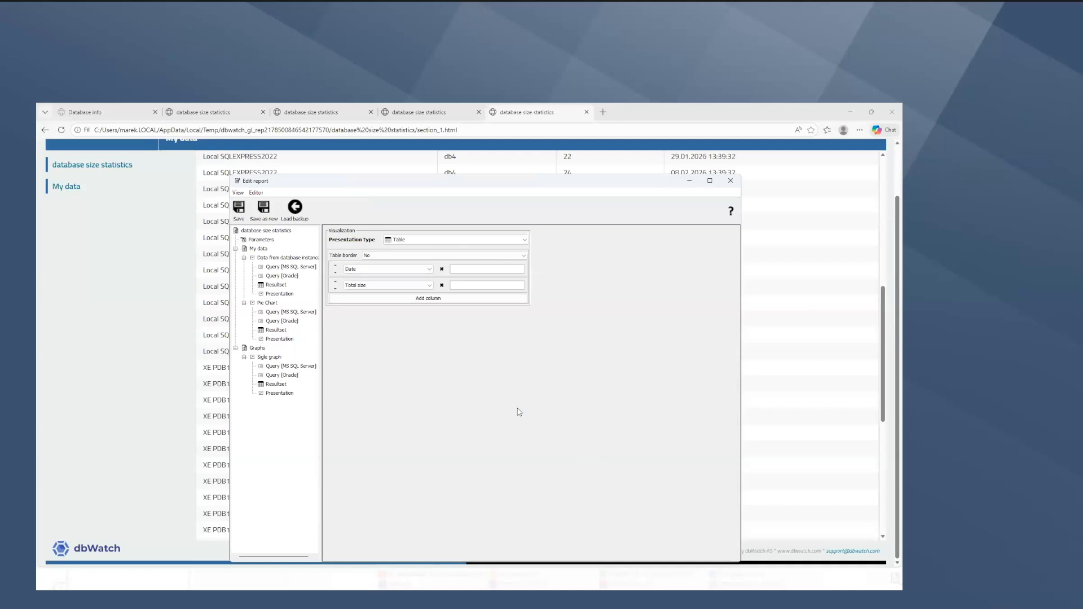
pyautogui.click(284, 386)
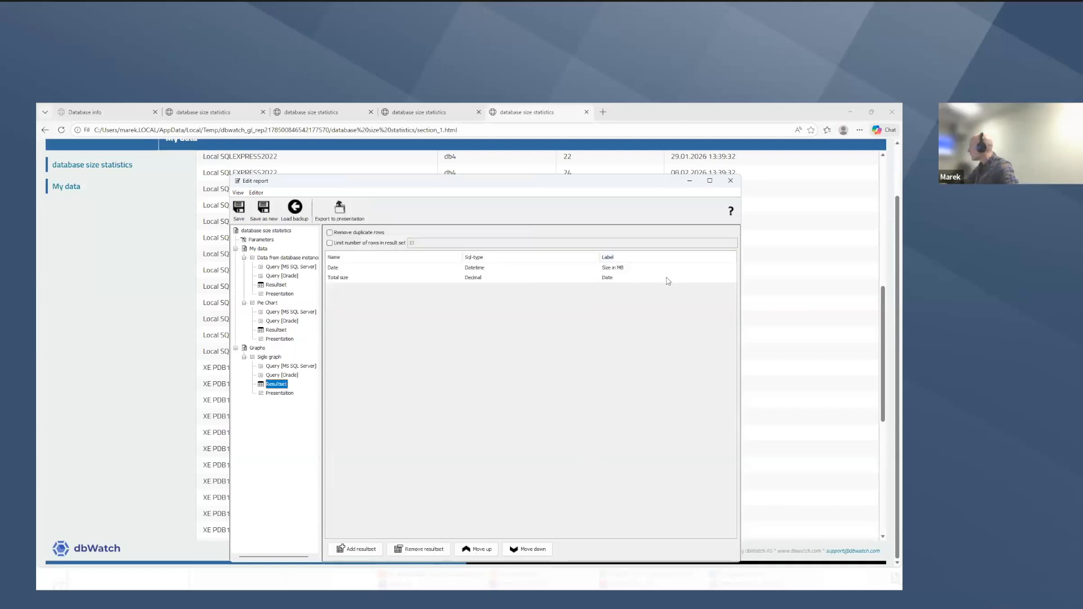
pyautogui.click(665, 271)
pyautogui.doubleClick(665, 270)
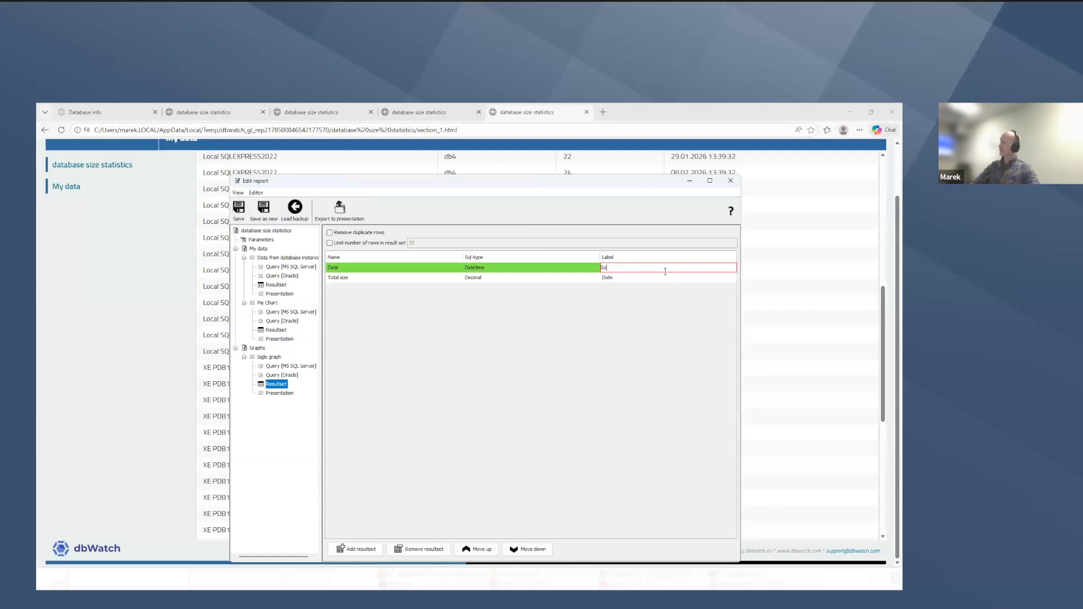
pyautogui.write('Date')
pyautogui.press('Return')
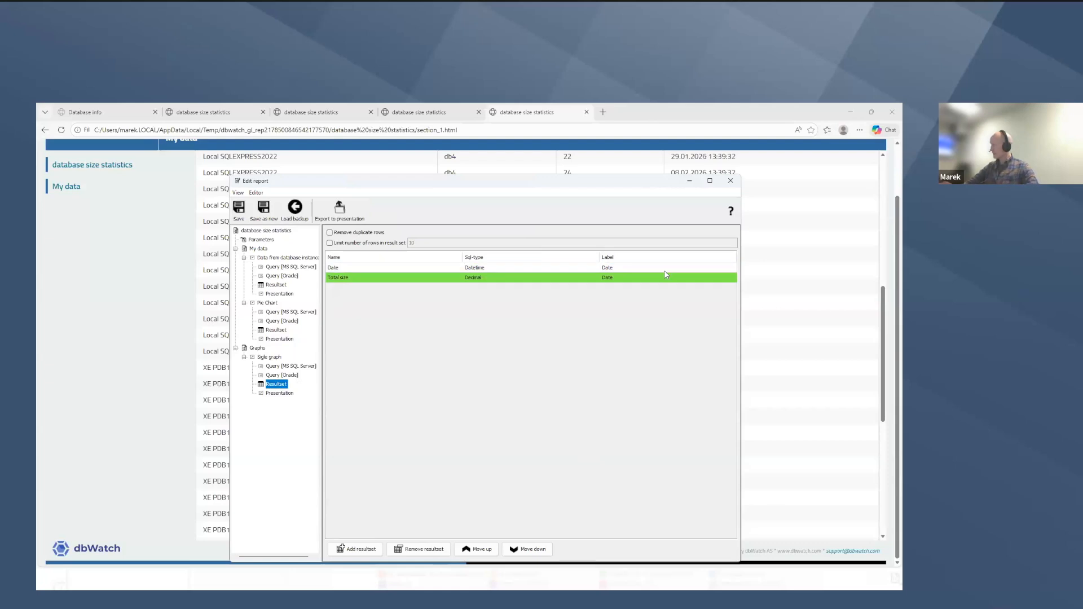
pyautogui.click(609, 279)
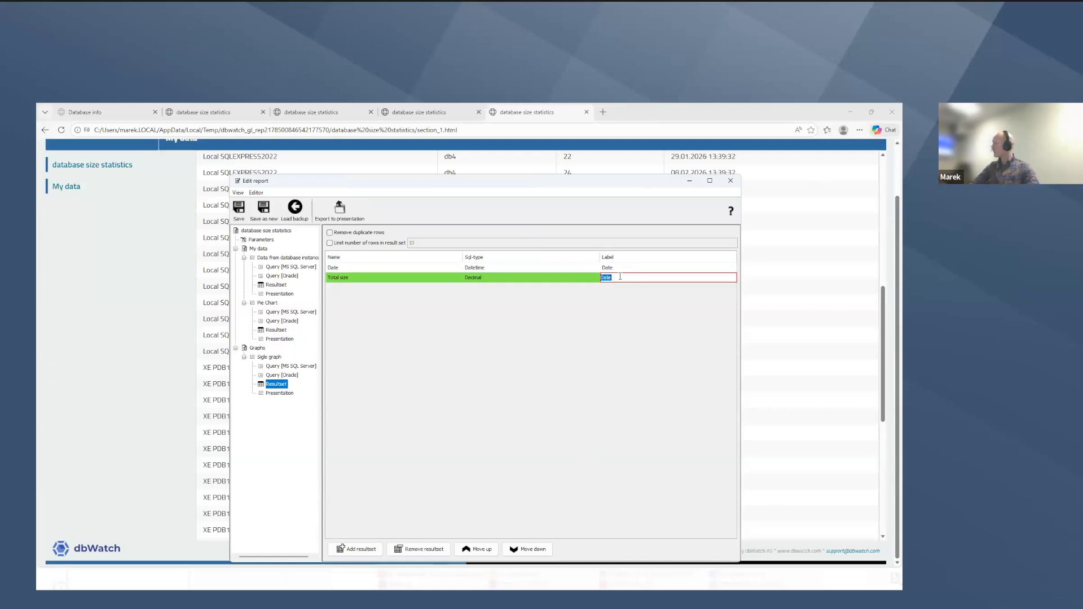
pyautogui.write('Size in GB')
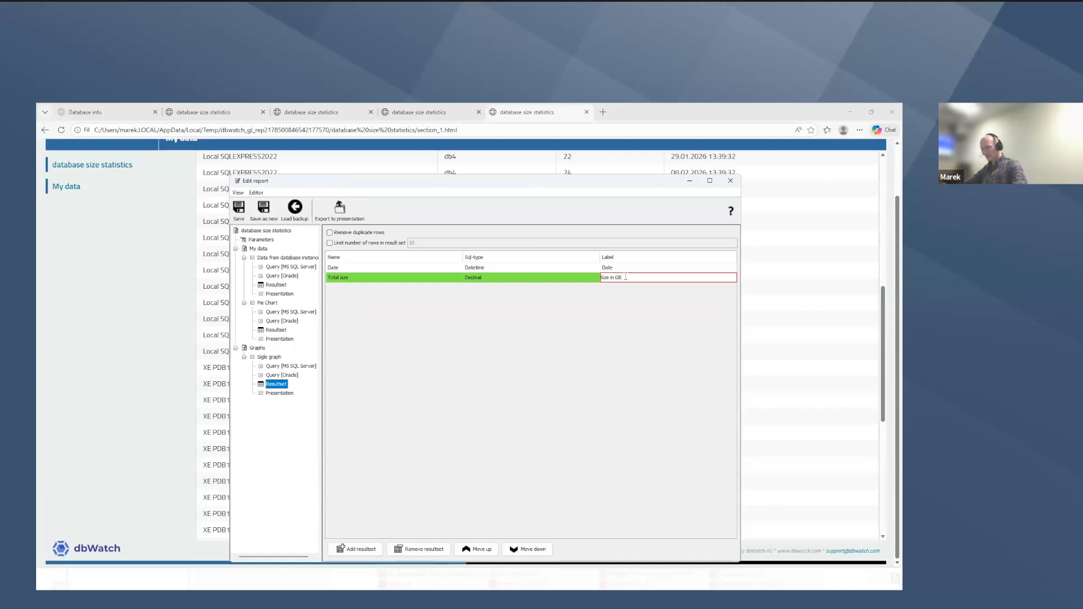
pyautogui.press('Return')
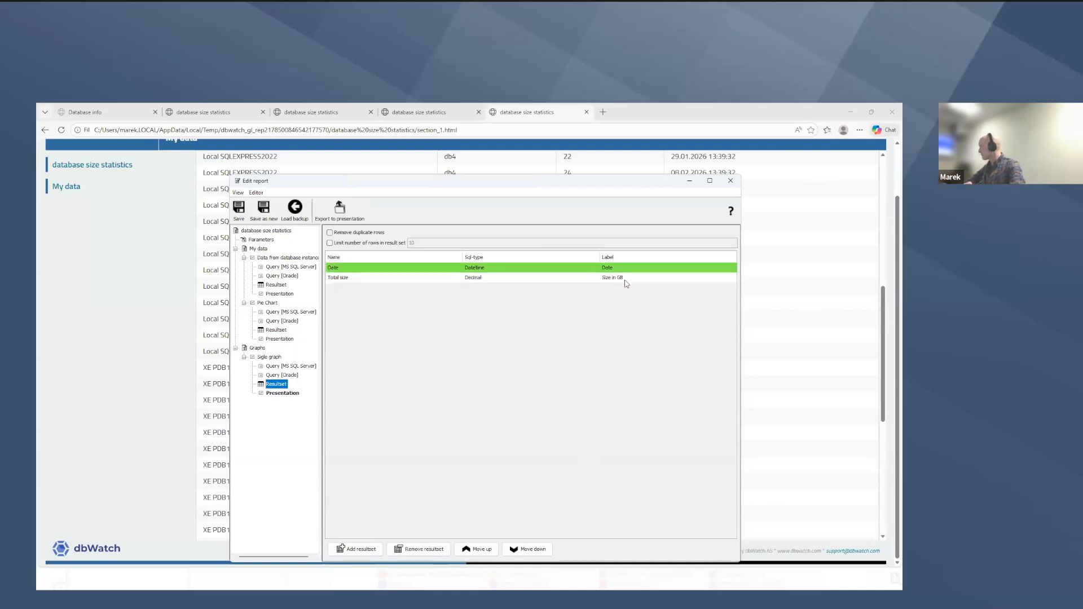
# Present the Sigle graph section as a Line category chart with Date as categories and only Total size plotted, and save the report
pyautogui.click(282, 394)
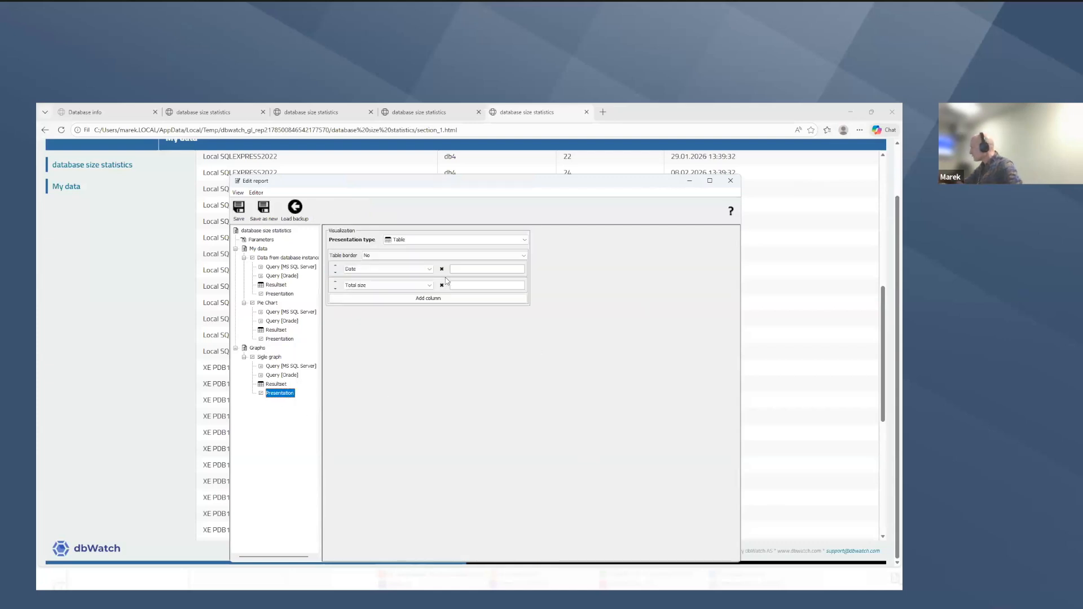
pyautogui.click(524, 240)
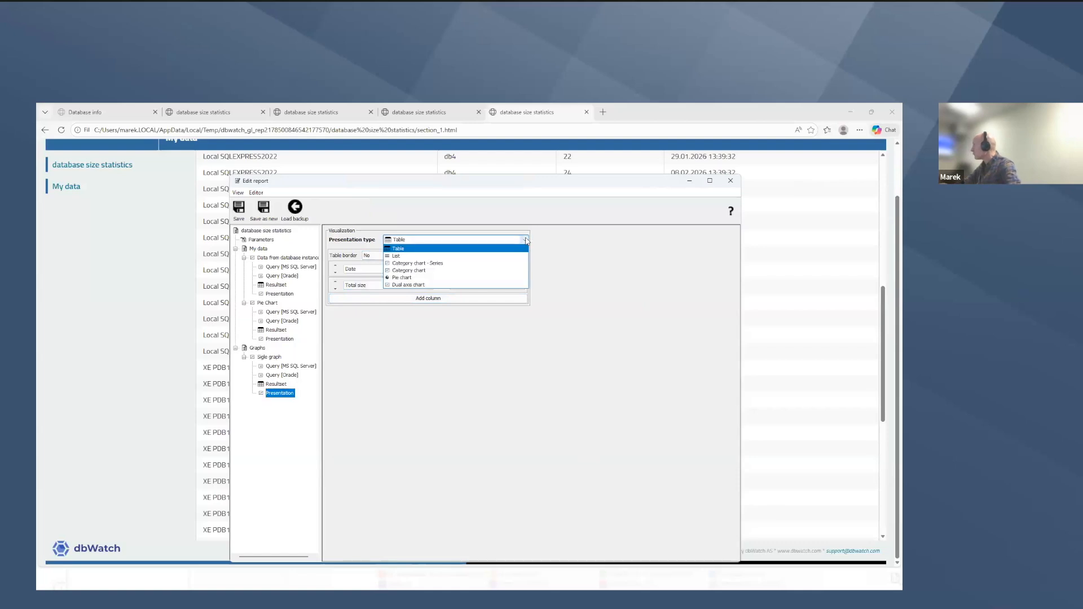
pyautogui.click(436, 271)
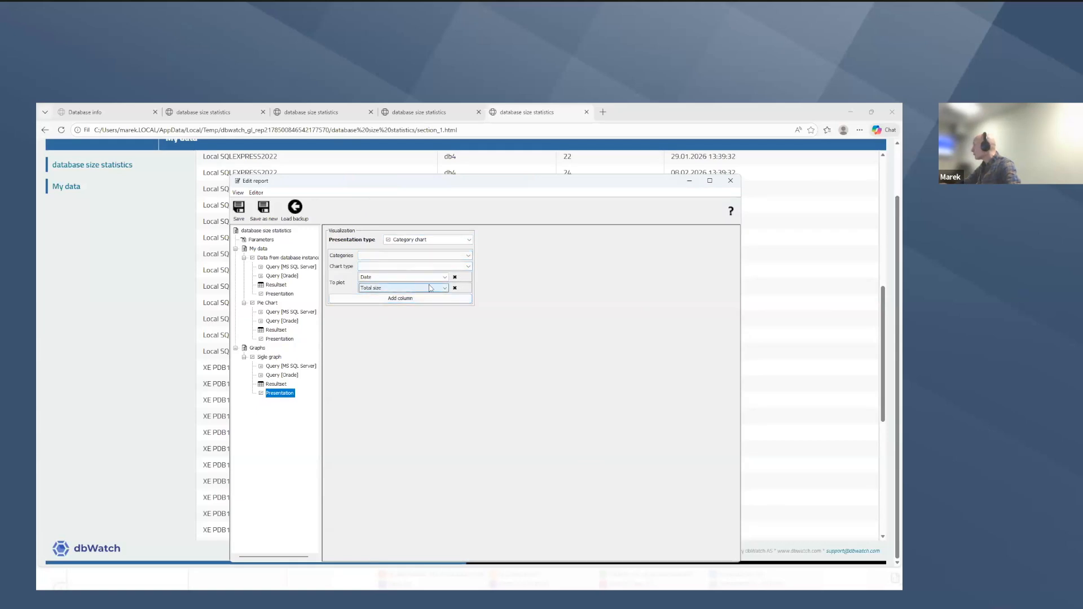
pyautogui.click(455, 277)
pyautogui.click(384, 256)
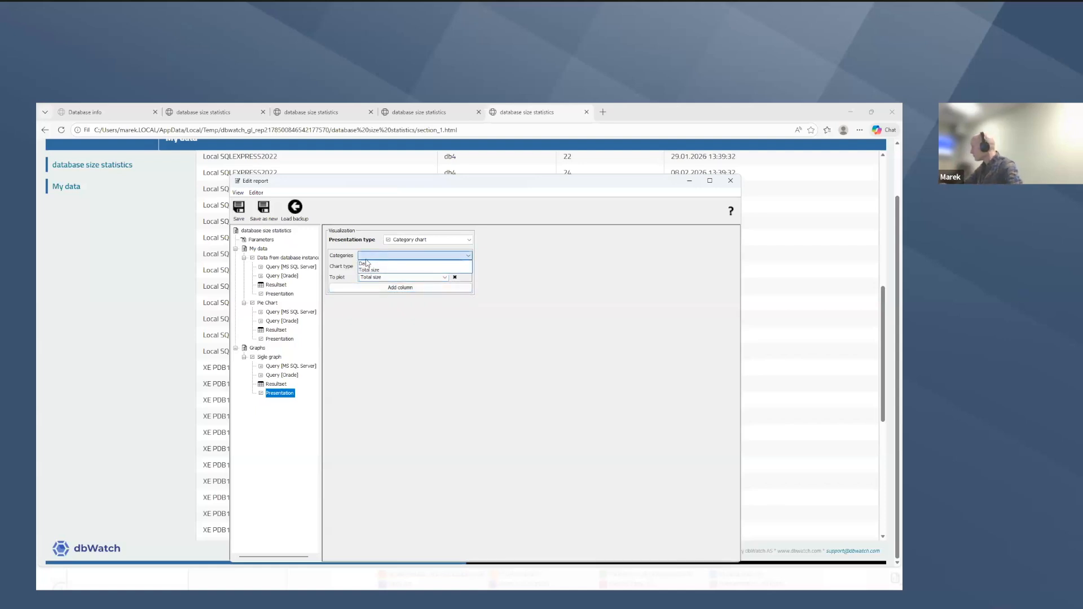
pyautogui.click(367, 263)
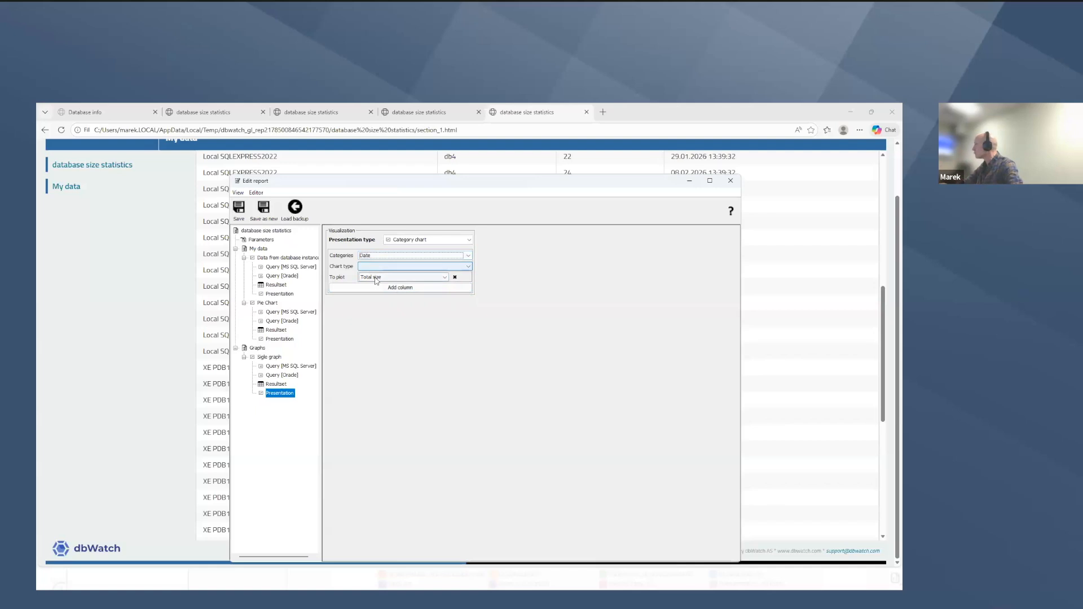
pyautogui.click(389, 265)
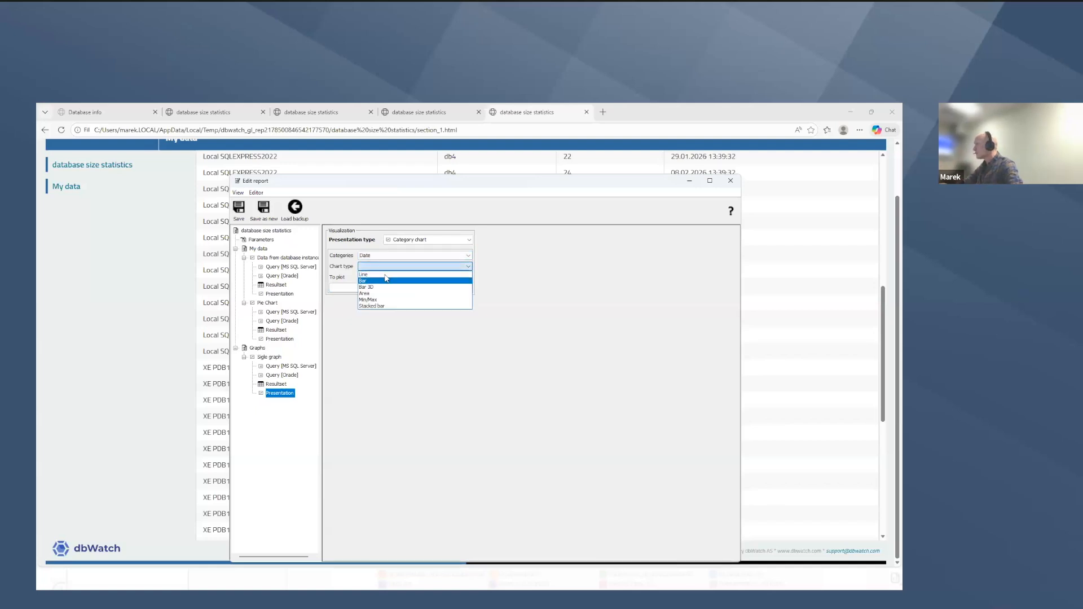
pyautogui.press('Up')
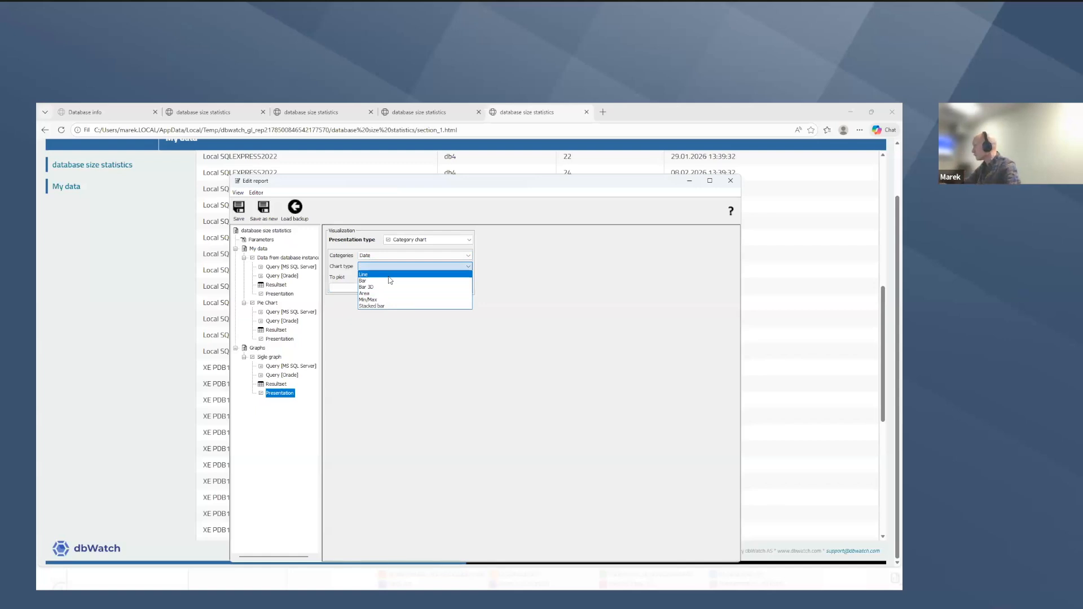
pyautogui.press('Return')
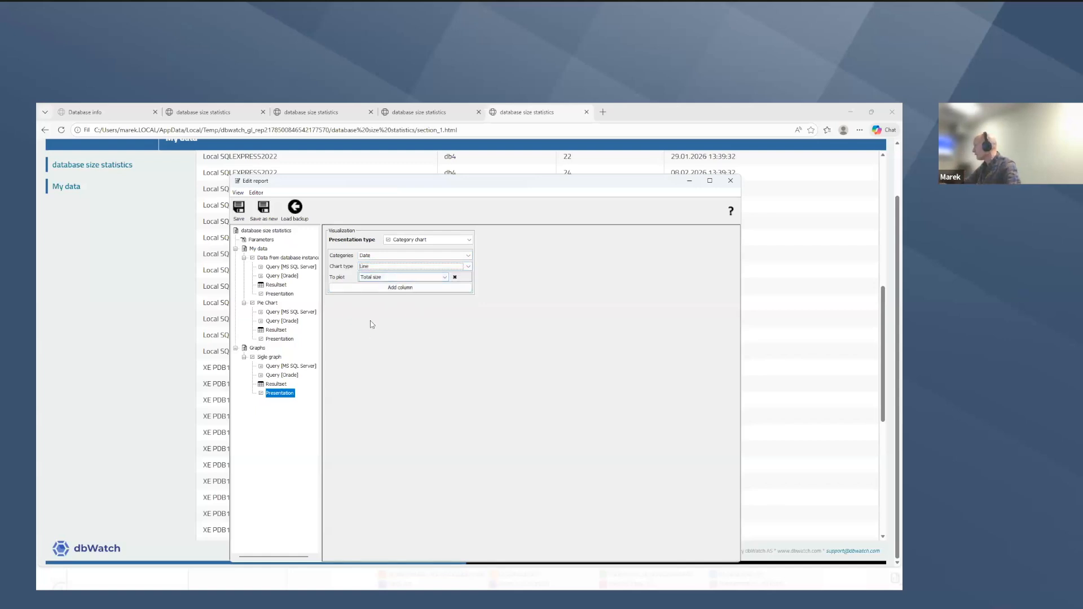
pyautogui.click(239, 209)
pyautogui.click(484, 406)
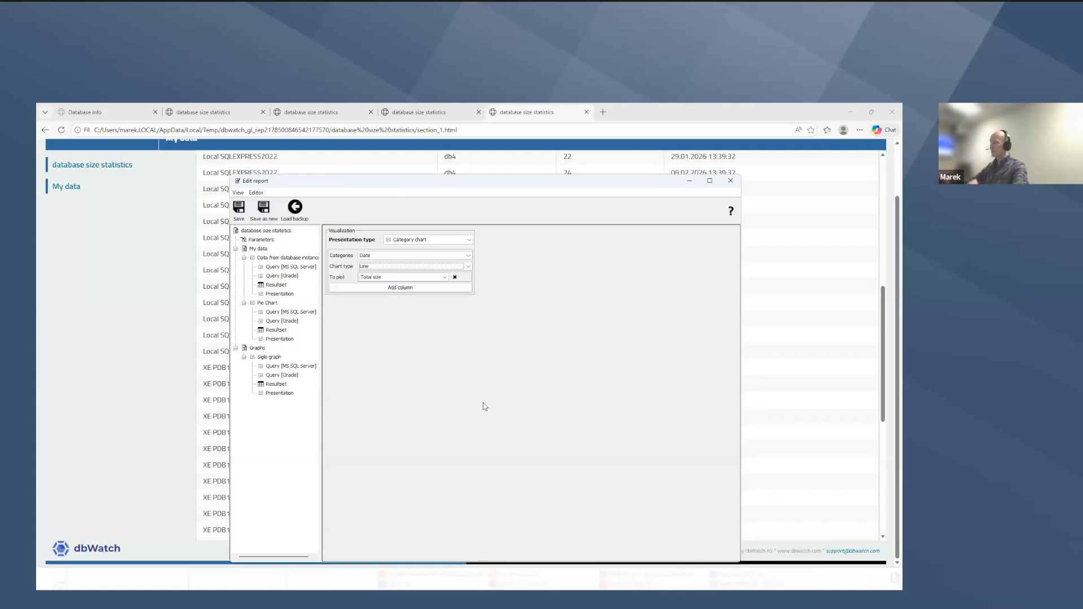
# Preview the Sigle graph section for the Local SQL2022B instance and close the preview
pyautogui.rightClick(268, 358)
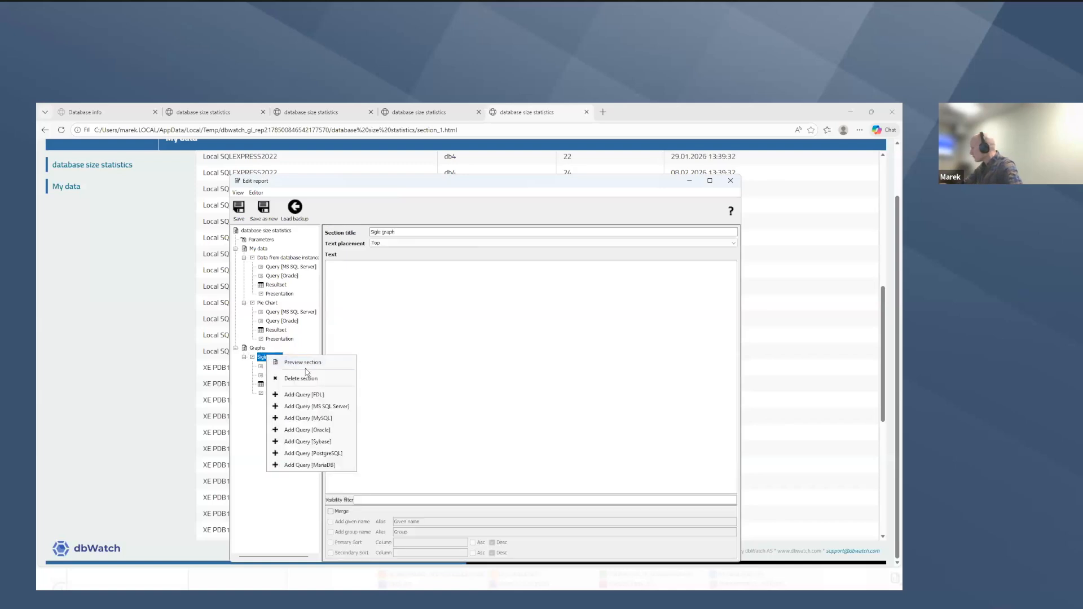
pyautogui.click(310, 366)
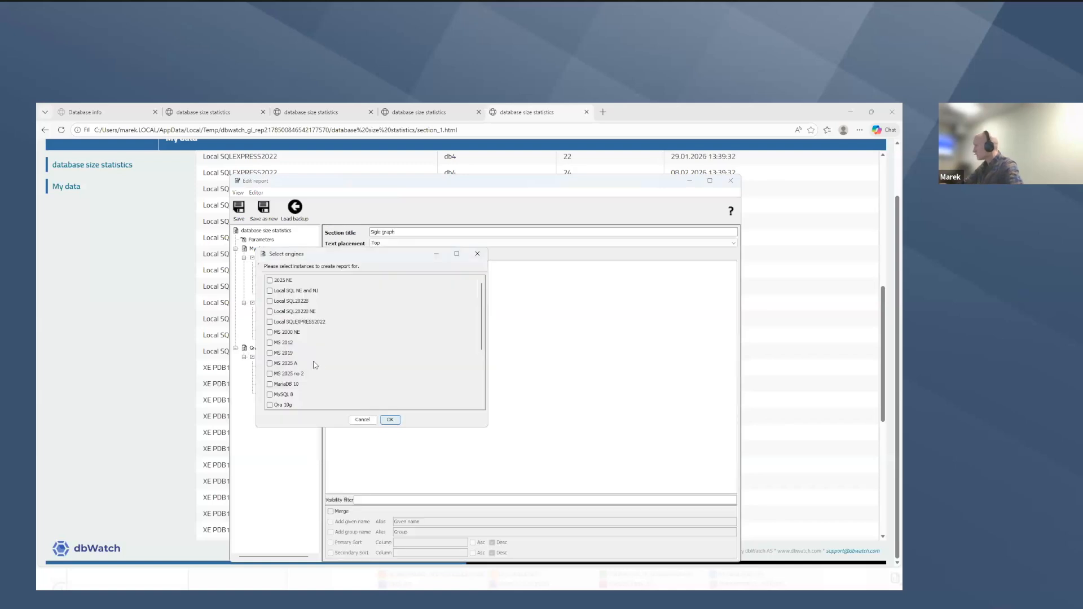
pyautogui.click(270, 312)
pyautogui.click(270, 311)
pyautogui.click(269, 301)
pyautogui.click(389, 420)
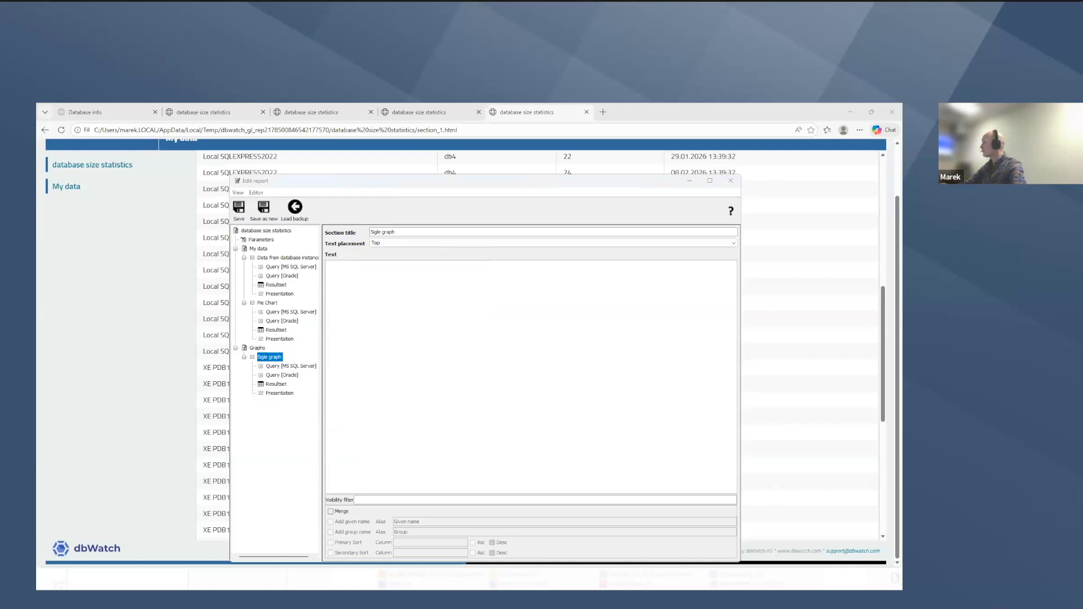
pyautogui.scroll(-1, 554, 350)
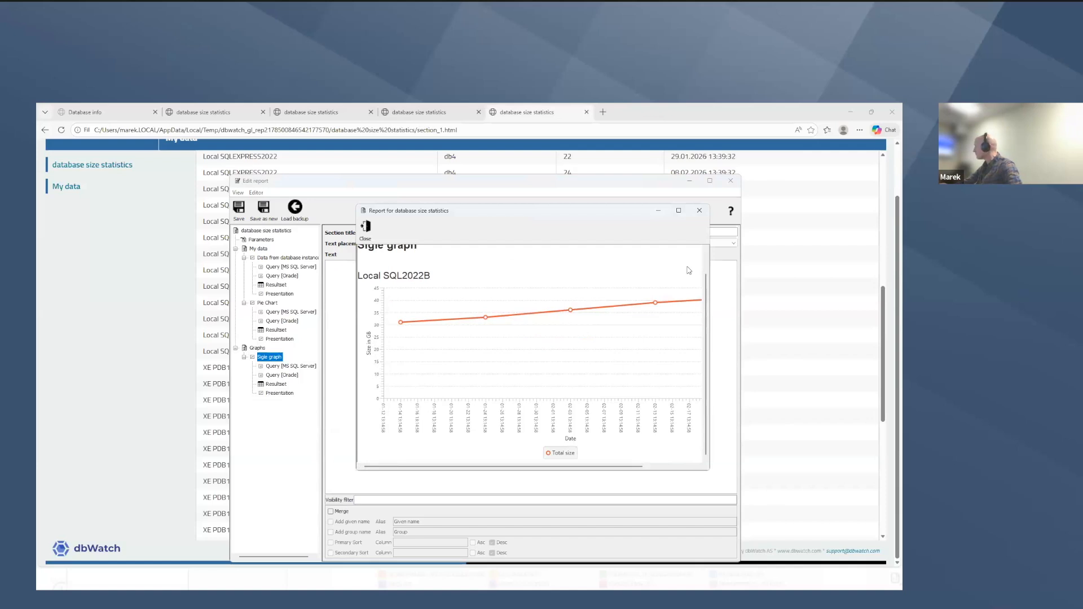
pyautogui.click(699, 211)
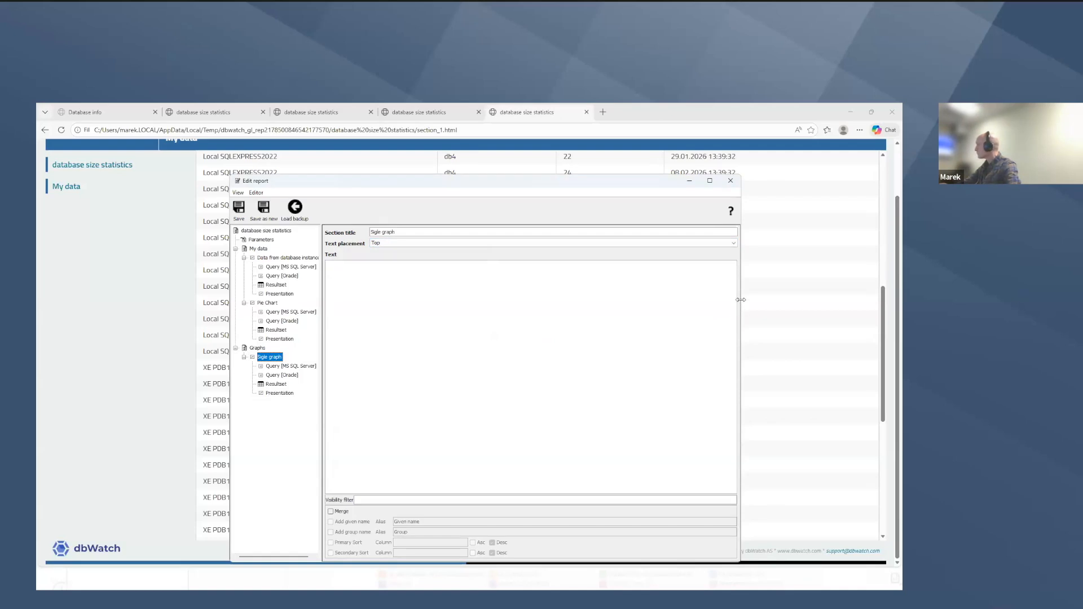
# Widen the report editor, add a section titled "Graph series" to the Graphs chapter and expand it
pyautogui.moveTo(741, 299); pyautogui.dragTo(809, 299)
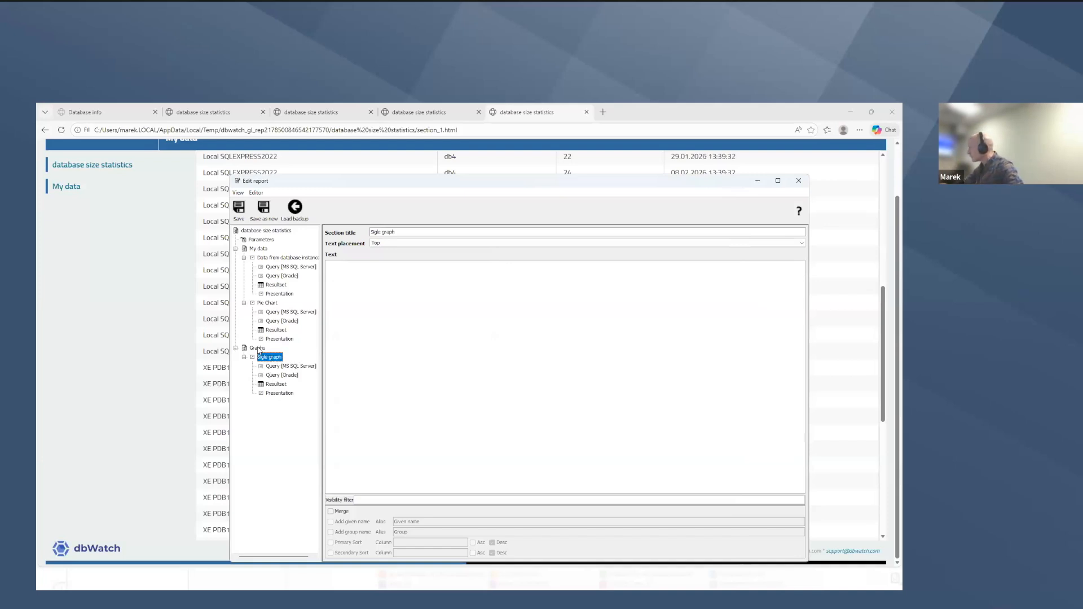
pyautogui.rightClick(257, 349)
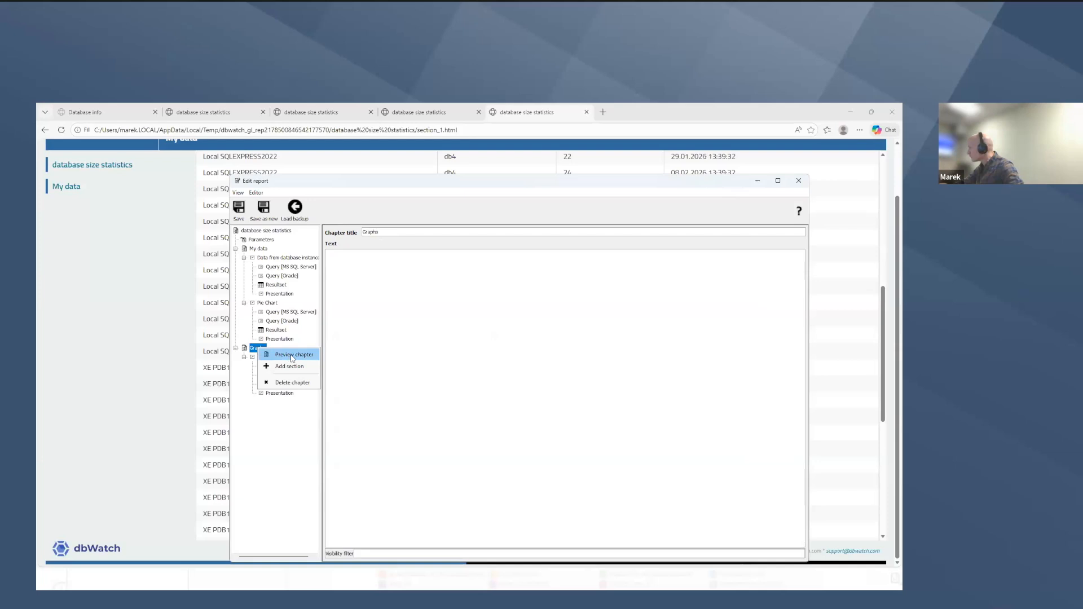
pyautogui.click(289, 366)
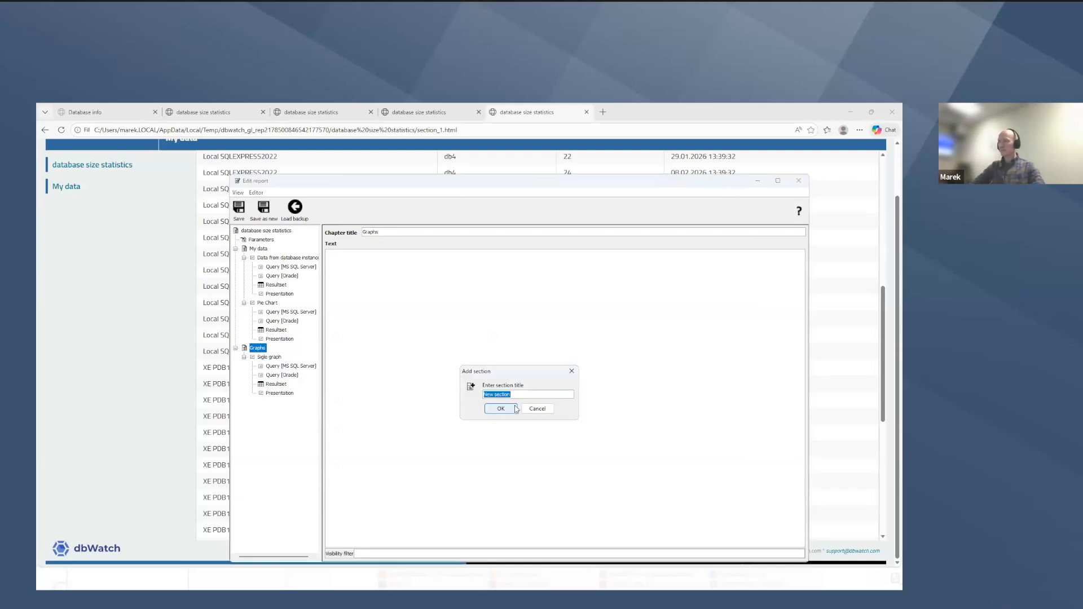
pyautogui.write('Graph ')
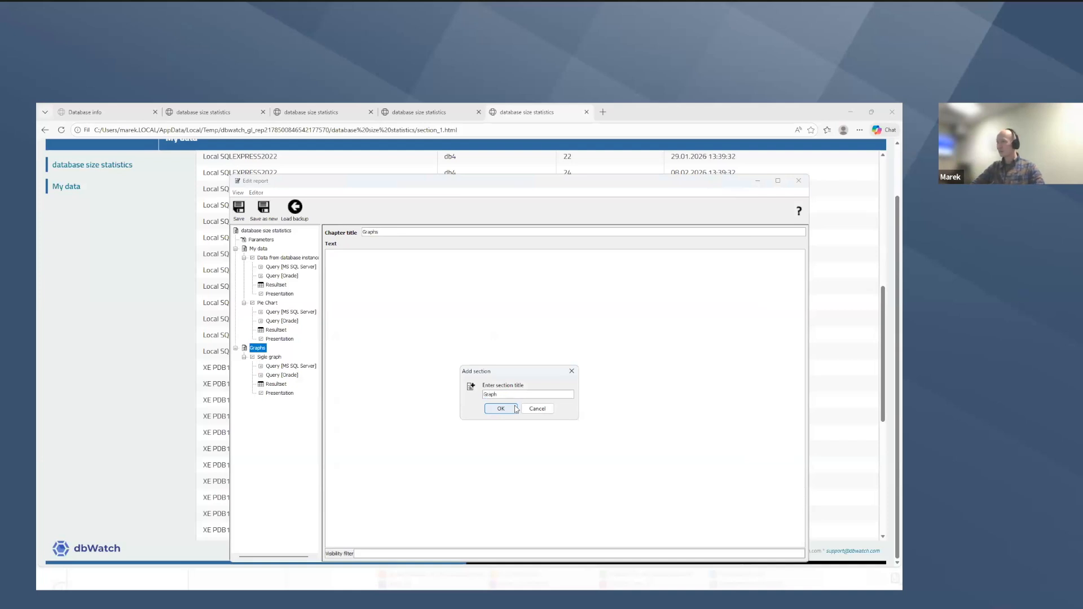
pyautogui.write('series')
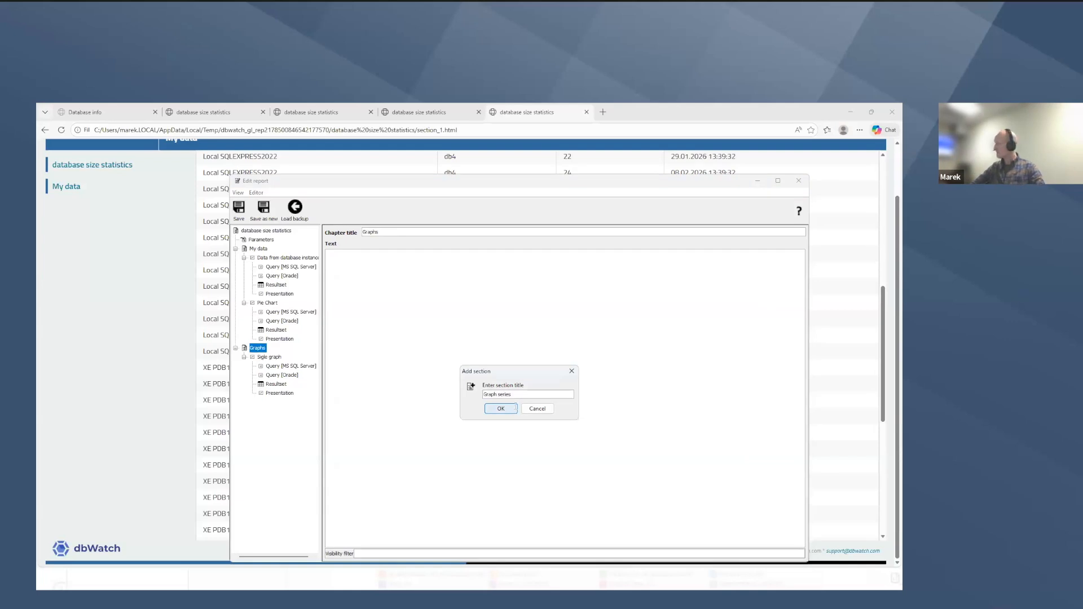
pyautogui.click(515, 407)
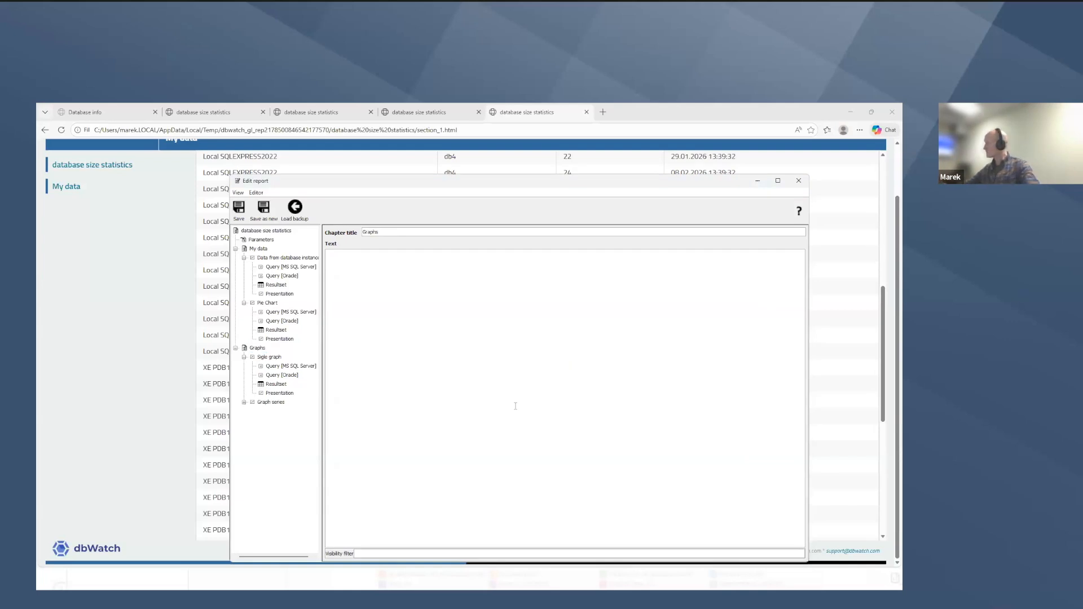
pyautogui.click(243, 402)
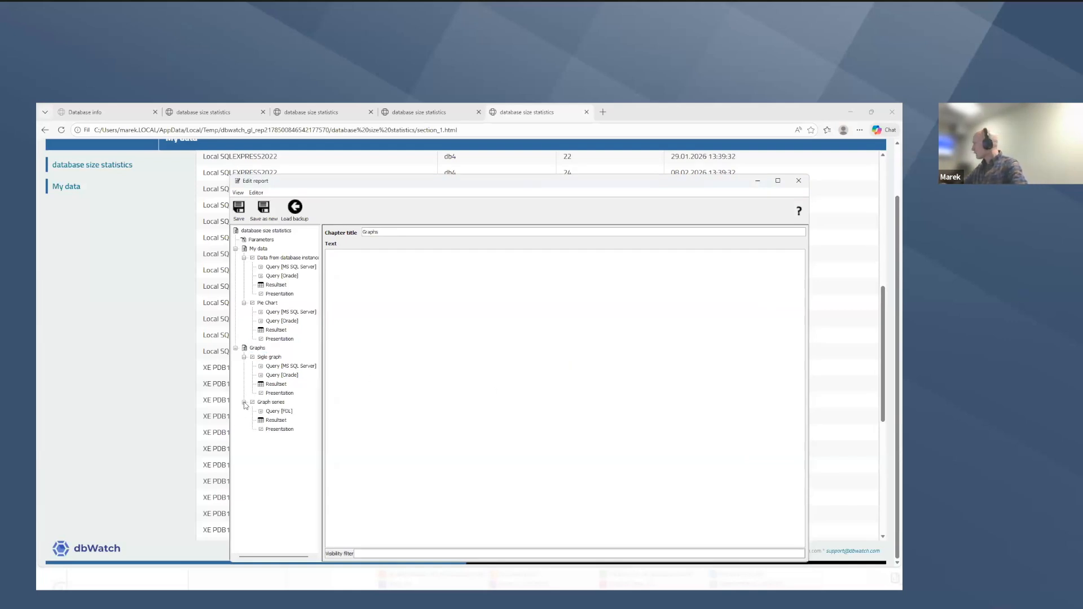
# Add an MS SQL Server query and an Oracle query, each supporting all versions, to the Graph series section
pyautogui.click(275, 402)
pyautogui.rightClick(275, 403)
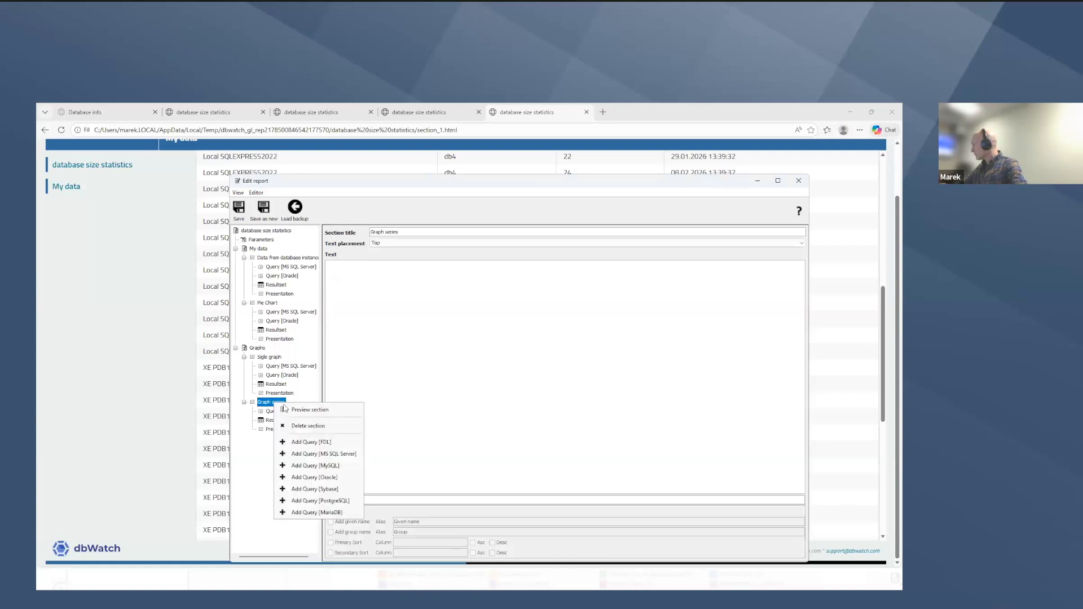
pyautogui.click(317, 454)
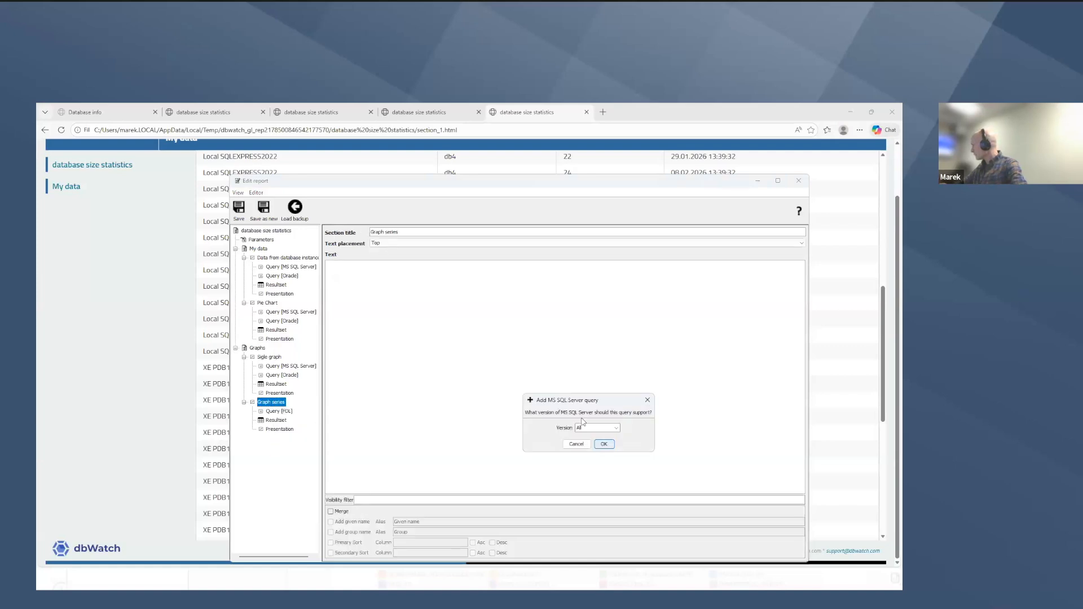
pyautogui.click(604, 445)
pyautogui.rightClick(269, 403)
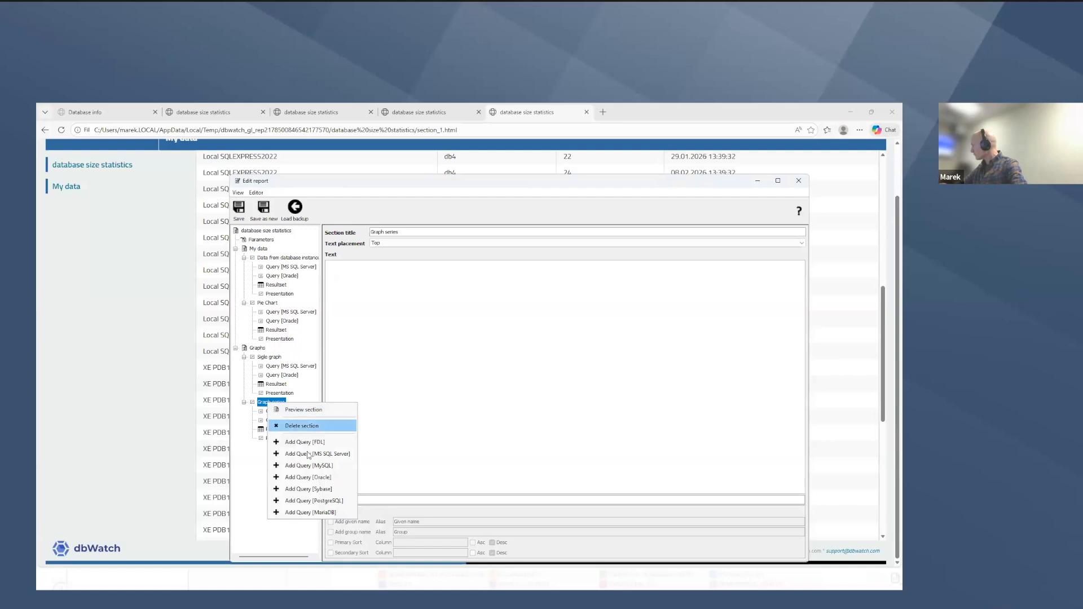
pyautogui.click(305, 477)
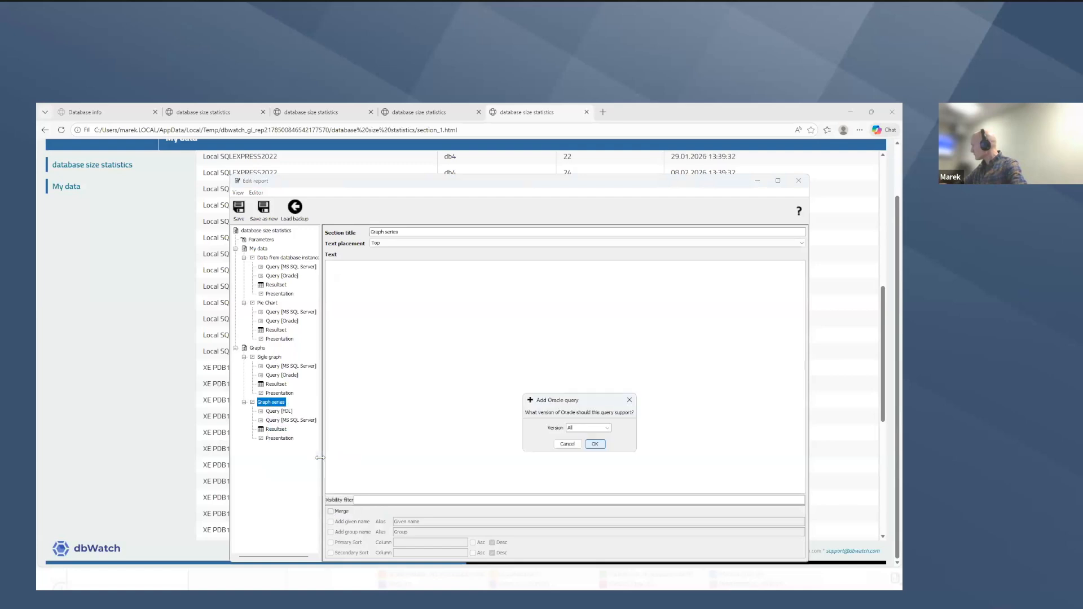
pyautogui.click(595, 444)
# Delete the FDL query from the Graph series section
pyautogui.click(271, 411)
pyautogui.rightClick(270, 412)
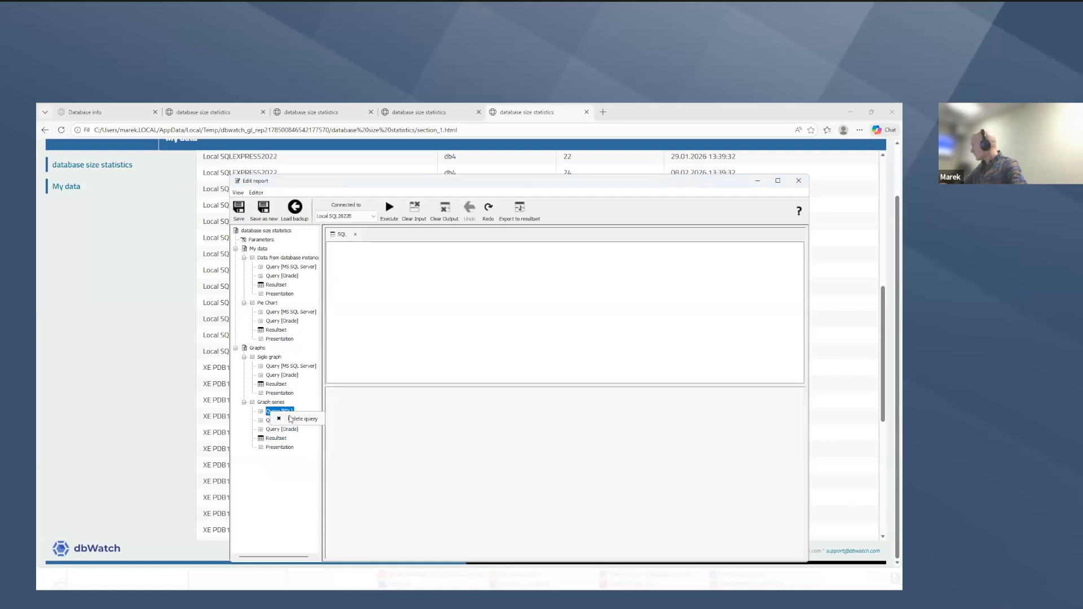
pyautogui.click(294, 420)
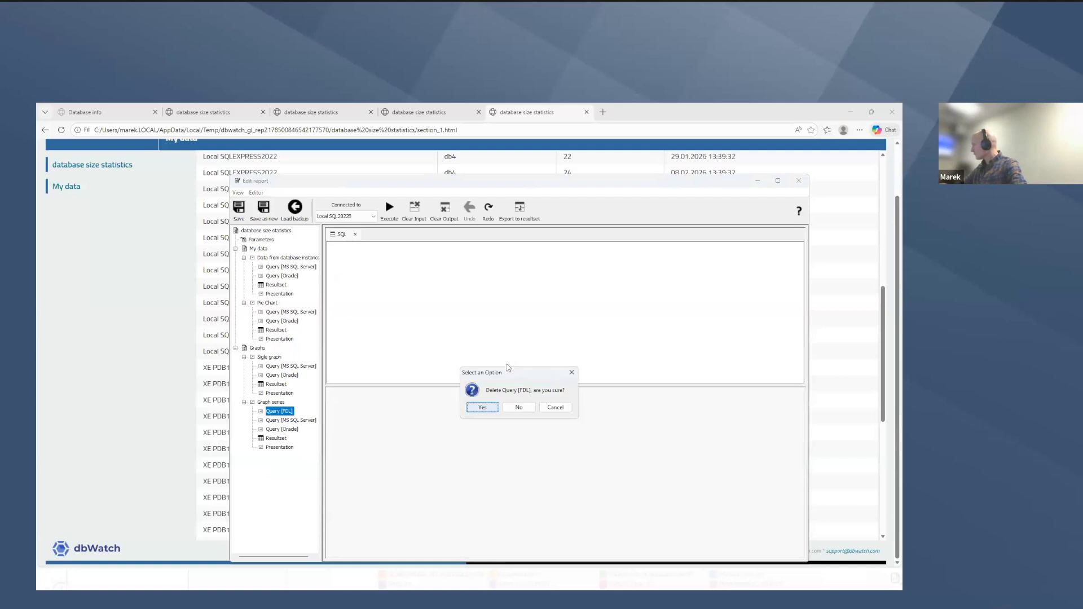
pyautogui.click(484, 411)
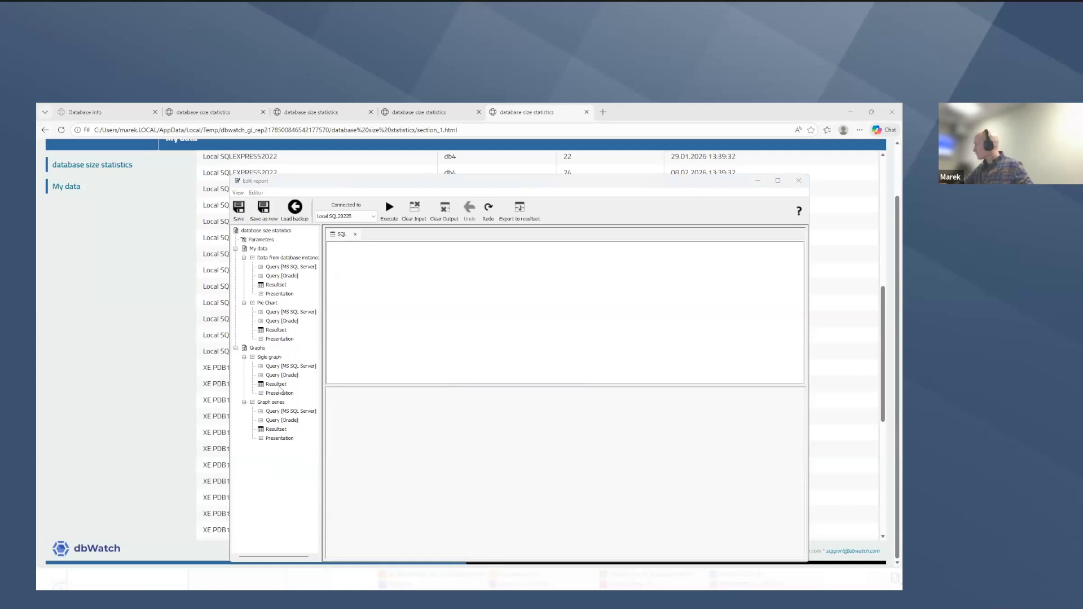
# In the Graph series MS SQL Server query, enter and run: select db_name "DB", histr_date "Date", size_val "Total size" from a_db..db_info order by 2 asc
pyautogui.click(284, 412)
pyautogui.write('select db_name "DB", histr_date "Date", size_val "Total size" from a_db..db_info order by 2 asc')
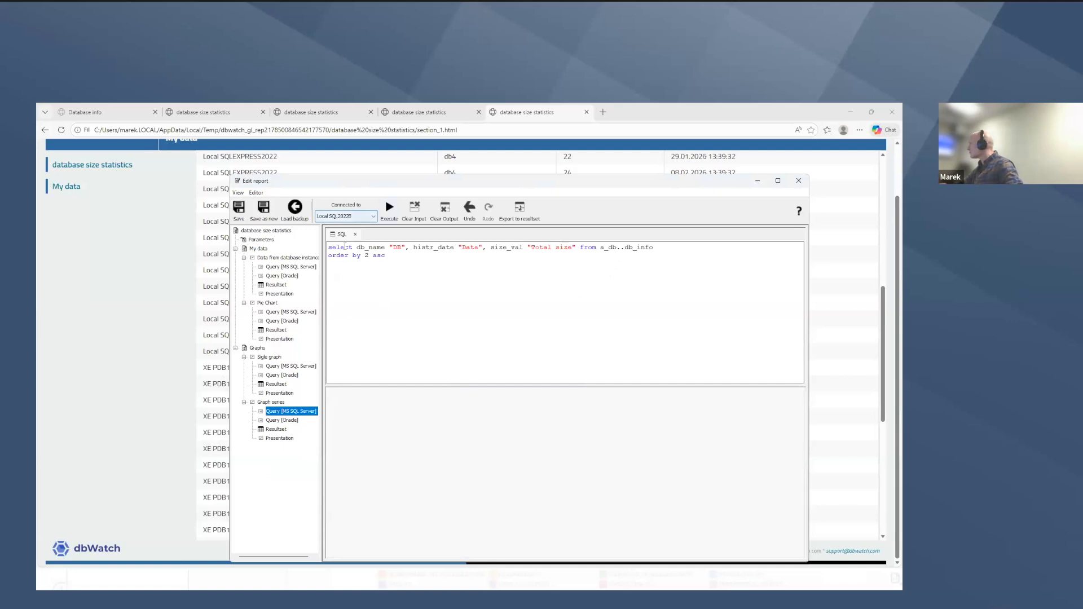
pyautogui.click(389, 207)
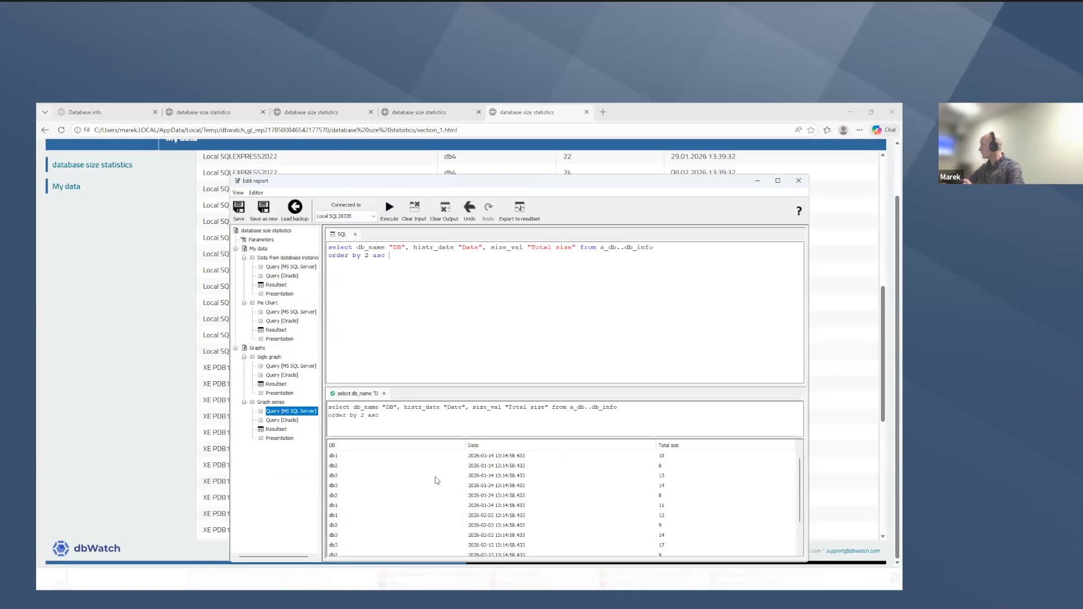
pyautogui.scroll(-2, 400, 486)
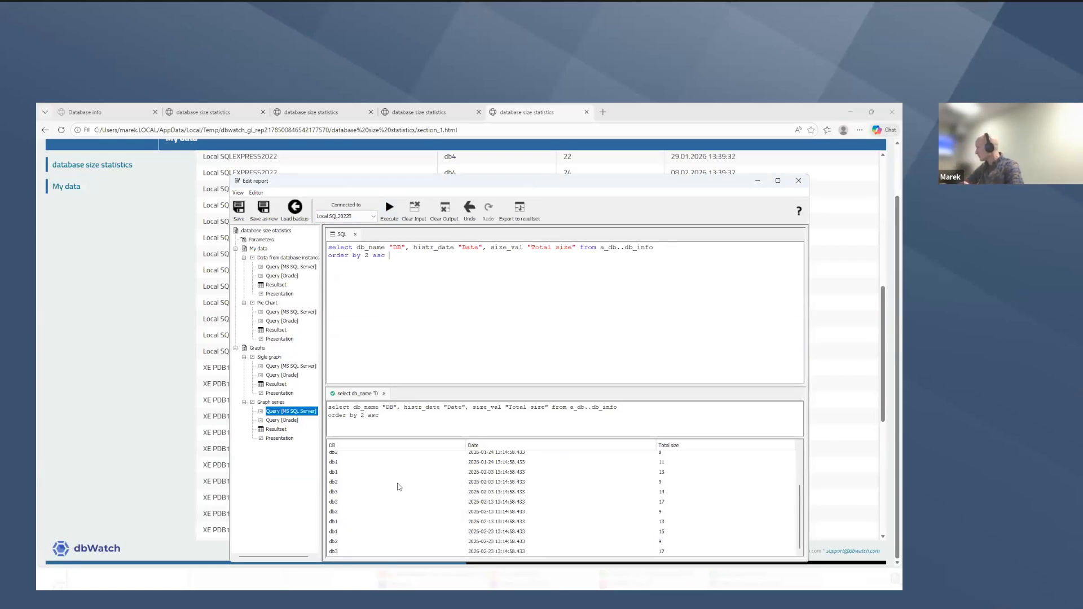
pyautogui.scroll(1, 359, 479)
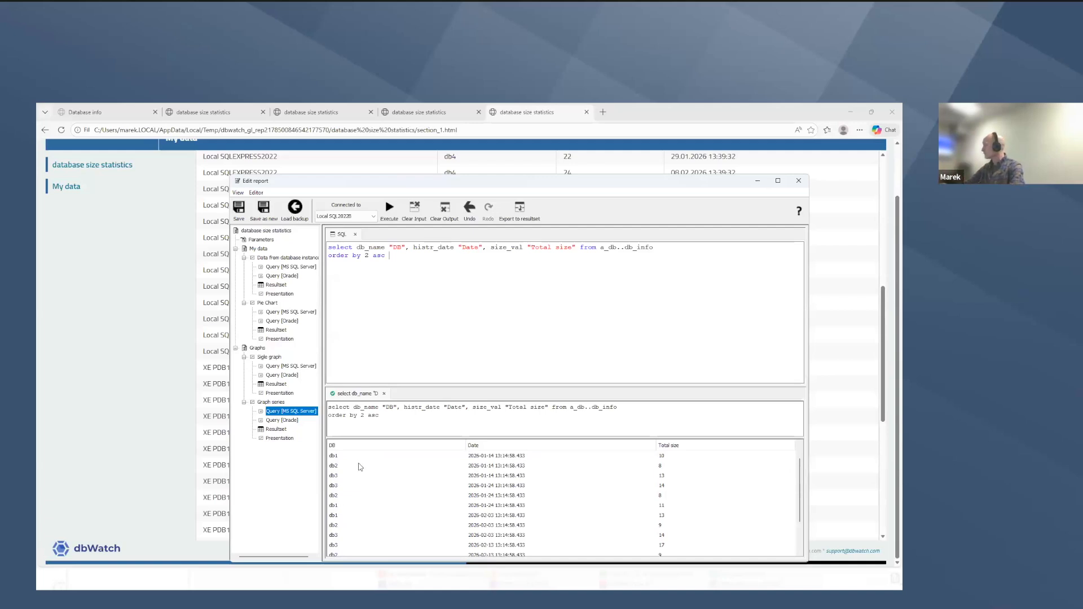
pyautogui.scroll(-2, 360, 467)
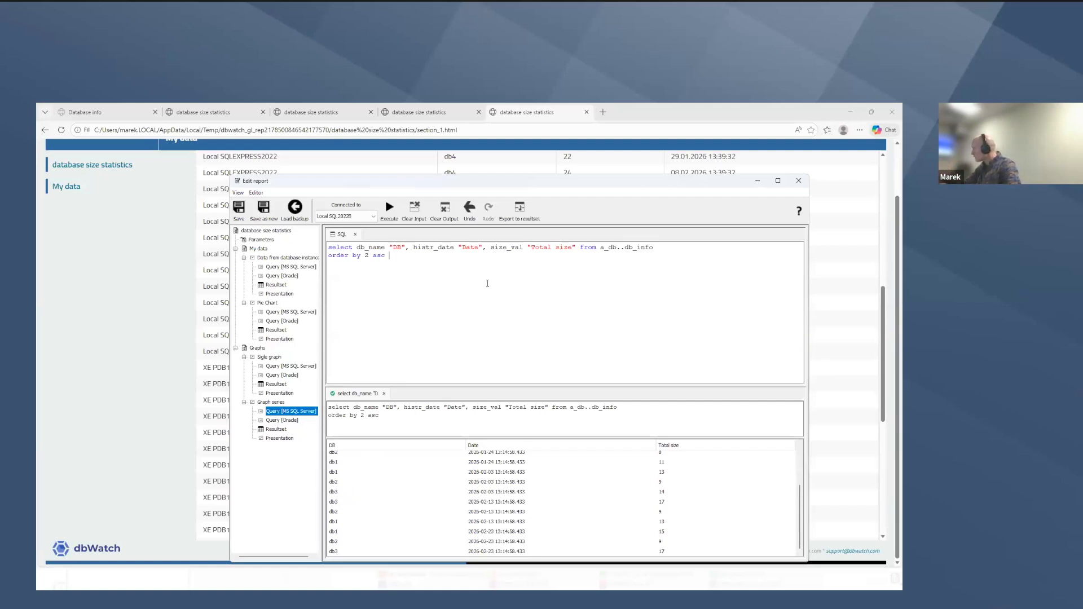
# Copy the SQL statement into the Graph series Oracle query and change its table reference to a_db.db_info
pyautogui.moveTo(389, 256); pyautogui.dragTo(320, 250)
pyautogui.hotkey('ctrl', 'c')
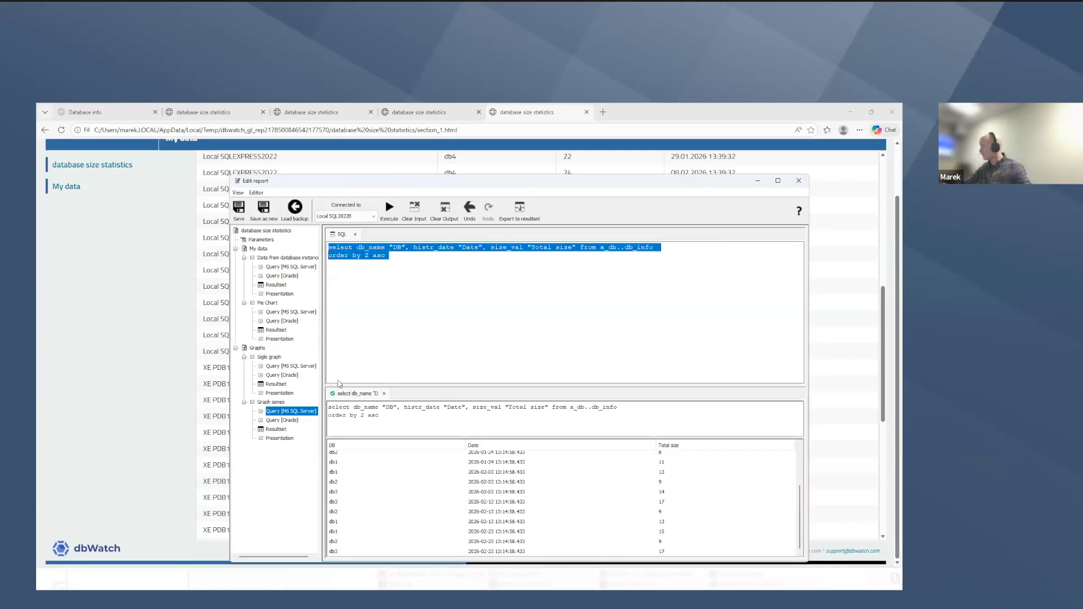
pyautogui.click(280, 420)
pyautogui.hotkey('ctrl', 'v')
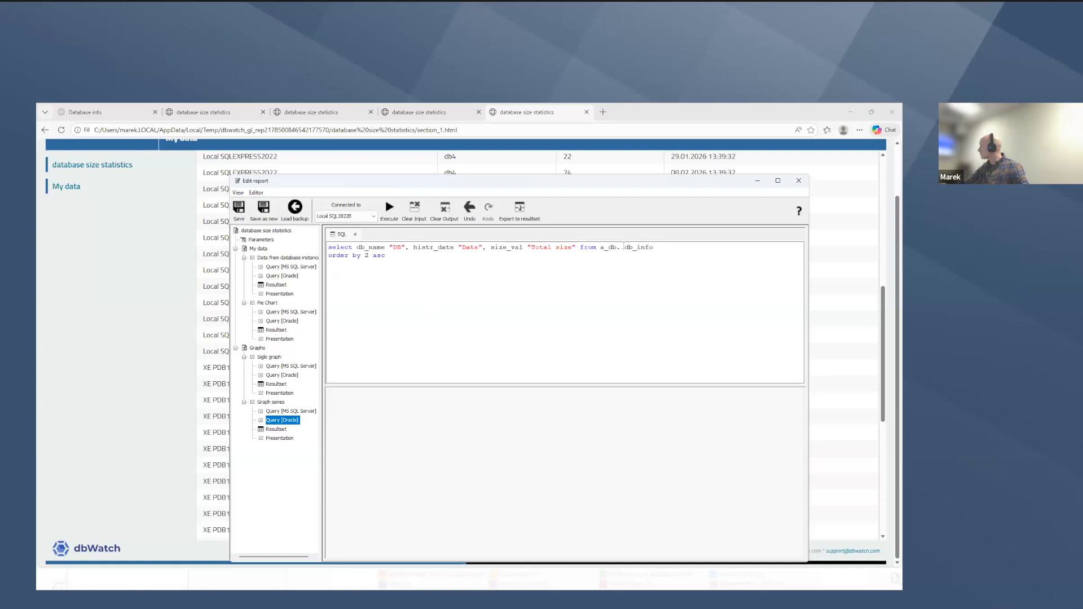
pyautogui.press('BackSpace')
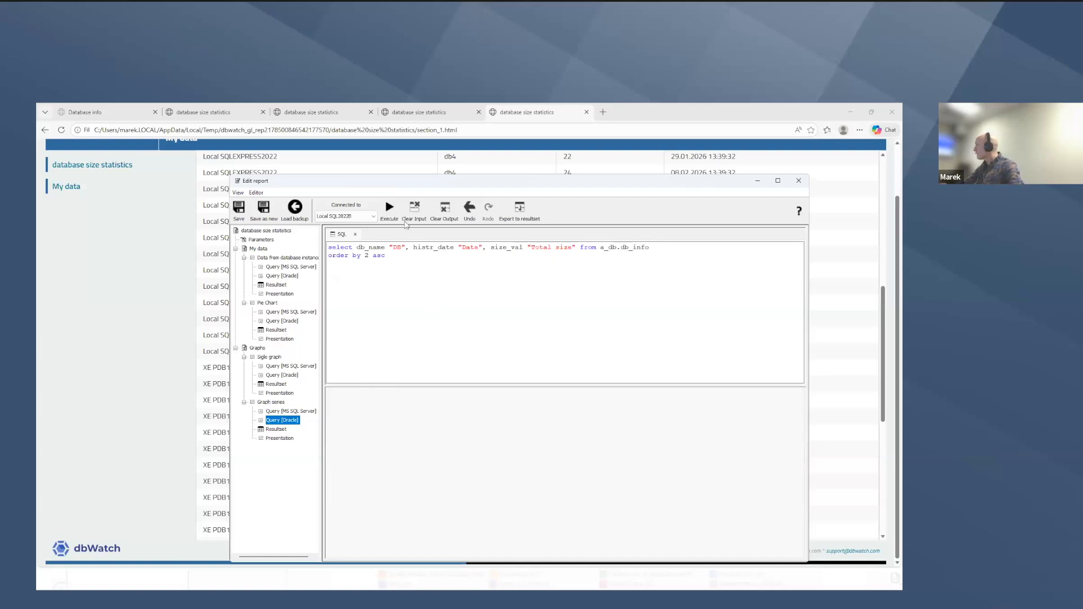
# Connect the Graph series Oracle query to the XE PDB1 instance and execute it
pyautogui.click(374, 217)
pyautogui.scroll(-3, 361, 263)
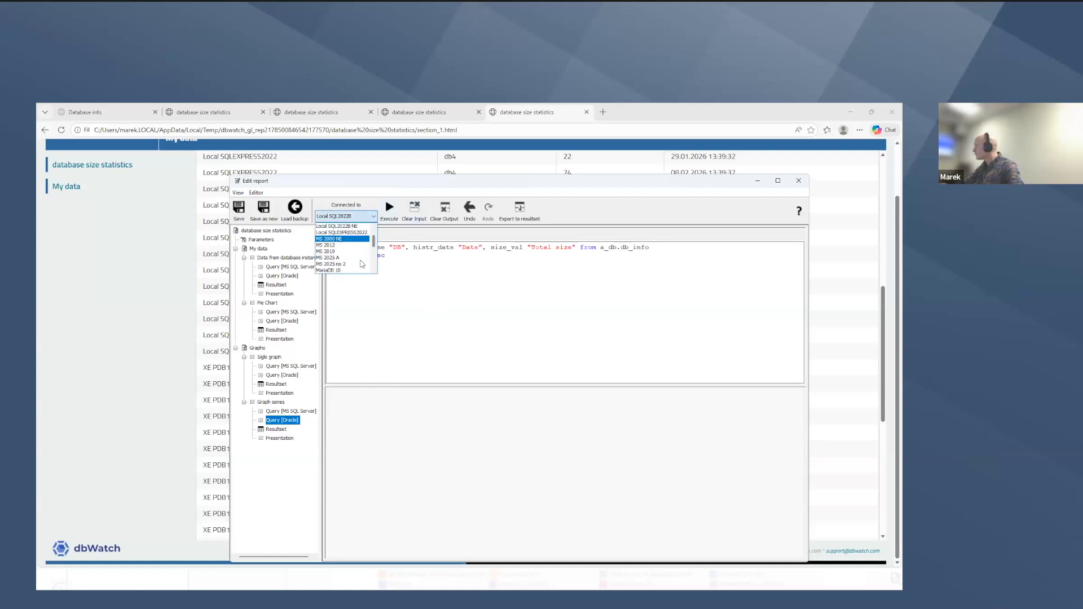
pyautogui.click(357, 271)
pyautogui.click(389, 210)
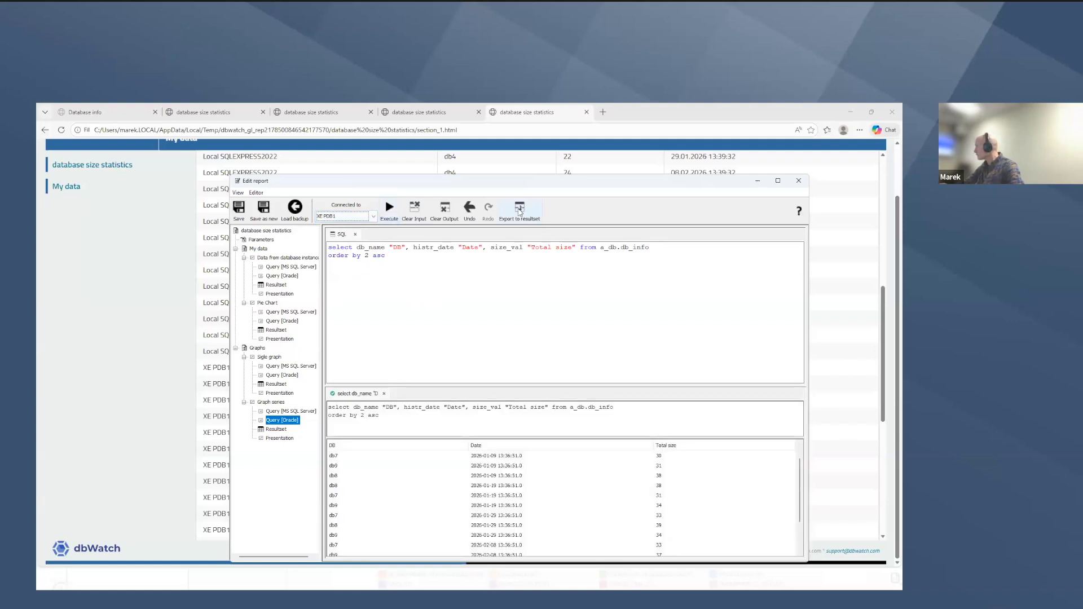
# Export the Oracle query's columns to the Graph series resultset and label DB as DB, Date as Date and Total size as Size
pyautogui.click(520, 212)
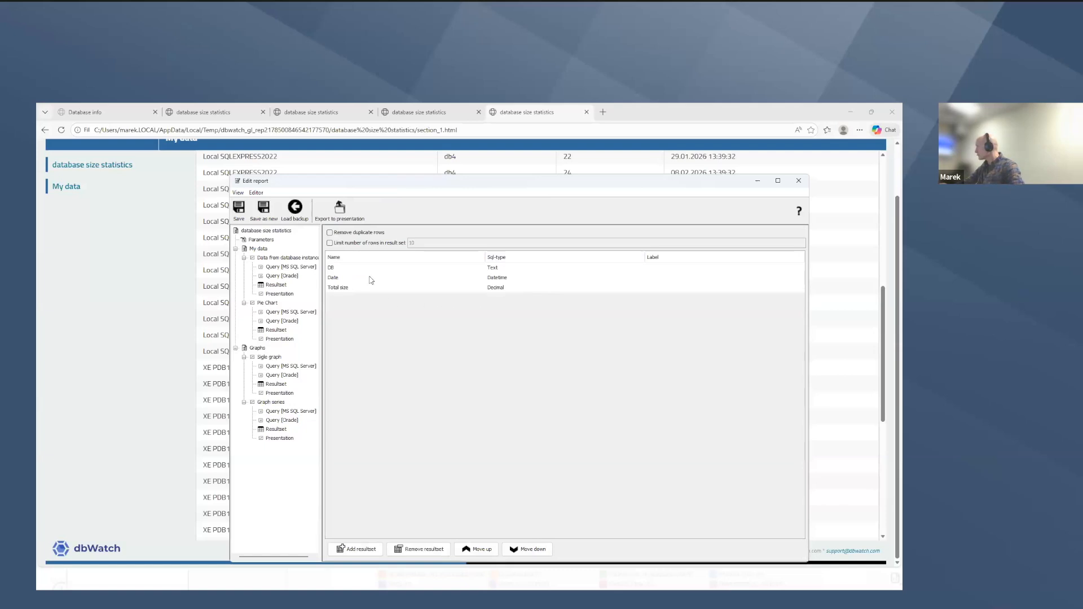
pyautogui.click(664, 269)
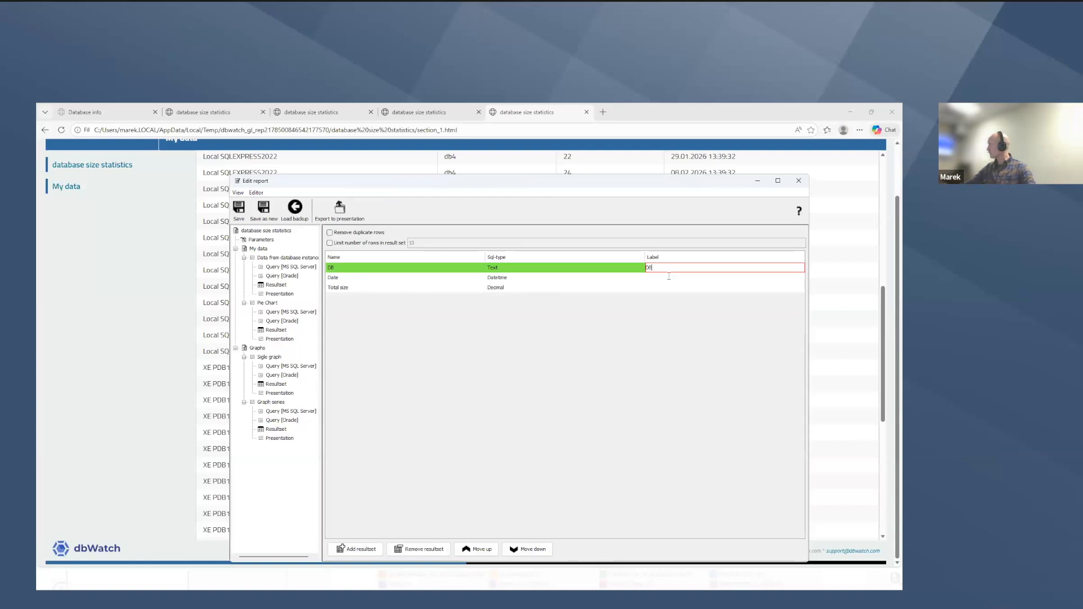
pyautogui.click(668, 276)
pyautogui.write('Da')
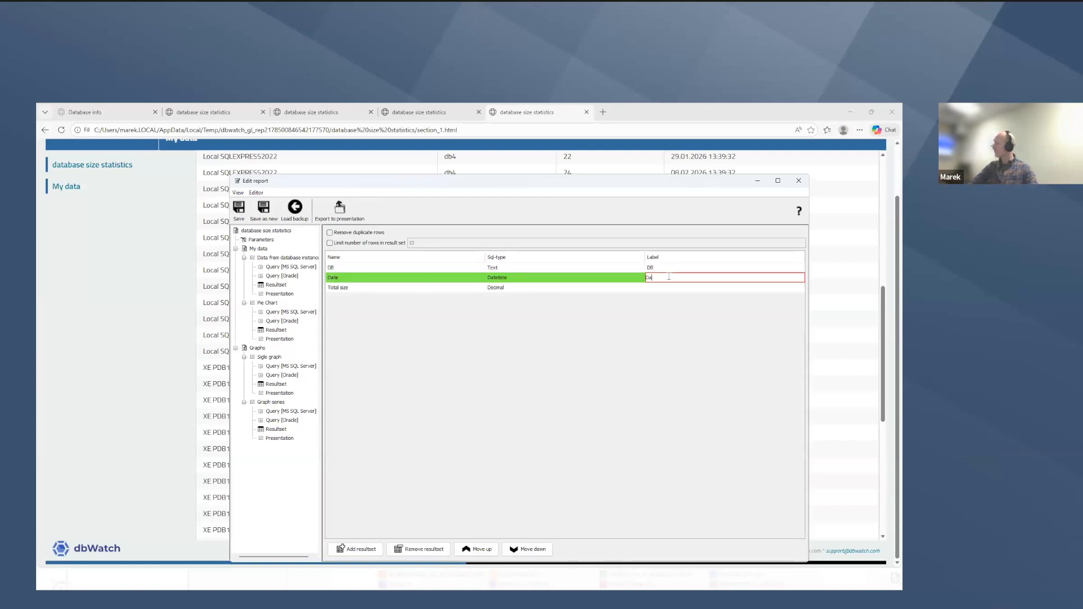
pyautogui.write('te')
pyautogui.press('Return')
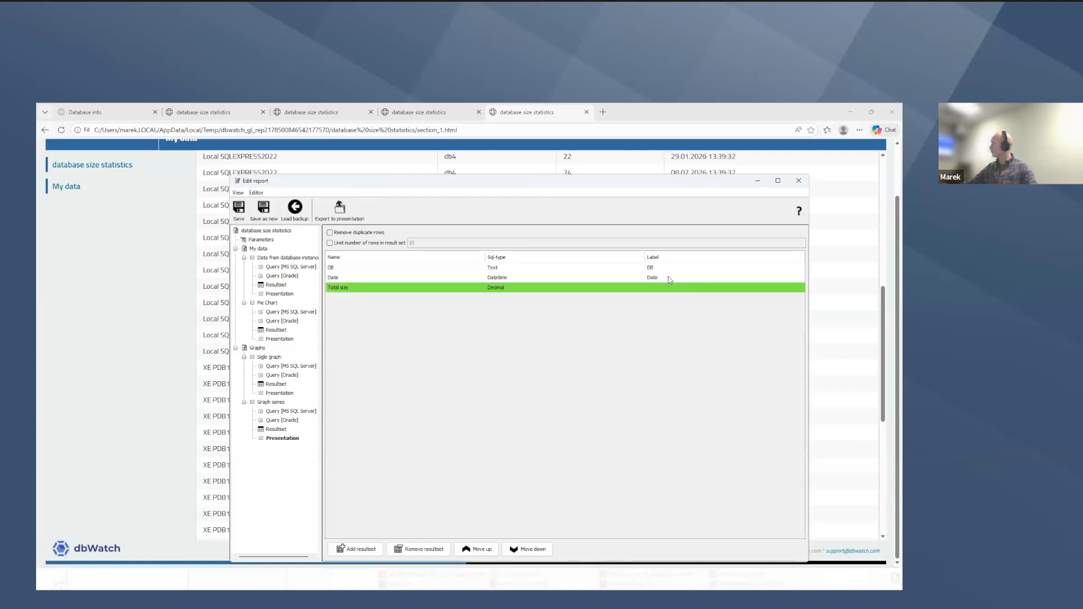
pyautogui.click(685, 287)
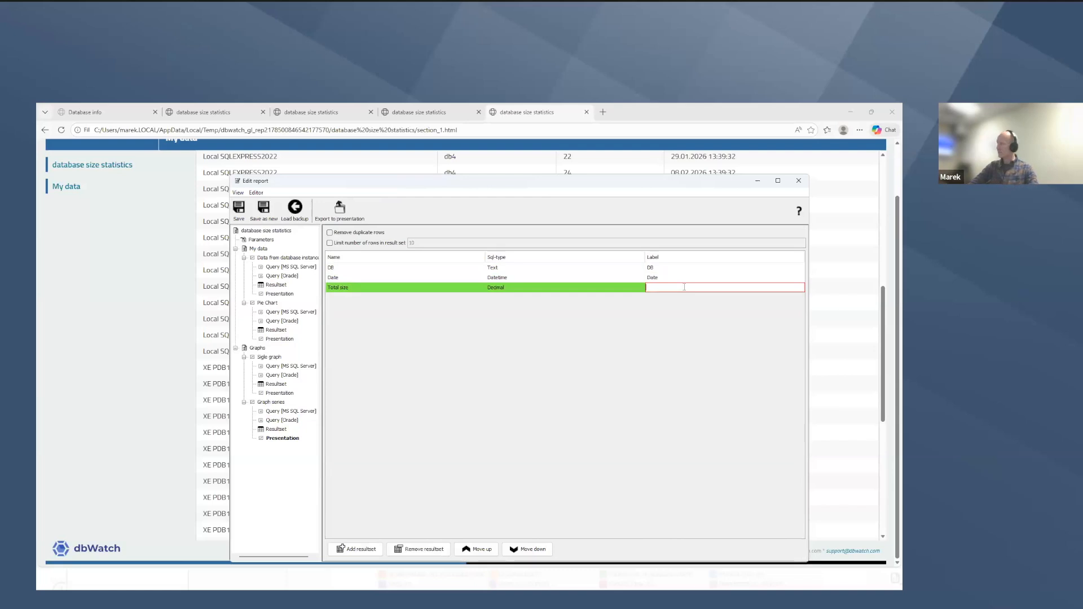
pyautogui.write('Size')
pyautogui.press('Return')
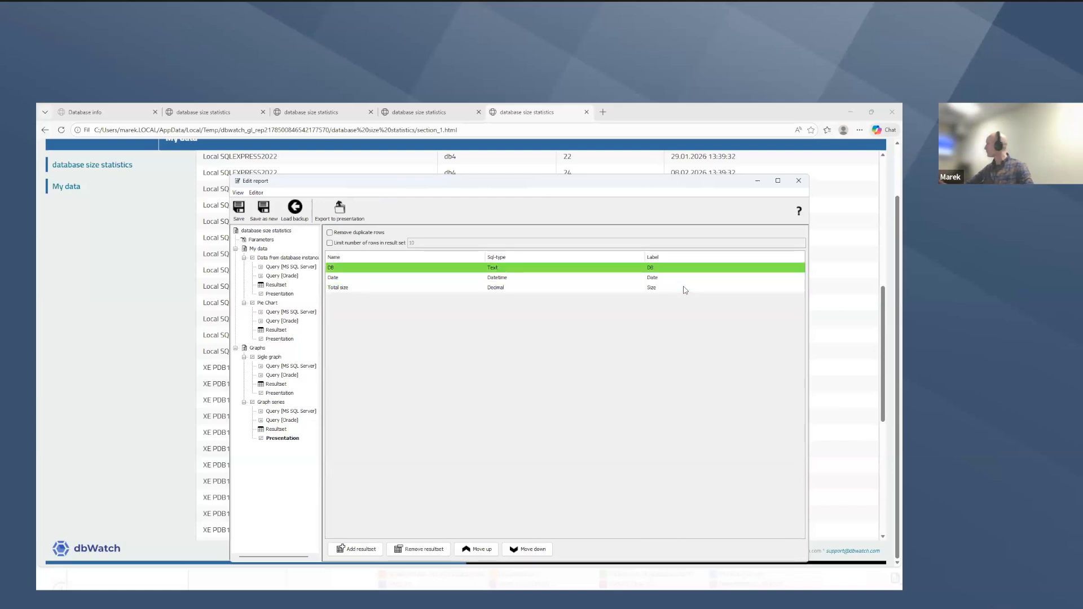
# Export the resultset to the Graph series presentation, set its type to Category chart - Series and plot Total size
pyautogui.click(340, 210)
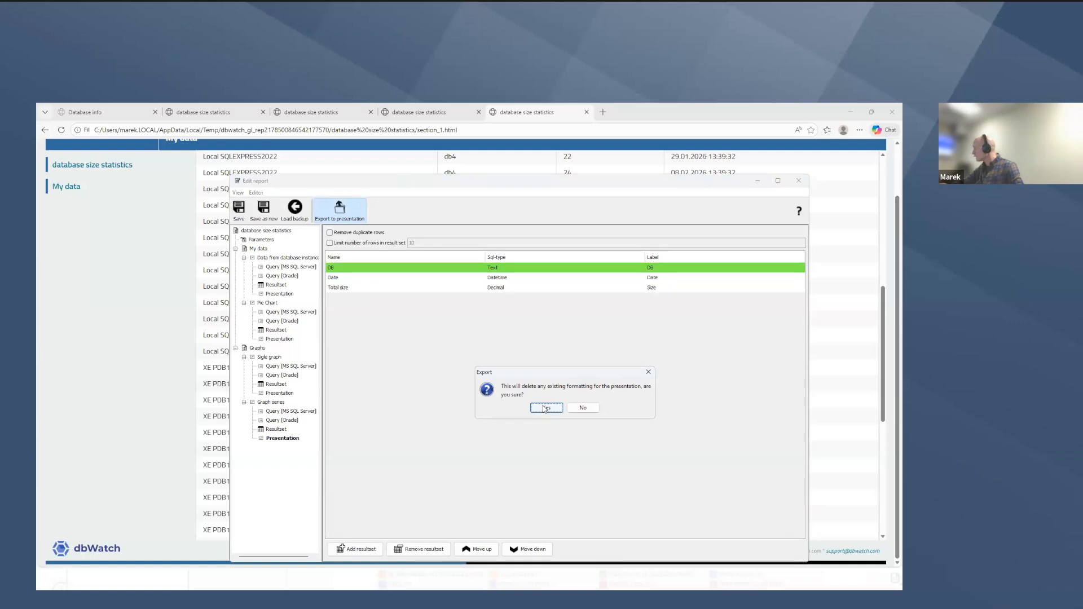
pyautogui.click(544, 408)
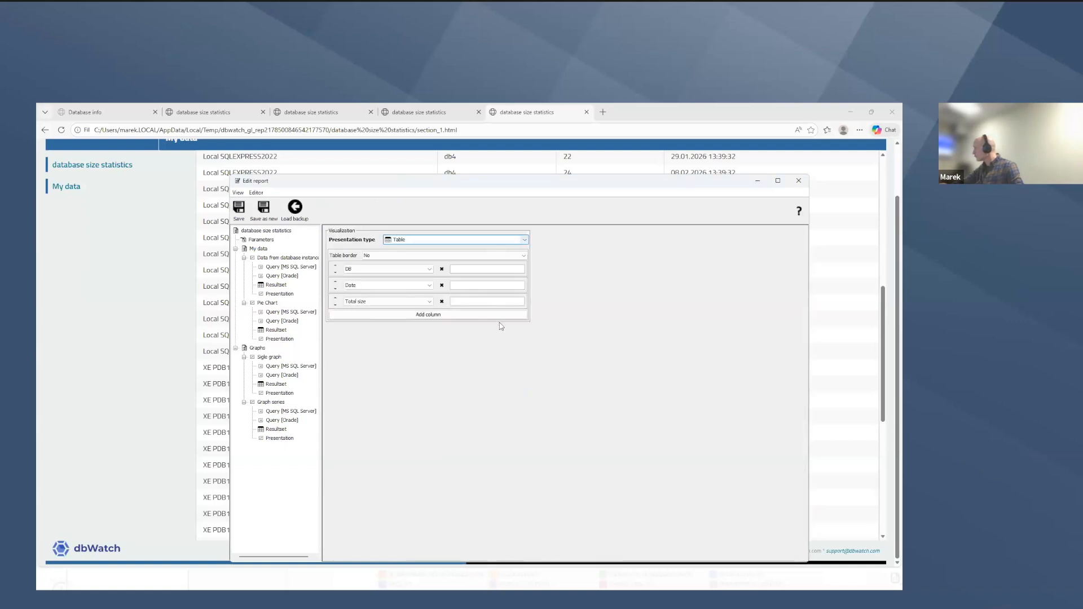
pyautogui.click(527, 240)
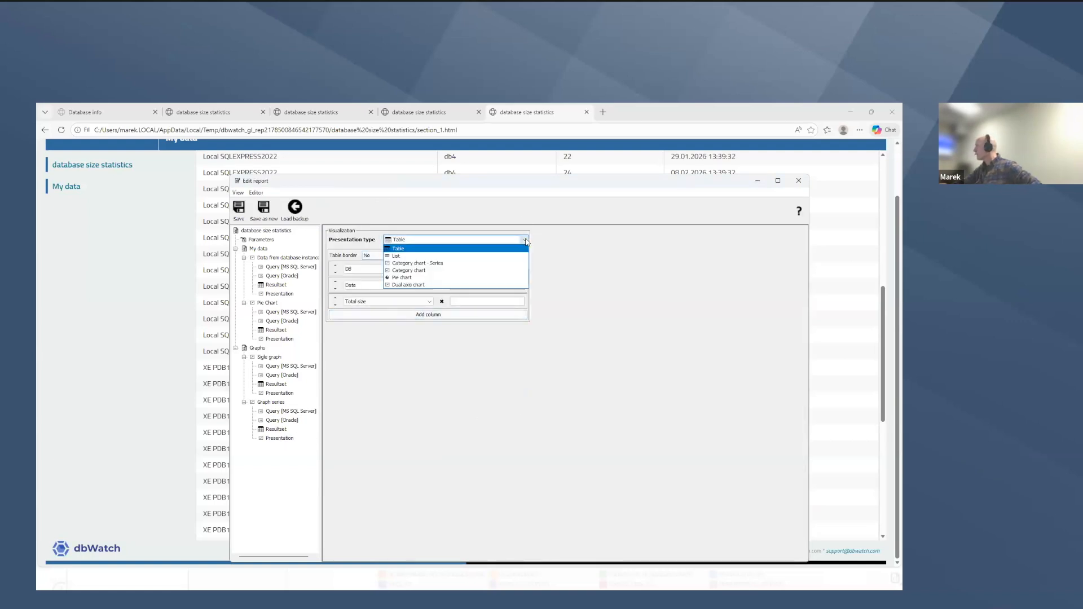
pyautogui.click(422, 264)
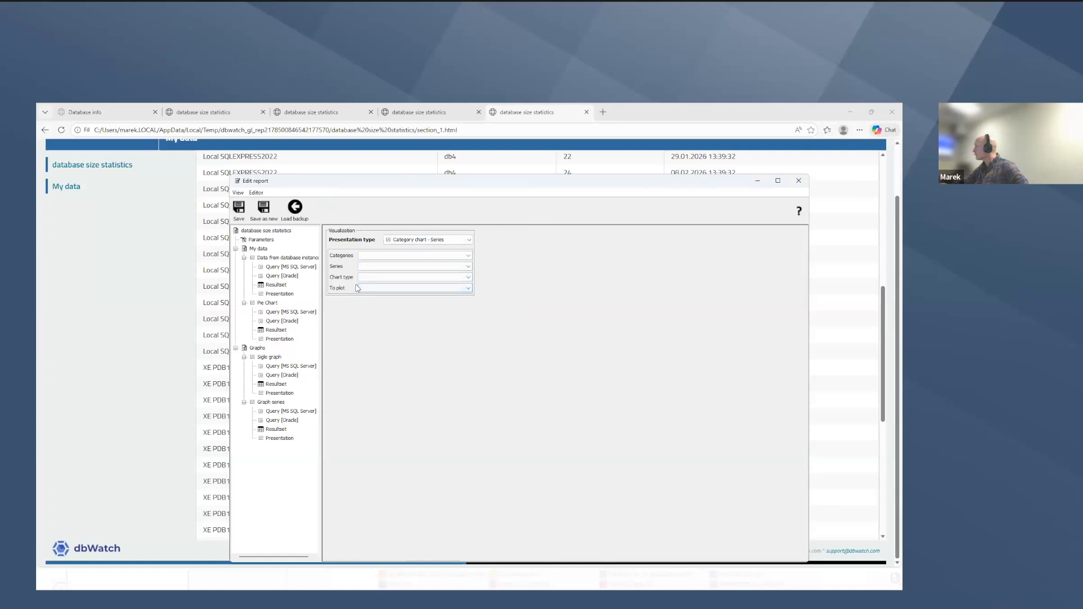
pyautogui.click(468, 288)
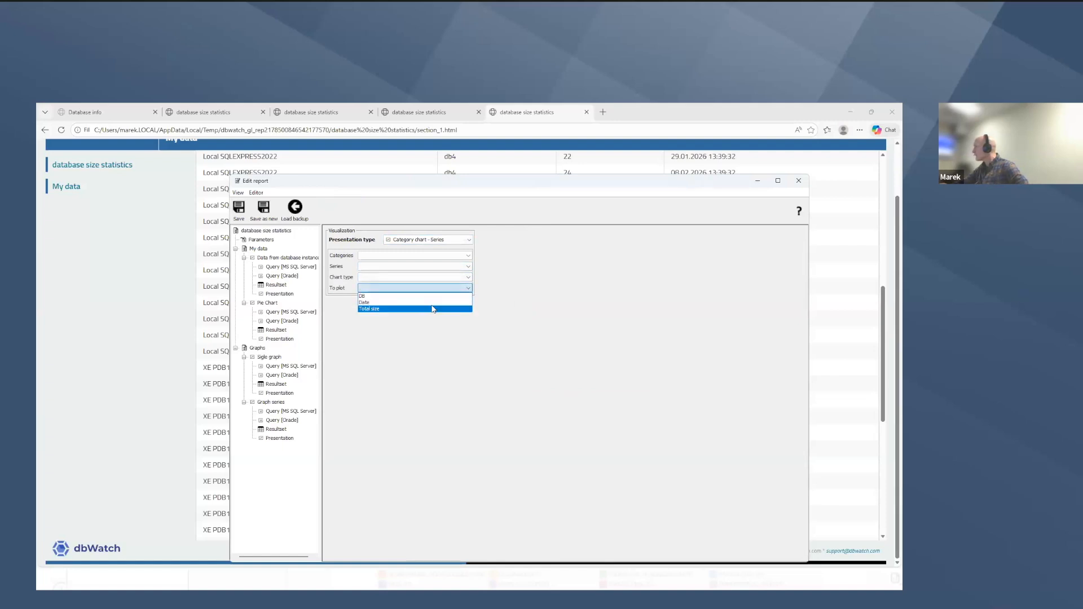
pyautogui.click(433, 310)
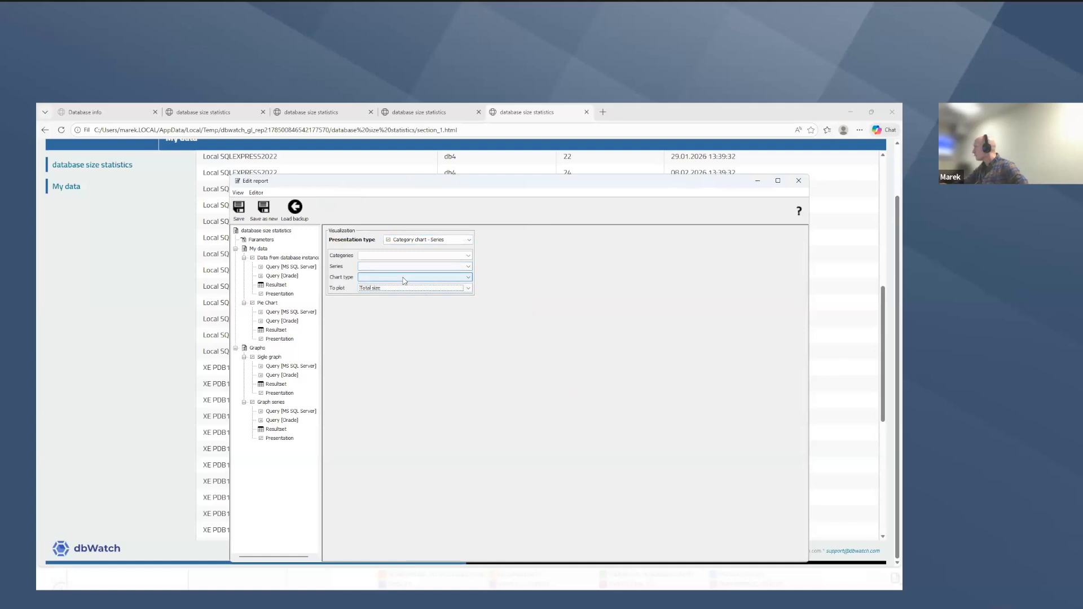
# Configure the Graph series chart with chart type Line, series DB and categories Date, and save the report
pyautogui.click(404, 281)
pyautogui.click(397, 286)
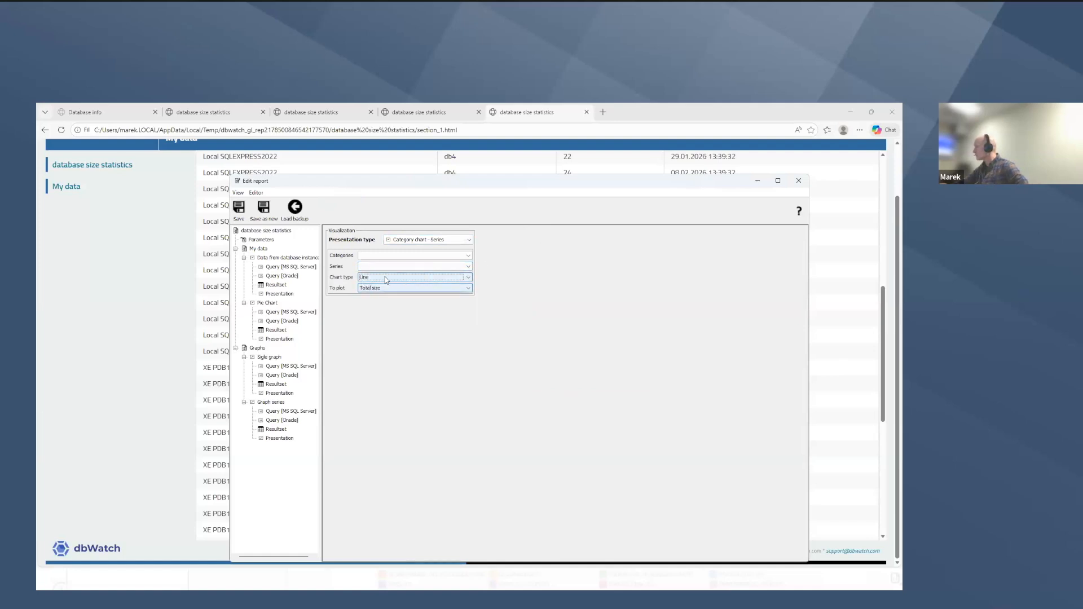
pyautogui.click(443, 266)
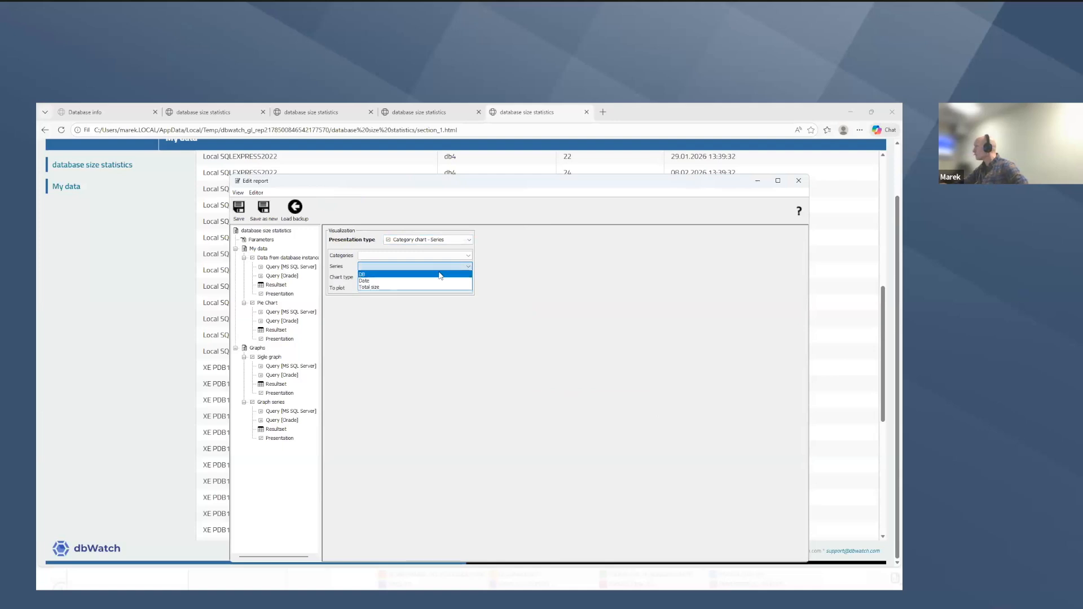
pyautogui.click(440, 275)
pyautogui.click(469, 257)
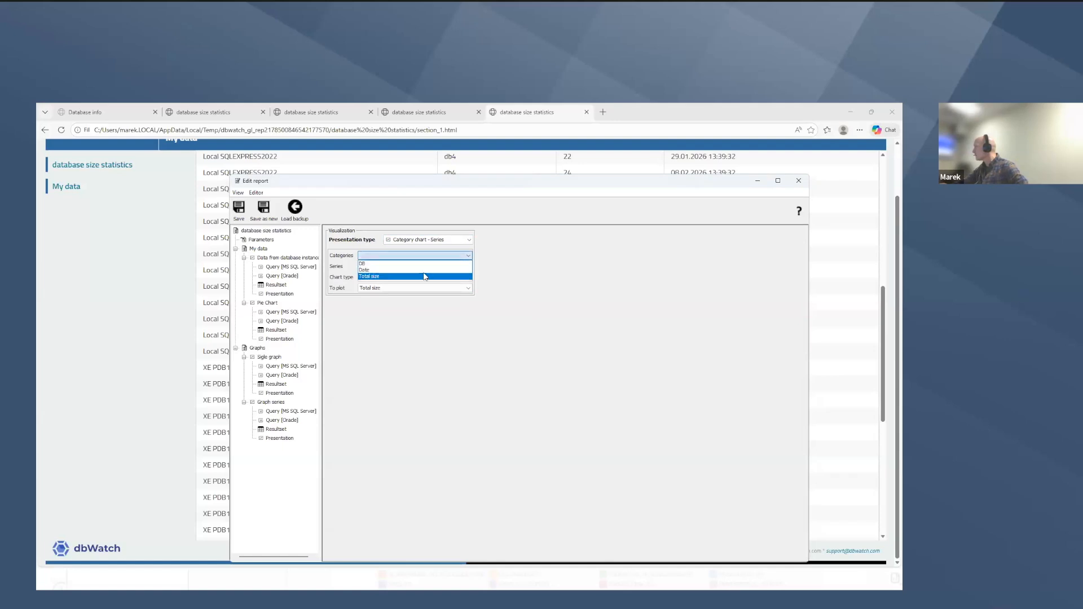
pyautogui.click(428, 270)
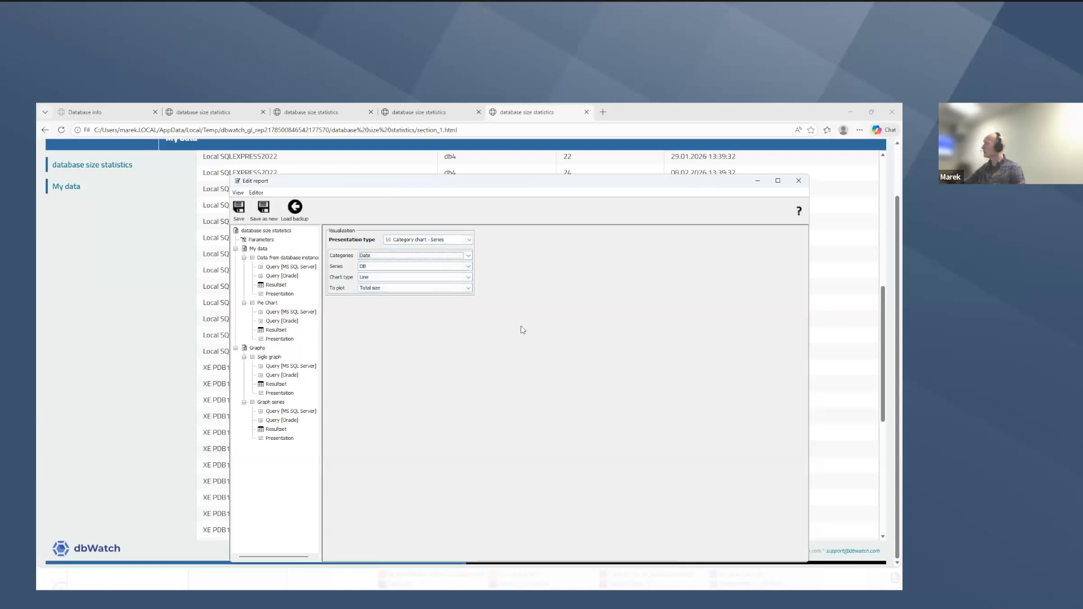
pyautogui.click(239, 209)
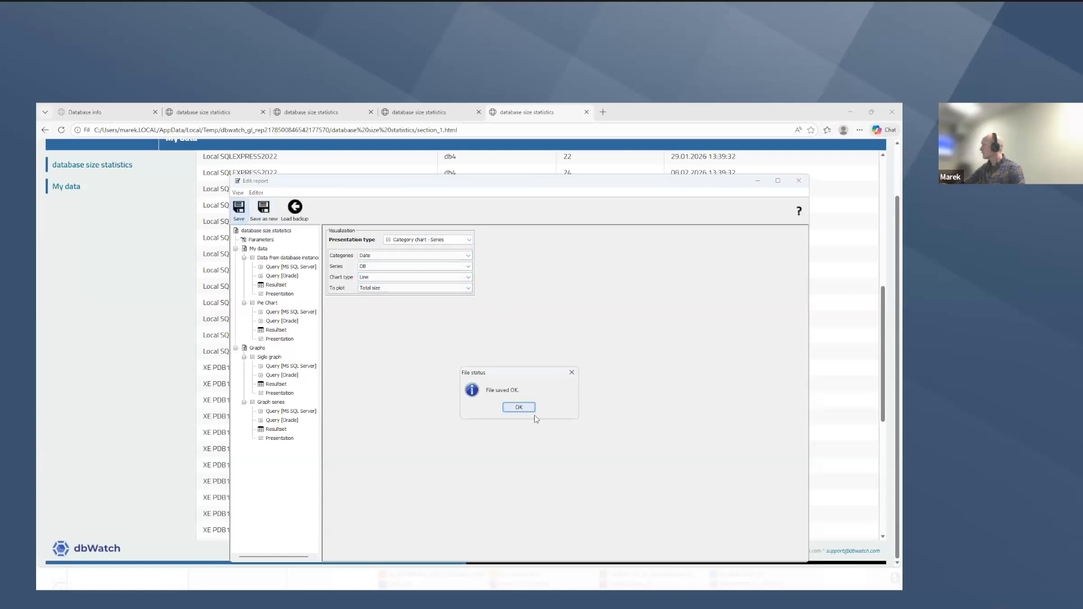
pyautogui.click(519, 407)
# Check the Sigle graph's result set and presentation and the Graph series section settings, and save the report again
pyautogui.click(276, 384)
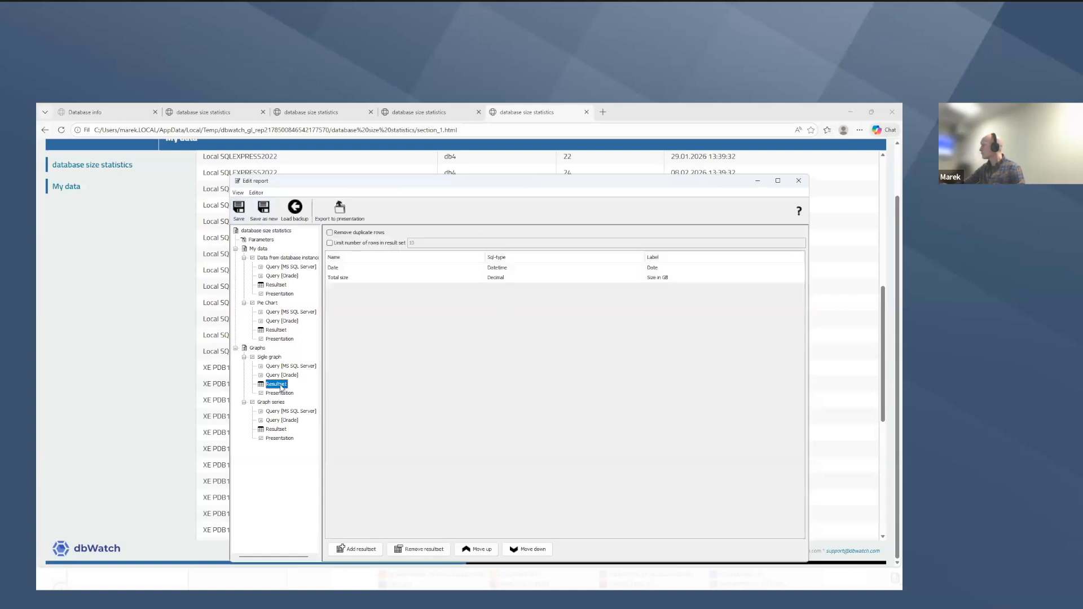
pyautogui.click(279, 393)
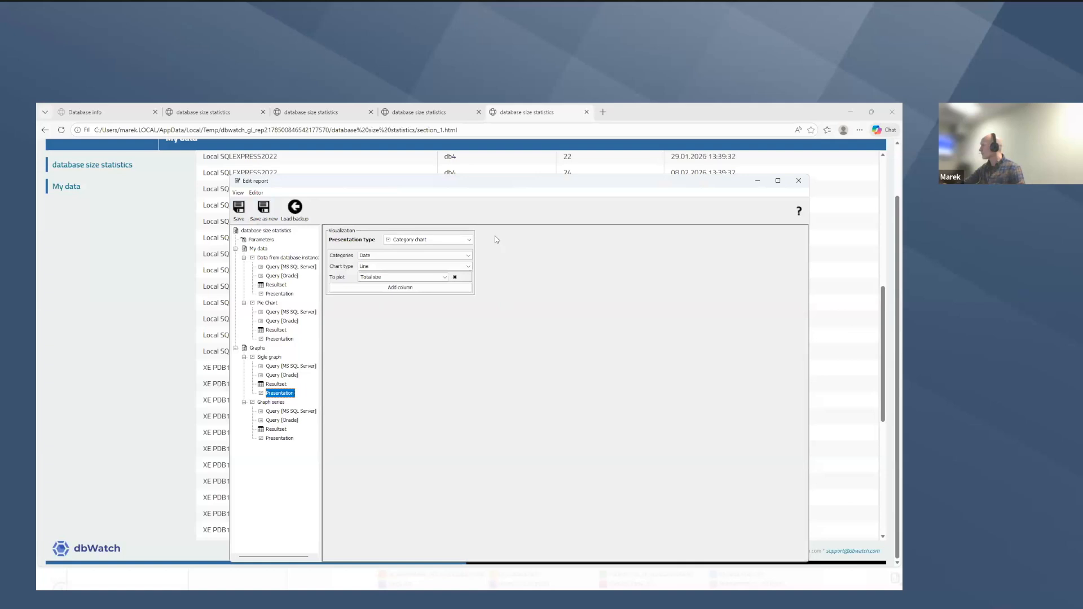
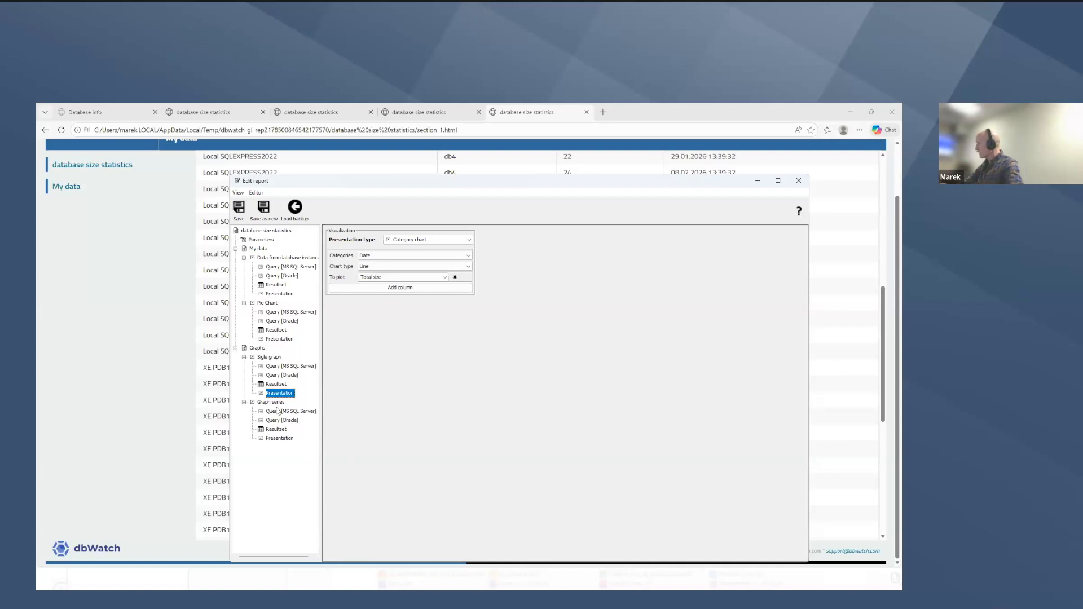
pyautogui.click(270, 357)
pyautogui.click(270, 402)
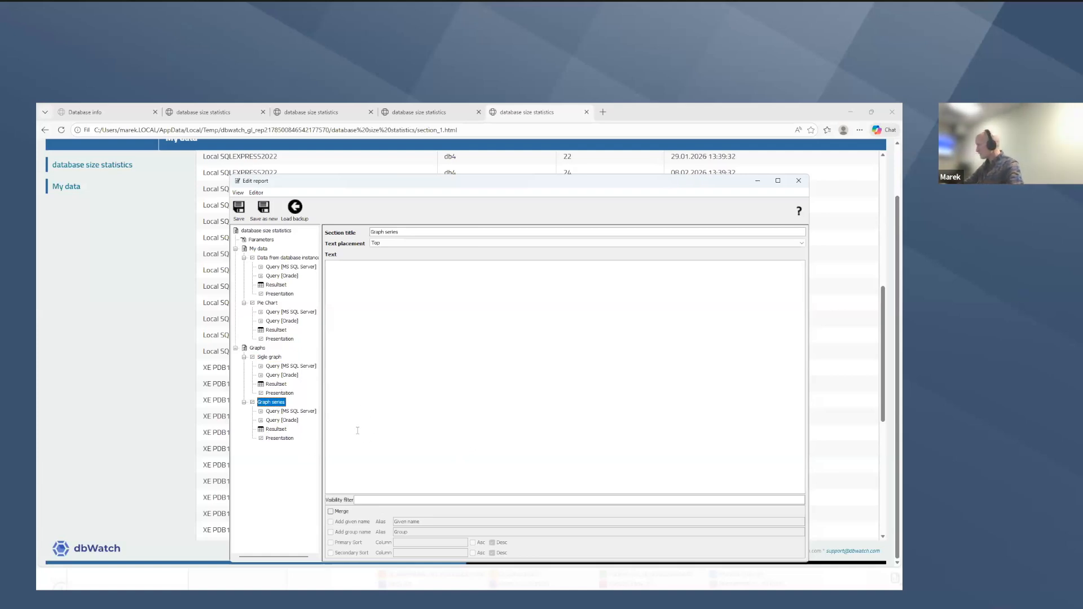
pyautogui.click(239, 209)
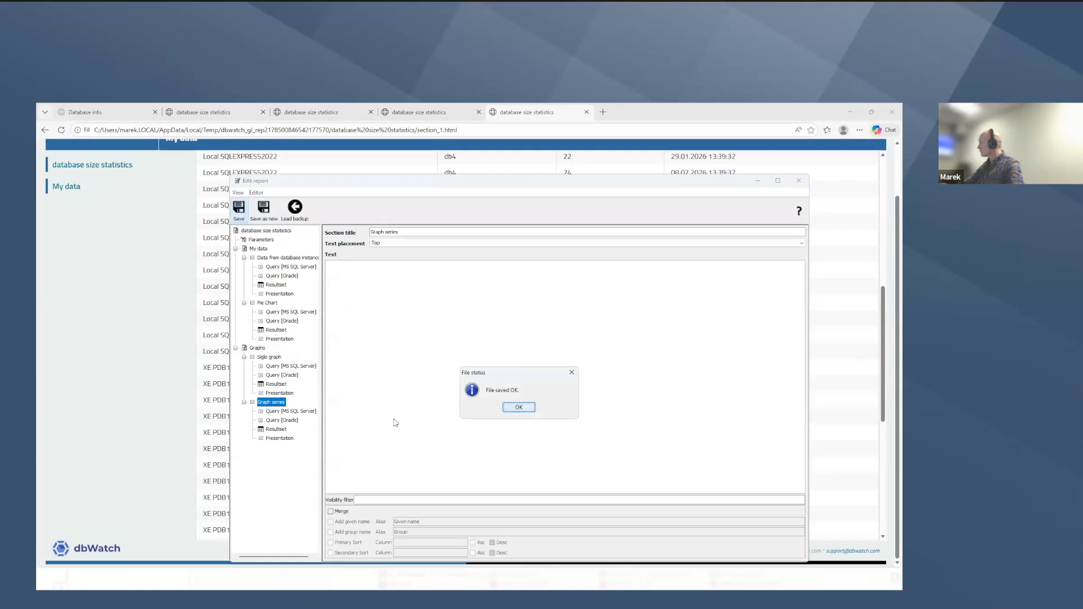
pyautogui.click(513, 409)
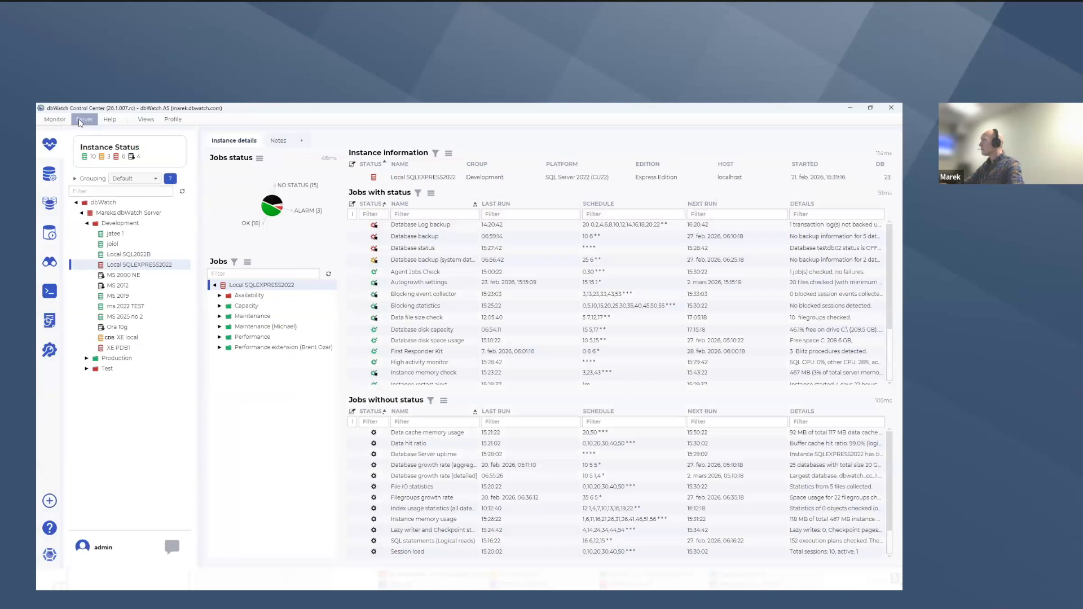
# Switch to dbWatch Control Center and start a new report with Development instances Local SQL2022B, Local SQLEXPRESS2022 and XE PDB1 as sources
pyautogui.click(84, 119)
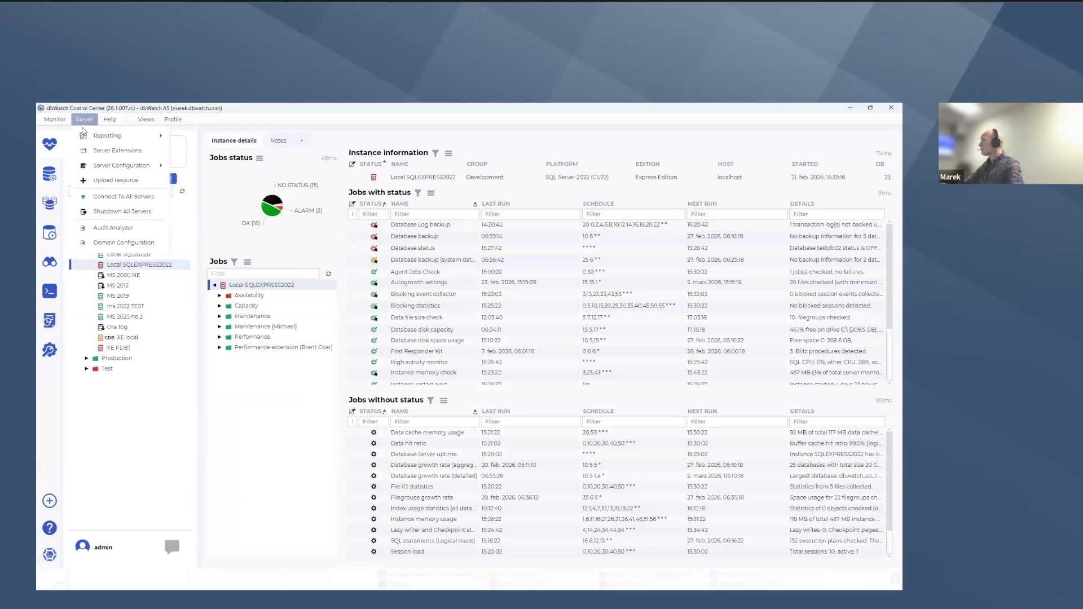
pyautogui.moveTo(103, 140)
pyautogui.click(228, 156)
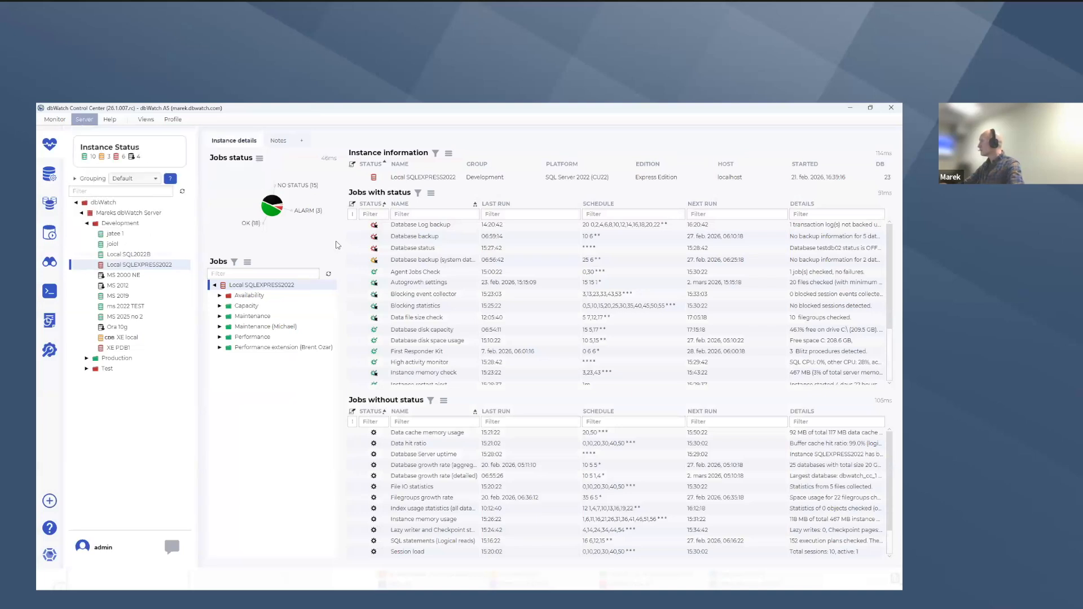
pyautogui.click(366, 265)
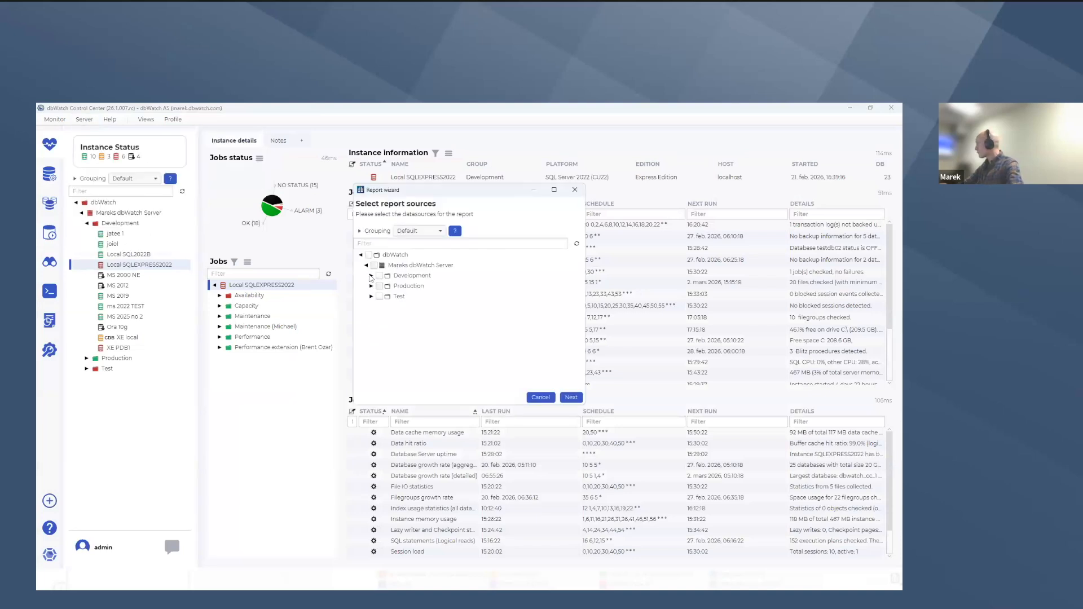
pyautogui.click(370, 275)
pyautogui.click(385, 306)
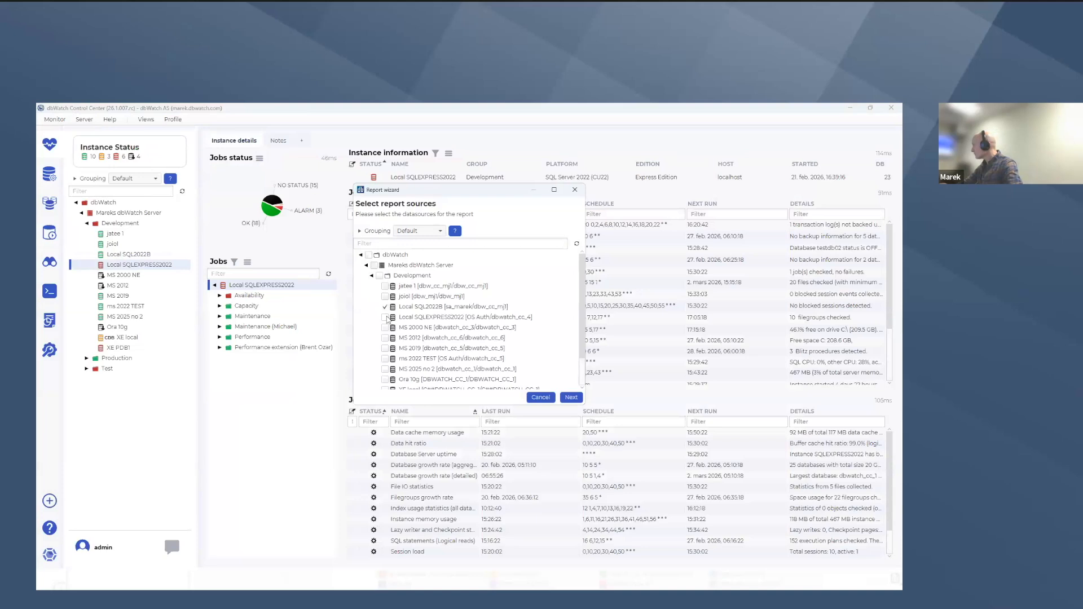
pyautogui.click(385, 316)
pyautogui.scroll(-2, 394, 361)
pyautogui.click(386, 364)
pyautogui.click(571, 398)
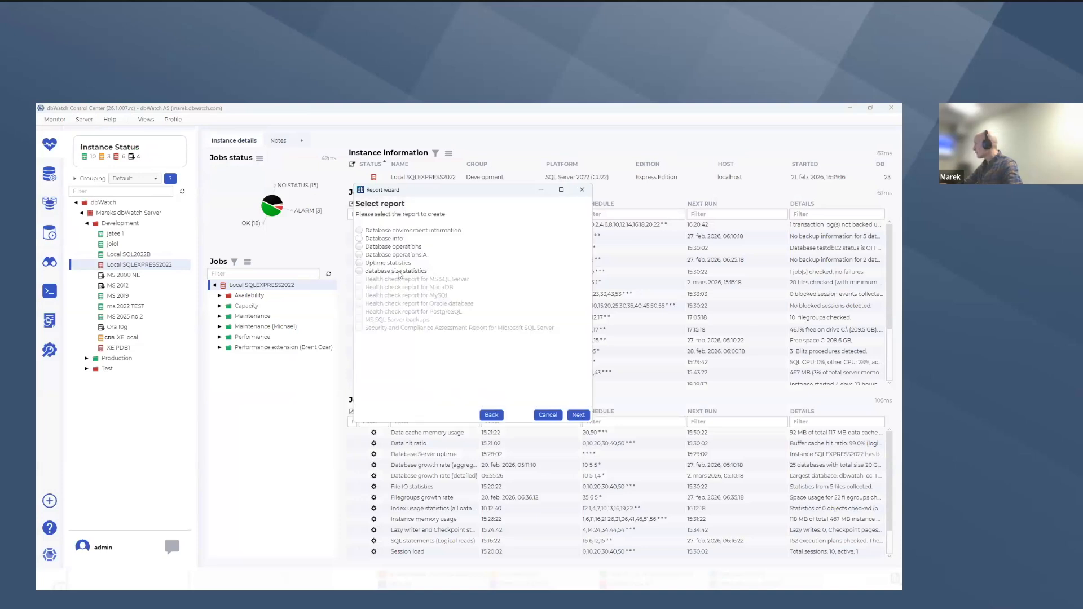
# Generate the database size statistics report in HTML format and open it in the default browser
pyautogui.click(361, 271)
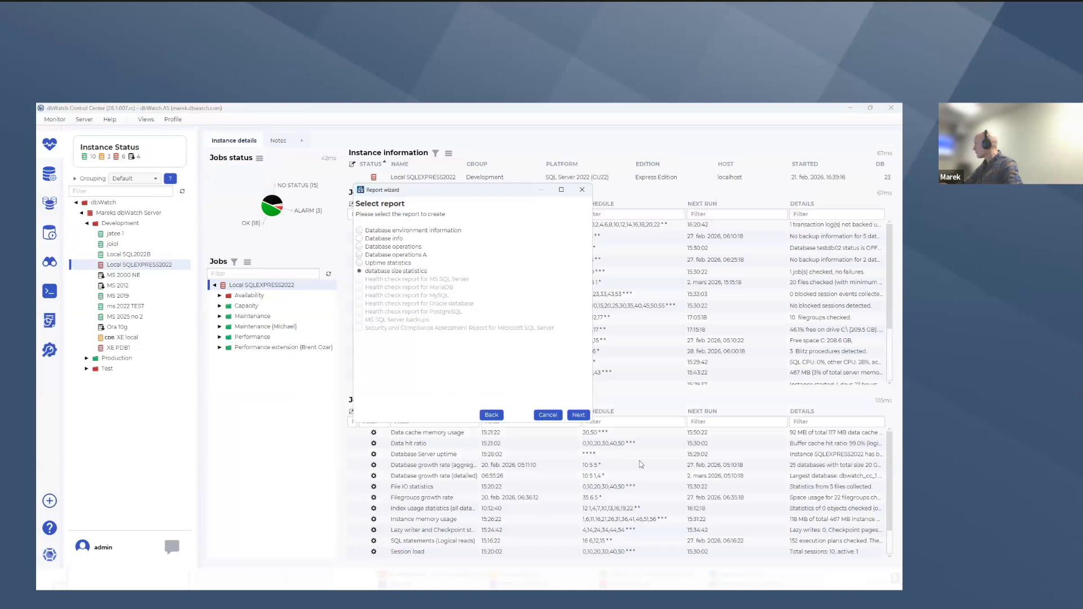
pyautogui.click(579, 415)
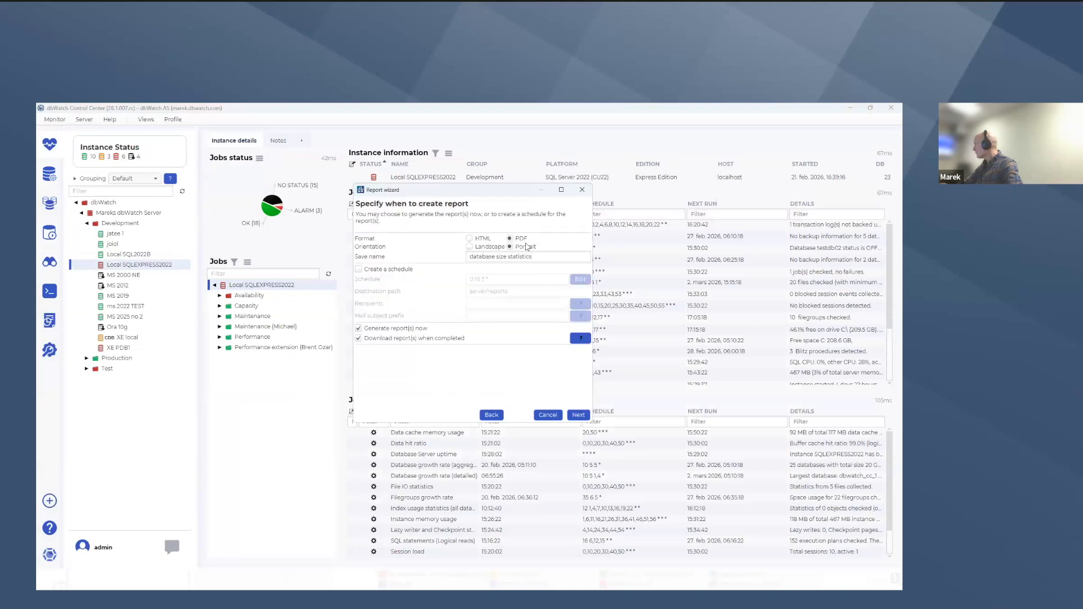
pyautogui.click(470, 238)
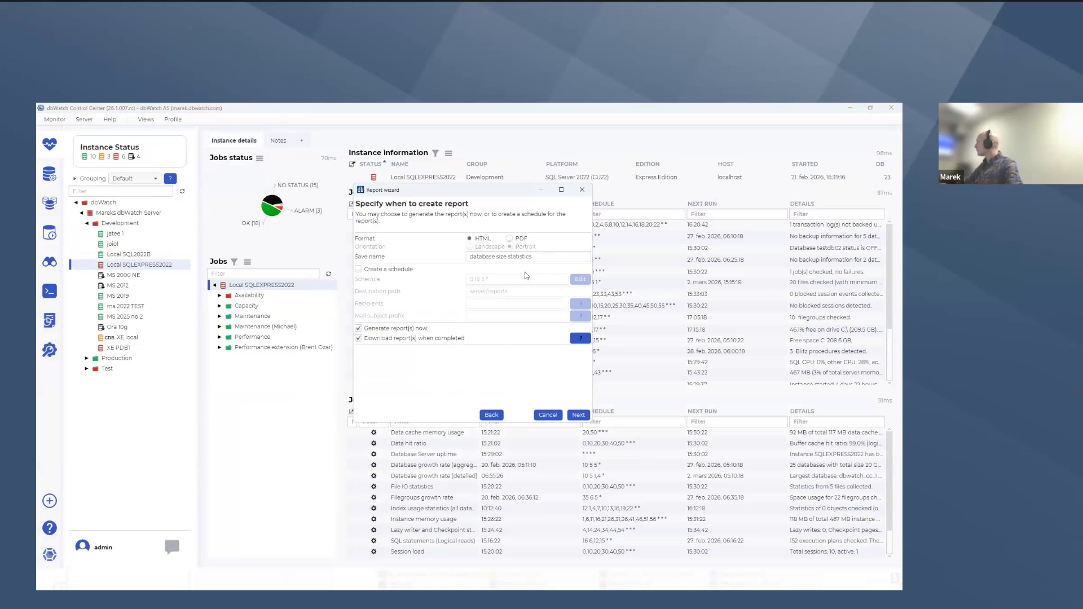
pyautogui.click(578, 415)
pyautogui.click(576, 416)
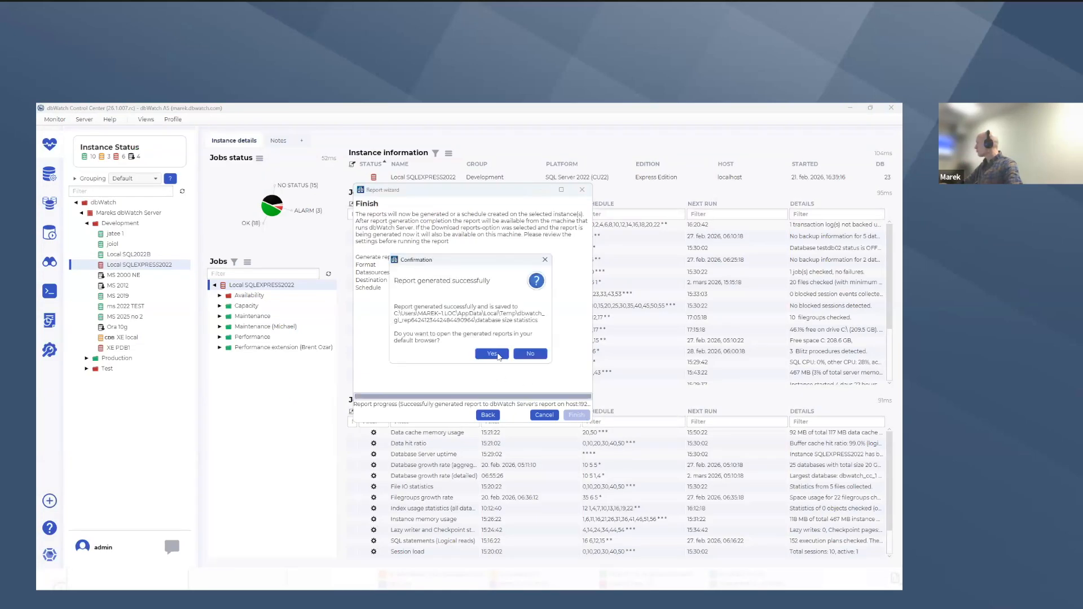
pyautogui.click(500, 356)
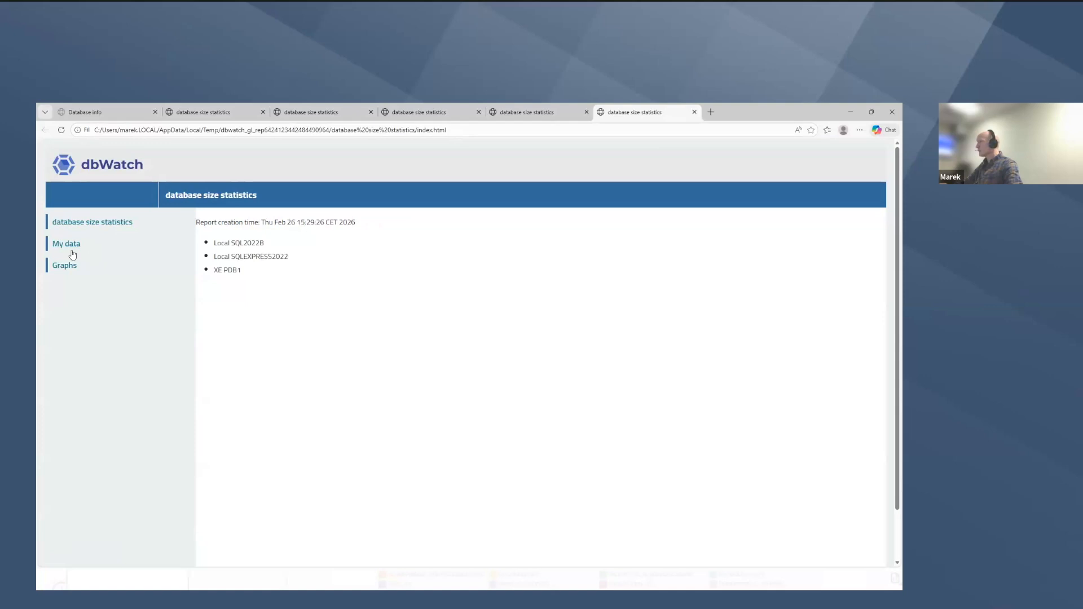
# Examine the report's My data table and the Sigle graph charts of total size for each instance
pyautogui.click(64, 246)
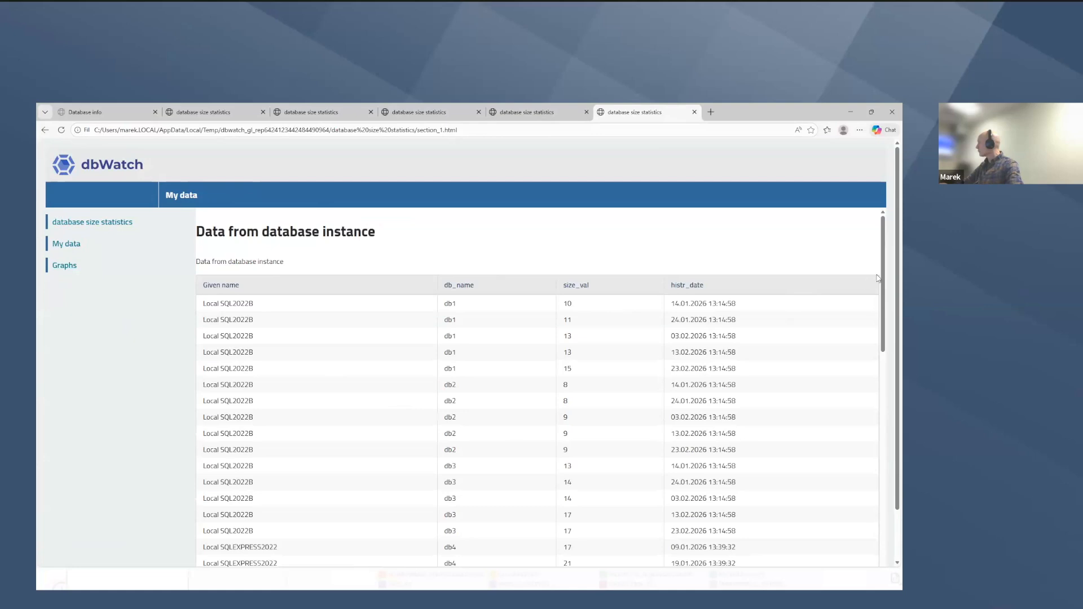
pyautogui.moveTo(883, 271); pyautogui.dragTo(886, 310)
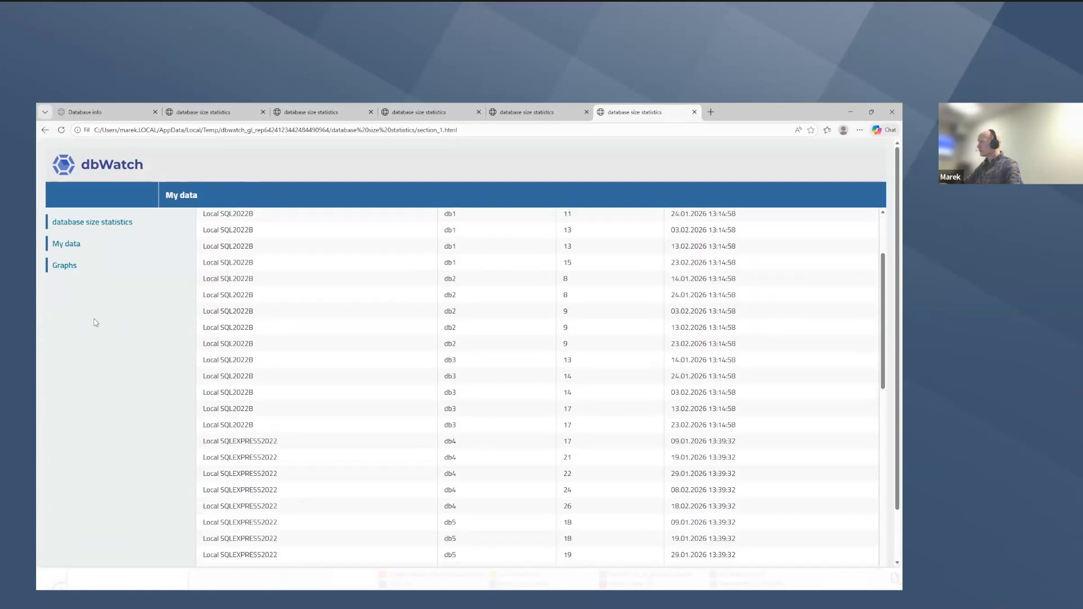
pyautogui.click(62, 266)
pyautogui.scroll(-1, 281, 346)
pyautogui.scroll(1, 280, 345)
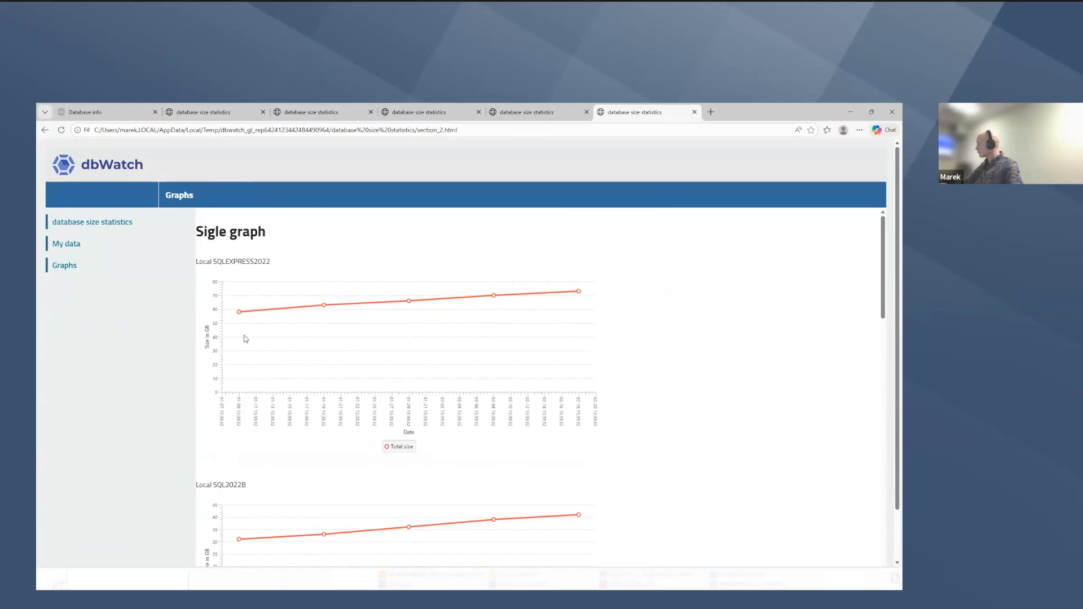
pyautogui.scroll(-2, 389, 373)
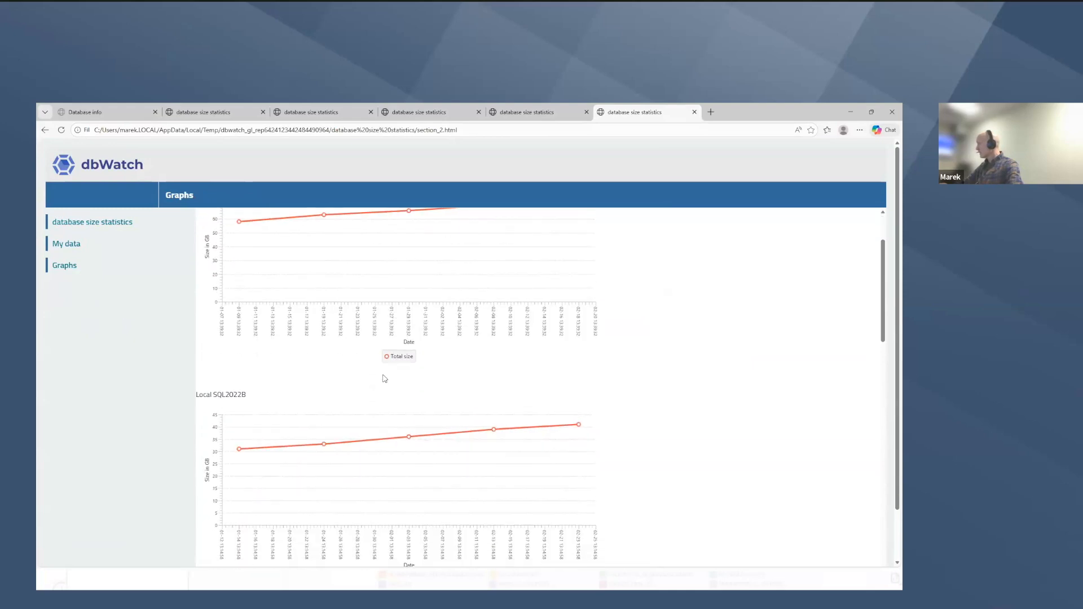
pyautogui.scroll(-7, 305, 439)
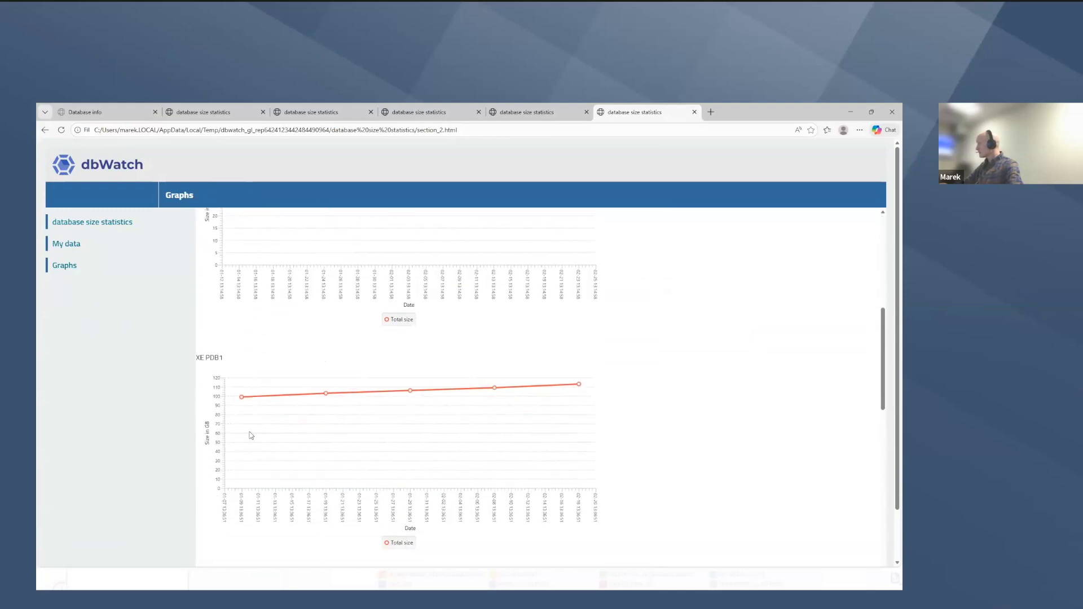
# Examine the Graph series charts showing the size of each database over time on all three instances
pyautogui.scroll(-6, 702, 299)
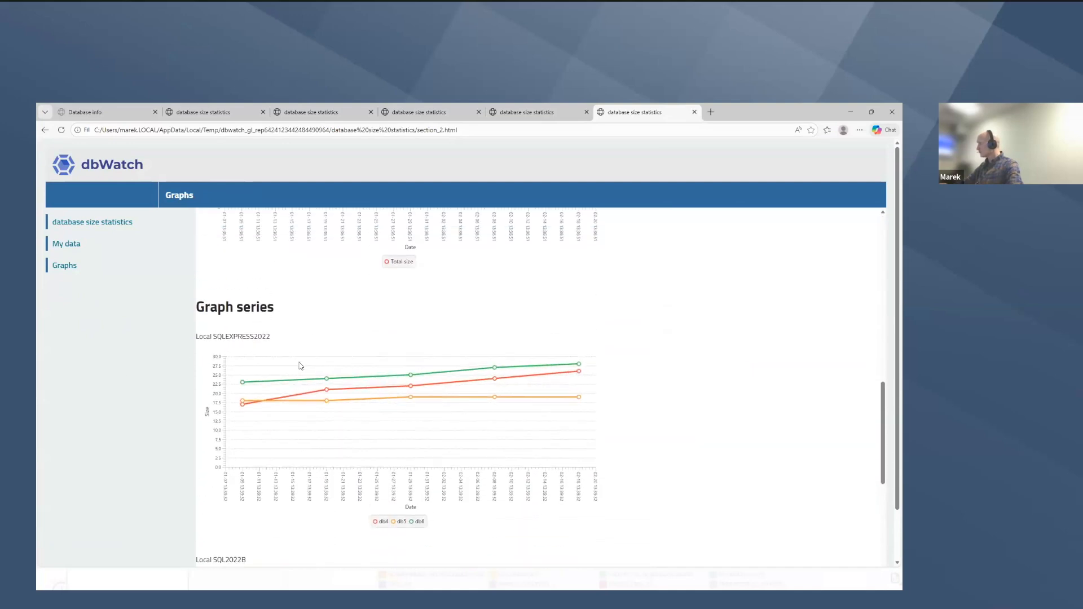
pyautogui.scroll(-1, 298, 365)
pyautogui.scroll(2, 298, 368)
pyautogui.scroll(-6, 361, 429)
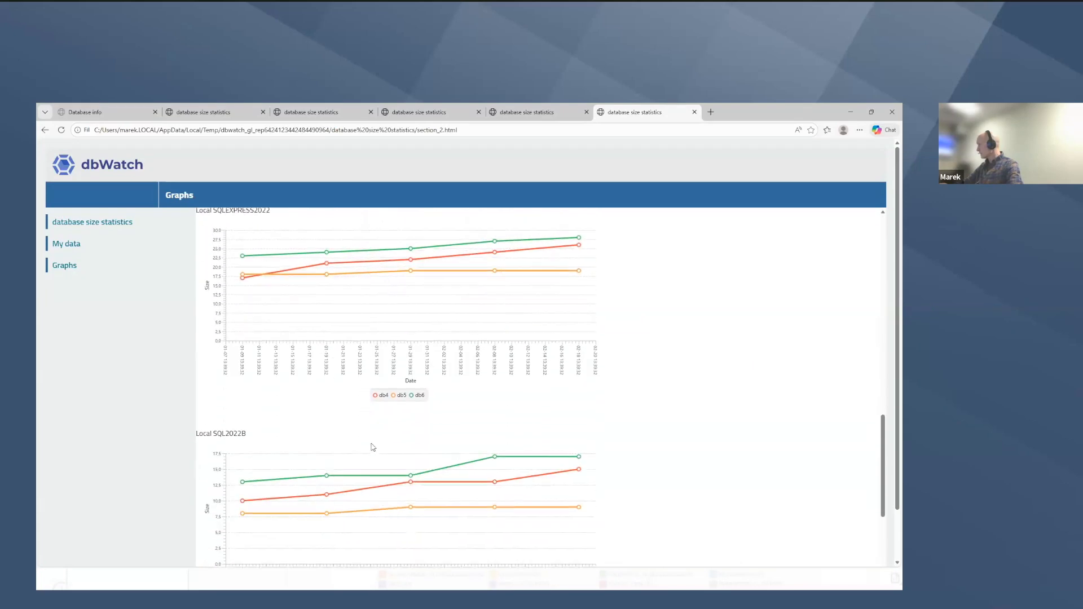
pyautogui.scroll(-3, 374, 496)
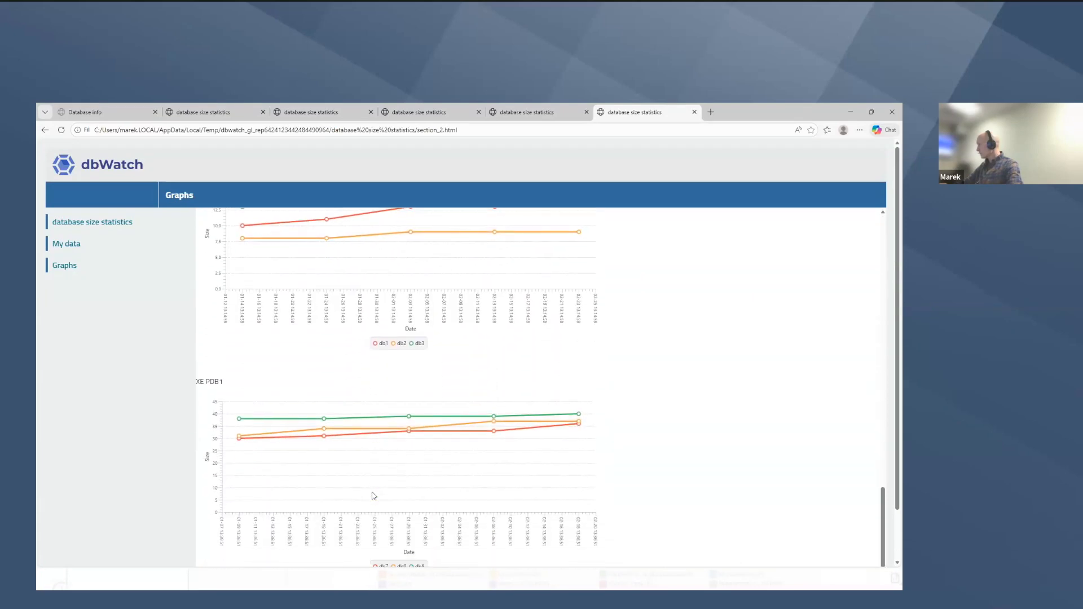
pyautogui.scroll(12, 375, 496)
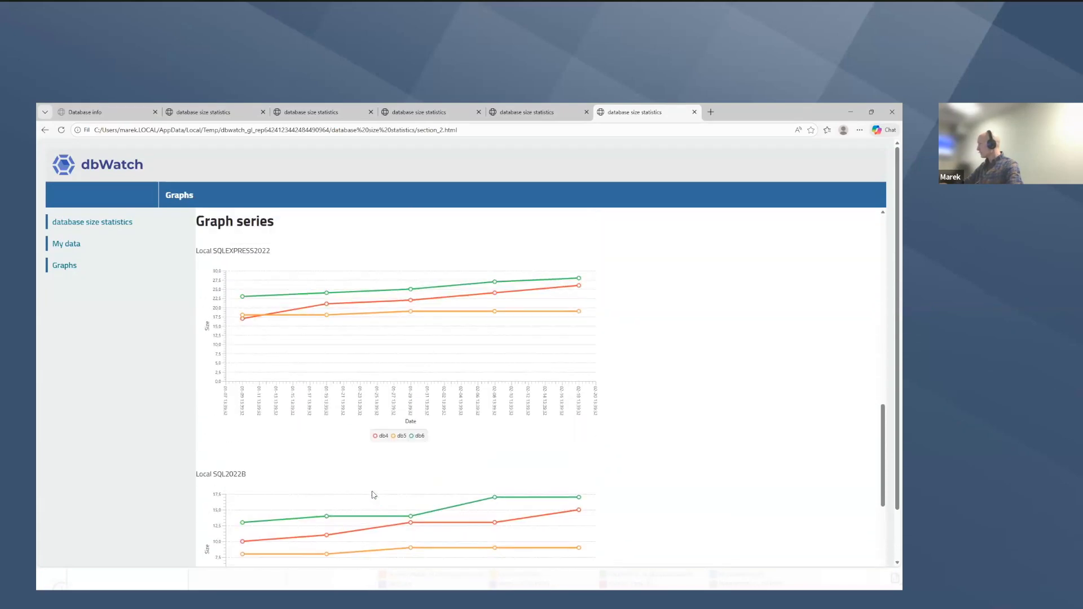
pyautogui.scroll(4, 372, 493)
pyautogui.scroll(-9, 370, 491)
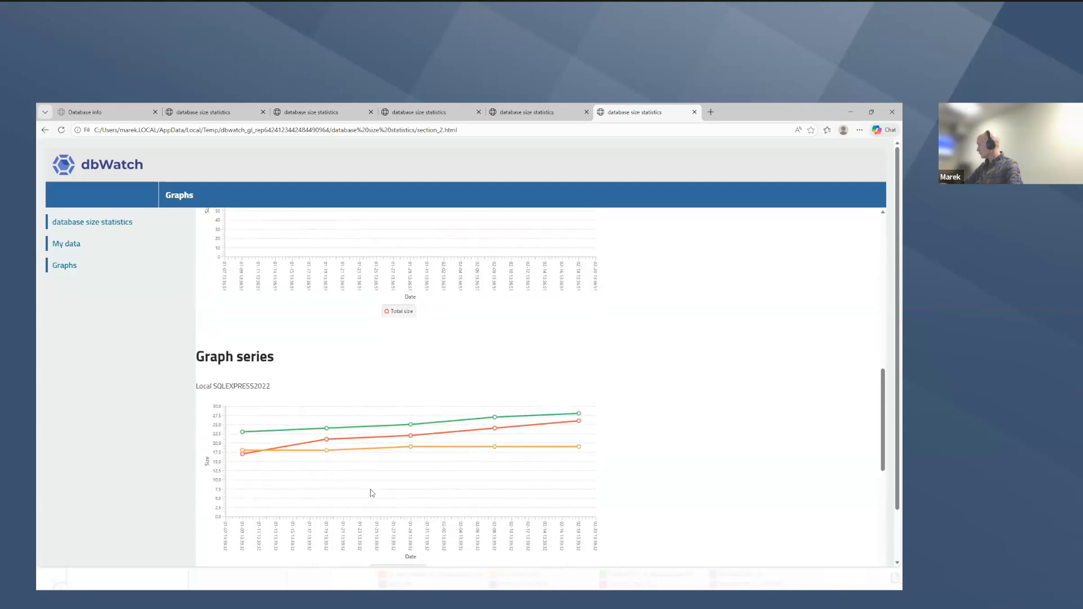
pyautogui.scroll(2, 385, 361)
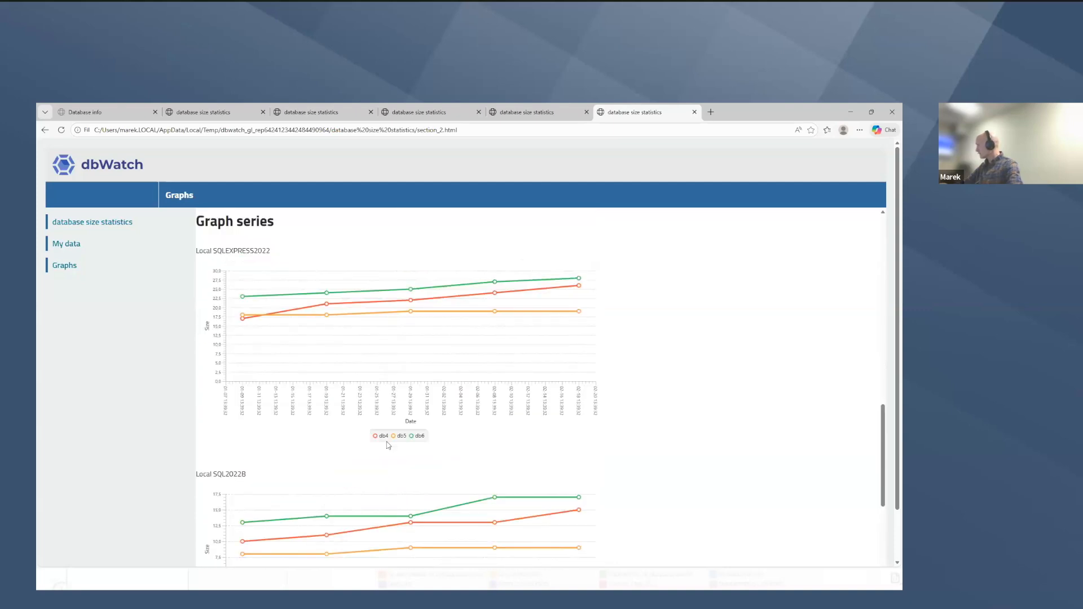
pyautogui.scroll(-4, 417, 468)
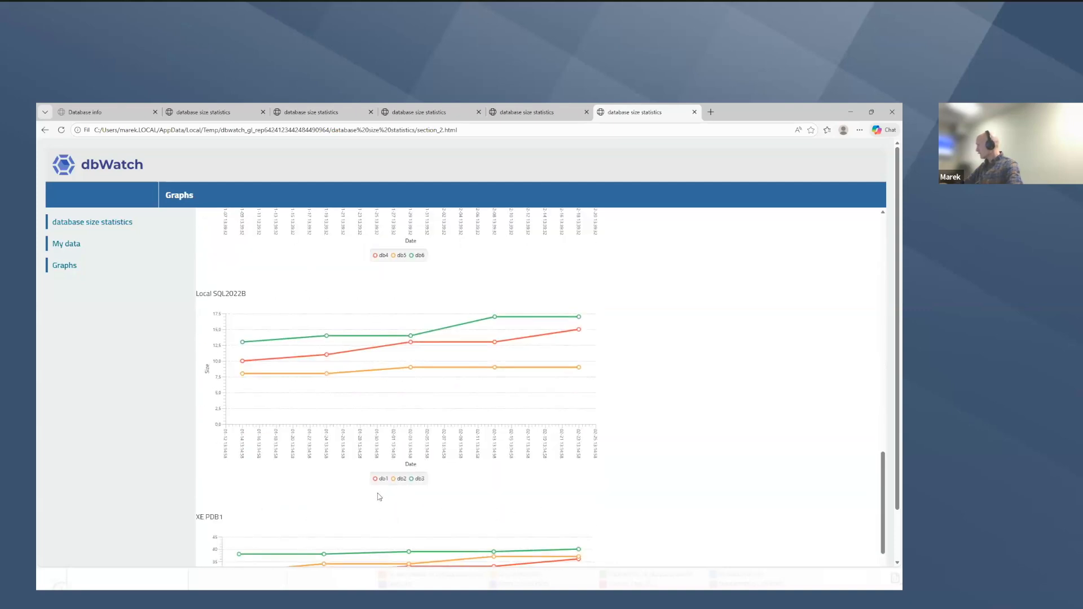
pyautogui.scroll(-3, 425, 490)
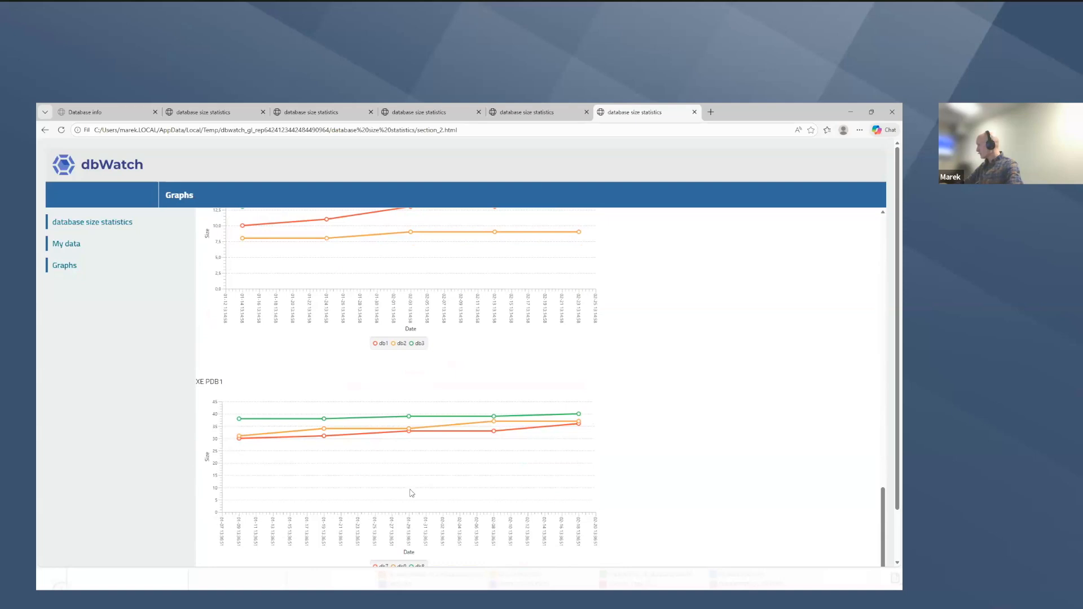
pyautogui.scroll(-1, 409, 496)
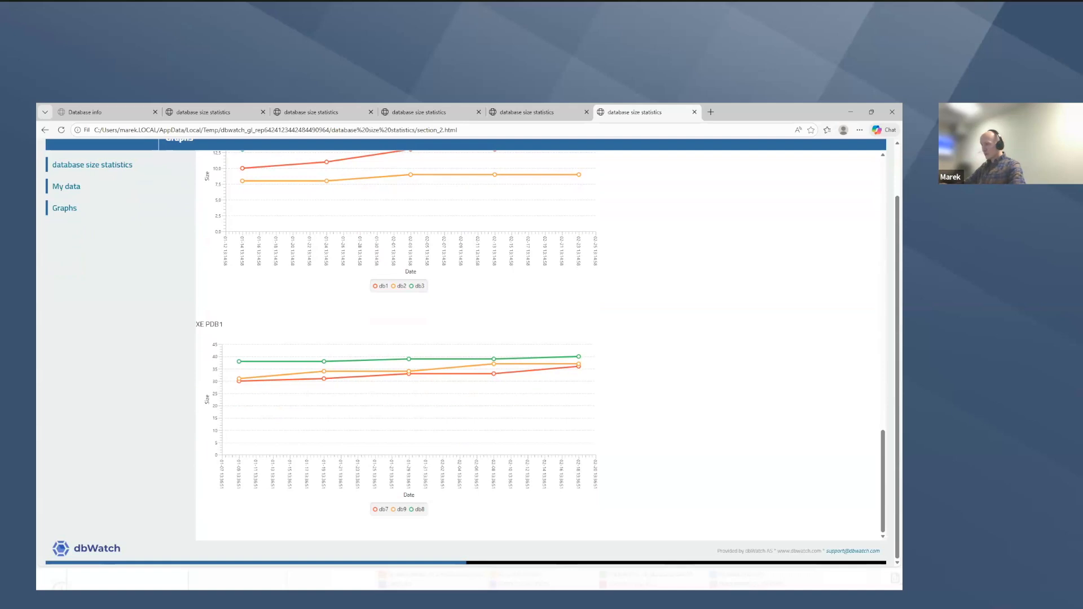
# Return to the report editor, enable Merge for the Sigle graph and Graph series sections, and save the report
pyautogui.hotkey('alt', 'Tab')
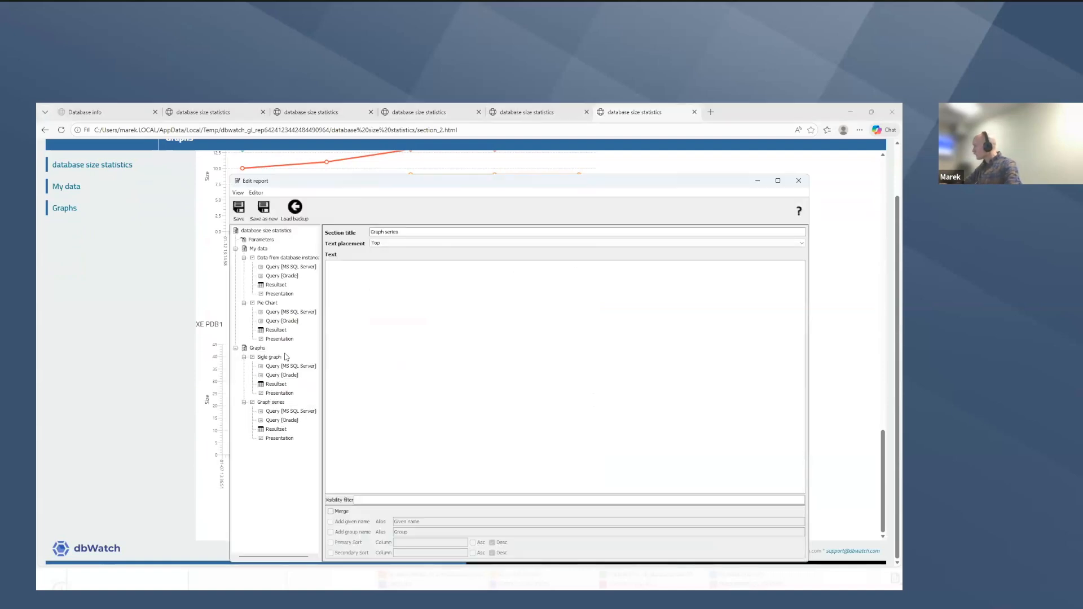
pyautogui.click(267, 358)
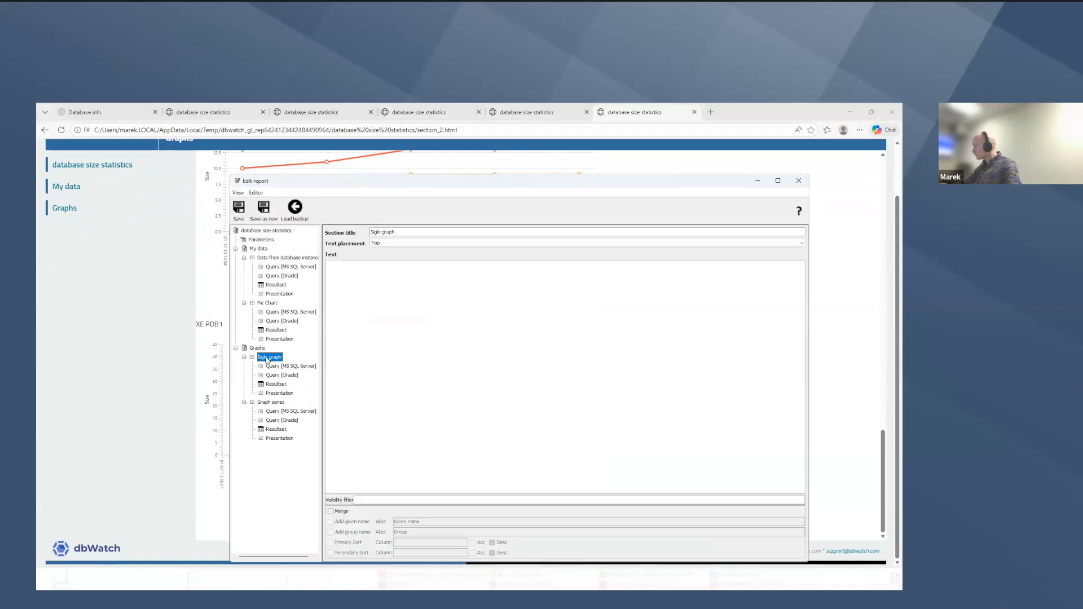
pyautogui.click(330, 512)
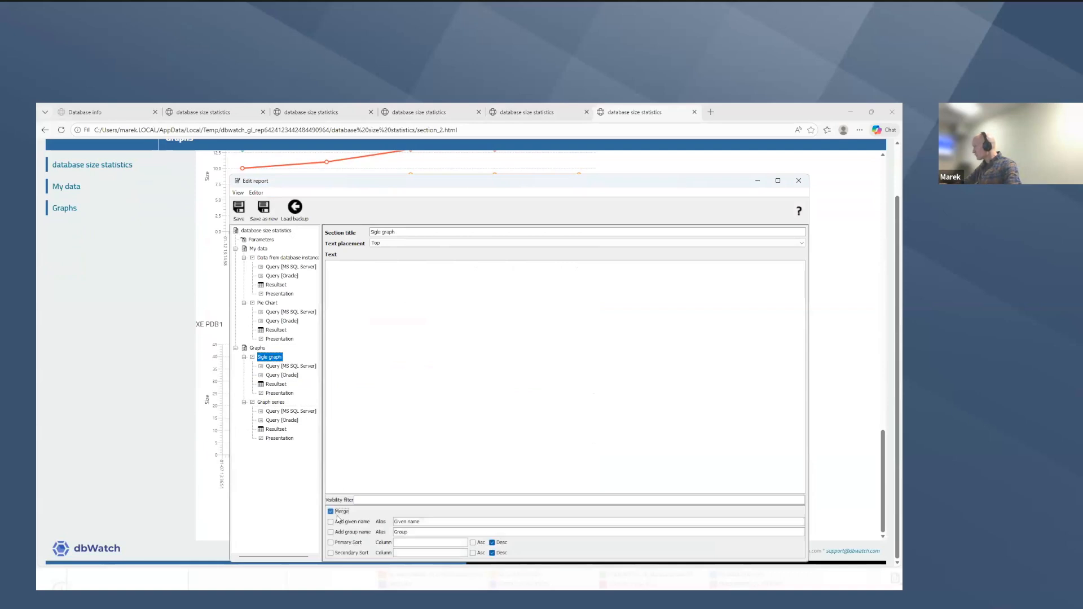
pyautogui.click(264, 404)
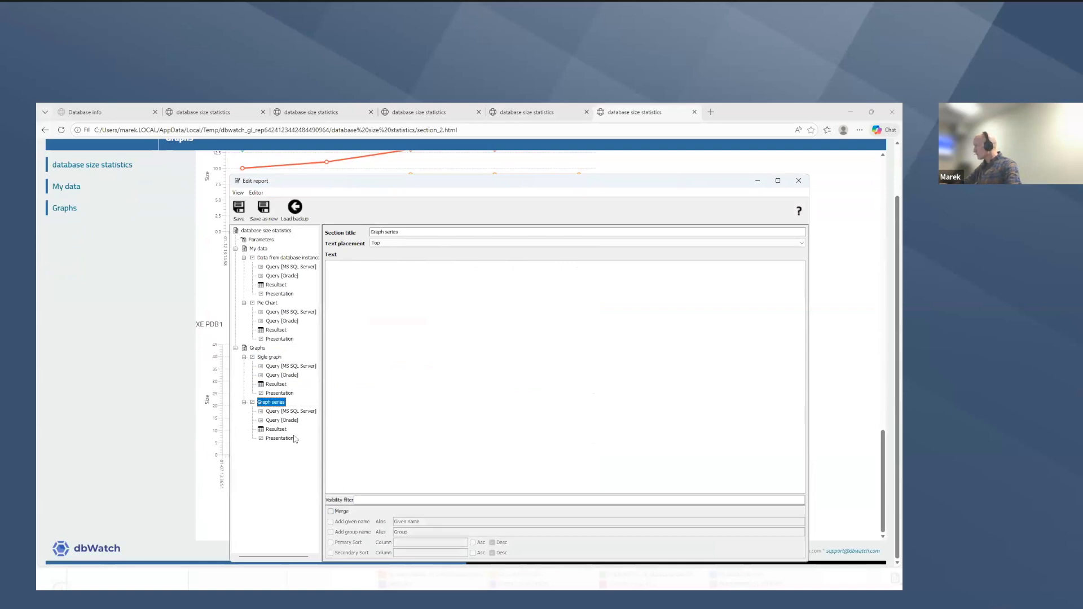
pyautogui.click(331, 512)
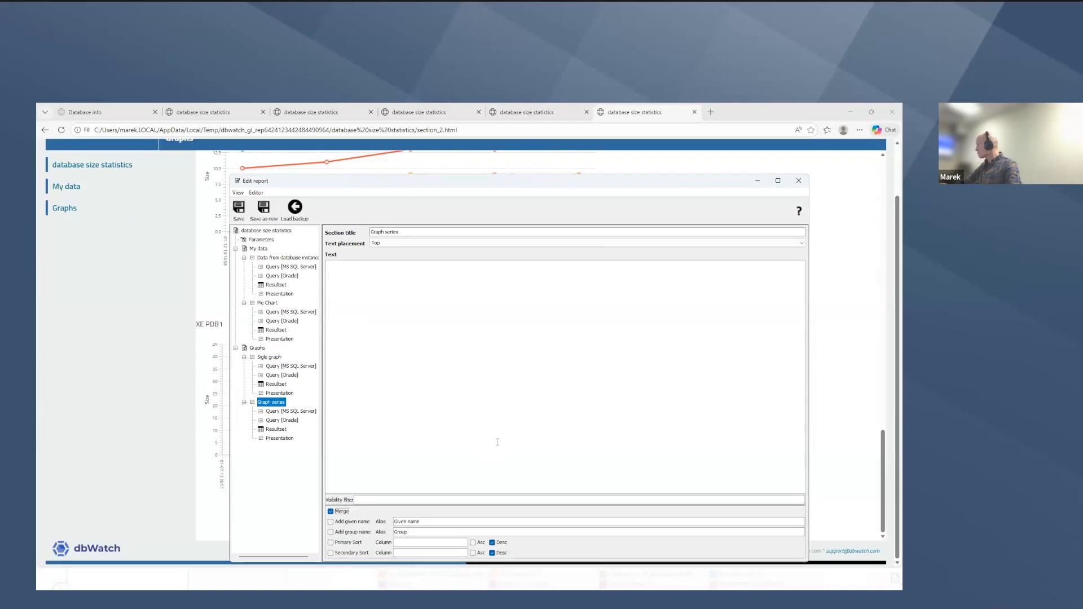
pyautogui.click(239, 210)
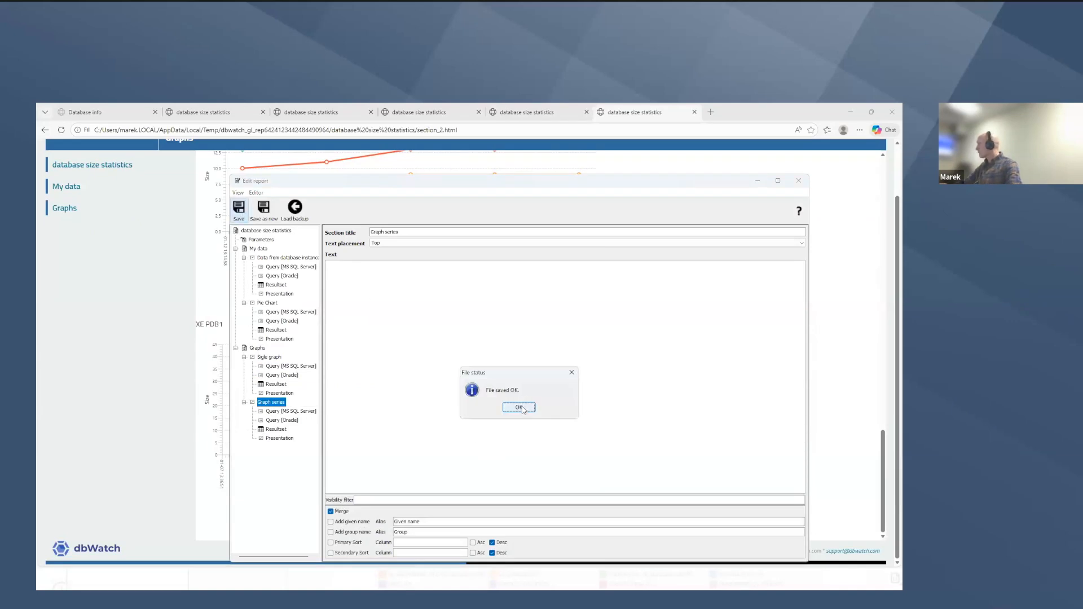
pyautogui.click(519, 407)
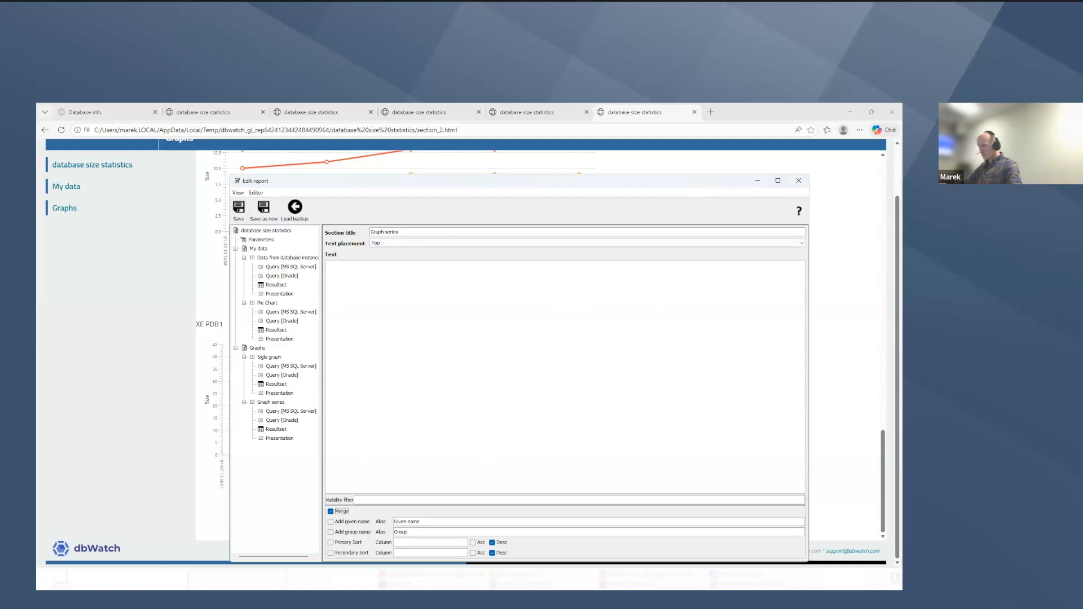
# Switch to dbWatch Control Center and start a new report with Development instances Local SQL2022B, Local SQLEXPRESS2022 and XE PDB1 as sources
pyautogui.click(264, 578)
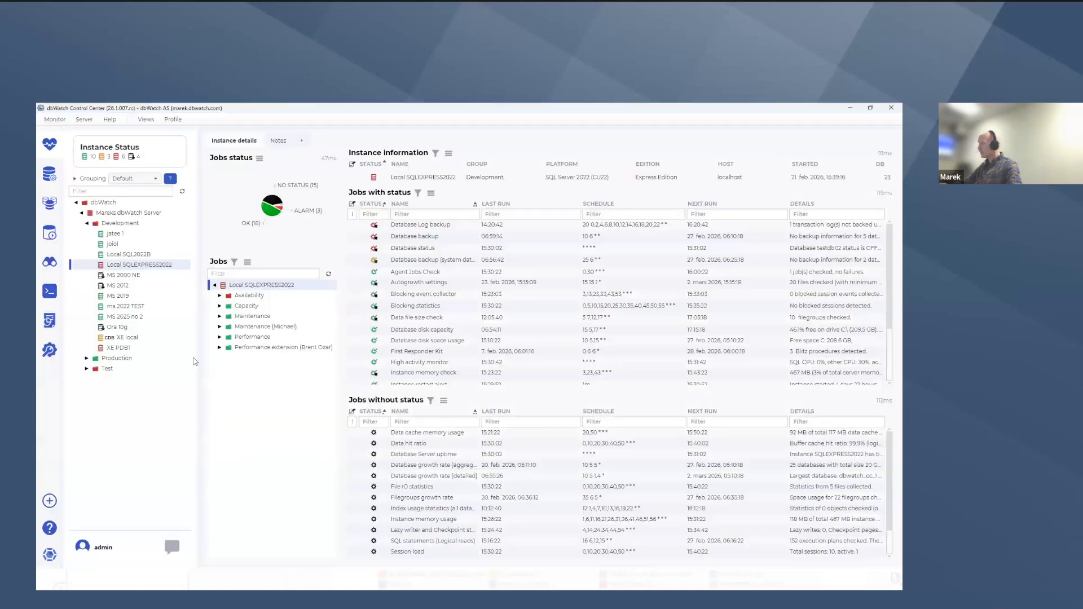
pyautogui.click(84, 119)
pyautogui.moveTo(150, 137)
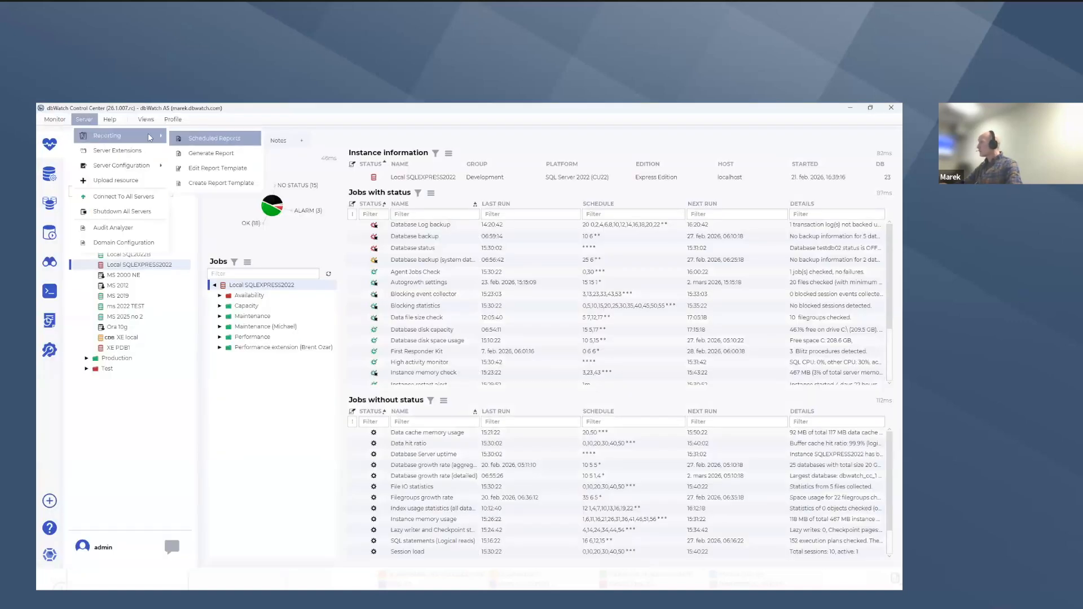
pyautogui.click(222, 154)
pyautogui.click(366, 266)
pyautogui.click(372, 276)
pyautogui.click(385, 307)
pyautogui.click(385, 317)
pyautogui.scroll(-3, 463, 322)
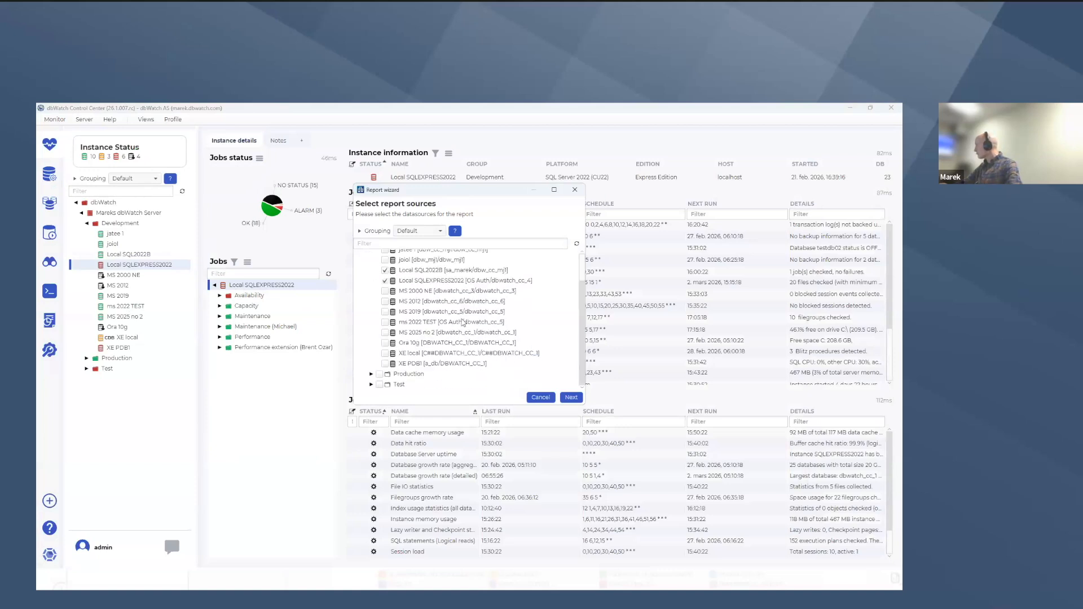
pyautogui.click(391, 366)
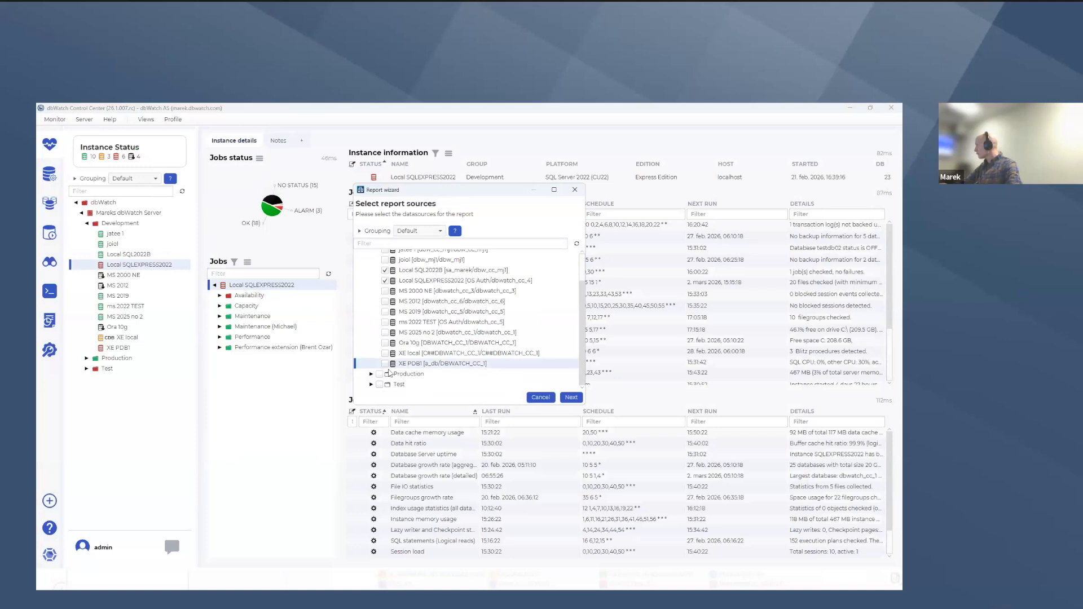
pyautogui.click(571, 398)
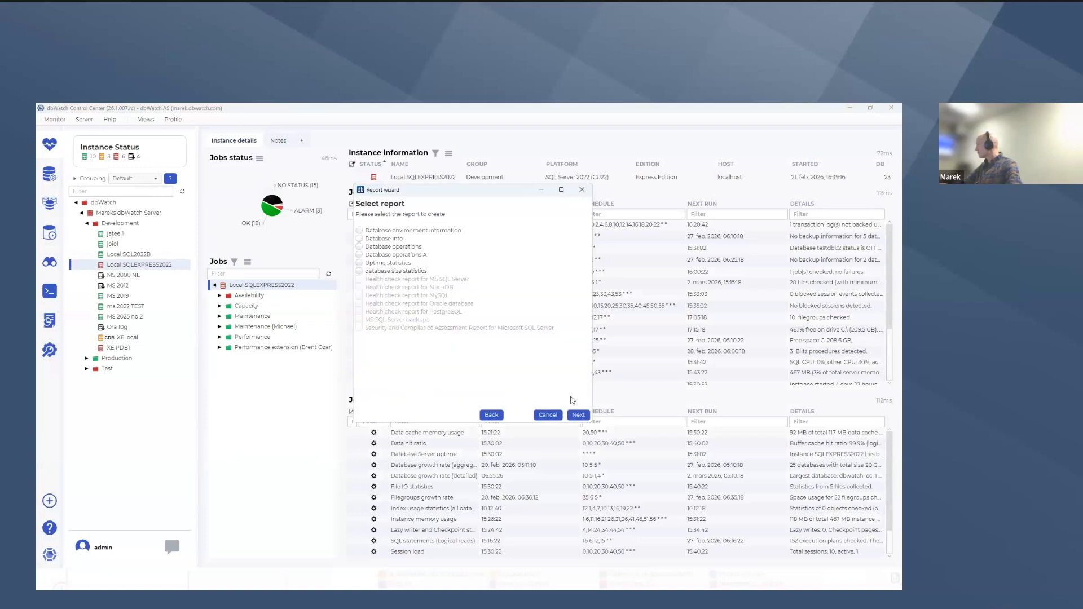
# Select the database size statistics report, set its template format to HTML instead of PDF, and save the template
pyautogui.click(375, 274)
pyautogui.click(579, 415)
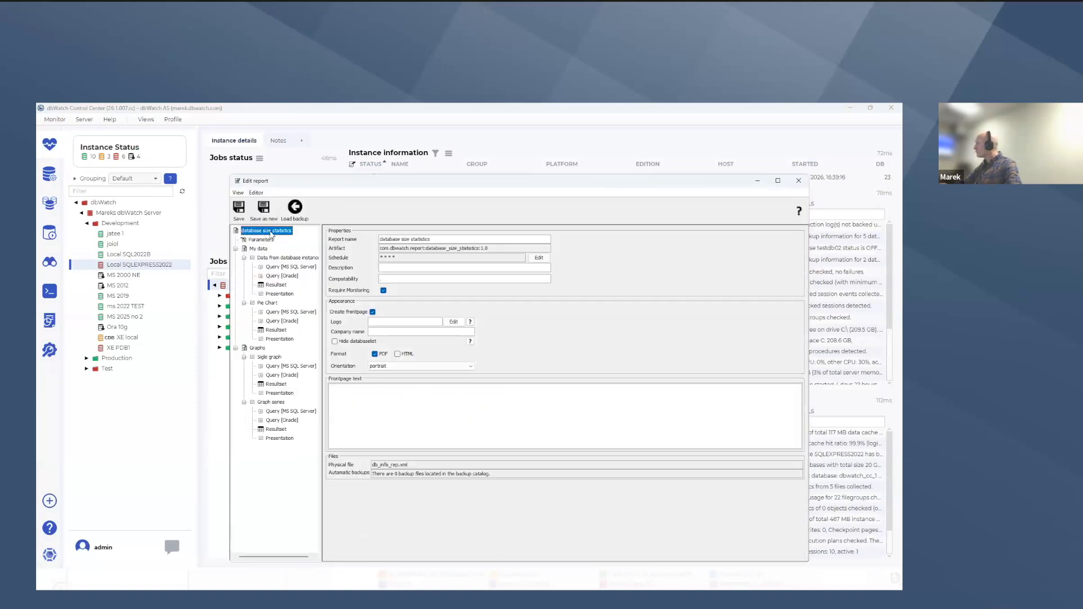
pyautogui.click(398, 354)
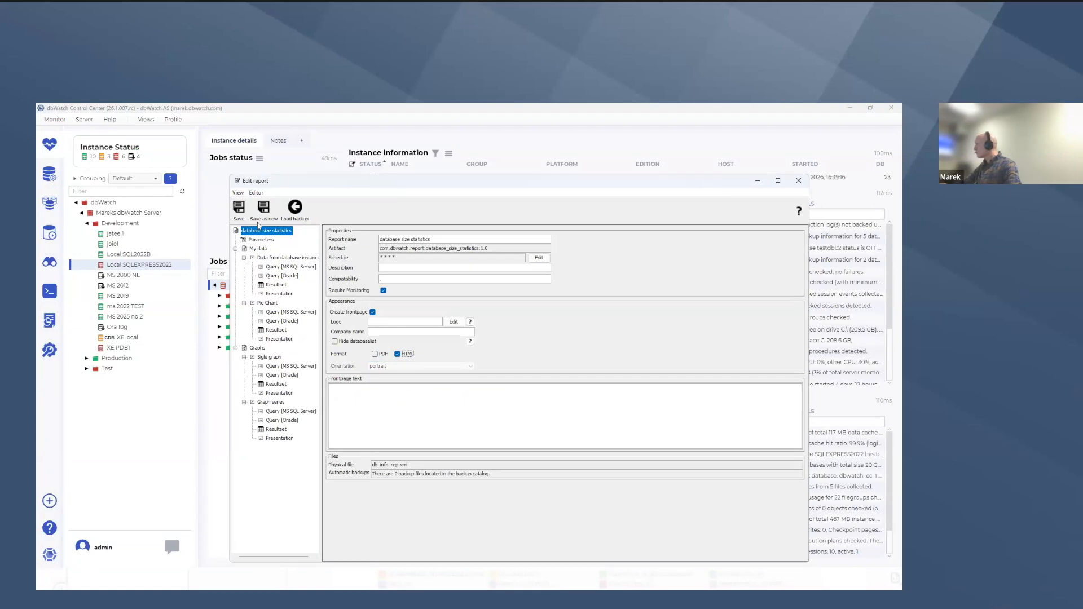
pyautogui.click(240, 209)
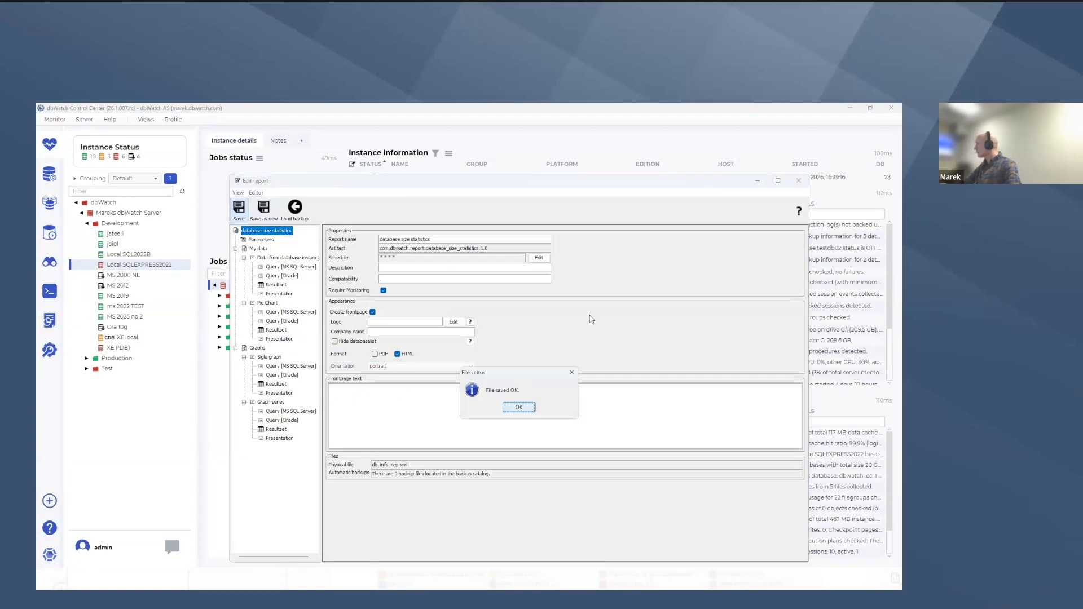
pyautogui.click(524, 411)
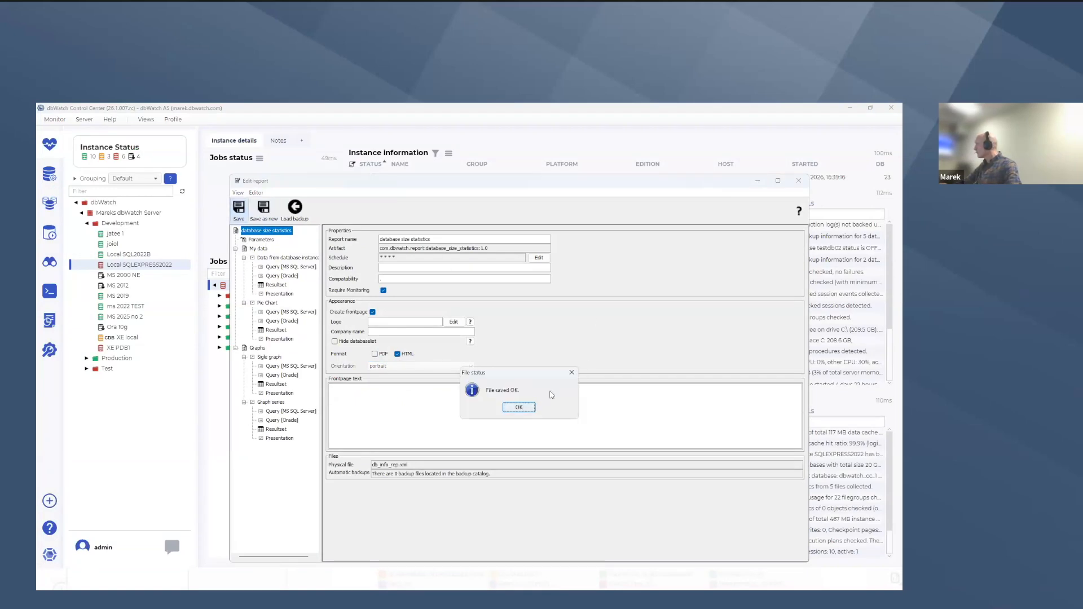
pyautogui.click(757, 181)
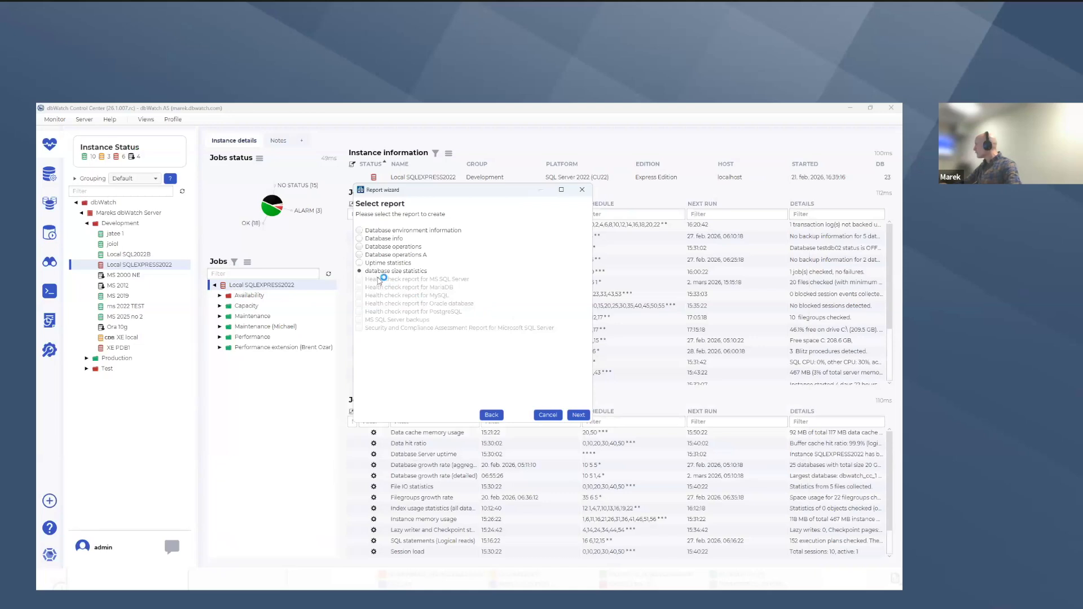
# Generate the database size statistics report in HTML format and open it in the default browser
pyautogui.click(579, 418)
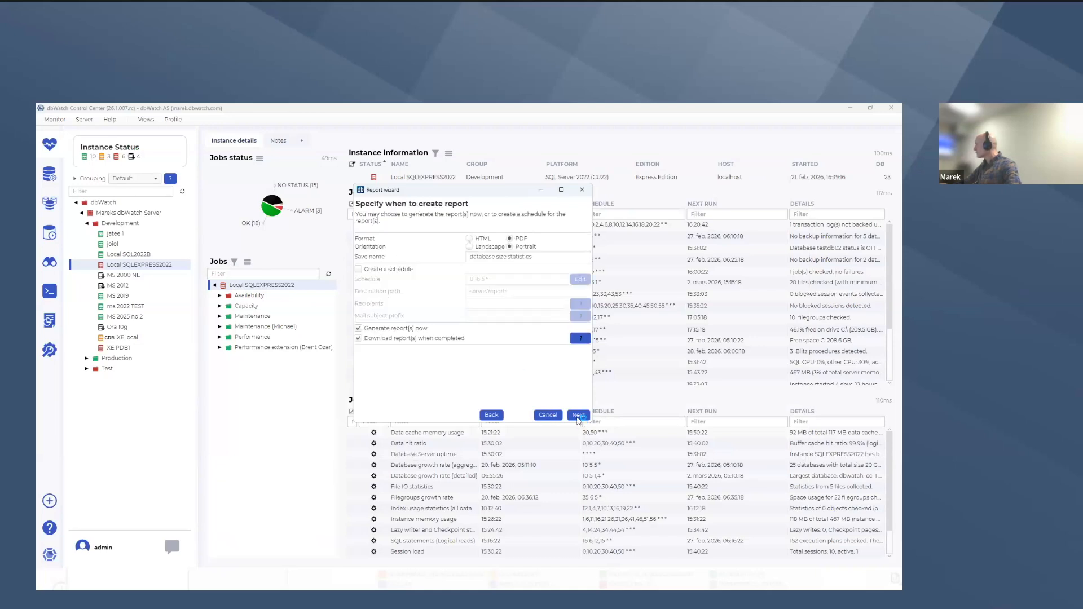
pyautogui.click(469, 239)
pyautogui.click(579, 416)
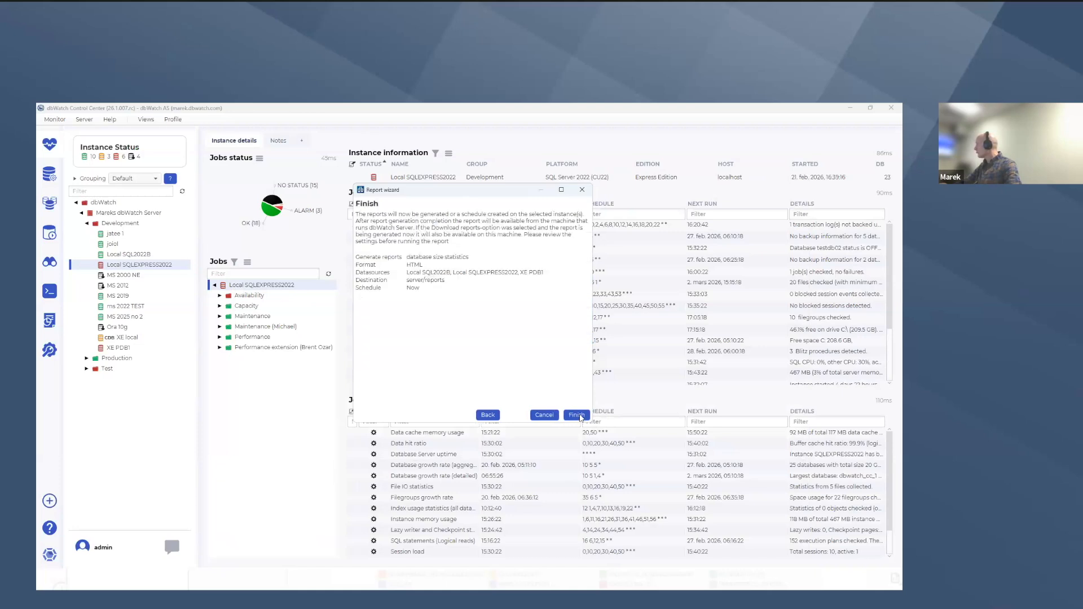
pyautogui.click(576, 415)
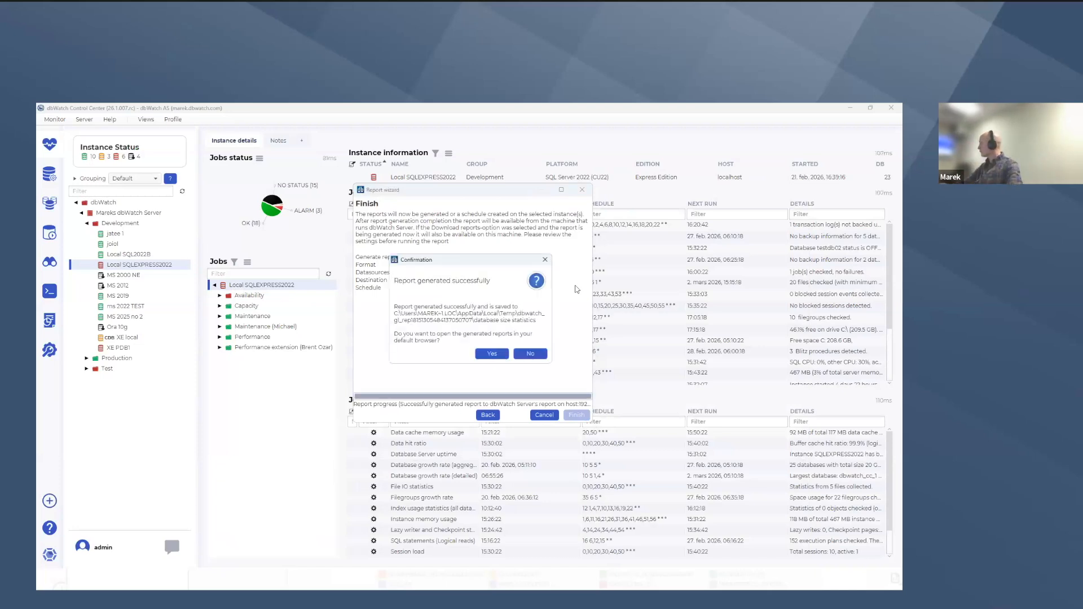
pyautogui.click(487, 354)
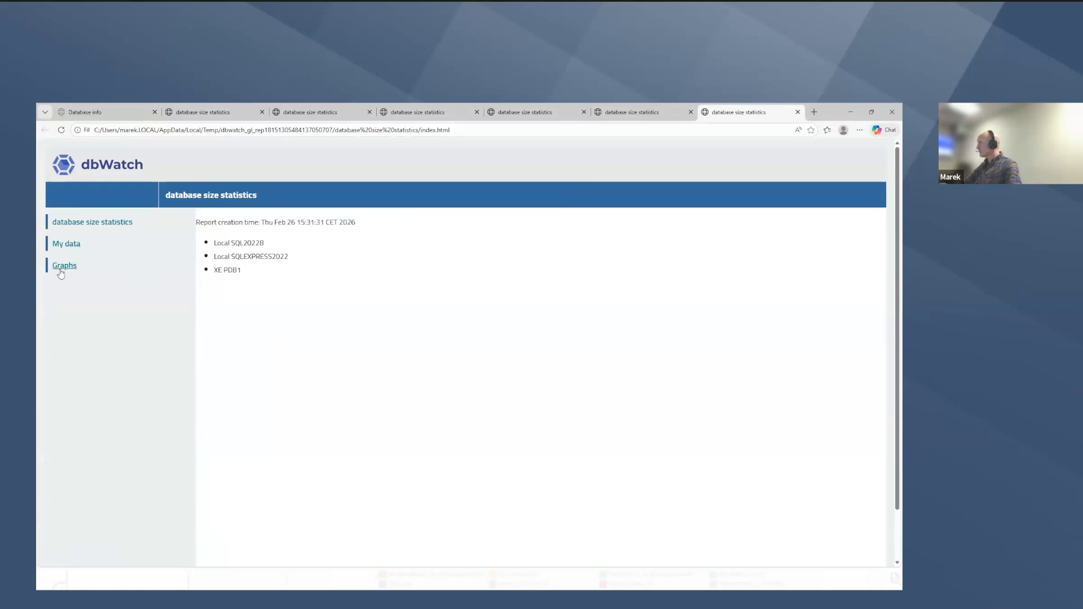
# Examine the merged Sigle graph and Graph series charts on the report's Graphs page
pyautogui.click(61, 267)
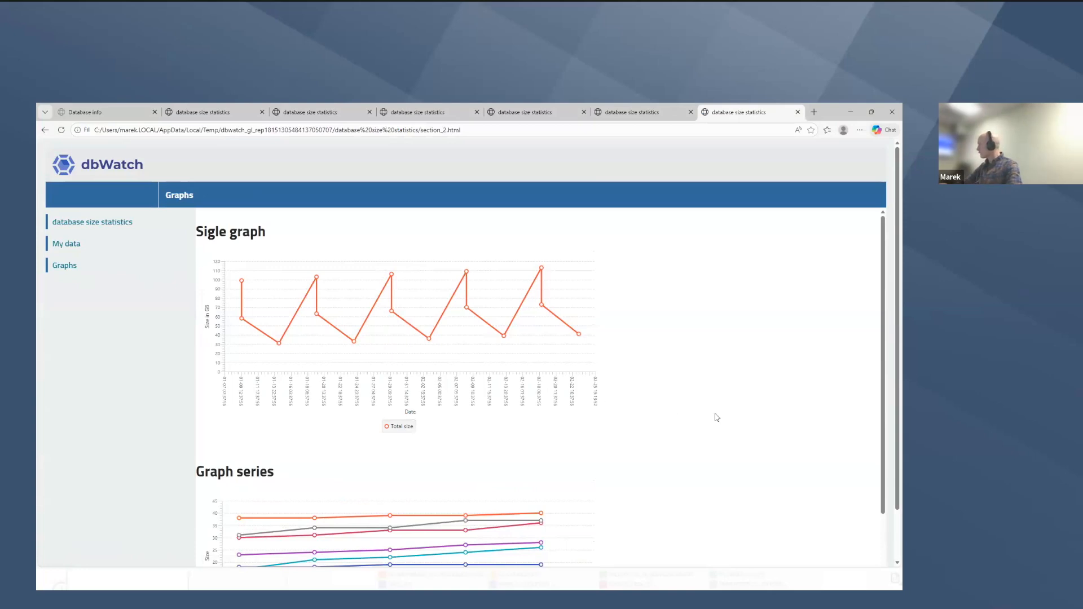
pyautogui.scroll(-2, 716, 416)
pyautogui.scroll(-2, 716, 416)
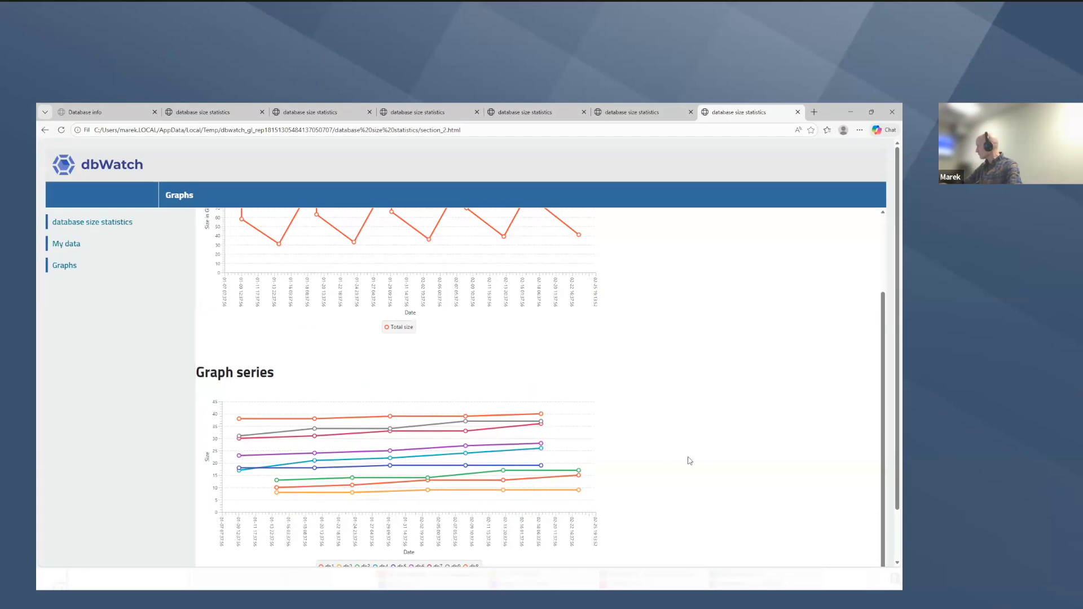
pyautogui.scroll(-2, 689, 460)
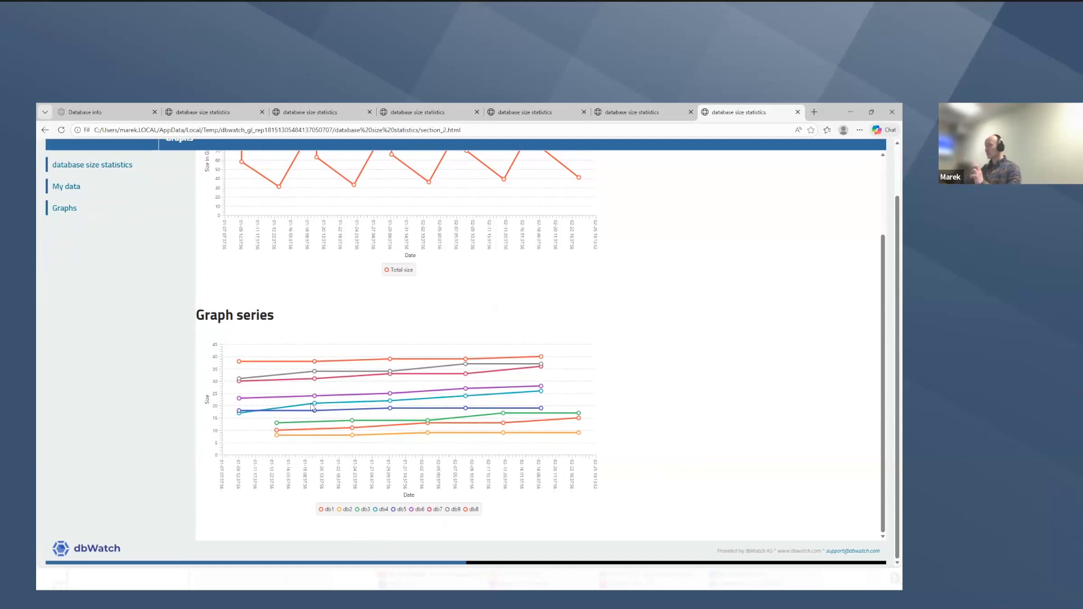
pyautogui.scroll(2, 409, 356)
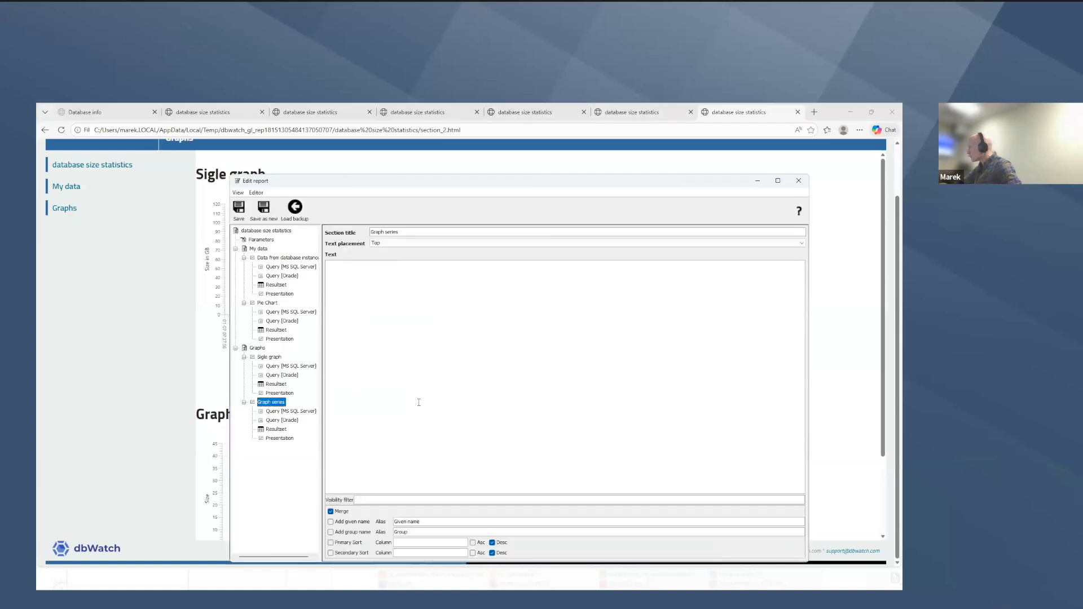
# In the report editor, enable Add given name for the merged Sigle graph section and save the report
pyautogui.click(282, 275)
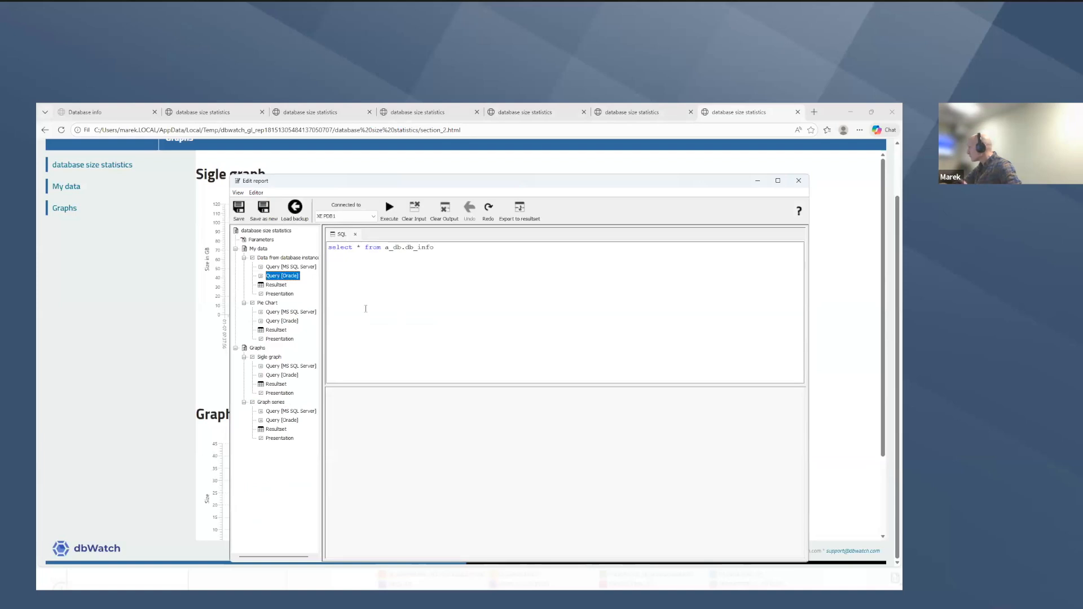
pyautogui.click(272, 259)
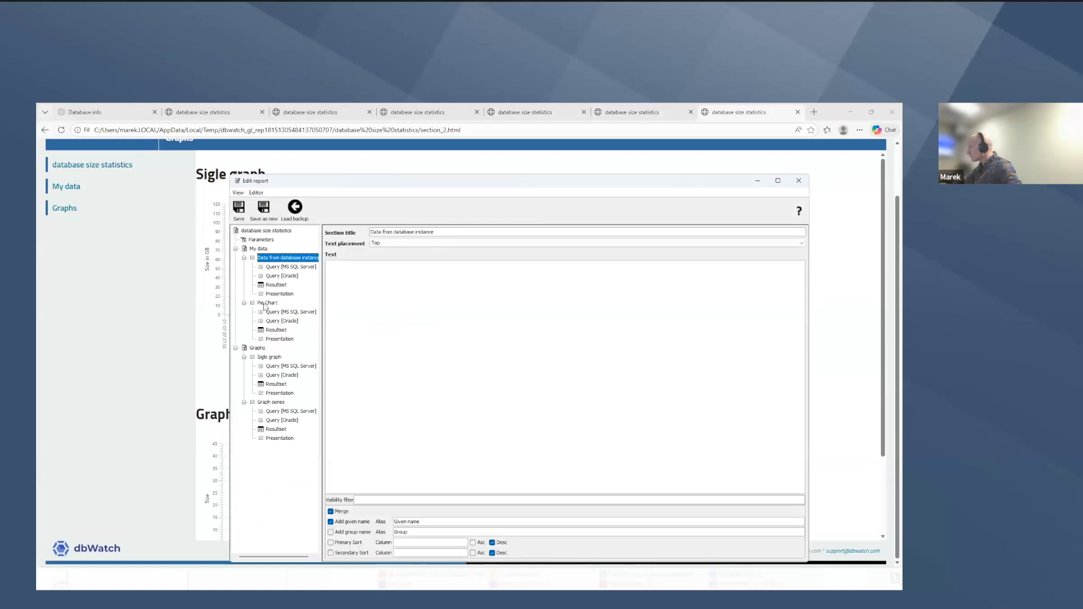
pyautogui.click(265, 304)
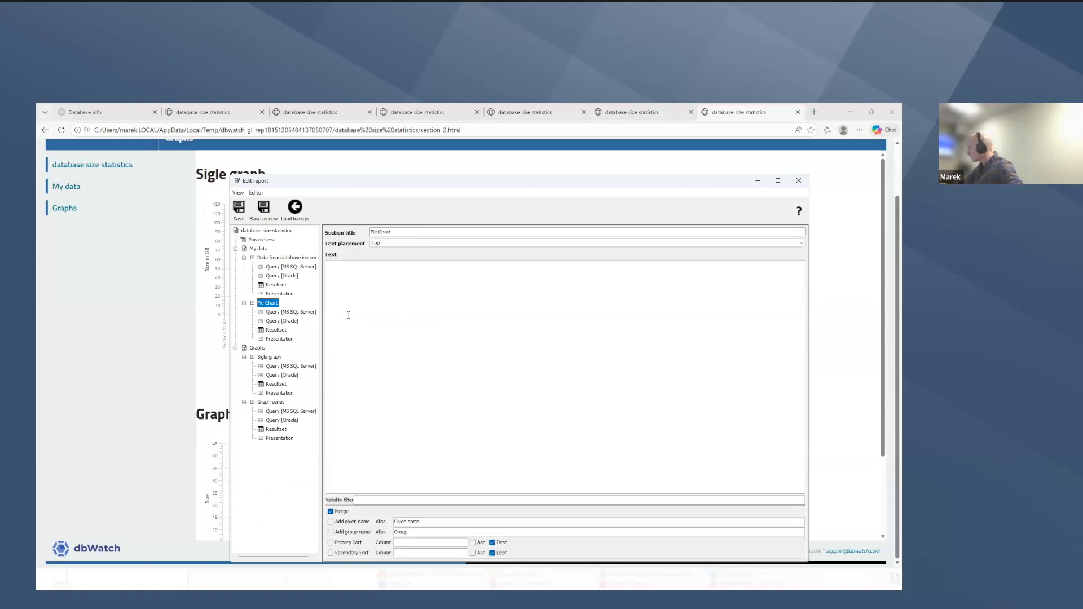
pyautogui.click(262, 358)
pyautogui.click(271, 394)
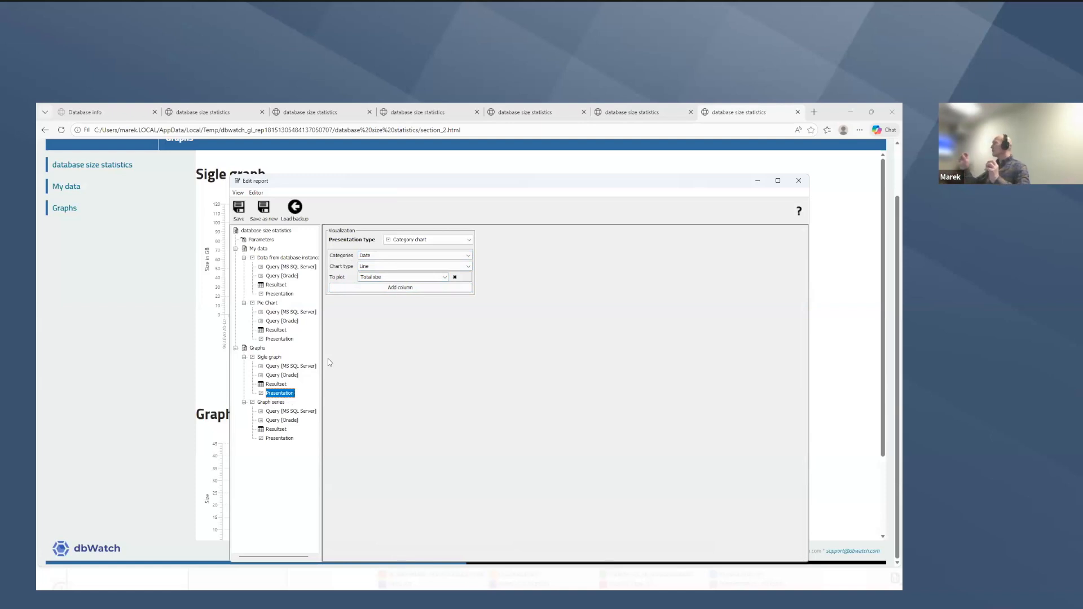
pyautogui.click(269, 357)
pyautogui.click(330, 524)
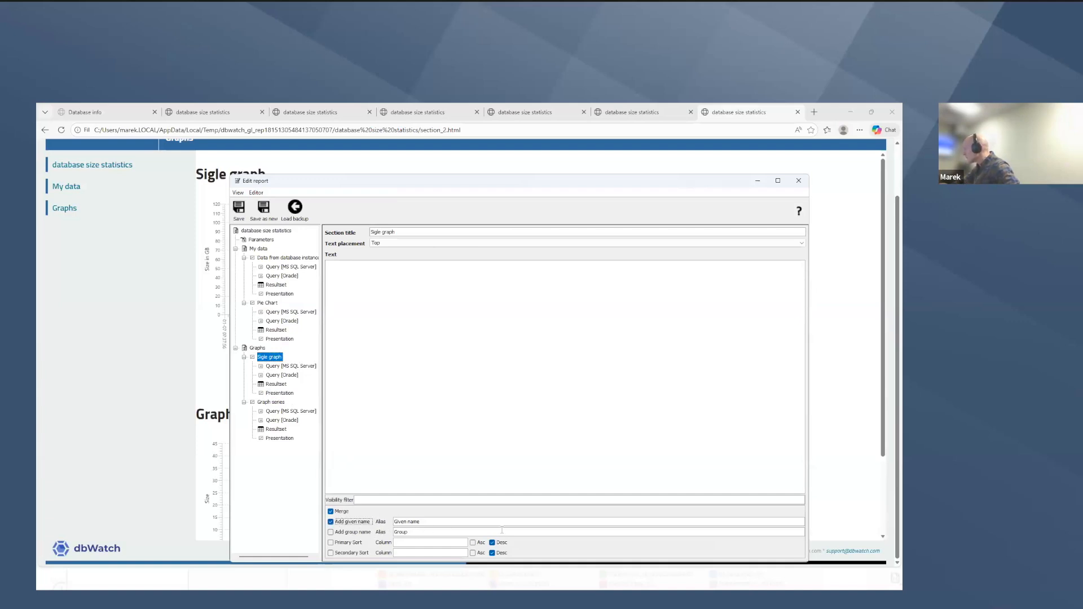
pyautogui.moveTo(400, 182); pyautogui.dragTo(378, 156)
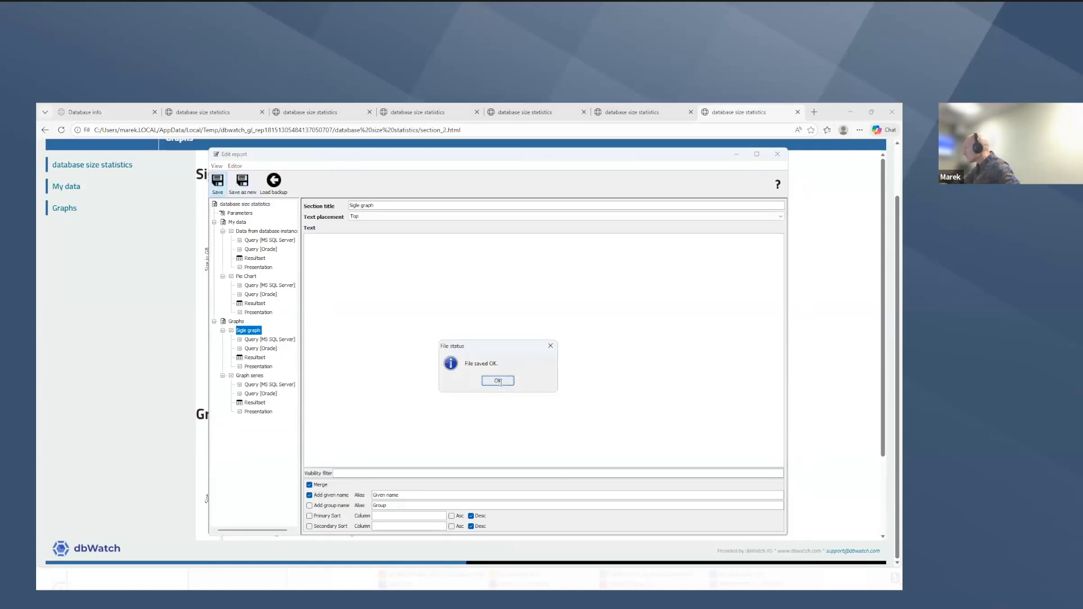
pyautogui.click(502, 382)
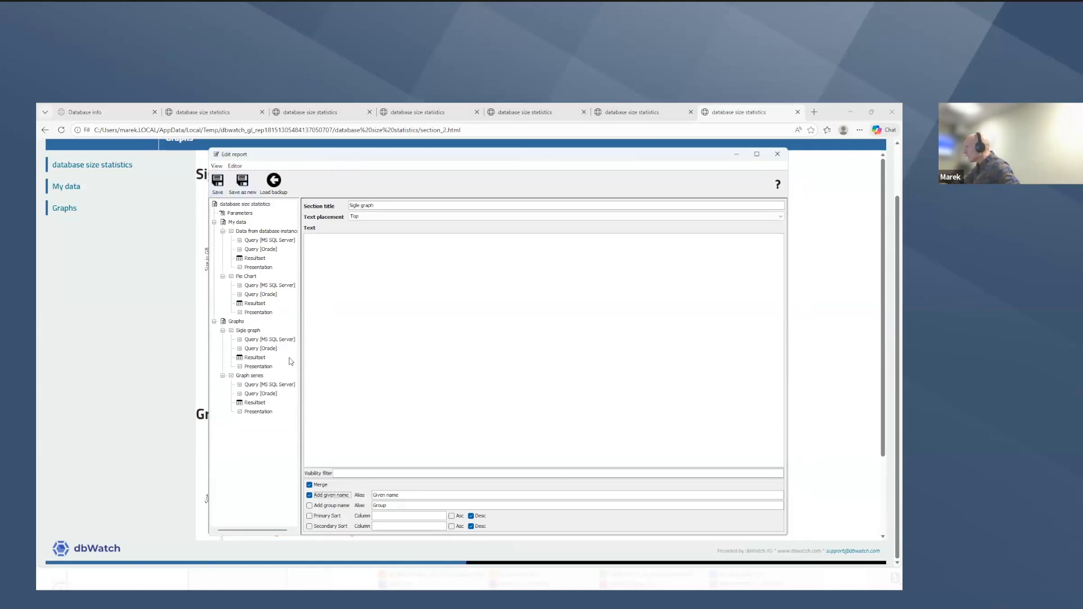
# Set the Sigle graph presentation to Category chart - Series with Given name as the series, and save the report
pyautogui.click(257, 366)
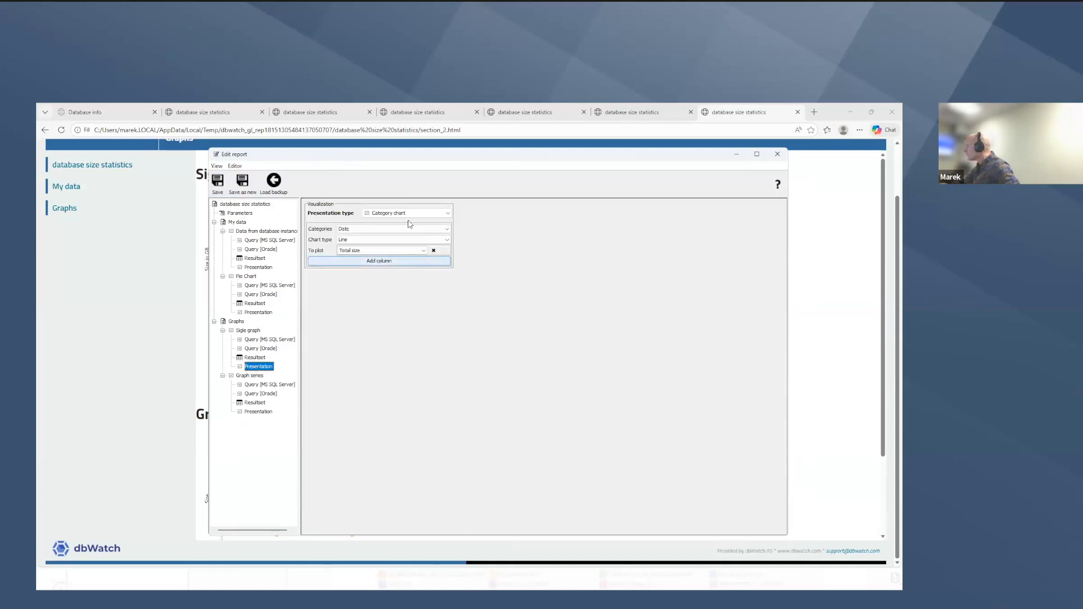
pyautogui.click(447, 213)
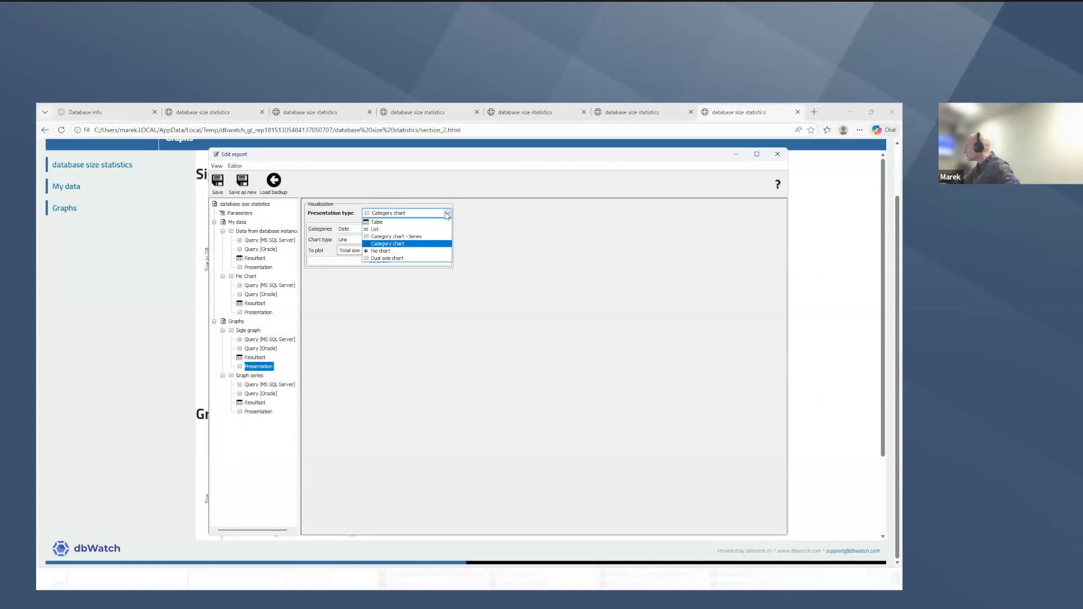
pyautogui.click(390, 237)
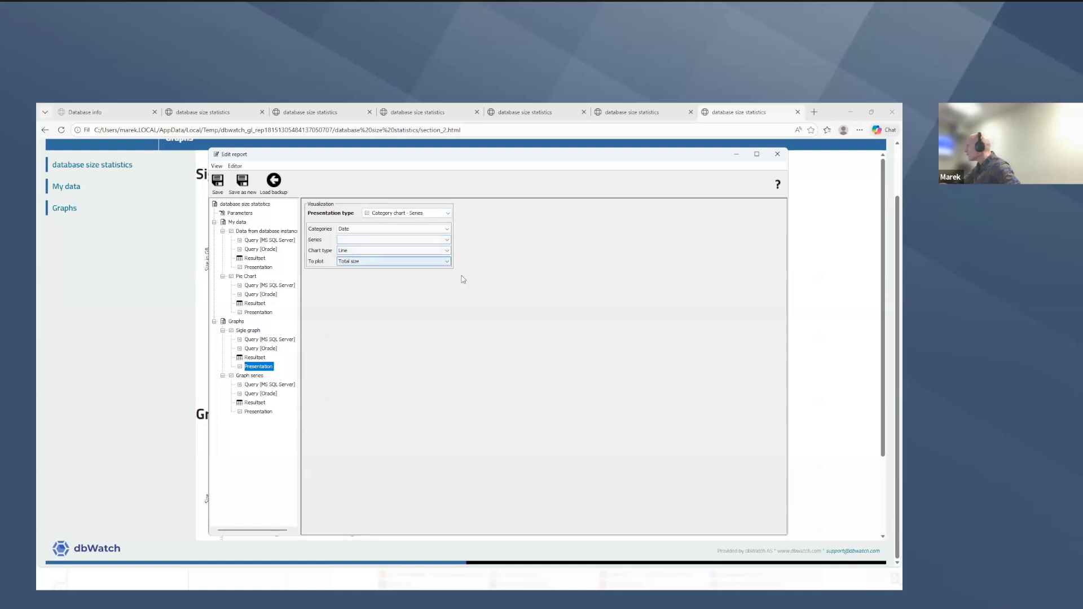
pyautogui.click(361, 242)
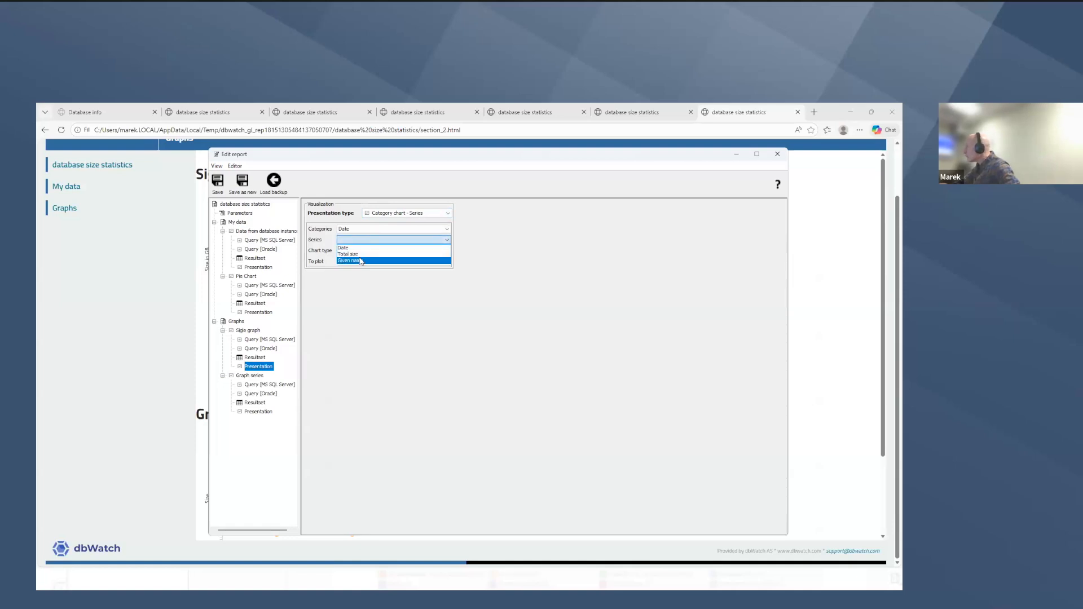
pyautogui.click(361, 261)
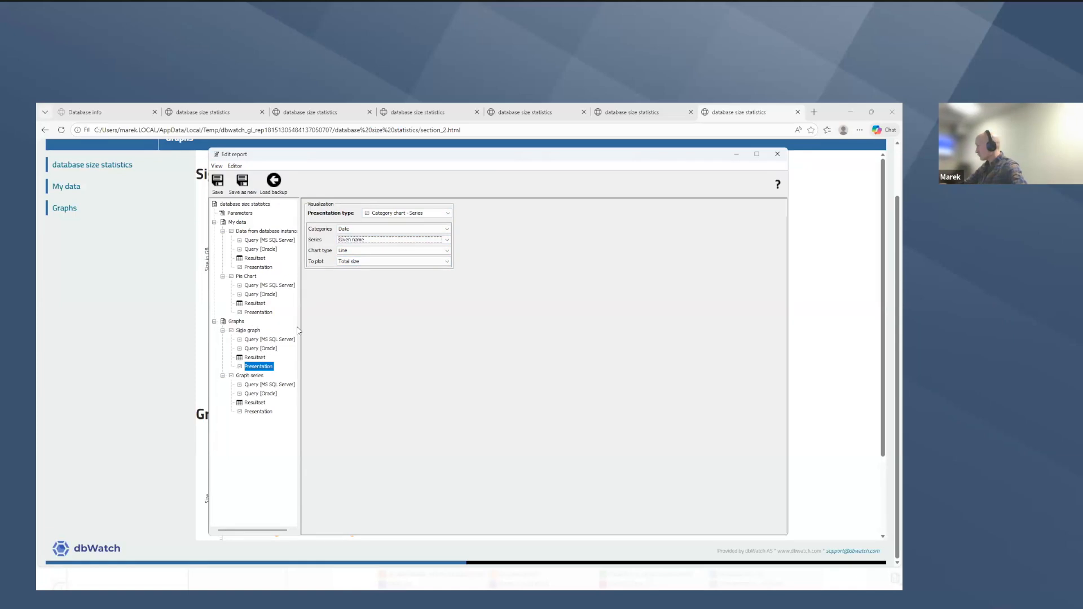
pyautogui.click(218, 182)
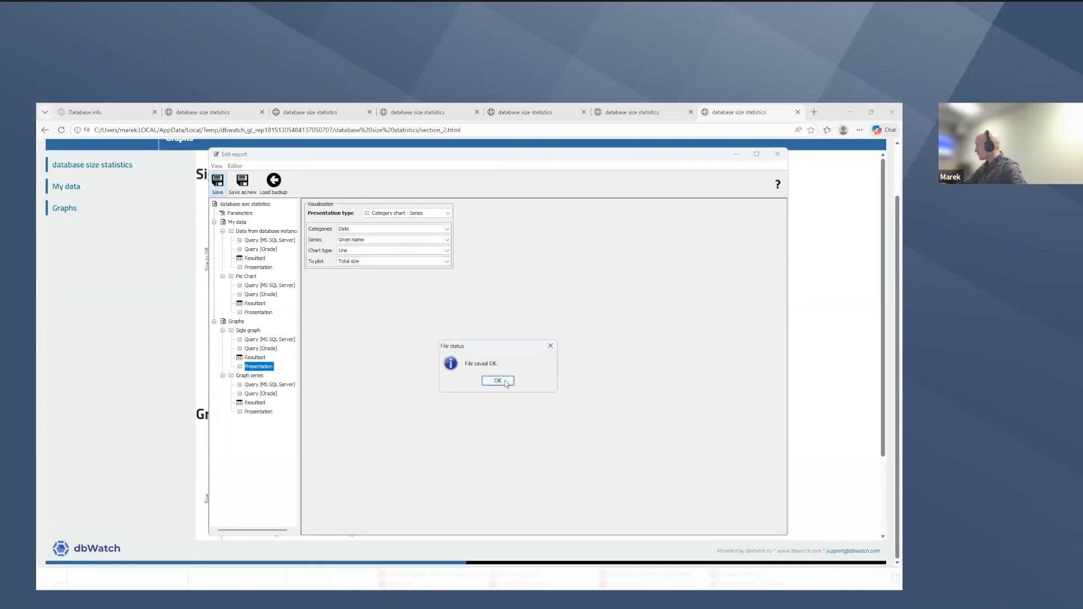
pyautogui.click(498, 380)
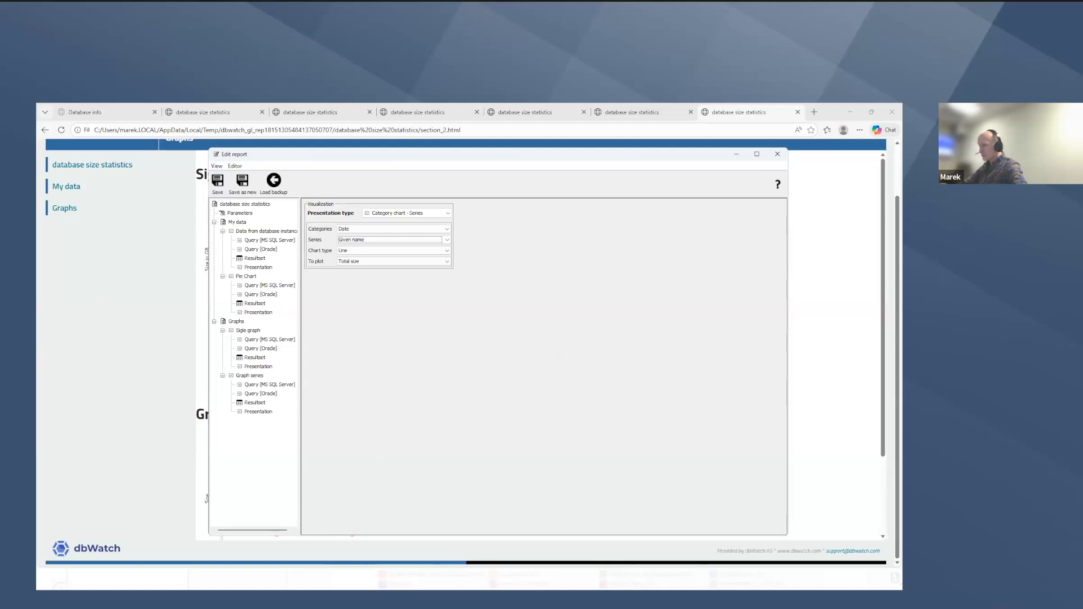
# In dbWatch Control Center, start generating a report with Local SQL2022B, Local SQLEXPRESS2022 and XE PDB1 as its sources
pyautogui.hotkey('alt', 'Tab')
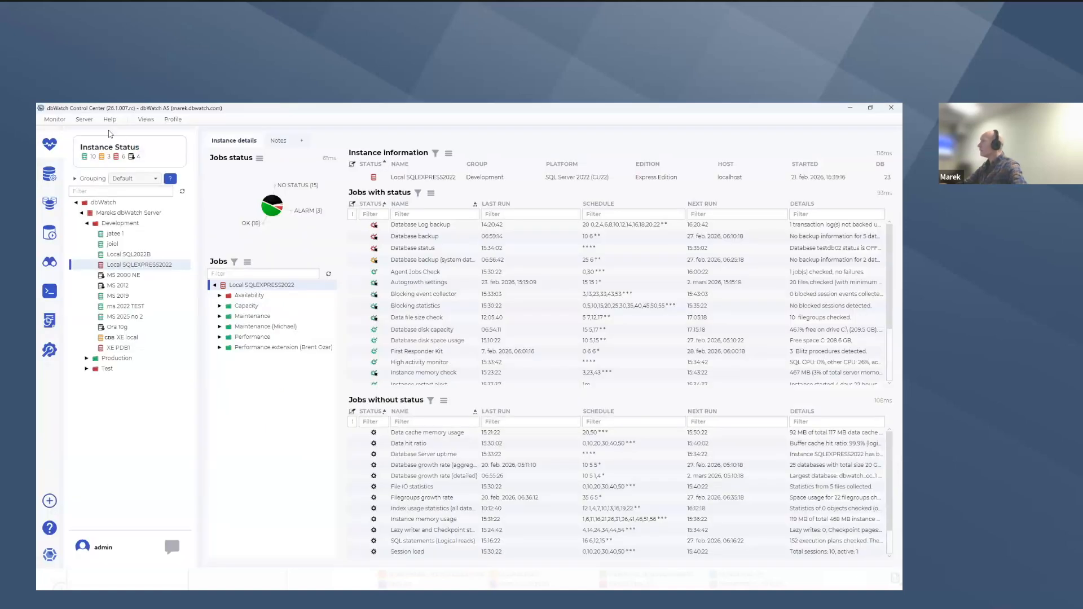
pyautogui.click(86, 120)
pyautogui.moveTo(114, 140)
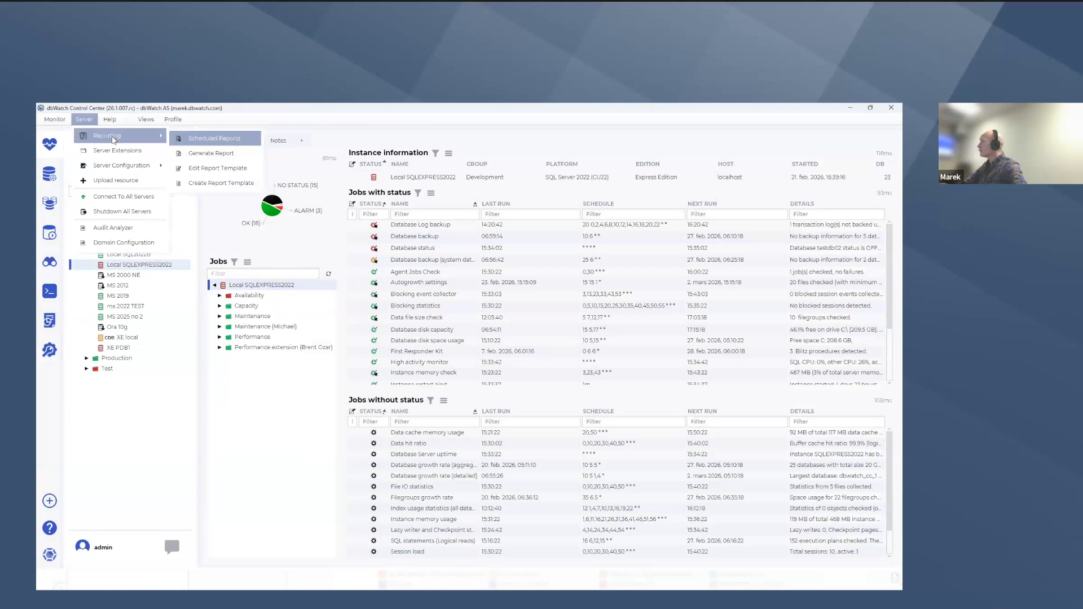
pyautogui.click(194, 153)
pyautogui.click(366, 265)
pyautogui.click(372, 275)
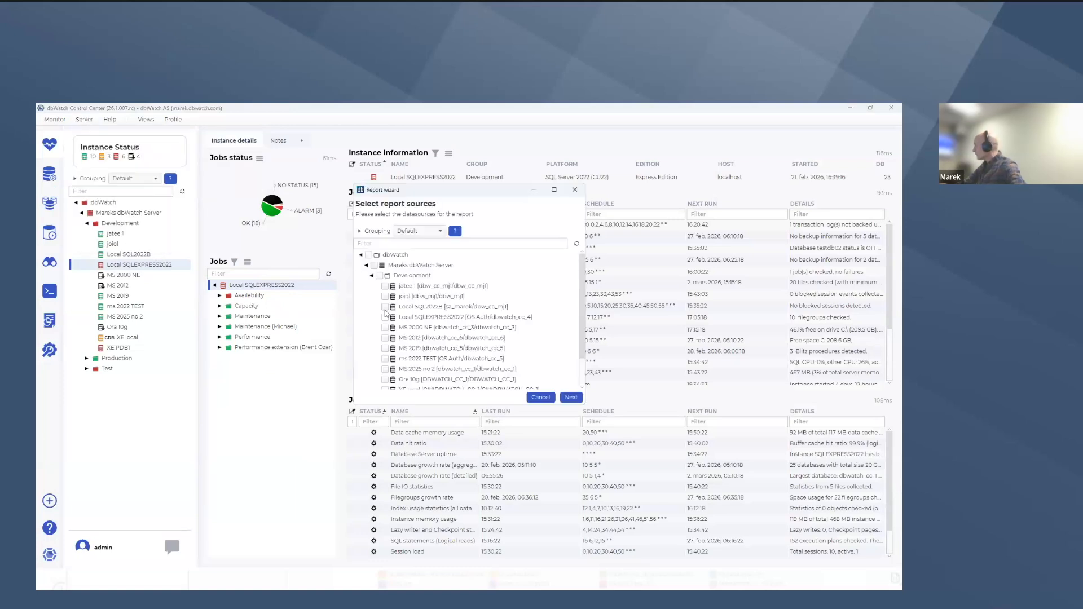
pyautogui.click(385, 307)
pyautogui.click(386, 317)
pyautogui.scroll(-2, 404, 330)
pyautogui.click(386, 364)
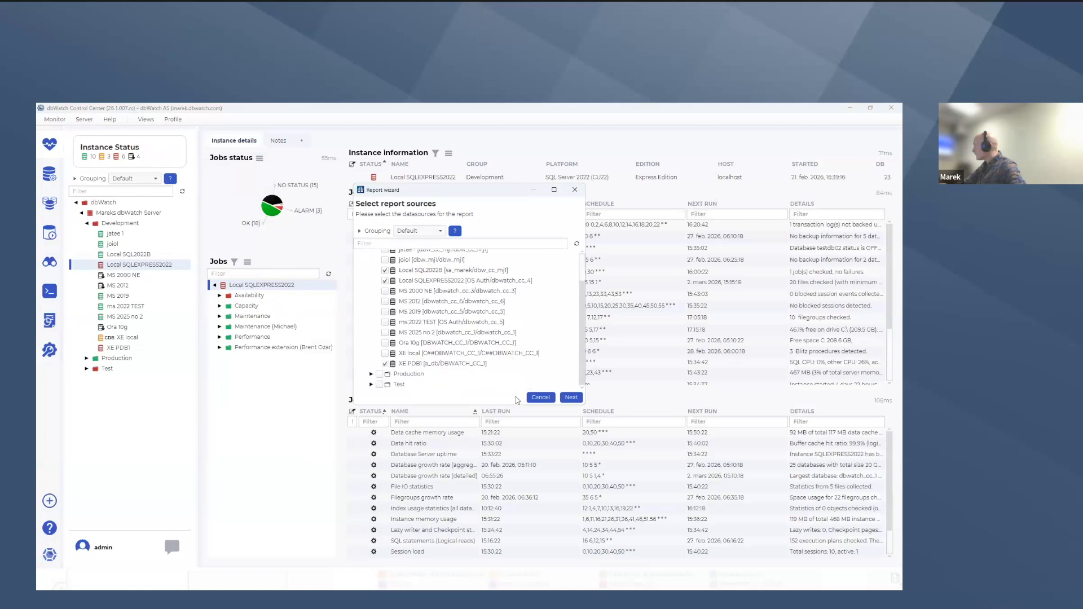
pyautogui.click(570, 398)
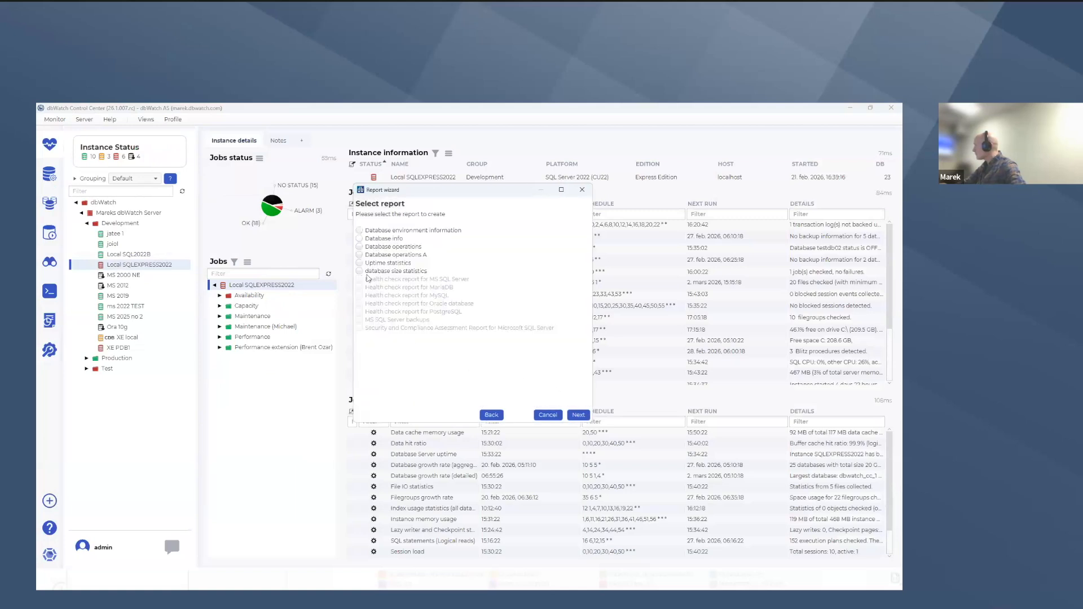
# Generate the database size statistics report as HTML for the chosen sources and open its Graphs page in the browser
pyautogui.click(359, 271)
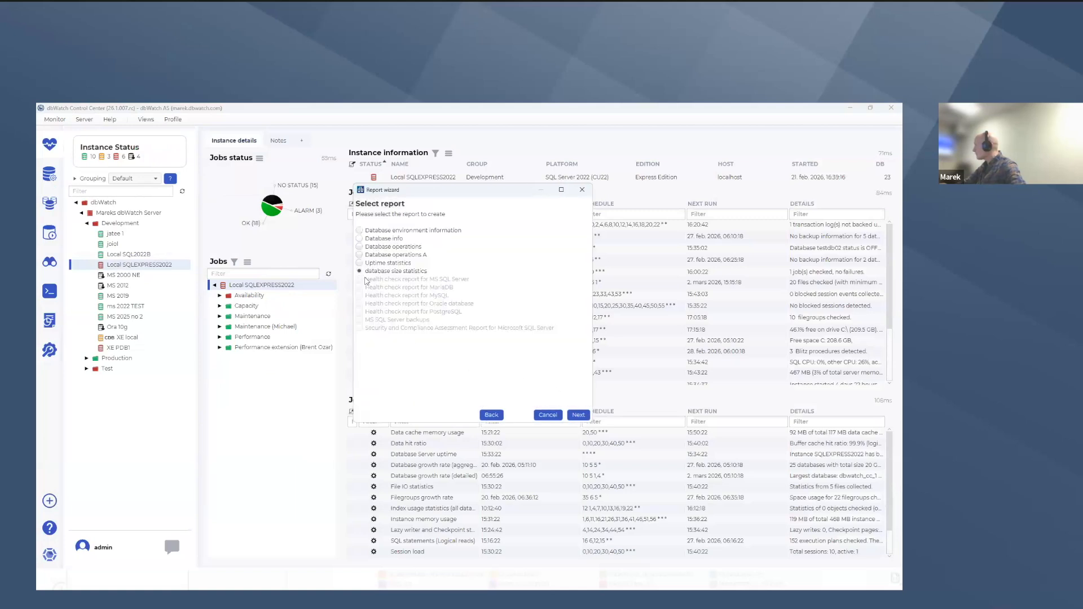
pyautogui.click(578, 417)
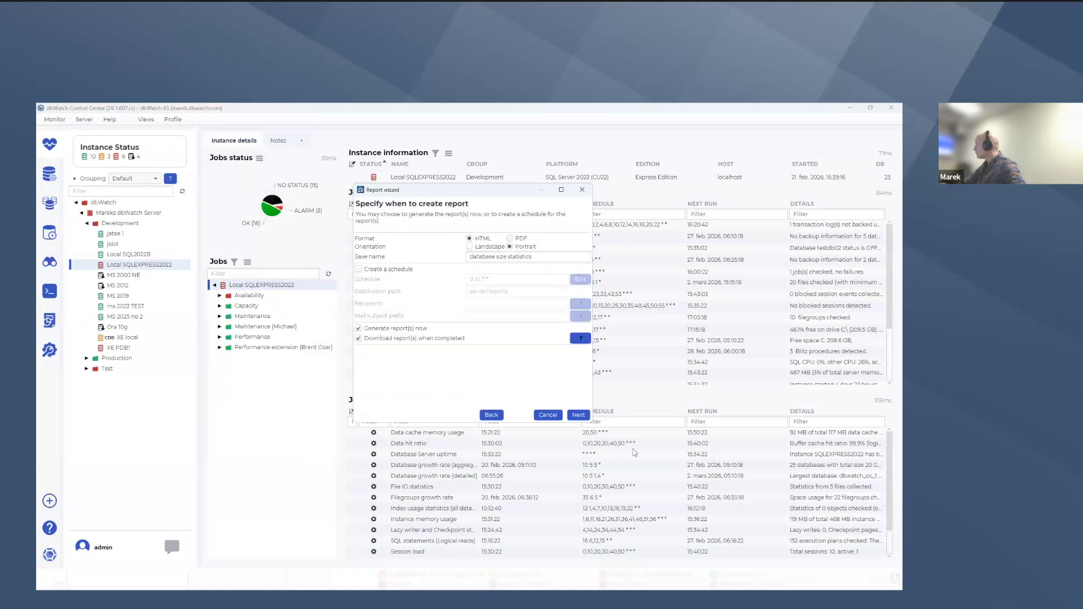
pyautogui.click(577, 415)
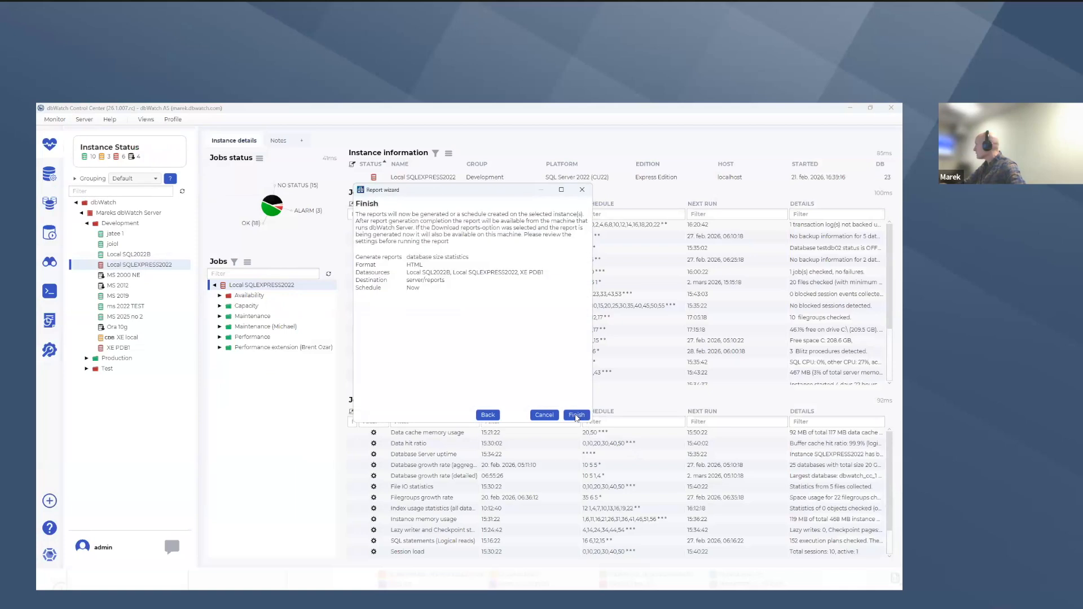
pyautogui.click(576, 415)
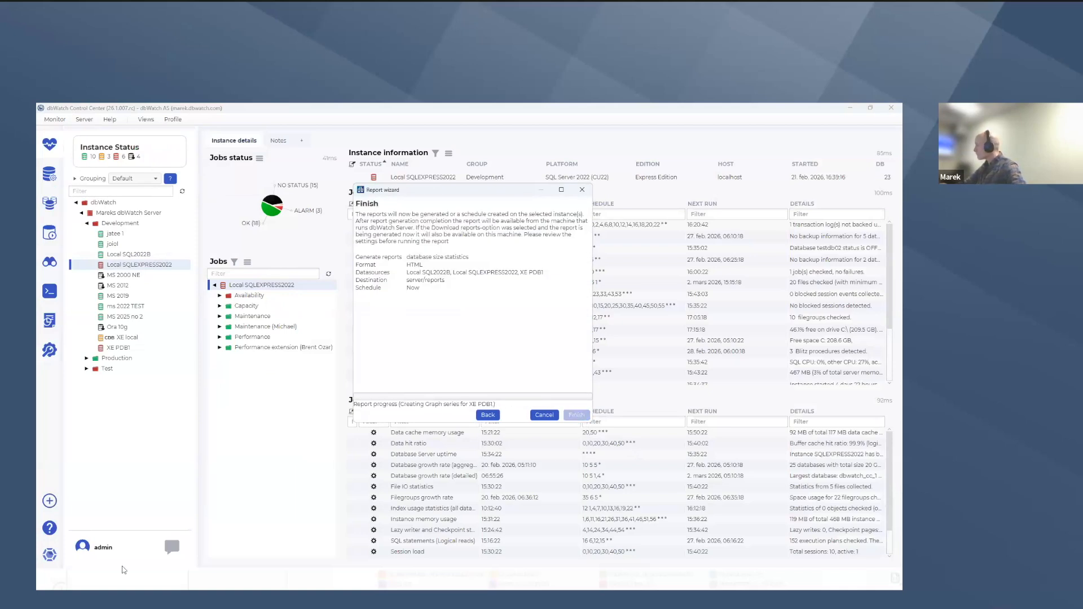
pyautogui.click(501, 354)
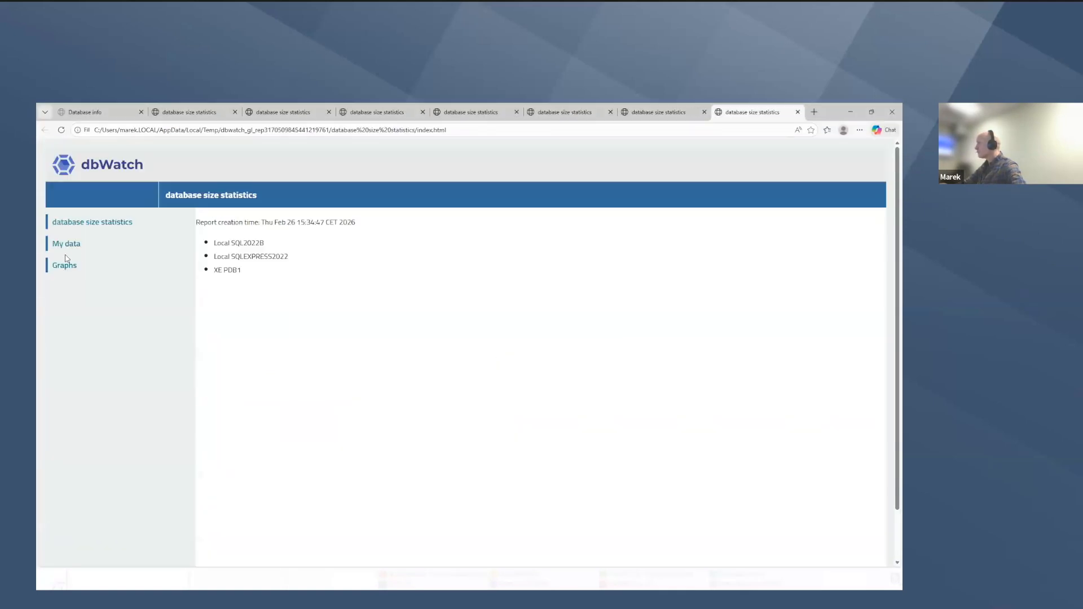
pyautogui.click(64, 265)
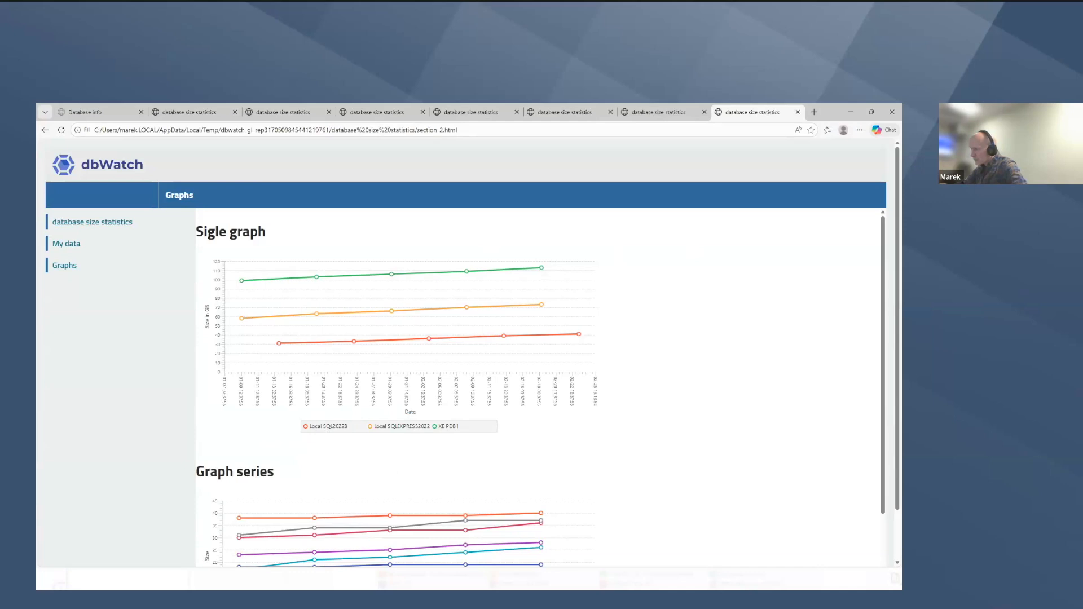
# Switch to the report editor and add a new section titled "test" to the Graphs chapter
pyautogui.hotkey('alt', 'Tab')
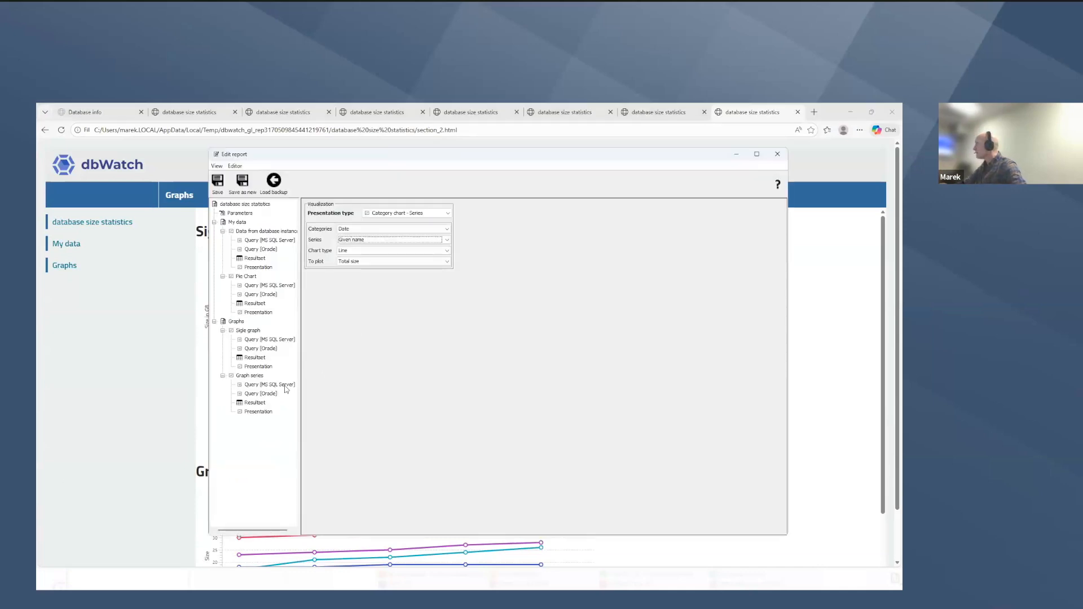
pyautogui.click(236, 322)
pyautogui.rightClick(237, 321)
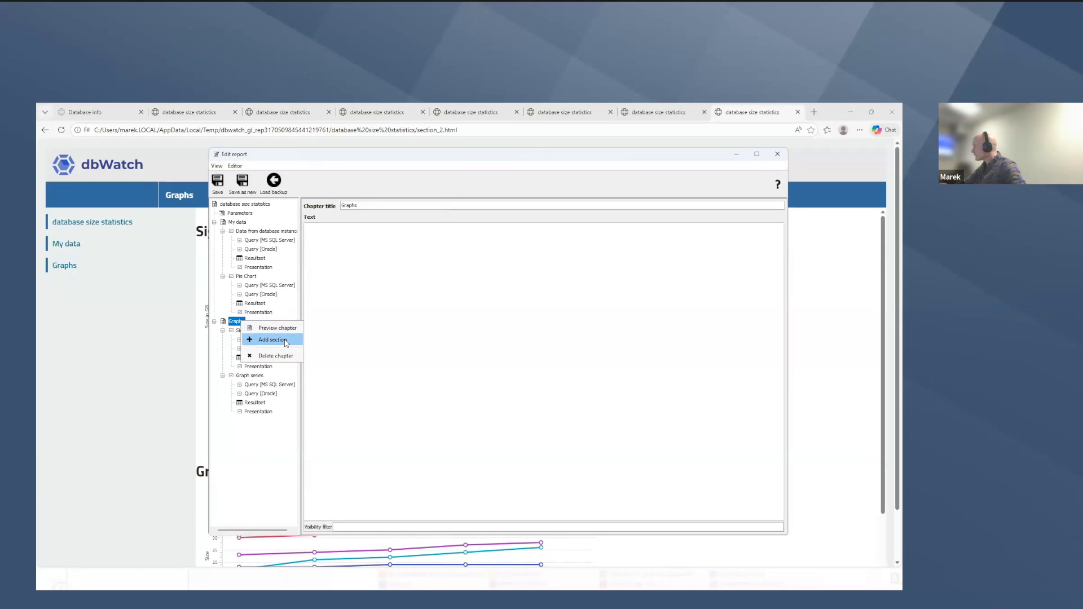
pyautogui.click(273, 340)
pyautogui.click(478, 383)
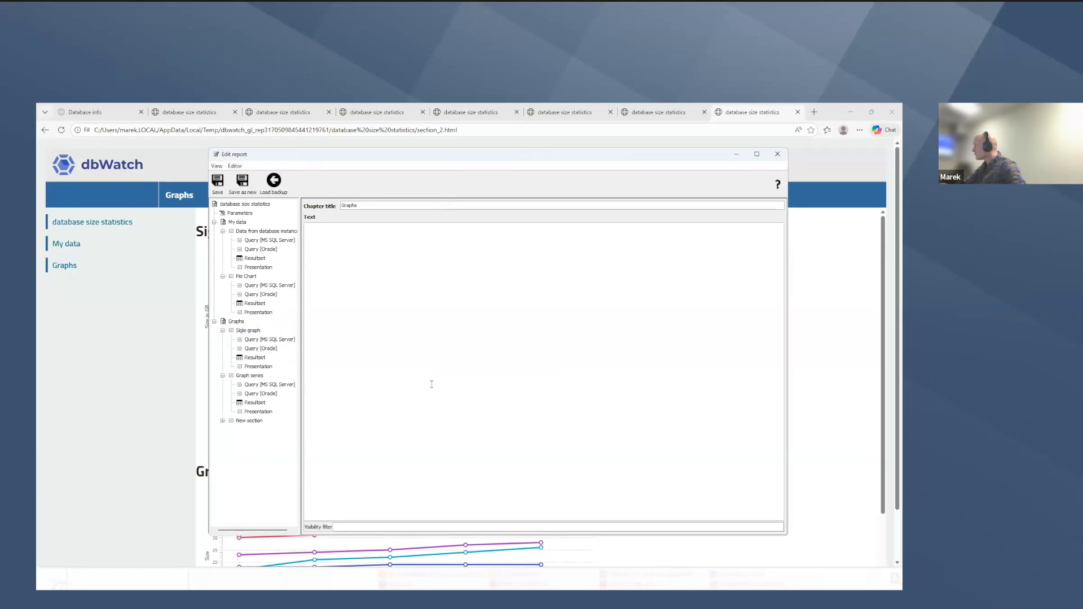
pyautogui.click(250, 421)
pyautogui.doubleClick(367, 206)
pyautogui.press('BackSpace')
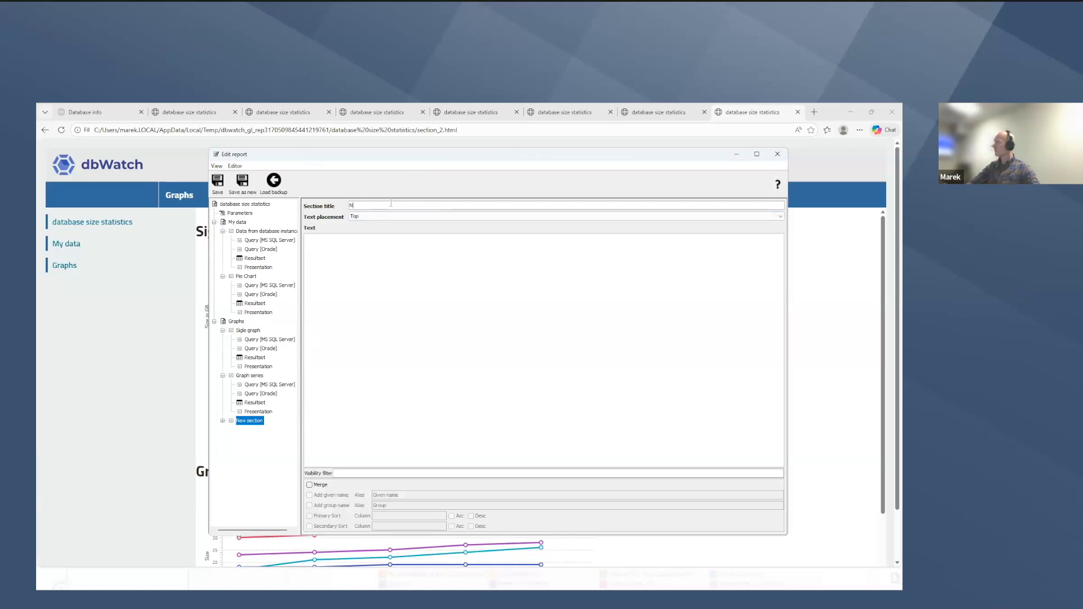
pyautogui.write('test')
pyautogui.press('Tab')
# Add an MS SQL Server query supporting all versions to the test section
pyautogui.click(223, 422)
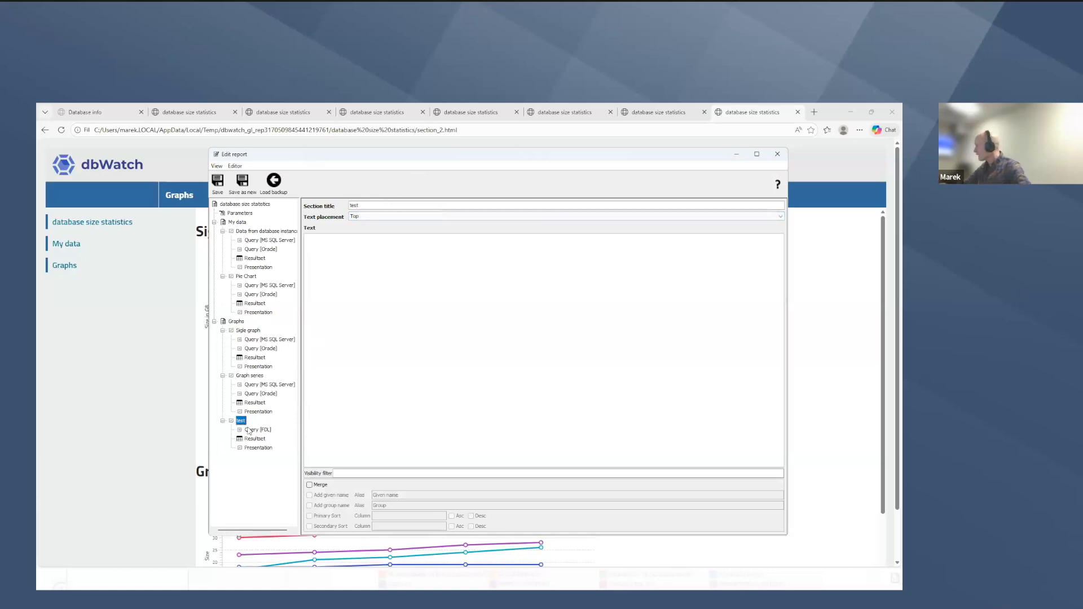
pyautogui.click(253, 430)
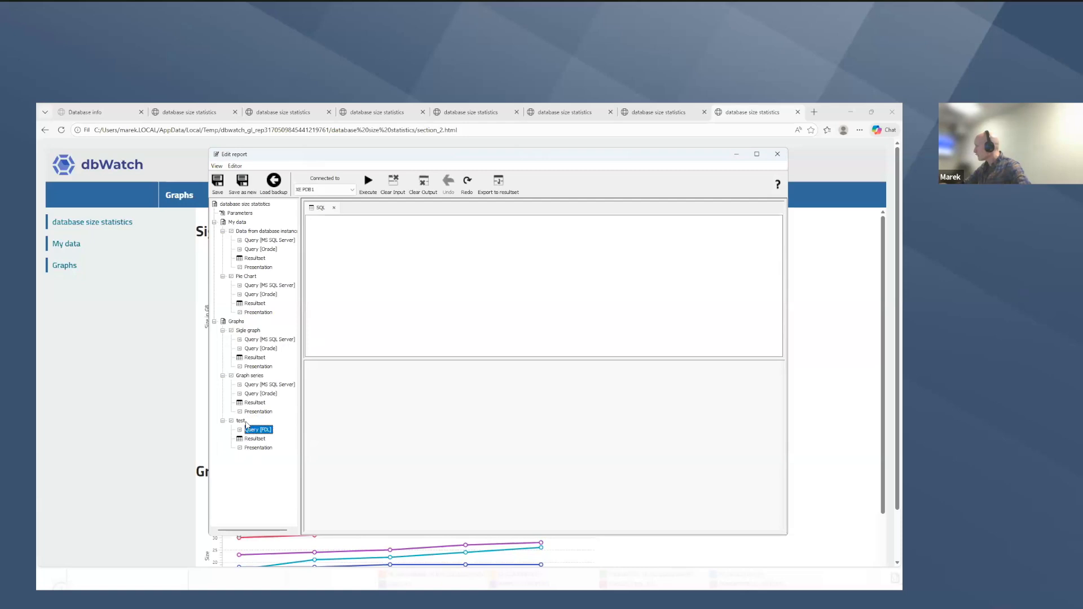
pyautogui.click(241, 422)
pyautogui.rightClick(241, 422)
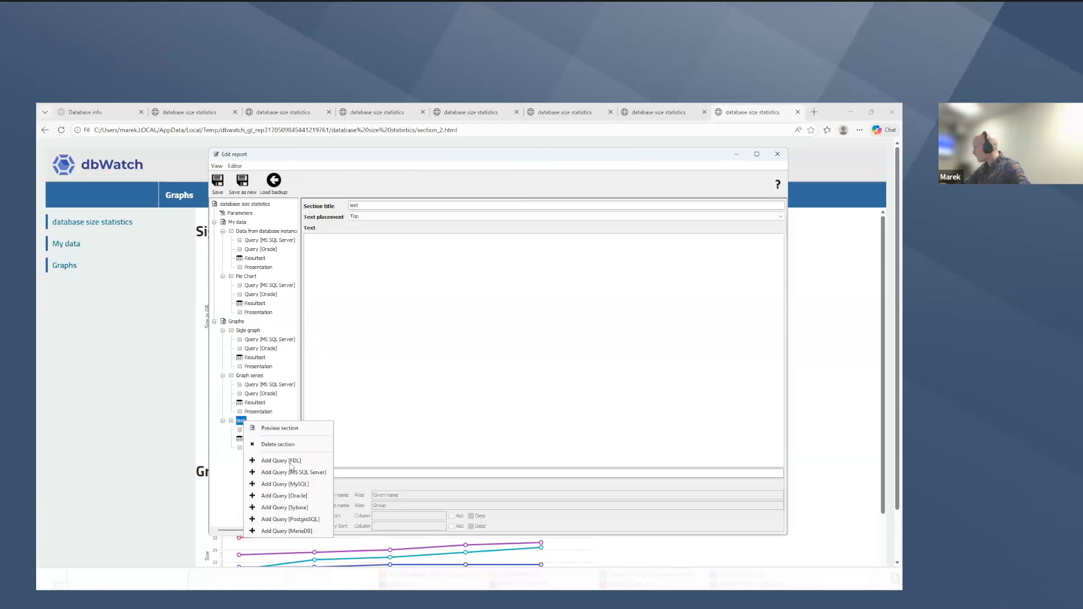
pyautogui.click(286, 473)
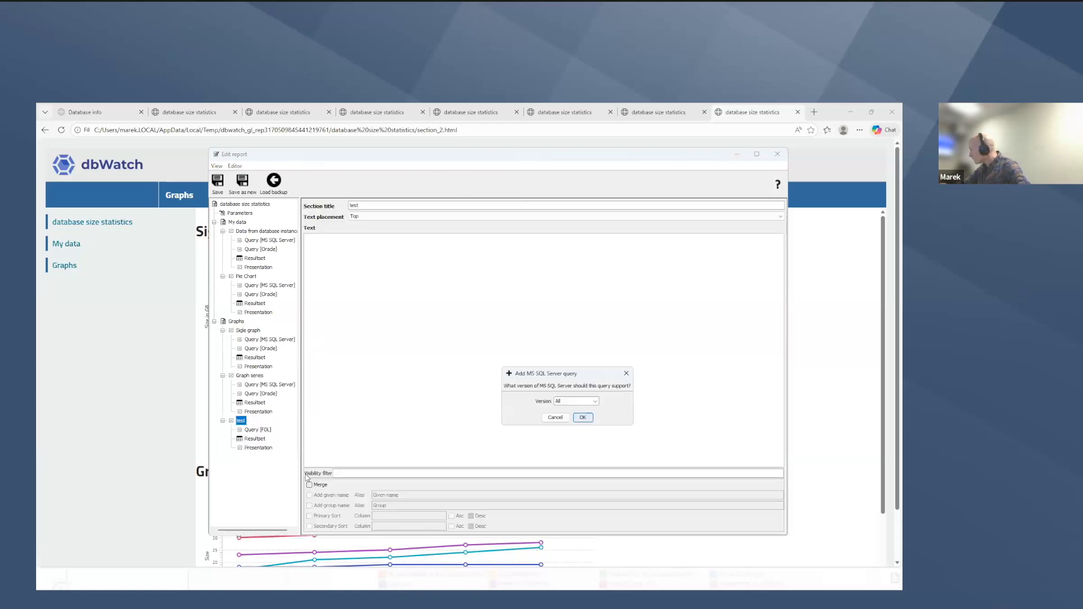
pyautogui.click(585, 419)
pyautogui.click(241, 421)
pyautogui.rightClick(242, 421)
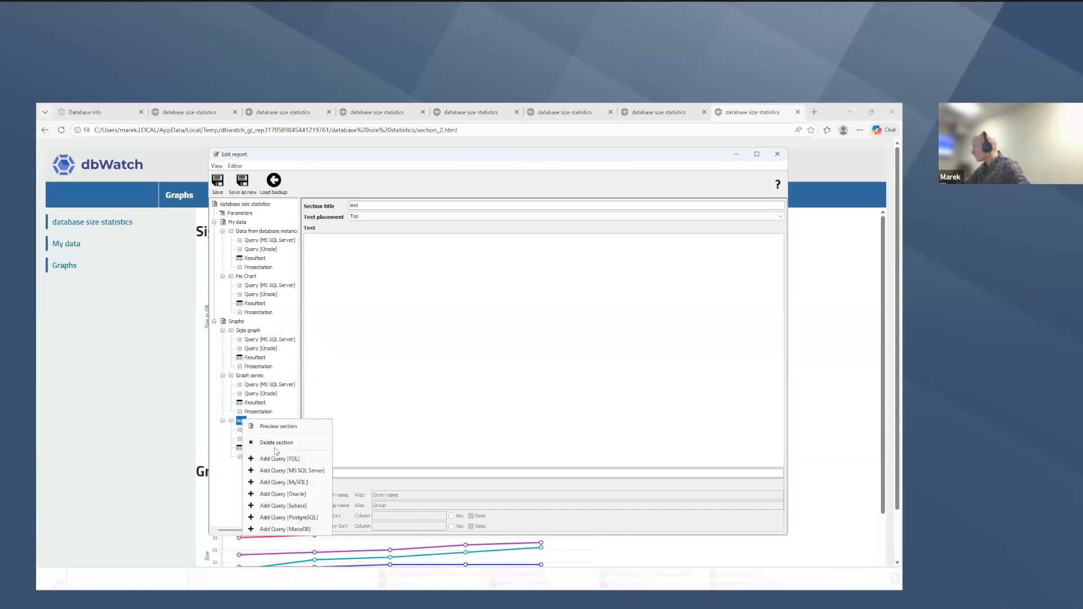
pyautogui.click(288, 494)
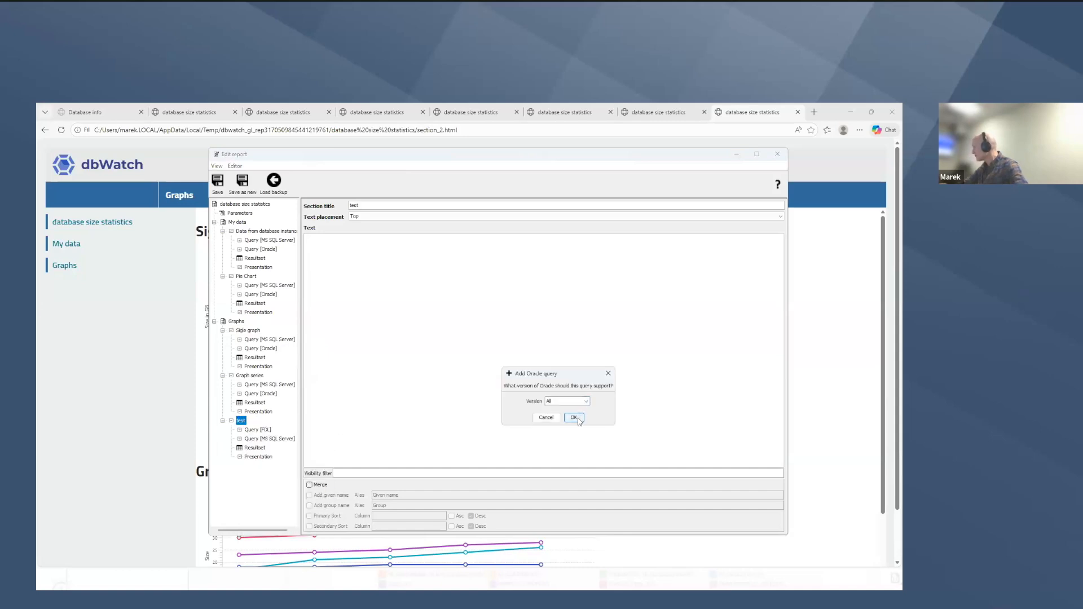
pyautogui.click(547, 418)
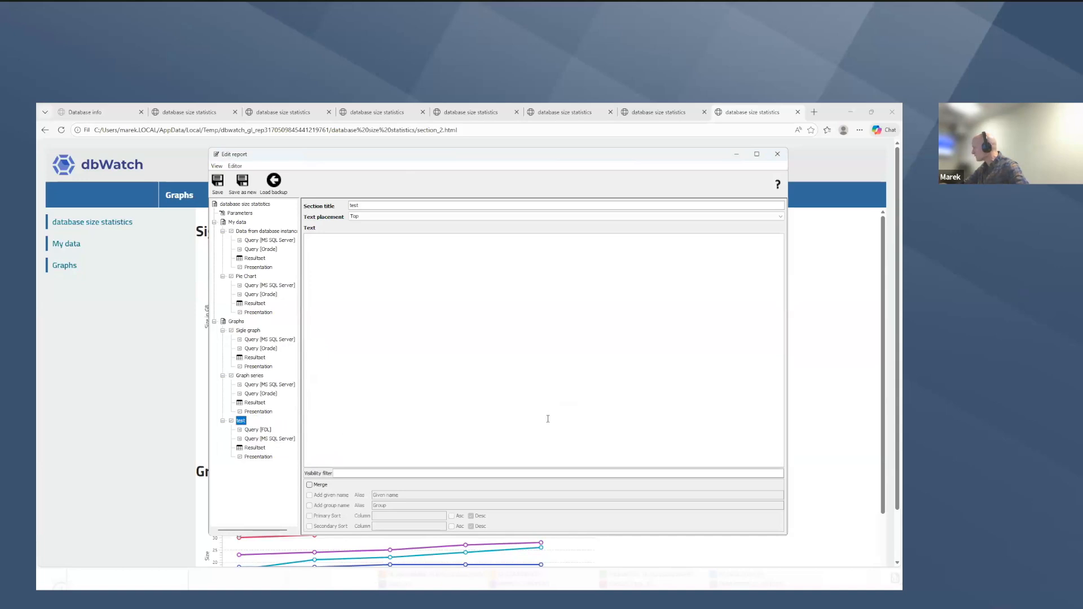
# Delete the FDL query from the test section
pyautogui.click(258, 430)
pyautogui.rightClick(257, 431)
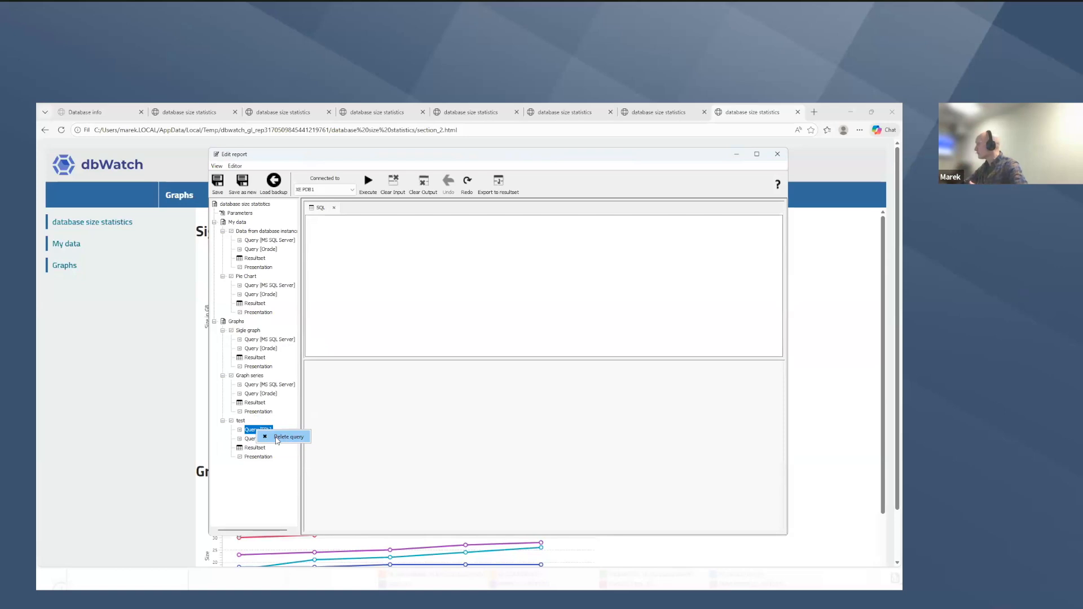
pyautogui.click(278, 437)
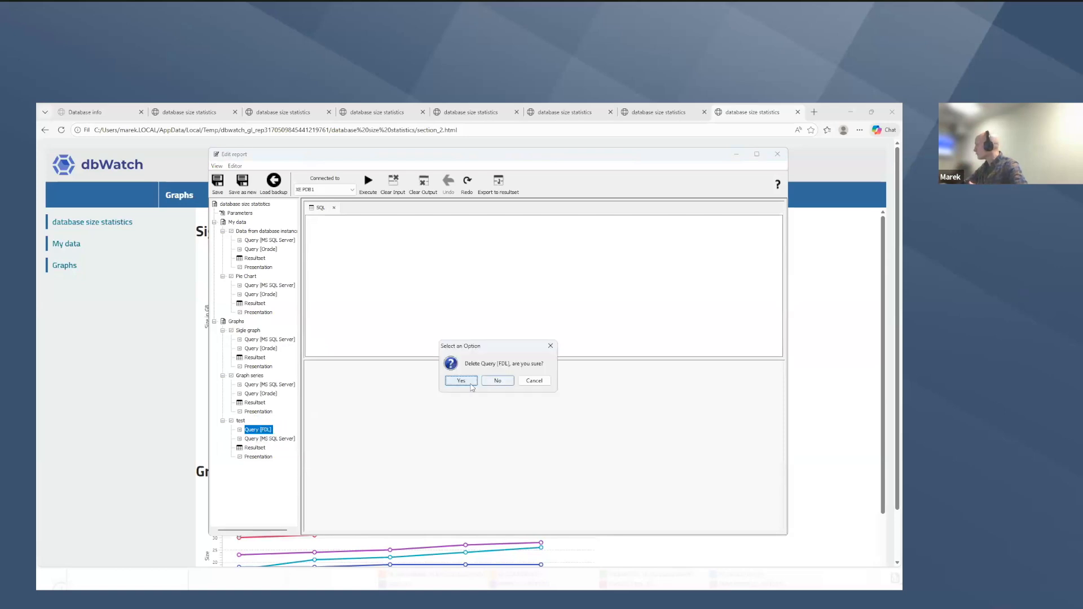
pyautogui.click(461, 382)
# Copy the first My data section's MS SQL Server query into the test section's query, changing it to "select * from a_db..db_info2"
pyautogui.click(276, 430)
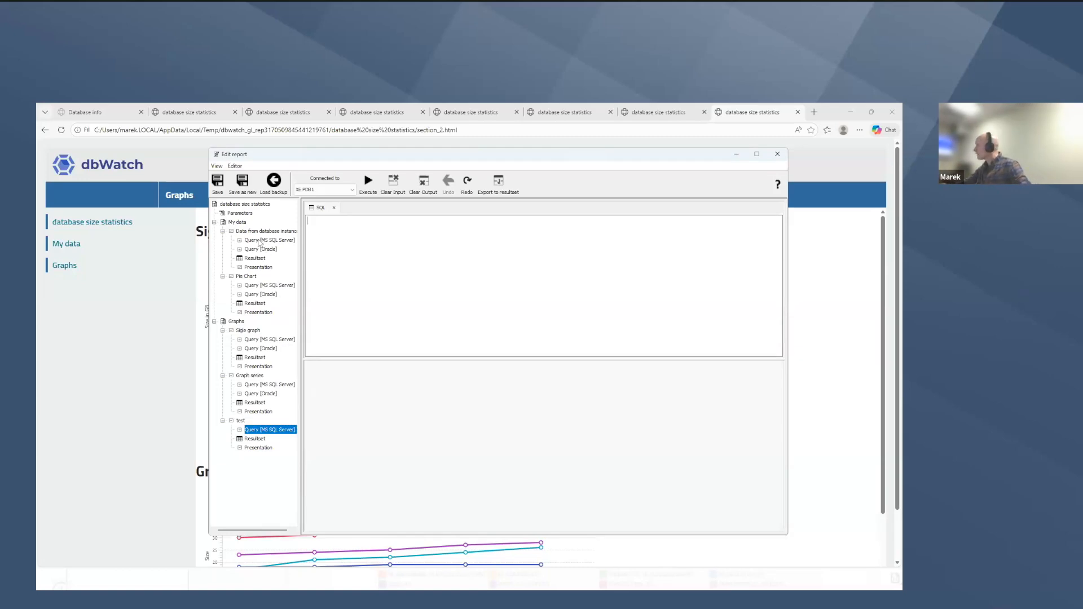
pyautogui.click(281, 240)
pyautogui.hotkey('shift', 'Left')
pyautogui.hotkey('shift', 'Left')
pyautogui.hotkey('shift', 'Left')
pyautogui.hotkey('shift', 'Left')
pyautogui.hotkey('shift', 'Left')
pyautogui.hotkey('shift', 'Left')
pyautogui.hotkey('shift', 'Left')
pyautogui.hotkey('shift', 'Left')
pyautogui.hotkey('shift', 'Left')
pyautogui.hotkey('shift', 'Left')
pyautogui.hotkey('shift', 'Left')
pyautogui.hotkey('shift', 'Left')
pyautogui.hotkey('shift', 'Left')
pyautogui.hotkey('shift', 'Left')
pyautogui.hotkey('shift', 'Left')
pyautogui.hotkey('shift', 'Left')
pyautogui.hotkey('shift', 'Left')
pyautogui.hotkey('shift', 'Left')
pyautogui.hotkey('shift', 'Left')
pyautogui.hotkey('shift', 'Left')
pyautogui.hotkey('ctrl', 'c')
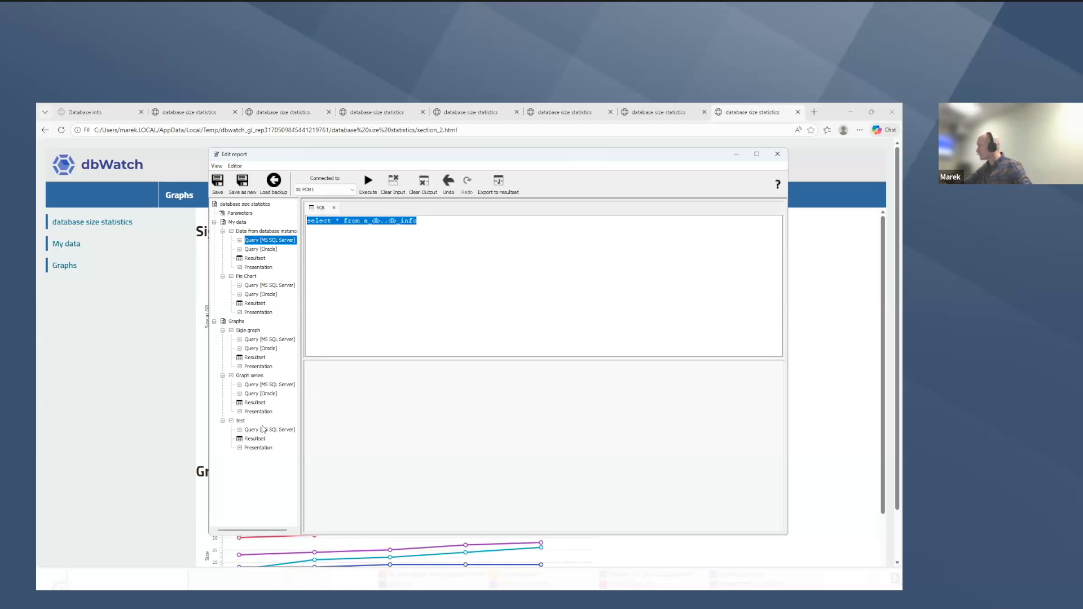
pyautogui.click(262, 429)
pyautogui.hotkey('ctrl', 'v')
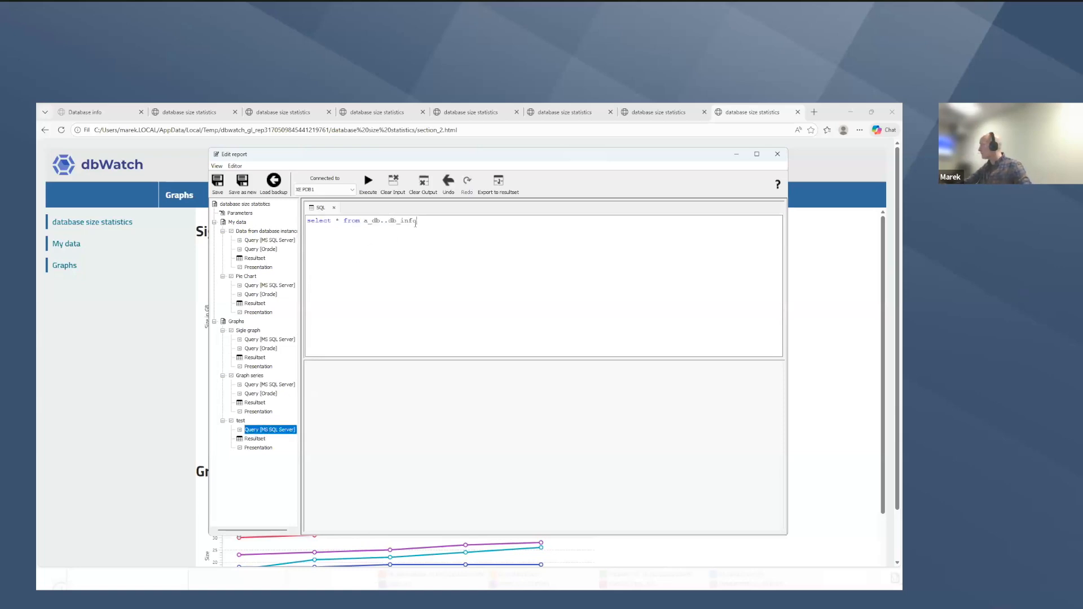
pyautogui.write('2')
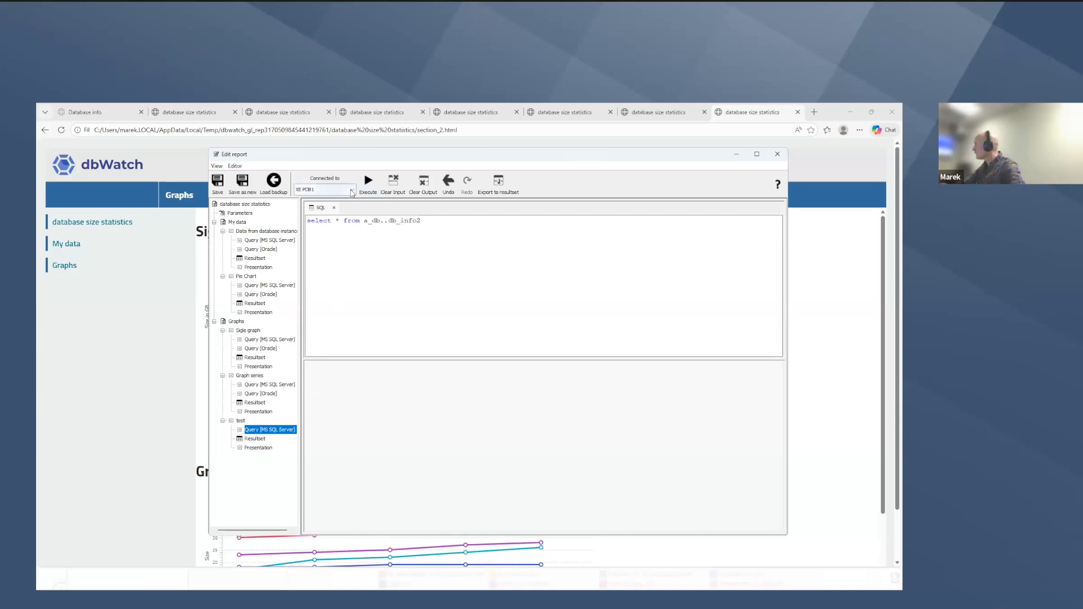
# Run the test section's query against the Local SQL2022B instance
pyautogui.click(352, 190)
pyautogui.moveTo(352, 220); pyautogui.dragTo(352, 214)
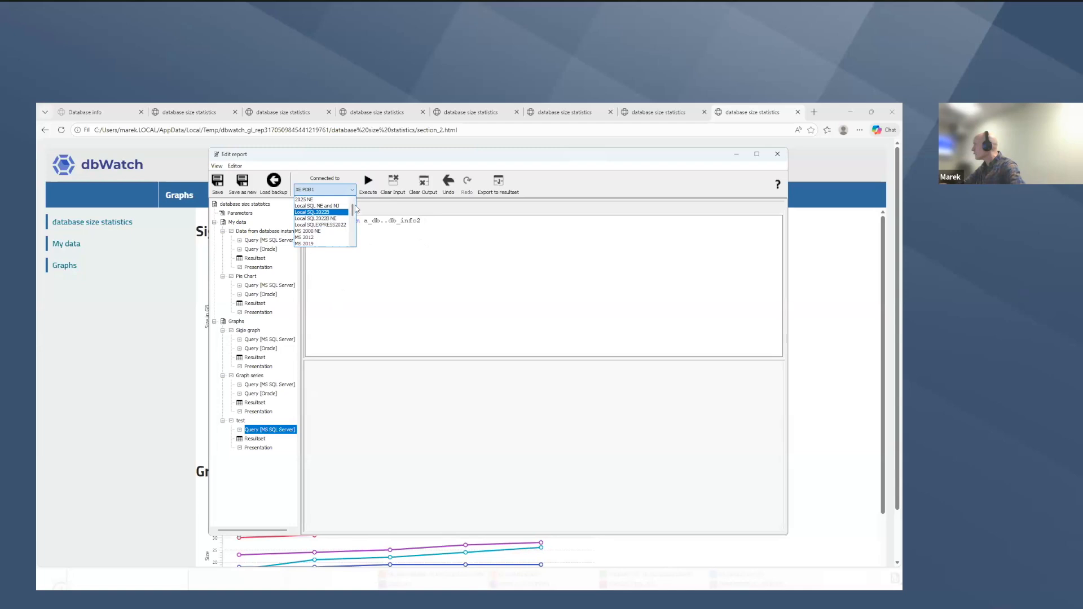
pyautogui.click(316, 205)
pyautogui.click(368, 180)
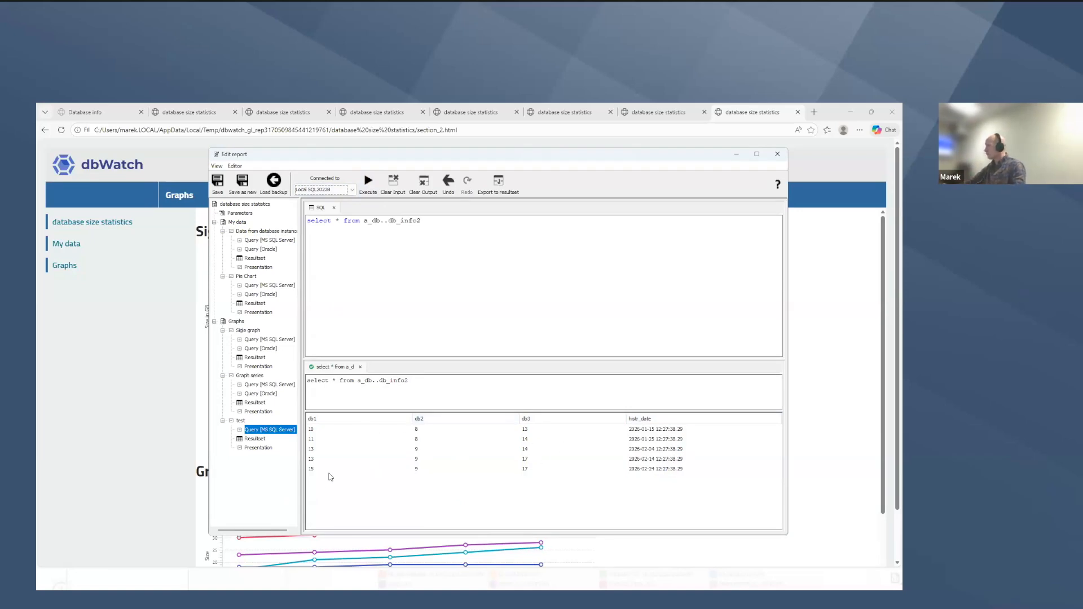
# Export the test query's columns to the resultset and on to the presentation, replacing any existing formatting
pyautogui.click(499, 182)
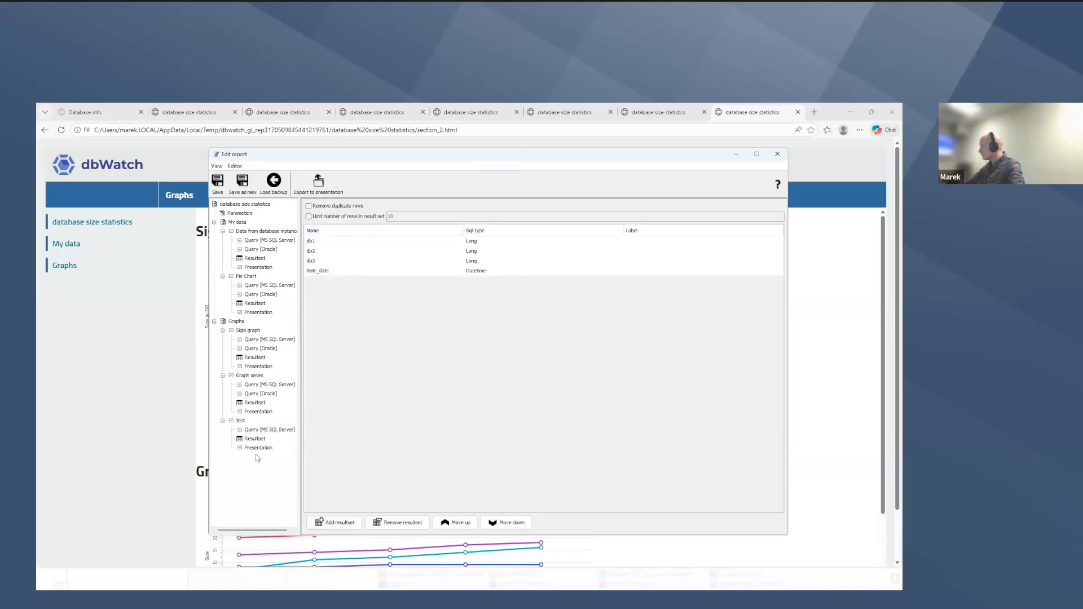
pyautogui.click(319, 181)
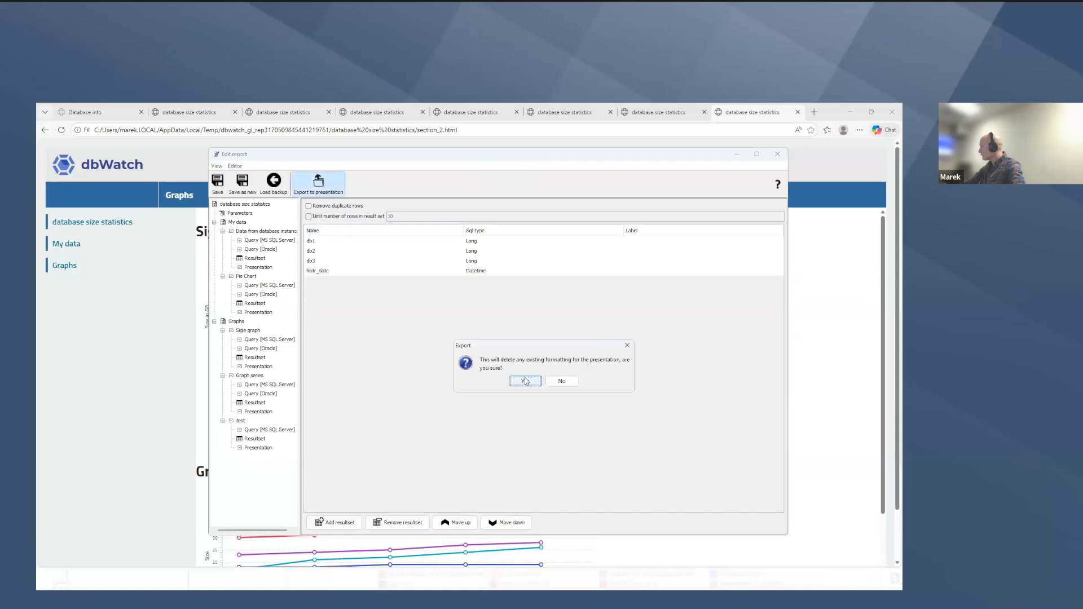
pyautogui.click(525, 381)
# Present the test section as a Bar category chart by histr_date, plotting only db1, db2 and db3, and save the report
pyautogui.click(385, 213)
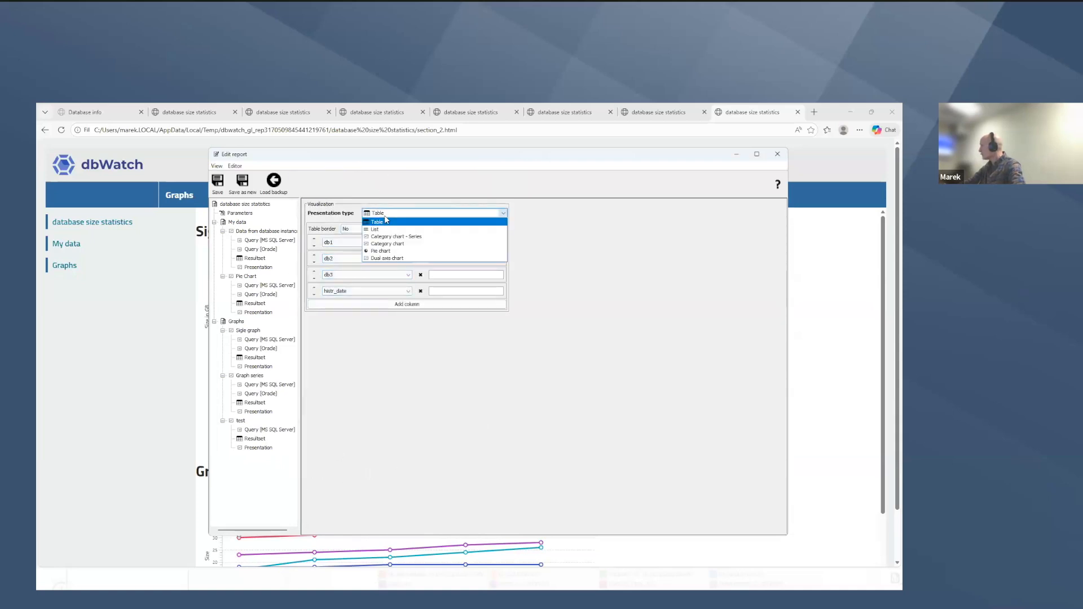
pyautogui.click(390, 244)
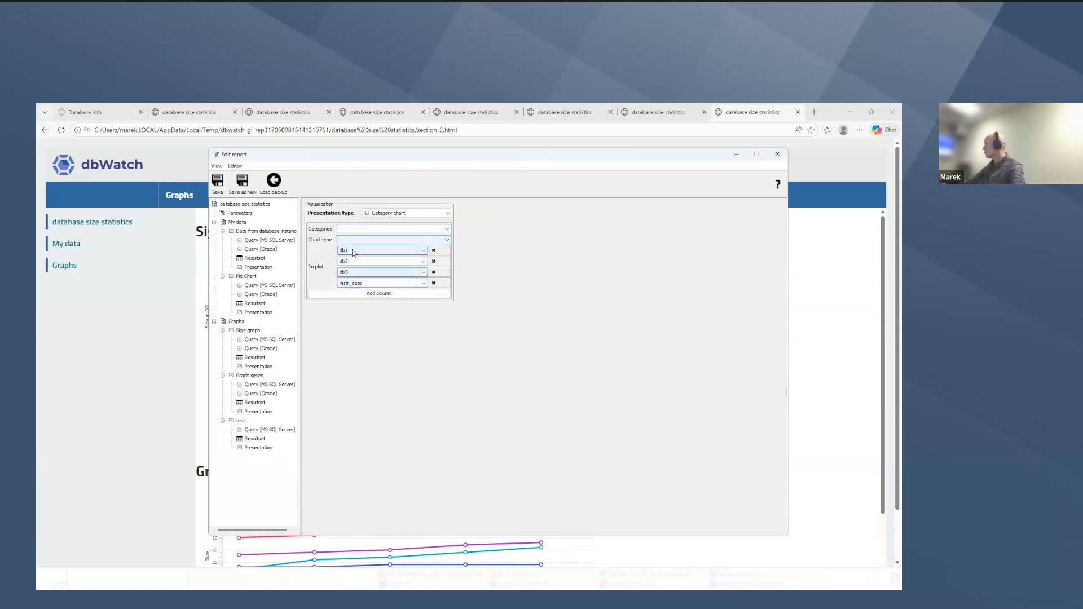
pyautogui.click(433, 282)
pyautogui.click(389, 229)
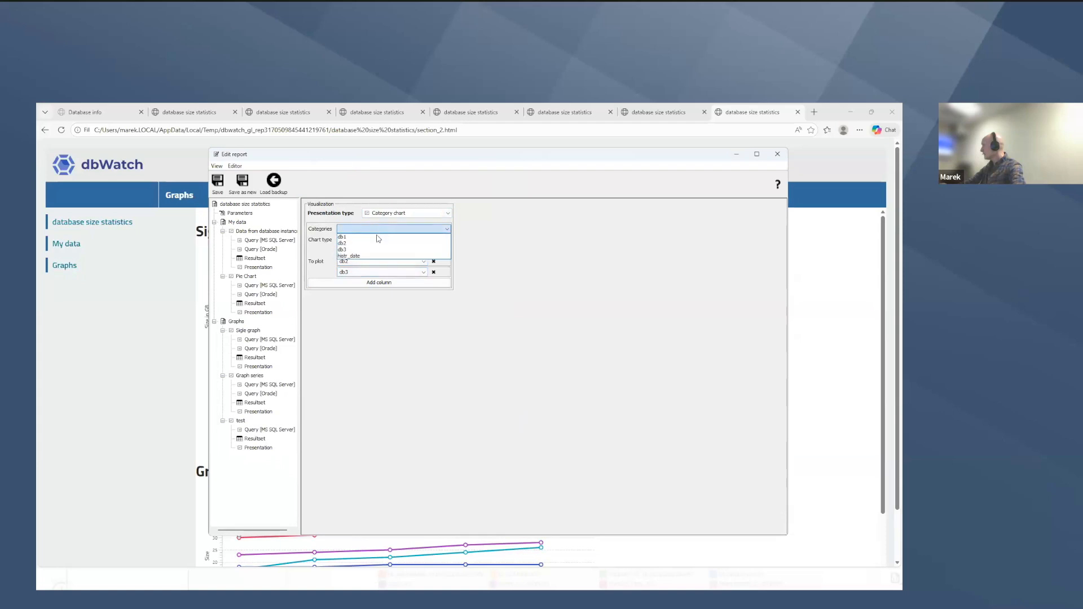
pyautogui.click(373, 256)
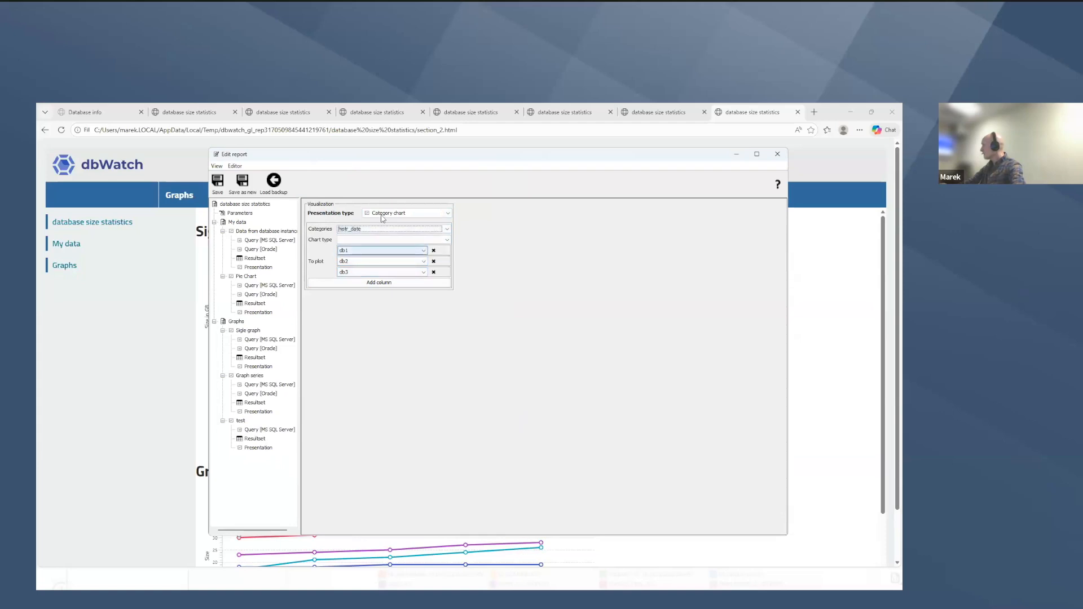
pyautogui.click(373, 239)
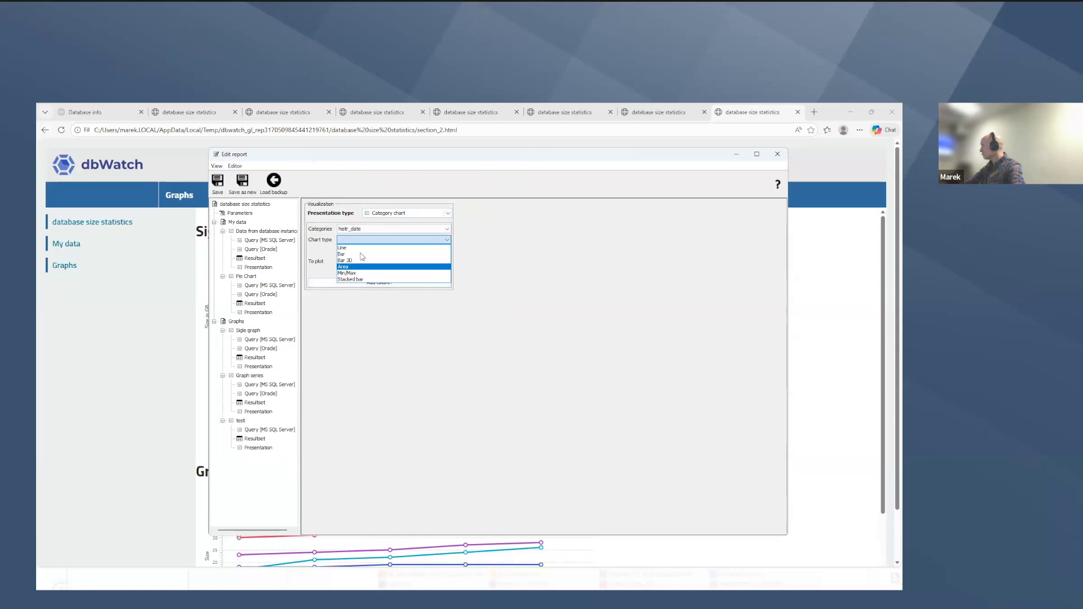
pyautogui.click(361, 255)
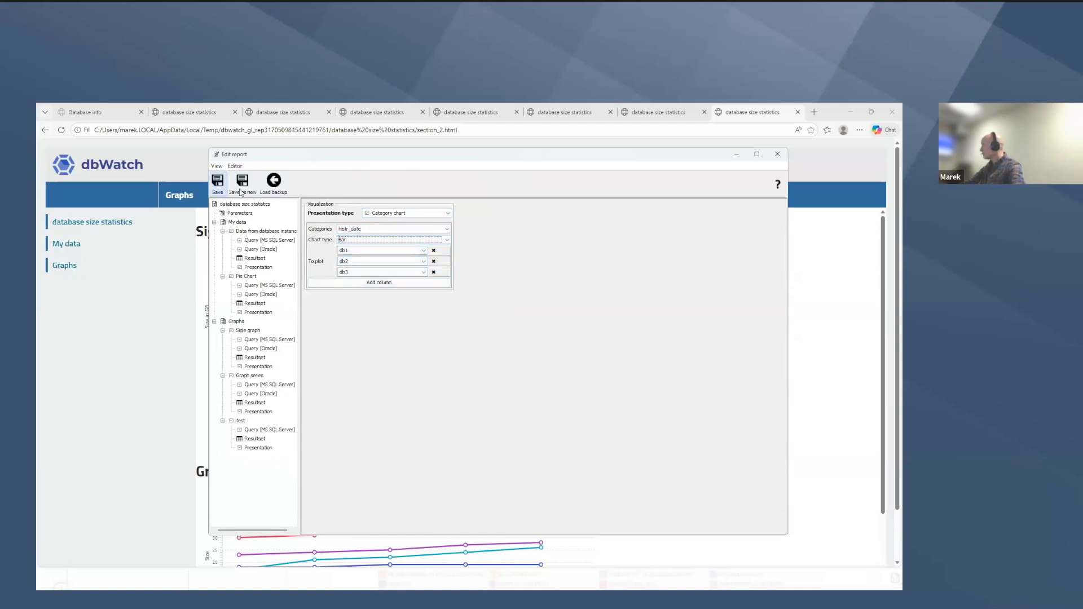
pyautogui.click(497, 381)
# Preview the test section's bar chart for the Local SQL2022B instance, enlarging the preview to view the whole chart
pyautogui.rightClick(243, 425)
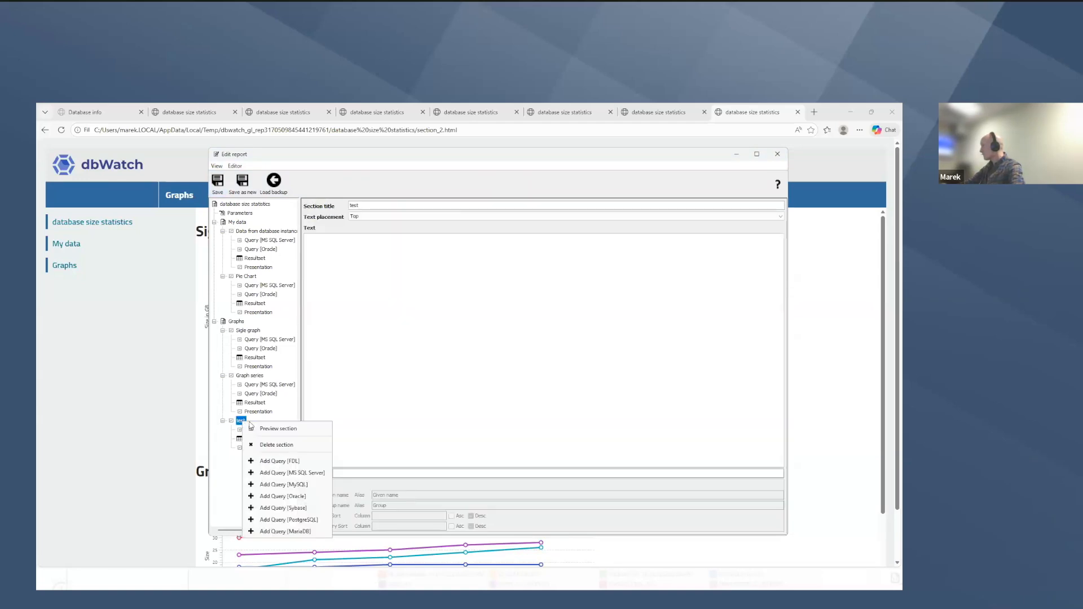
pyautogui.click(277, 428)
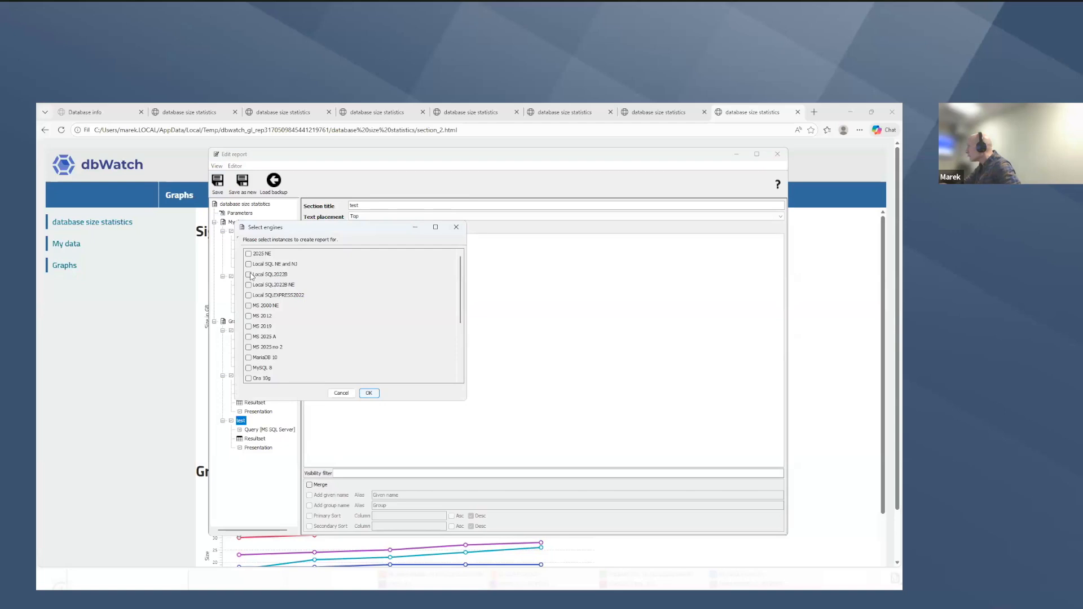
pyautogui.click(248, 274)
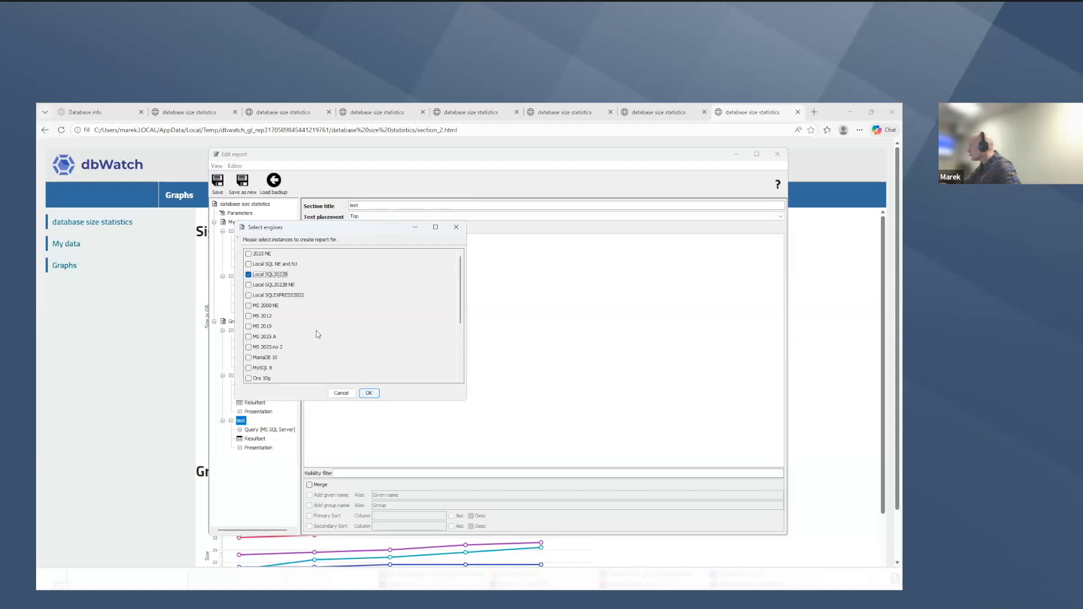
pyautogui.click(368, 394)
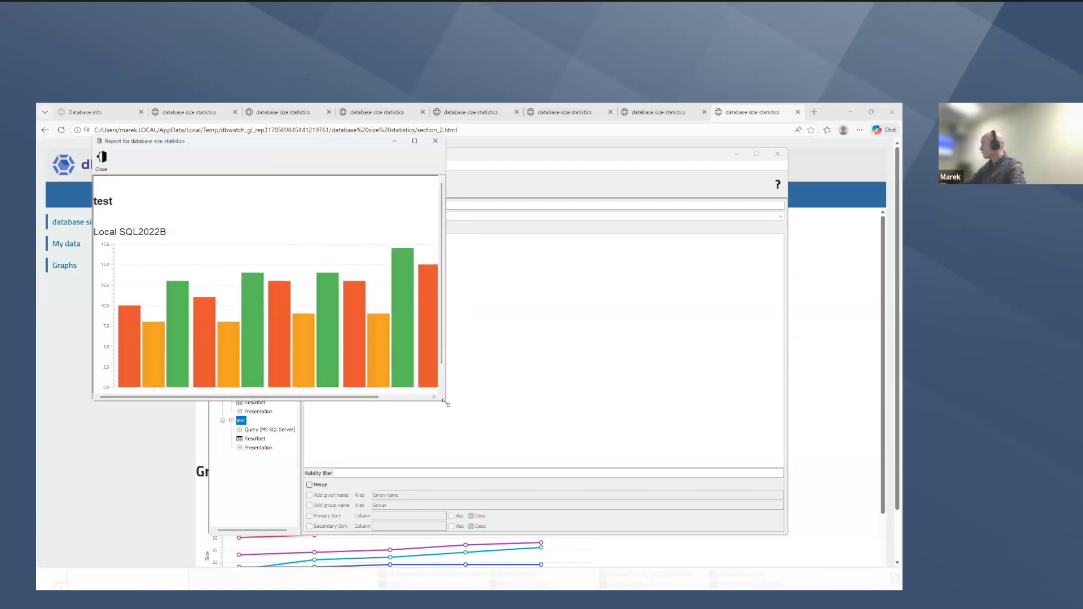
pyautogui.moveTo(445, 400); pyautogui.dragTo(588, 475)
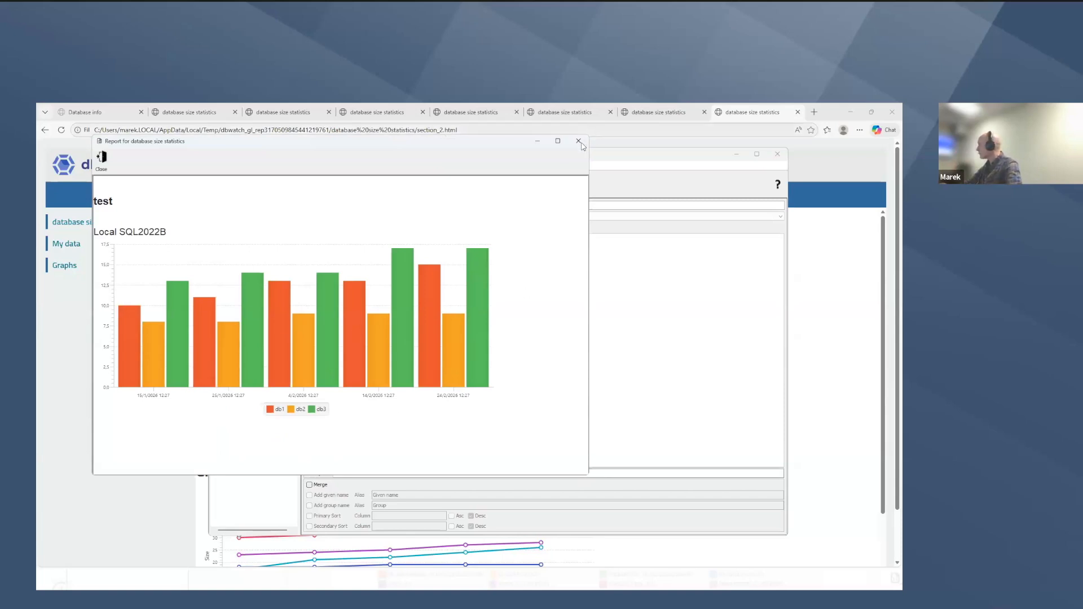
pyautogui.click(579, 142)
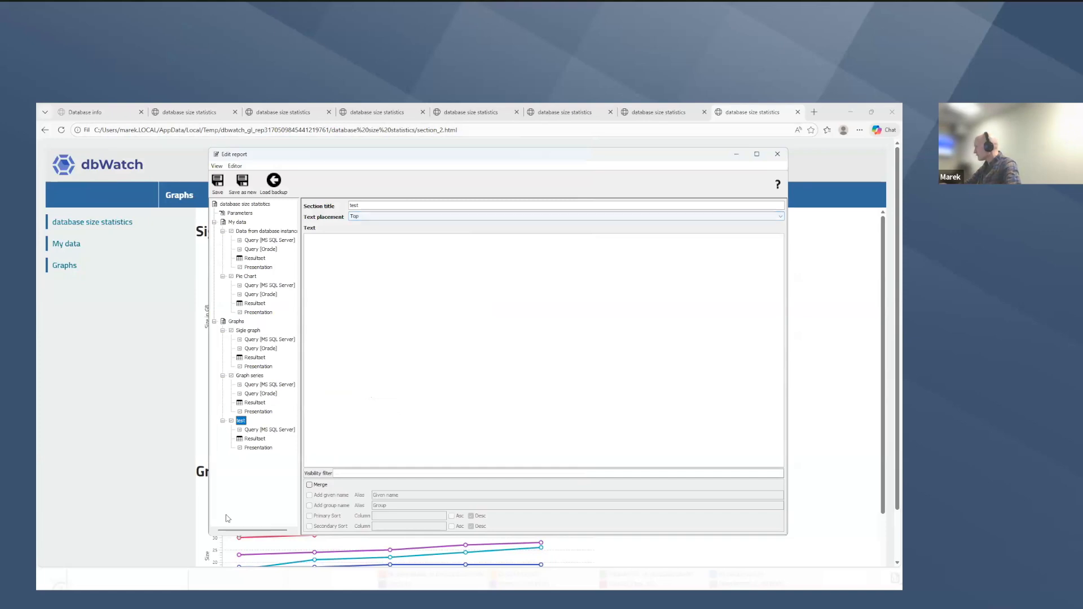
# Change the test section's chart type to Line and save the report
pyautogui.click(257, 448)
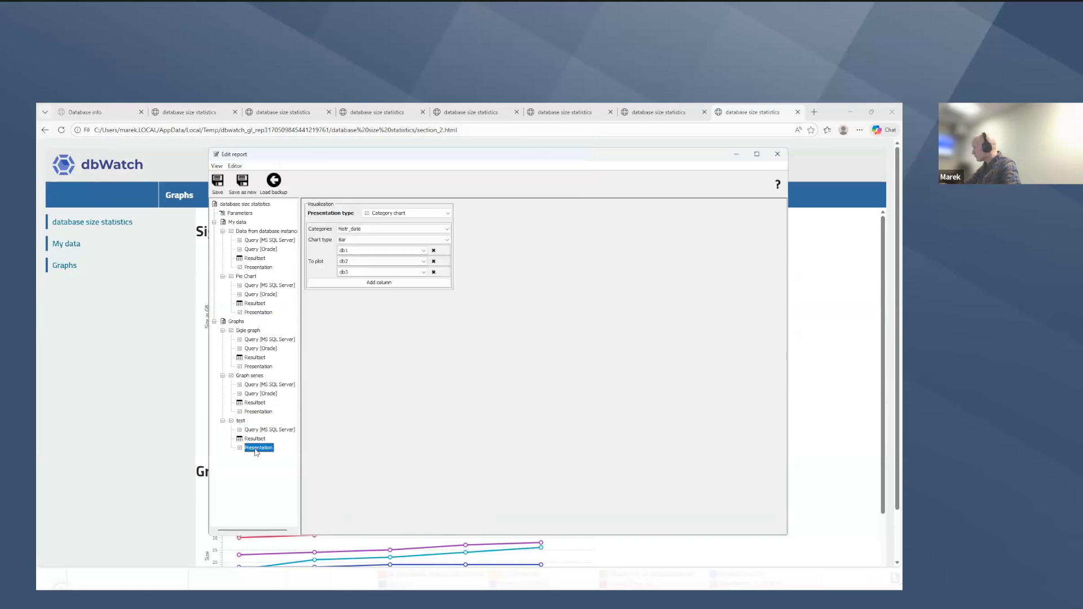
pyautogui.click(358, 241)
pyautogui.click(357, 248)
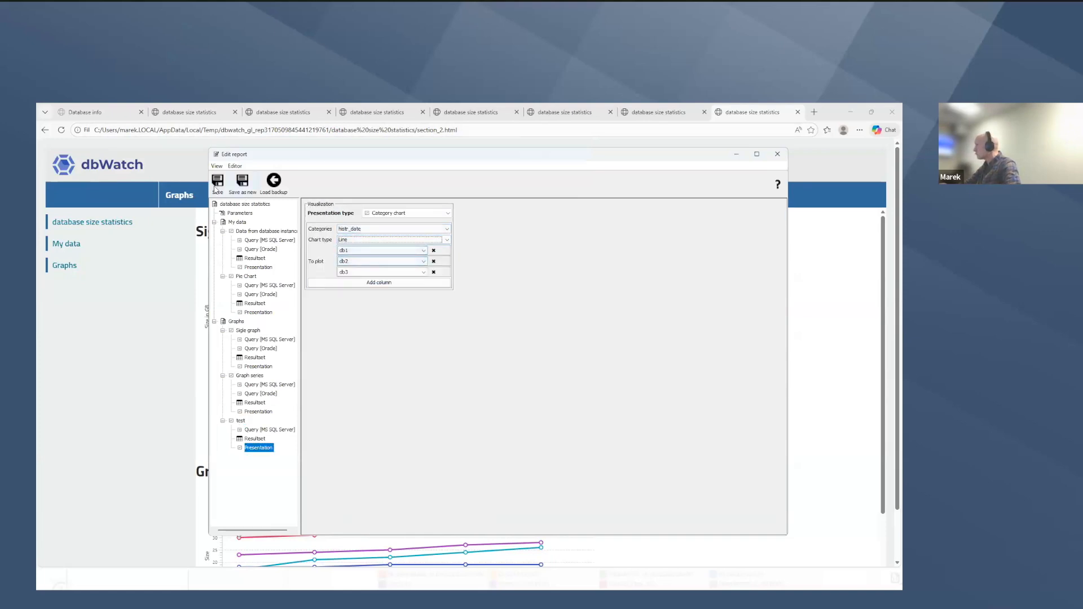
pyautogui.click(218, 182)
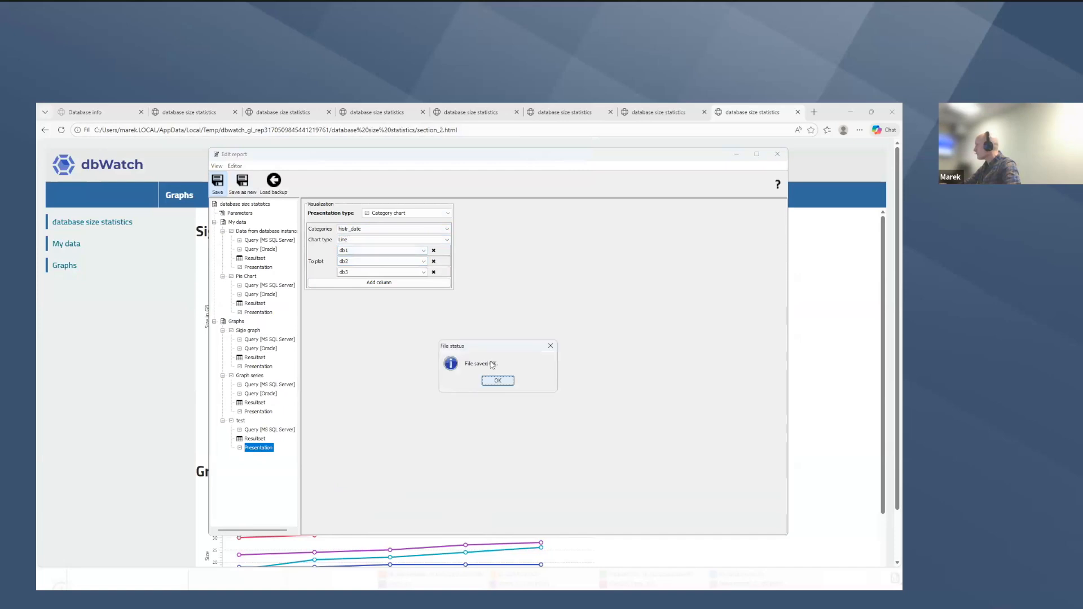
pyautogui.click(492, 381)
# Preview the test section's line chart for Local SQL2022B, widening the preview to view the full date range
pyautogui.click(241, 422)
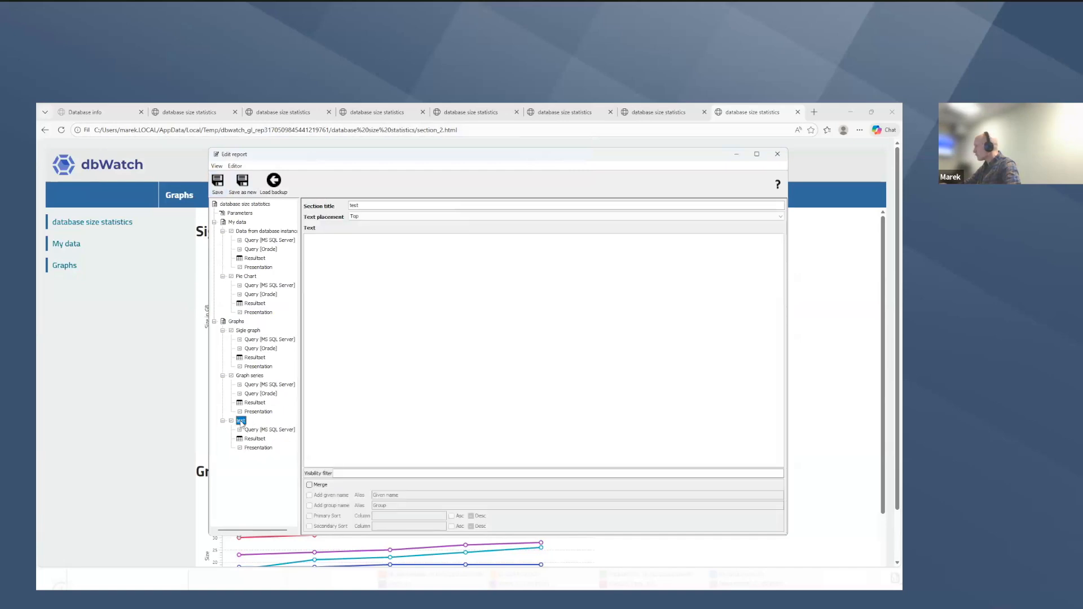
pyautogui.rightClick(241, 421)
pyautogui.click(266, 429)
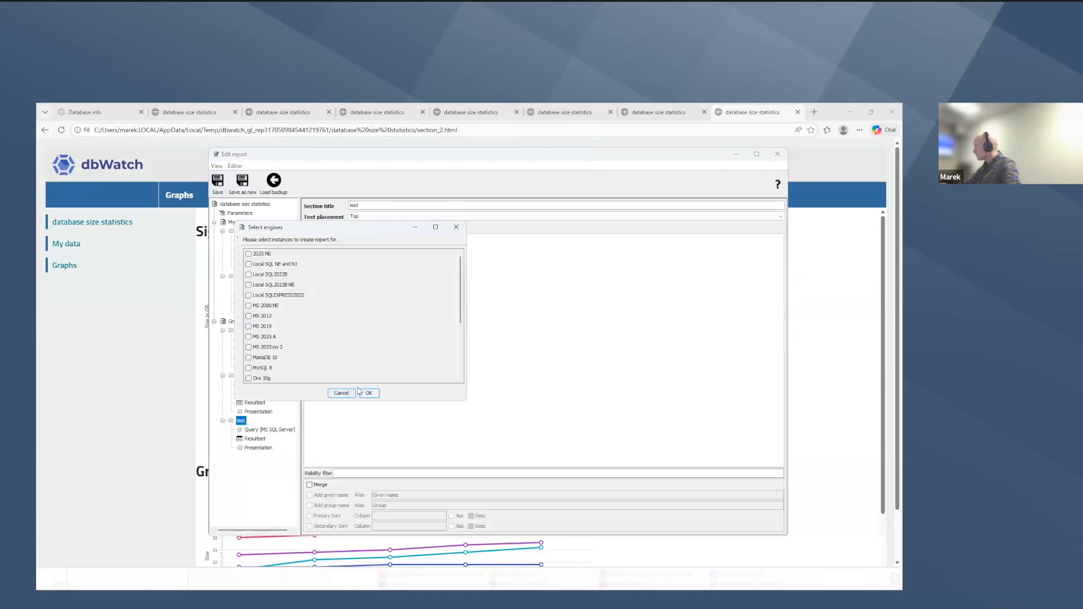
pyautogui.click(248, 275)
pyautogui.click(369, 393)
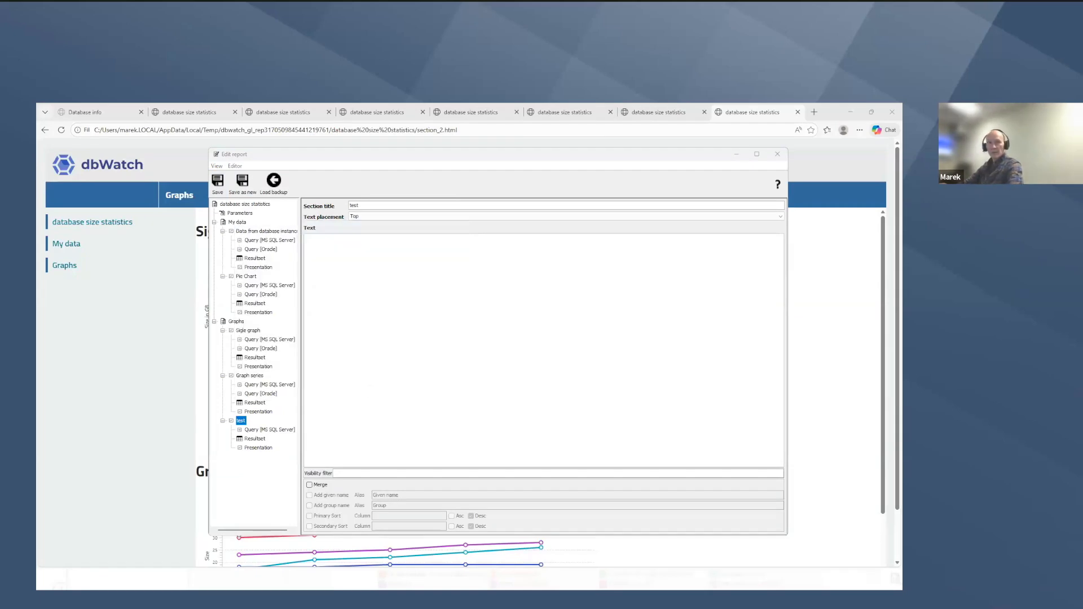
pyautogui.scroll(-2, 377, 306)
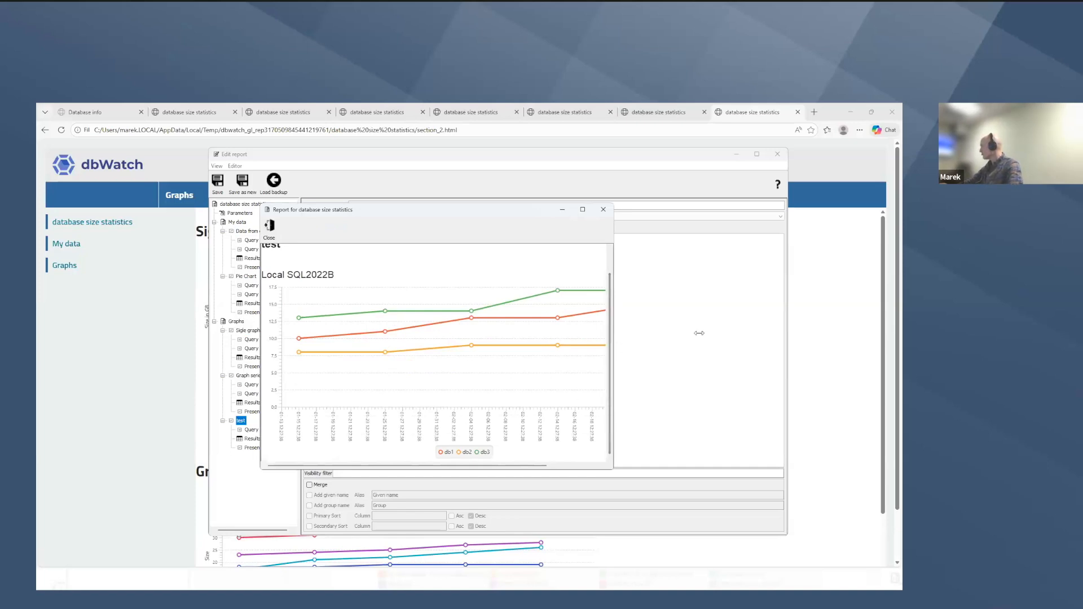
pyautogui.moveTo(699, 333); pyautogui.dragTo(697, 333)
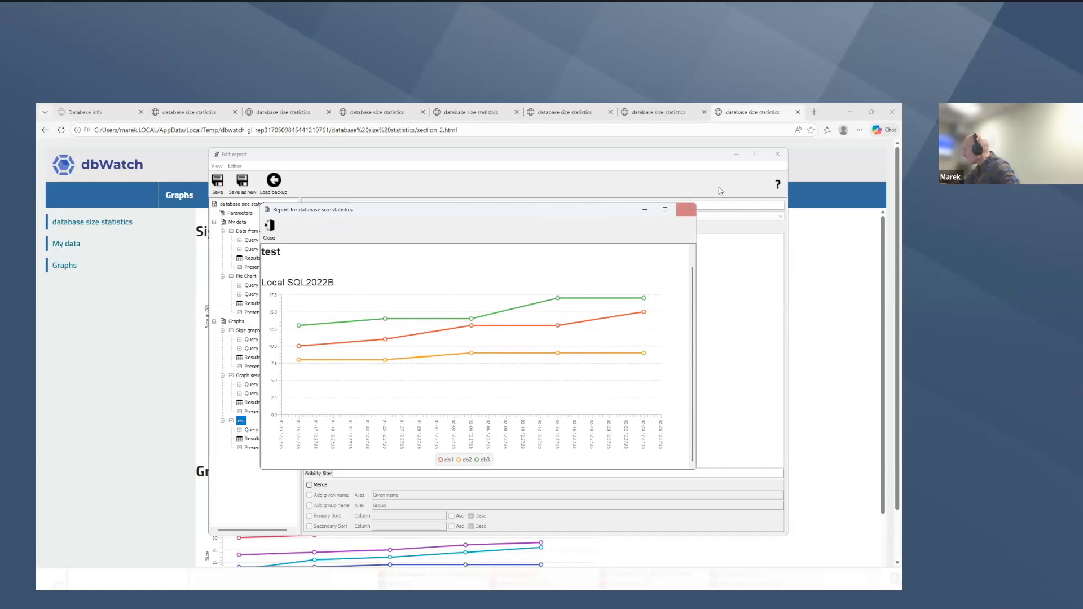
pyautogui.click(686, 209)
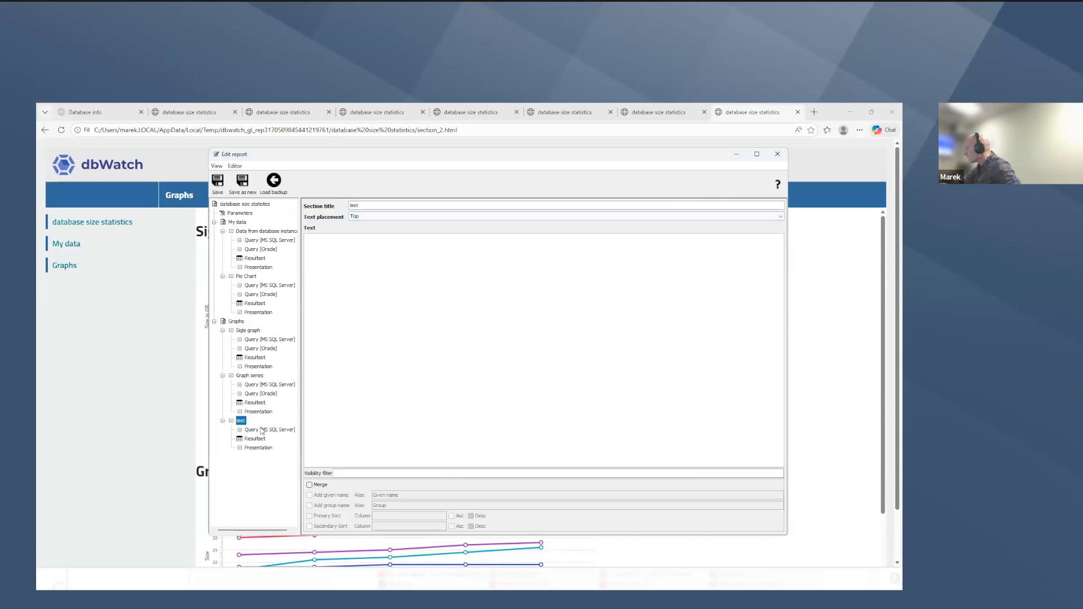
# Compare the test section's presentation settings with those of the Graph series section
pyautogui.click(259, 448)
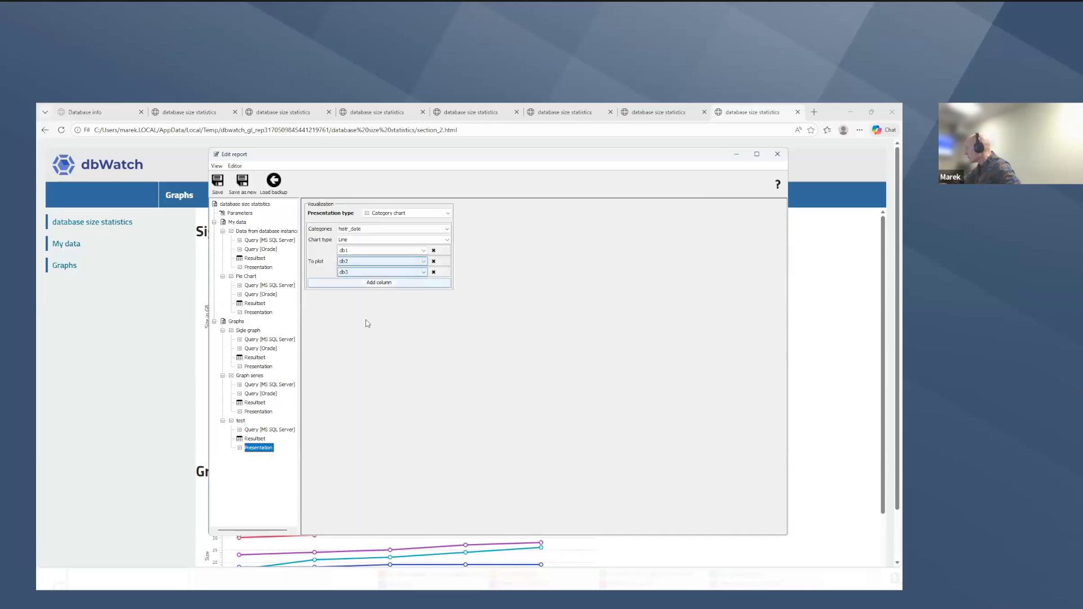
pyautogui.click(261, 412)
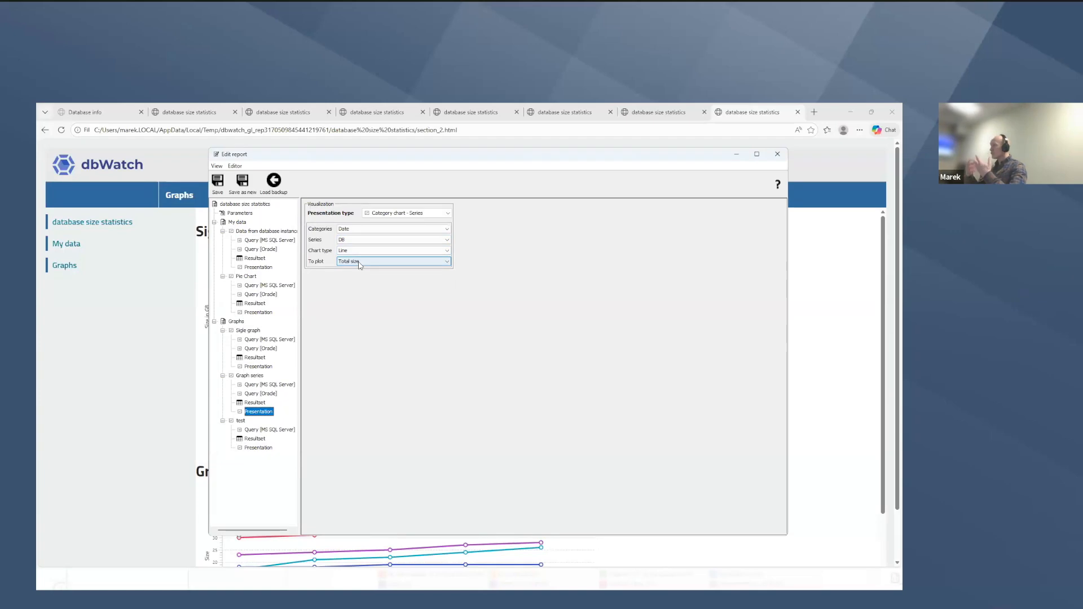
pyautogui.click(250, 448)
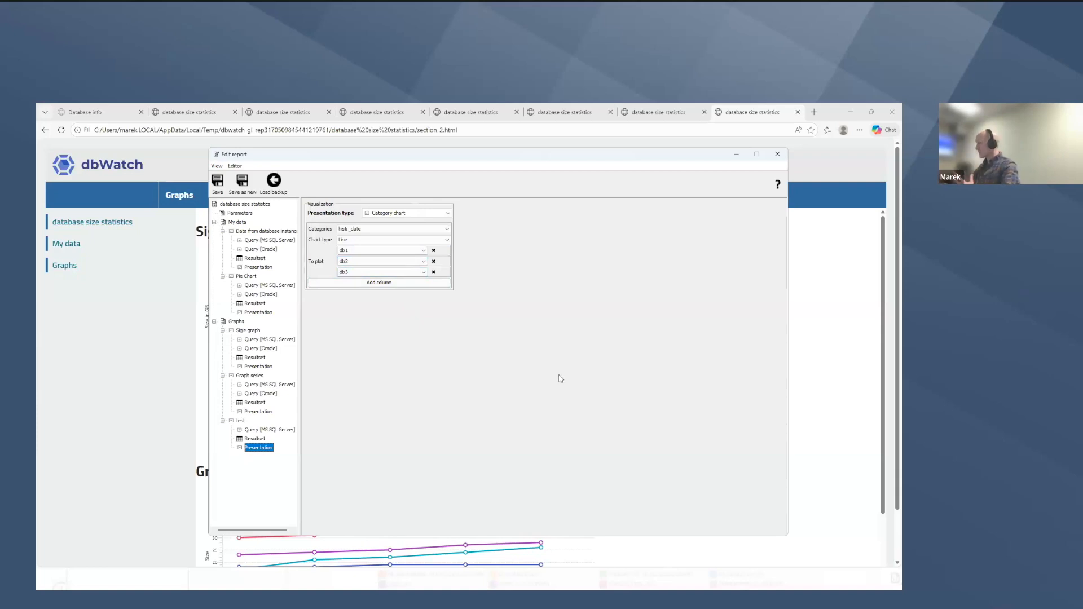
# Delete the test section from the Graphs chapter
pyautogui.click(239, 421)
pyautogui.rightClick(237, 422)
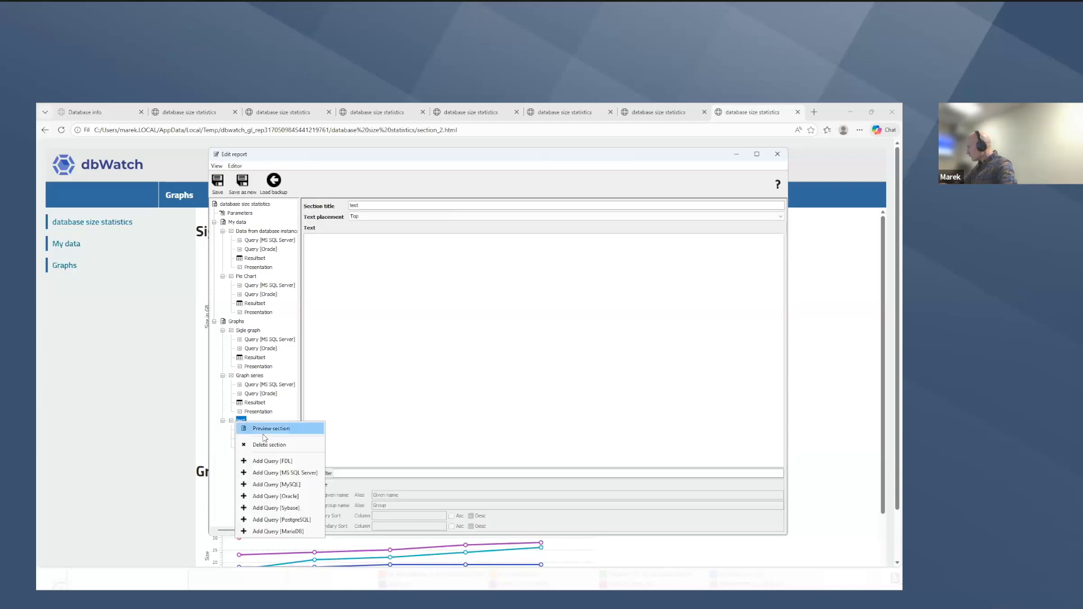
pyautogui.click(303, 451)
pyautogui.click(479, 380)
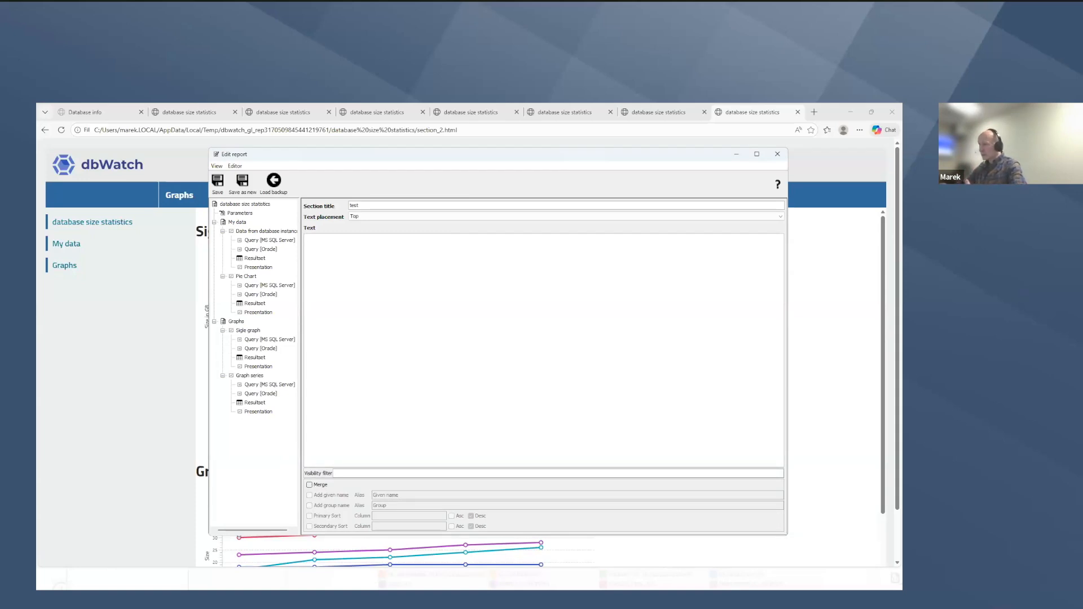
pyautogui.hotkey('alt', 'Tab')
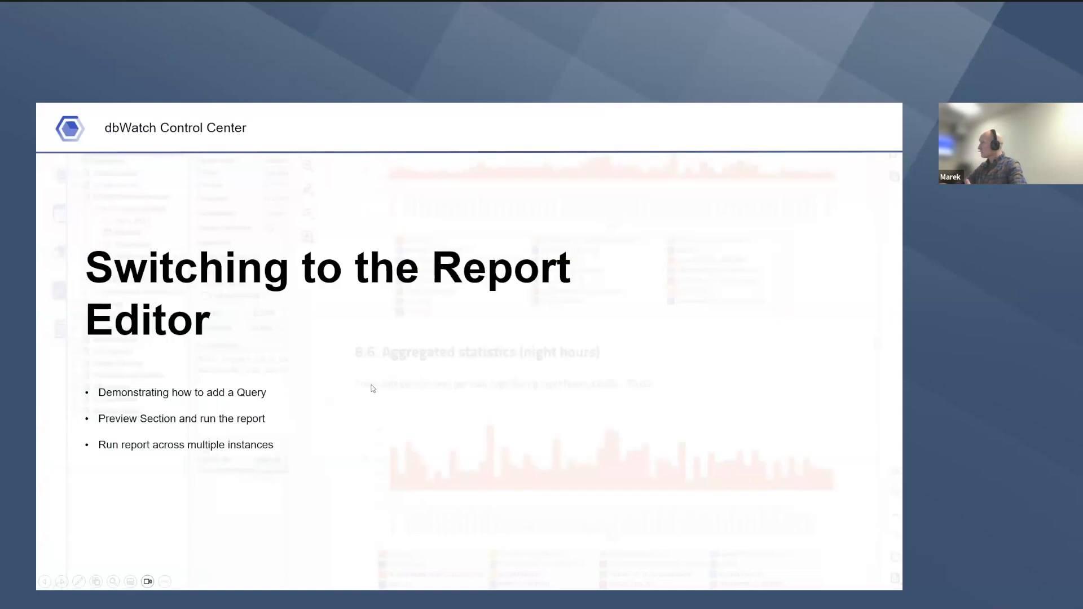
pyautogui.click(371, 386)
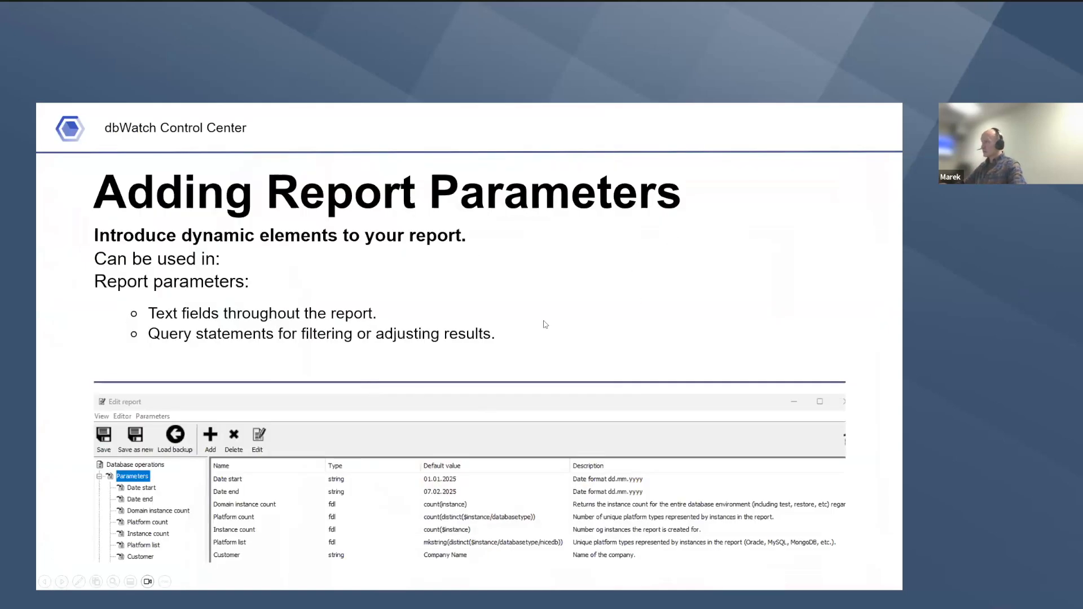
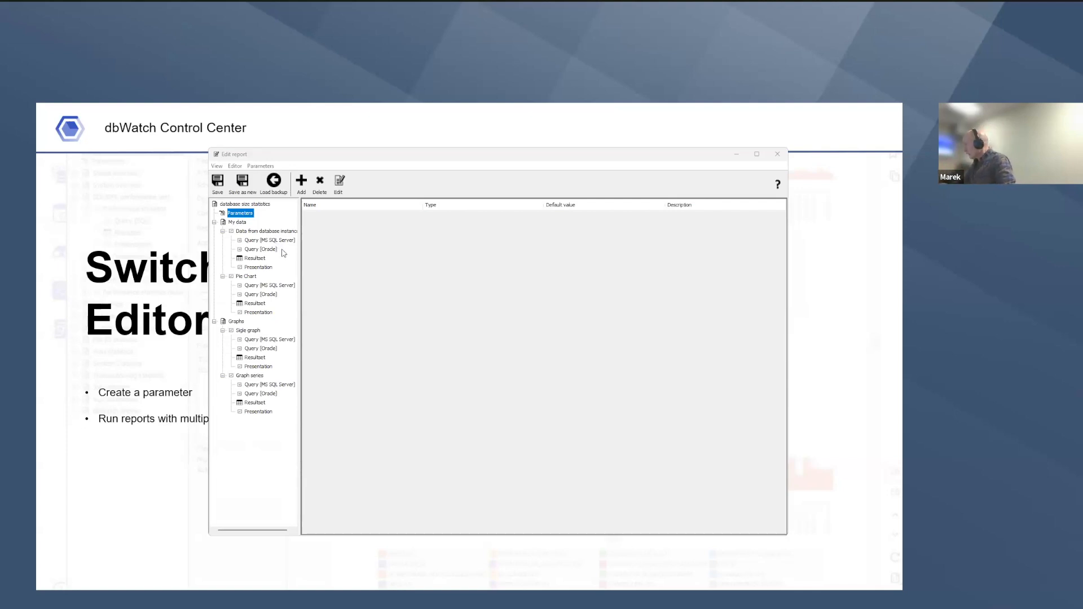
# Add a string report parameter named "where clause" with default value where db_name in ('db3','db6','db9')
pyautogui.click(302, 181)
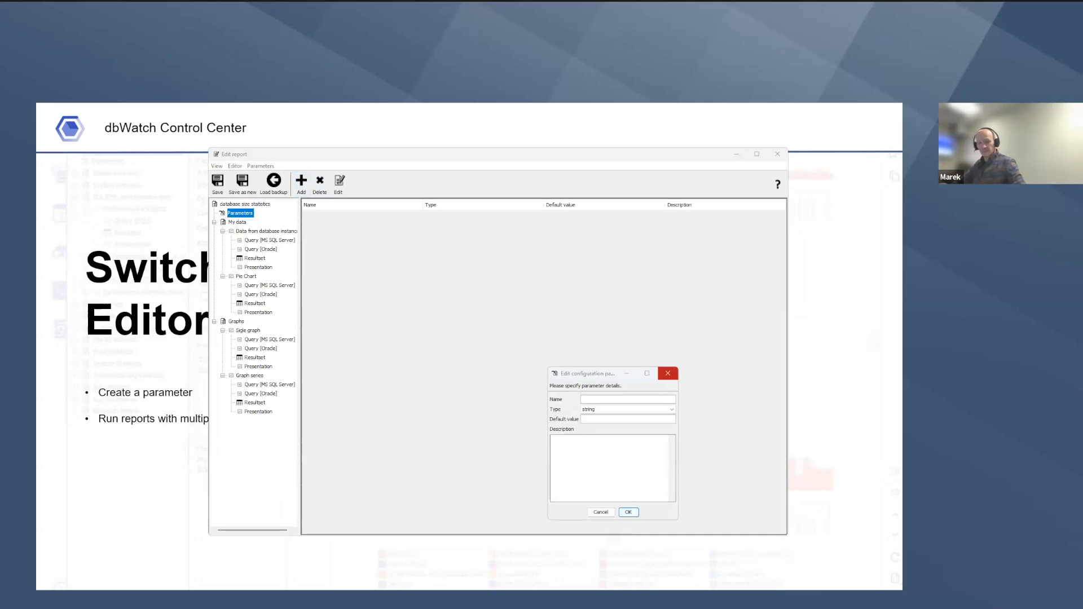
pyautogui.click(612, 399)
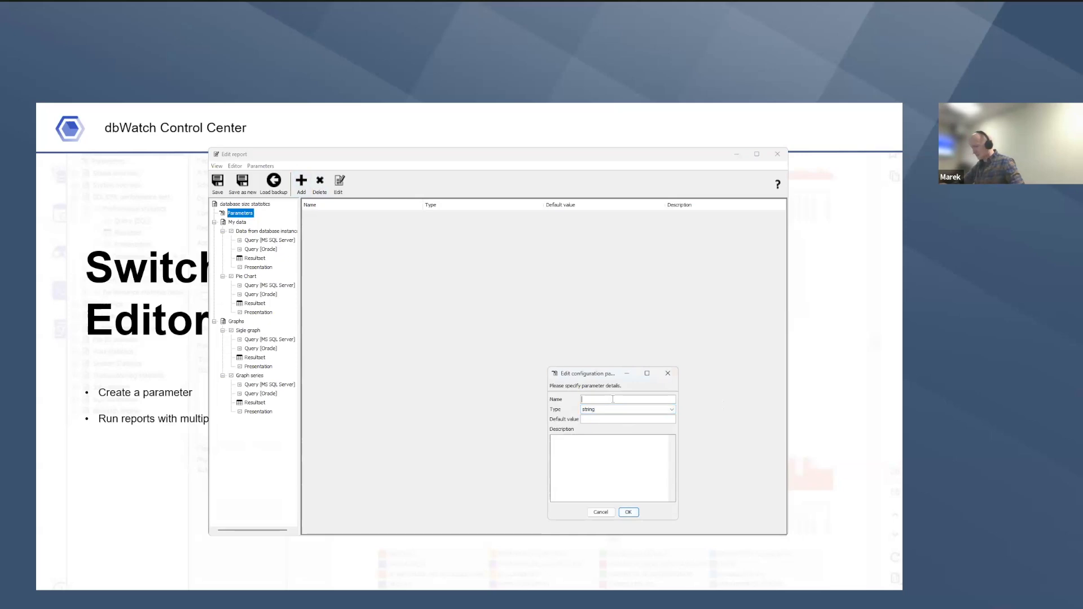
pyautogui.write('where clause')
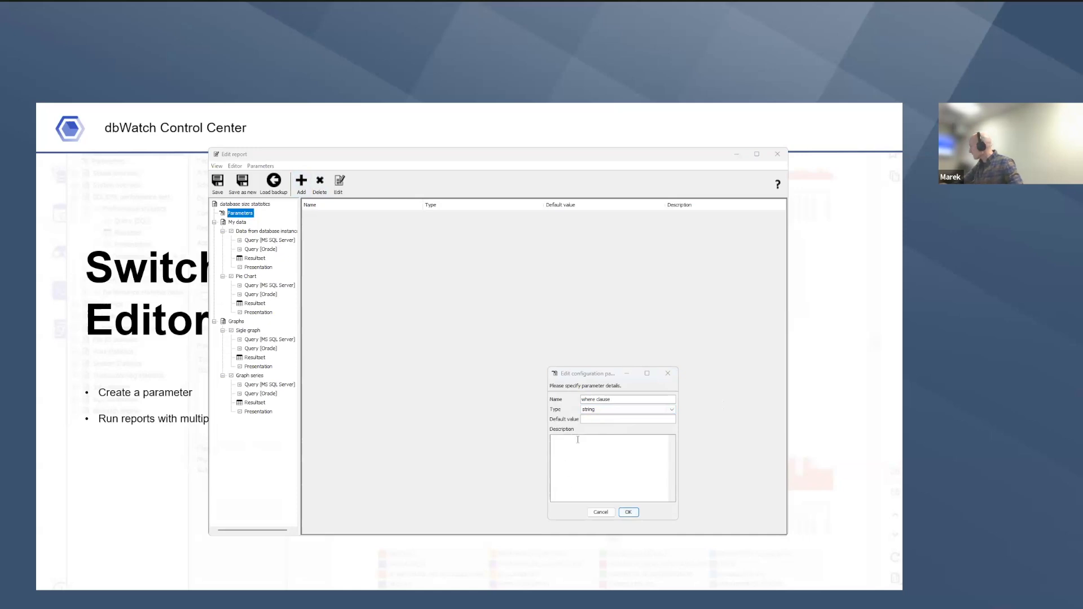
pyautogui.click(591, 418)
pyautogui.write("where db_name in ('db3','db6','db9')")
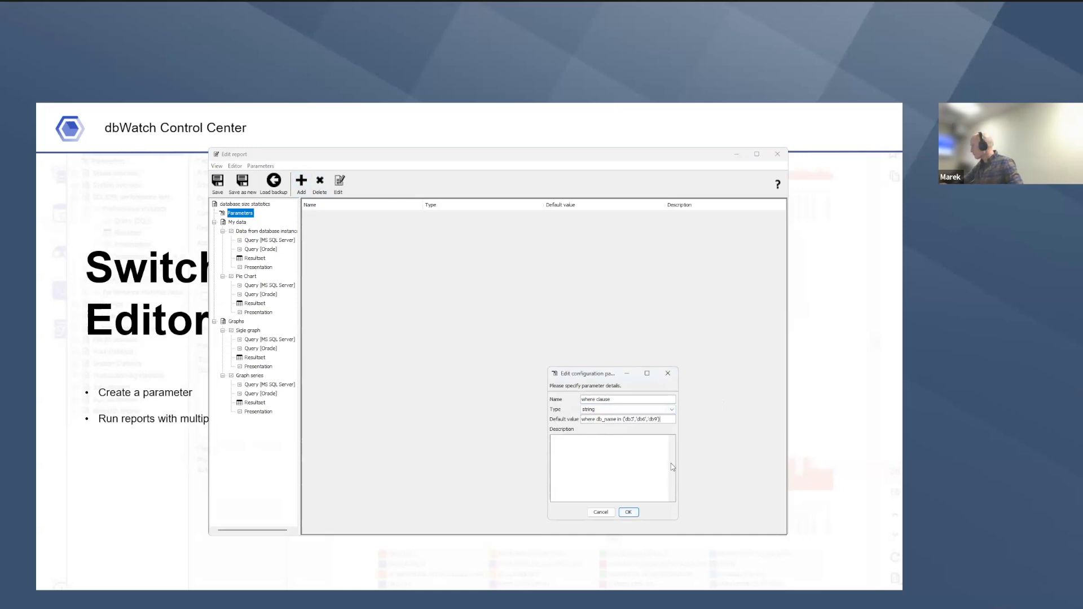
pyautogui.click(628, 512)
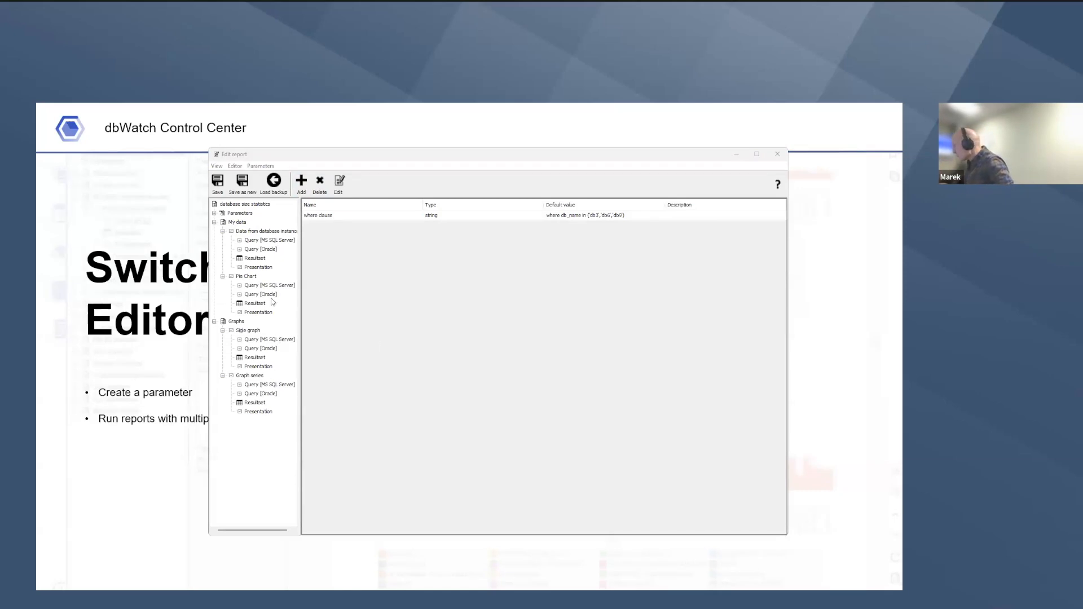
# Run the MS SQL Server query of the Data from database instance section and enlarge its results area
pyautogui.click(264, 241)
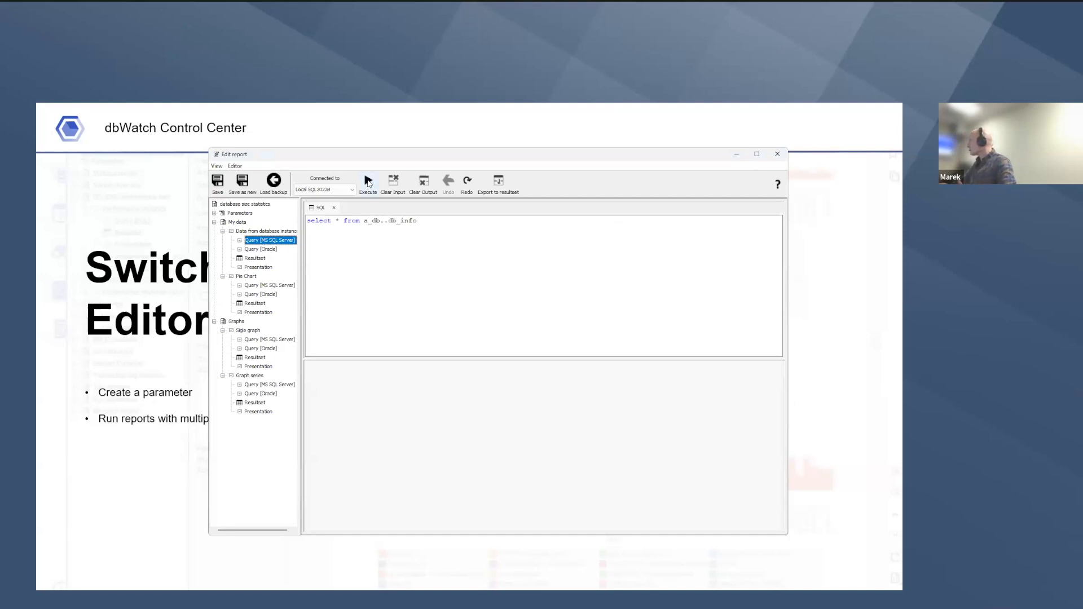
pyautogui.hotkey('ctrl', 'e')
pyautogui.moveTo(451, 332); pyautogui.dragTo(449, 300)
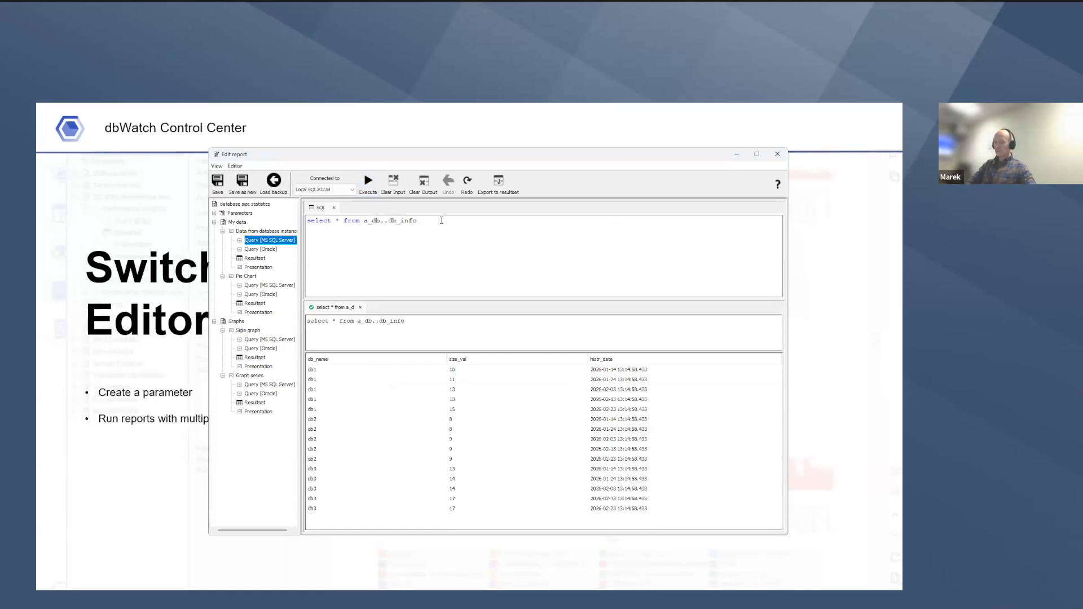
pyautogui.press('Return')
pyautogui.write('wreh')
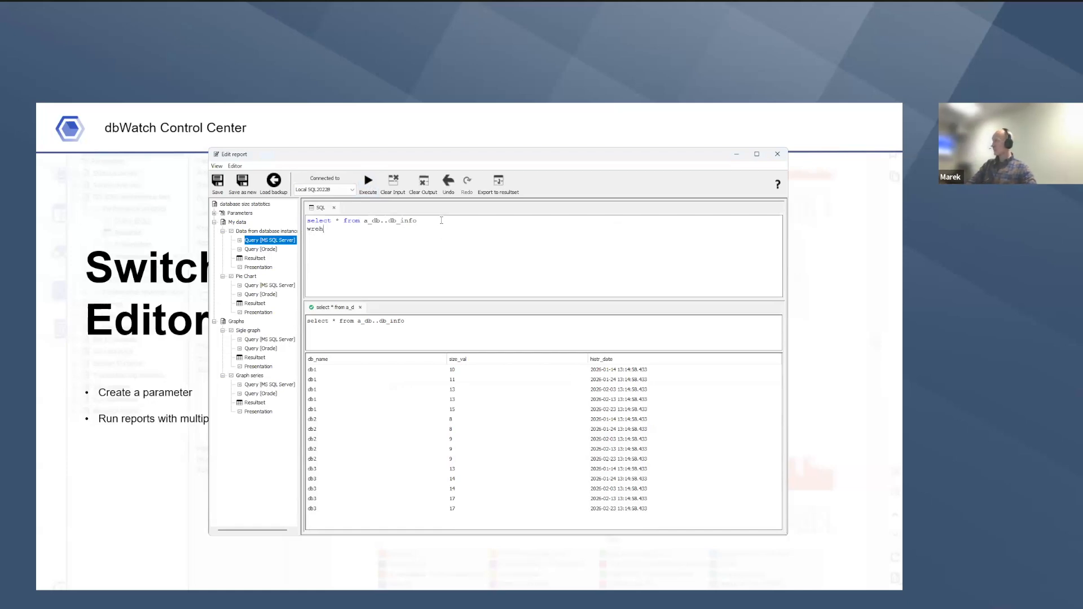
pyautogui.press('BackSpace')
pyautogui.press('BackSpace')
pyautogui.press('BackSpace')
pyautogui.press('BackSpace')
pyautogui.press('BackSpace')
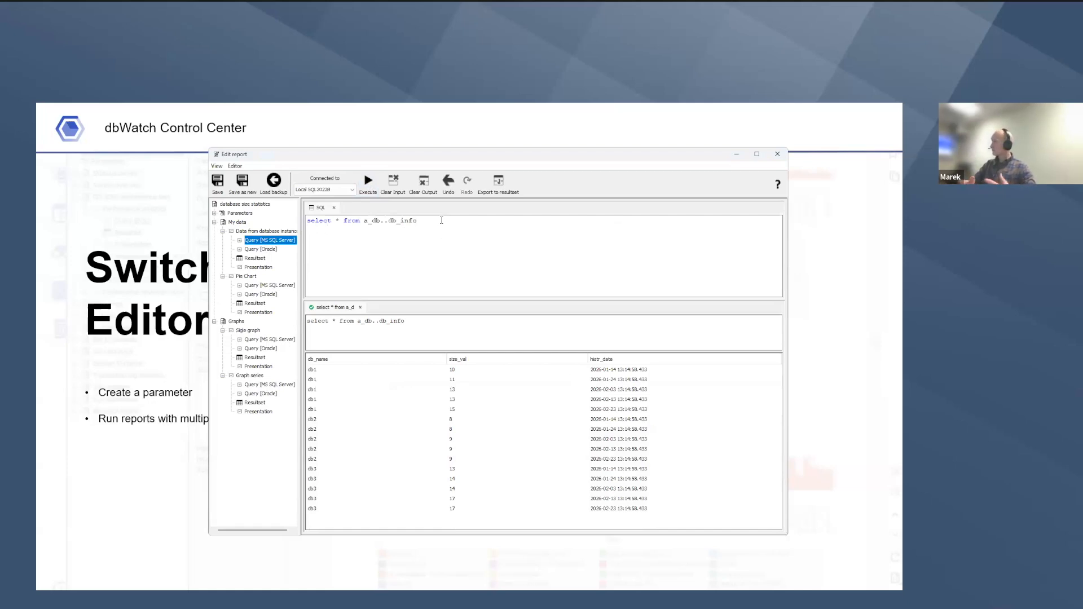
# Insert the where clause parameter on a new line after a_db..db_info in the section's MS SQL Server query
pyautogui.press('Return')
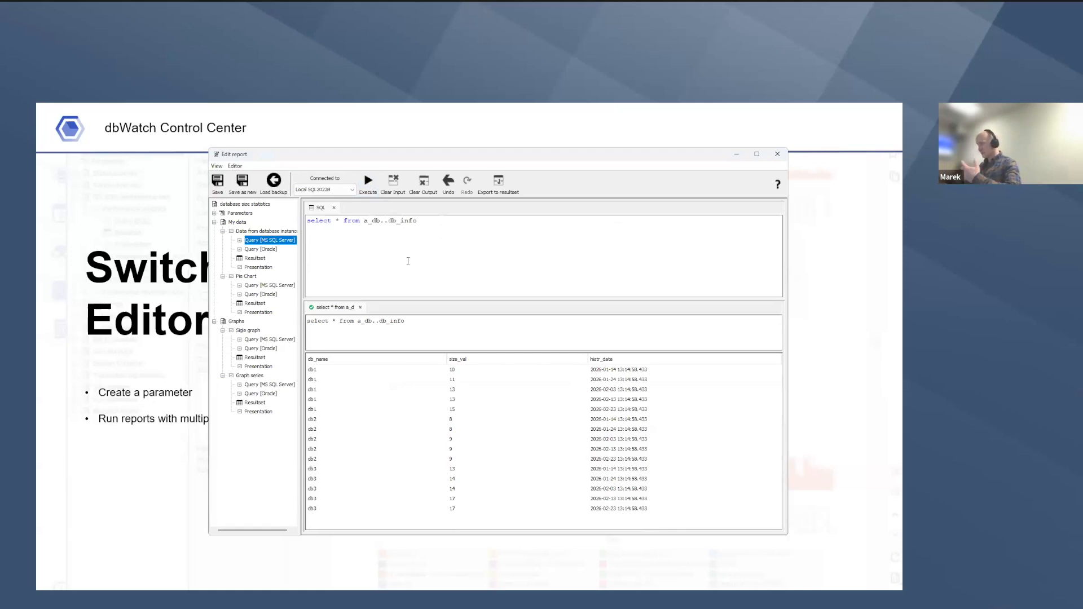
pyautogui.rightClick(401, 238)
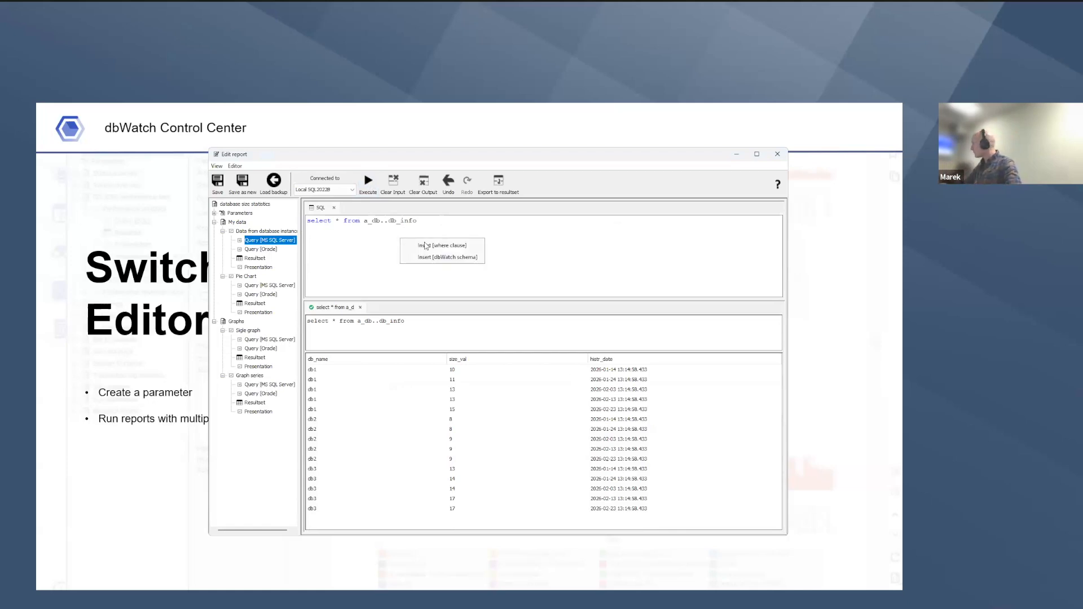
pyautogui.click(430, 246)
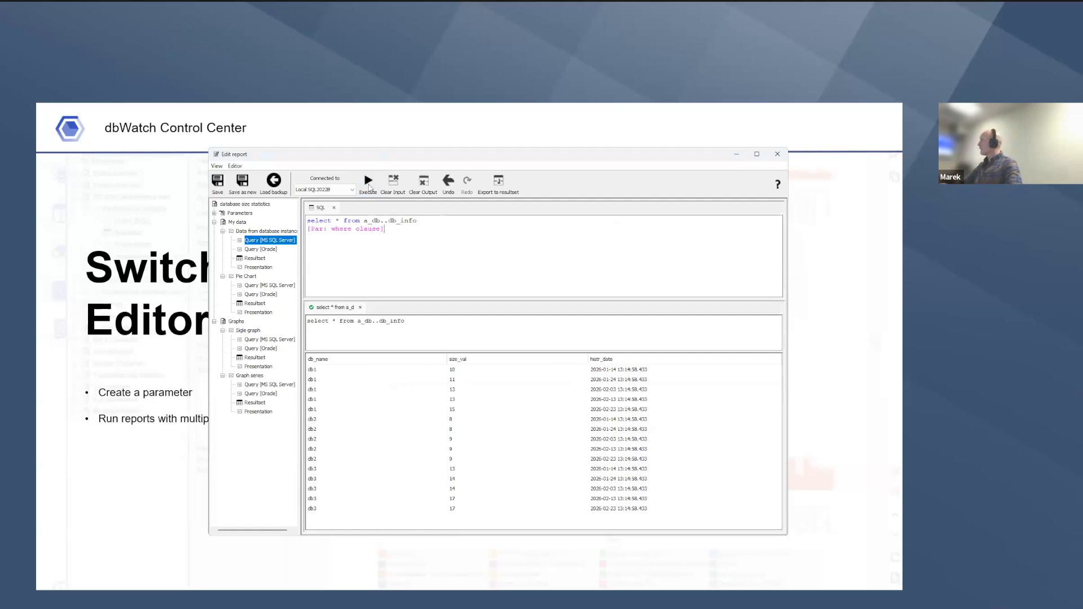
# Test the parameterized query with the default where clause and again with the where clause left empty
pyautogui.click(369, 183)
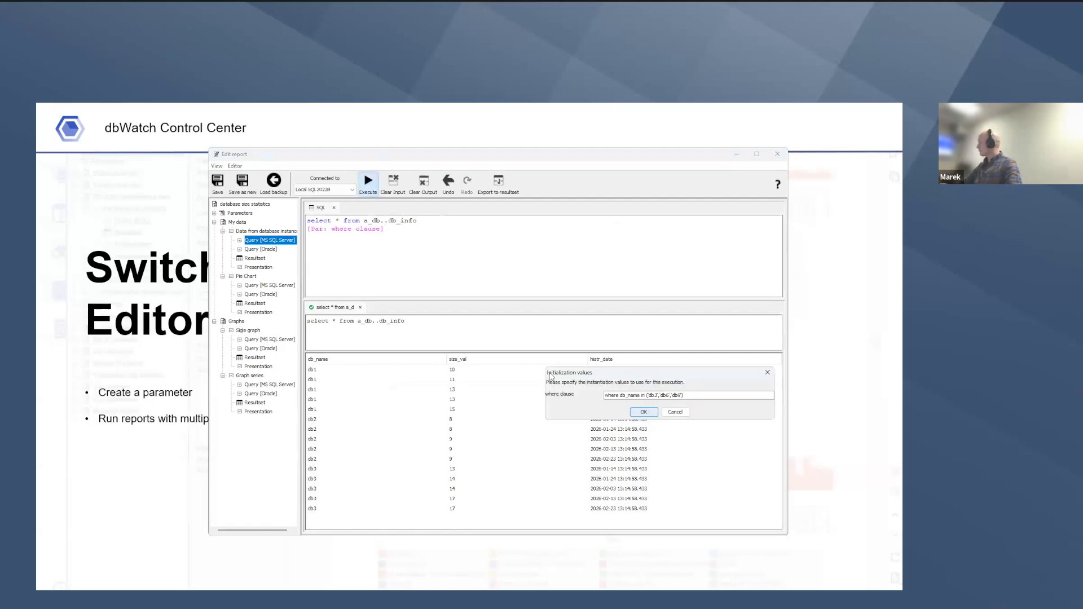
pyautogui.click(642, 412)
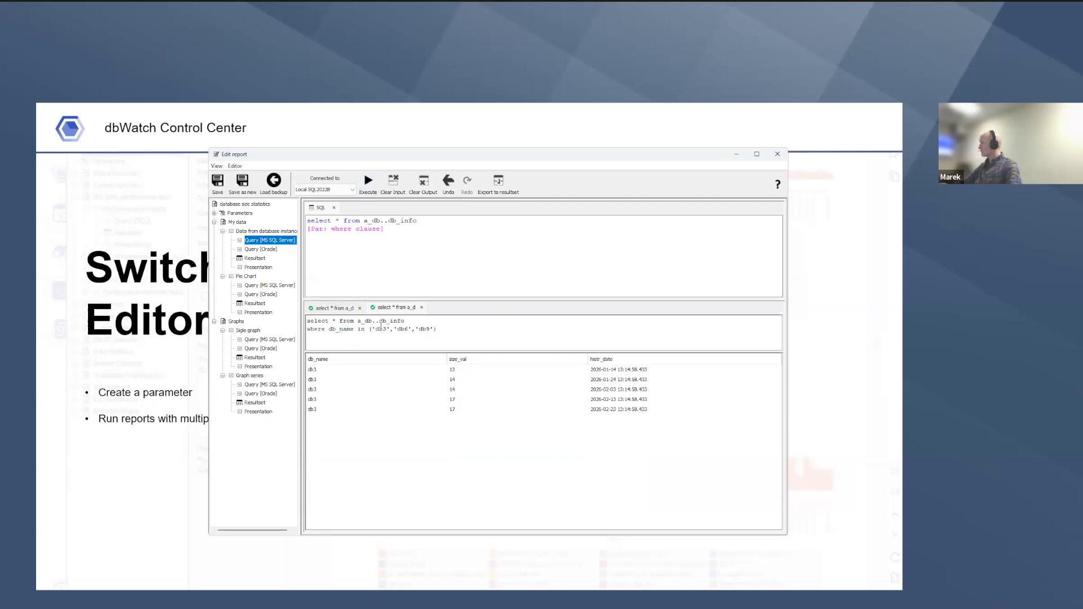
pyautogui.click(368, 181)
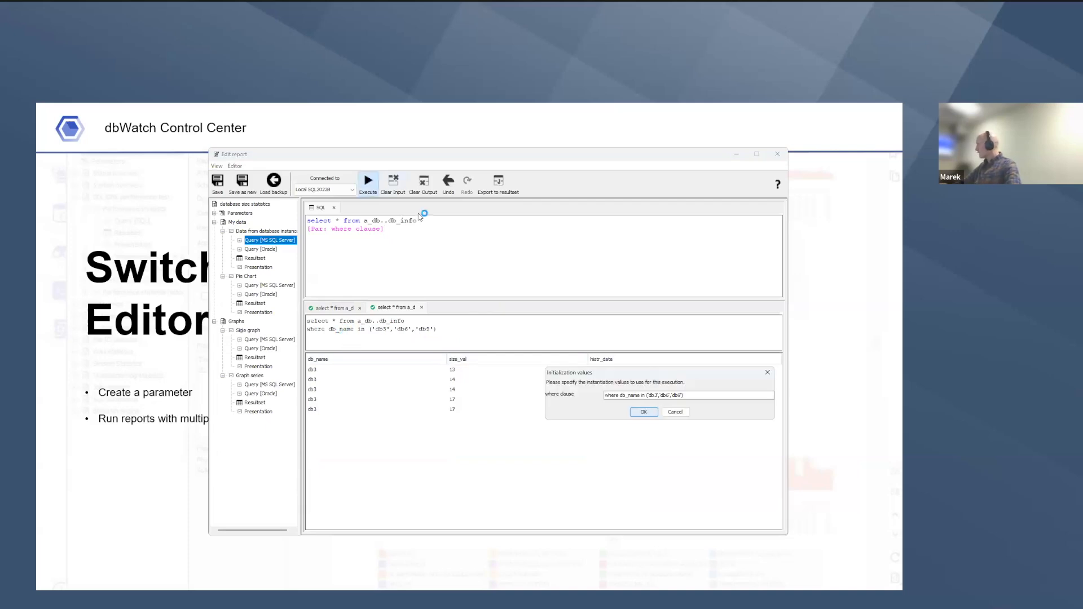
pyautogui.hotkey('ctrl', 'a')
pyautogui.hotkey('ctrl', 'c')
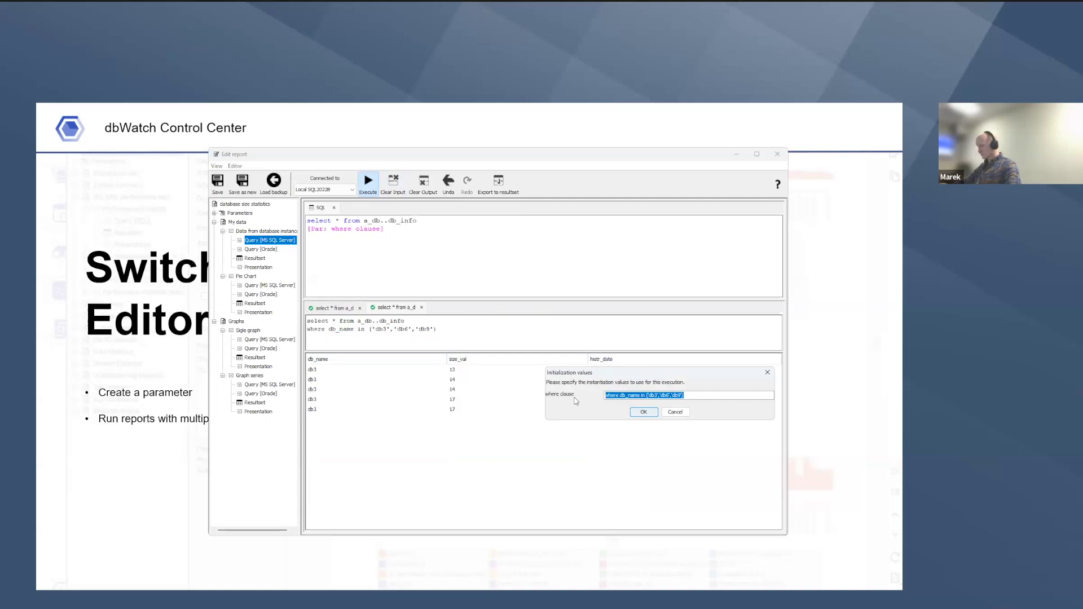
pyautogui.press('BackSpace')
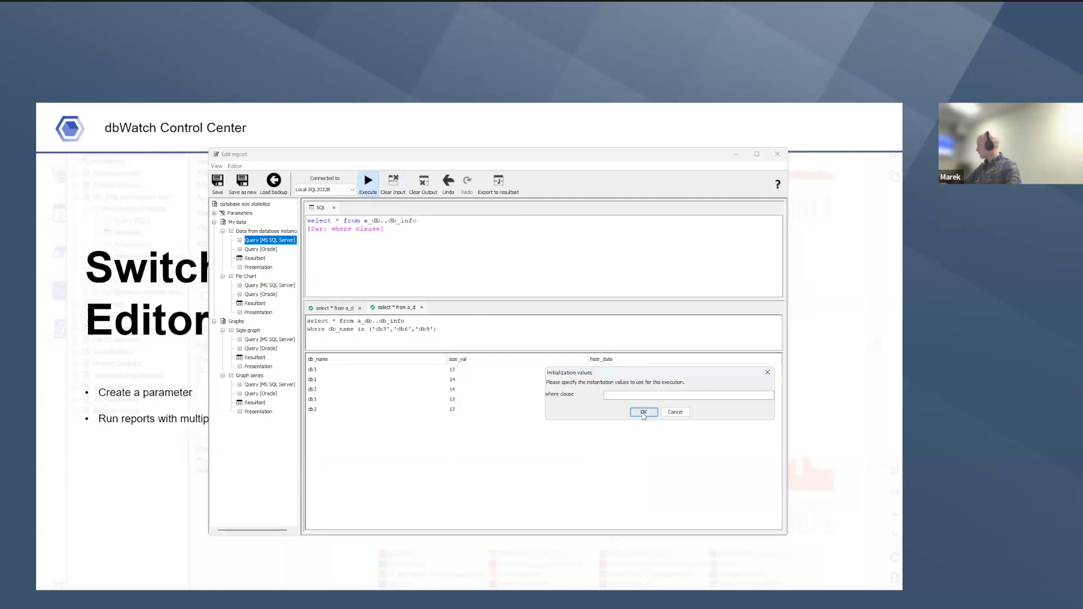
pyautogui.click(642, 412)
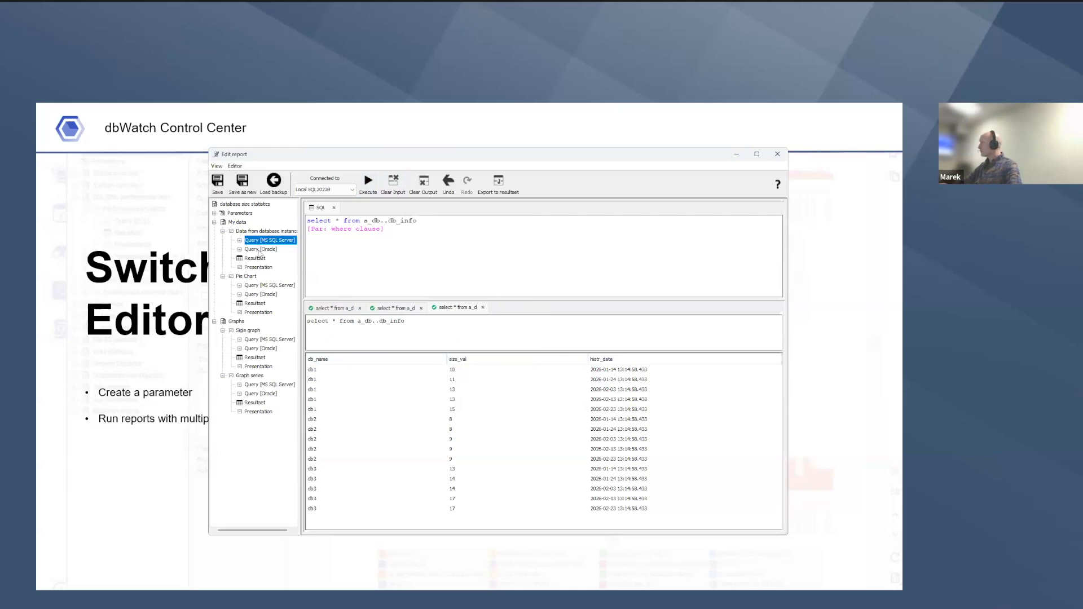
# Insert the where clause parameter on a new line in the Oracle query of the Data from database instance section
pyautogui.click(260, 249)
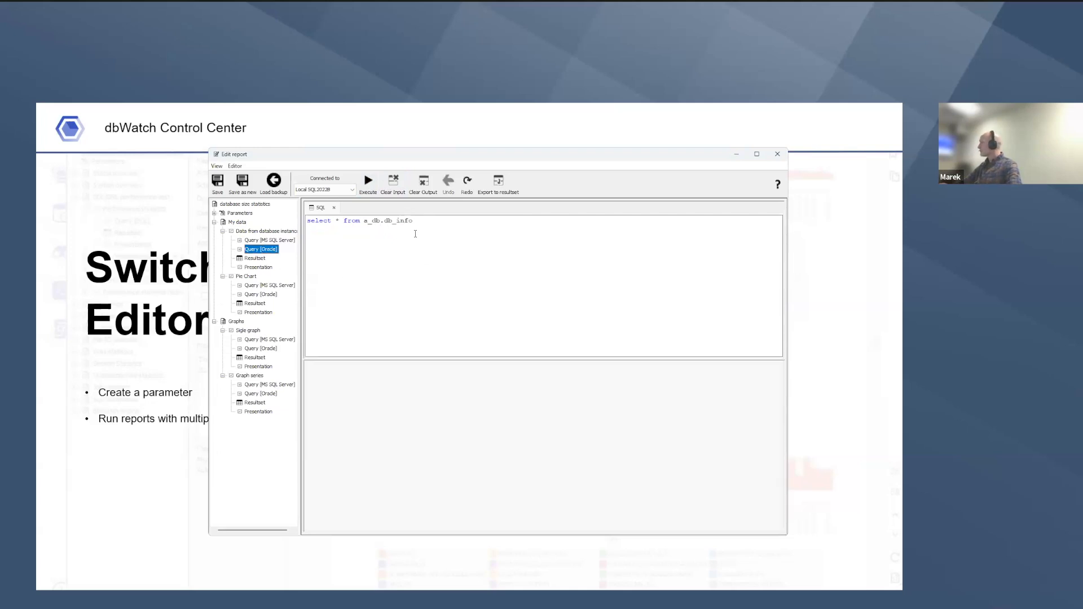
pyautogui.click(431, 223)
pyautogui.press('Return')
pyautogui.hotkey('ctrl', 'v')
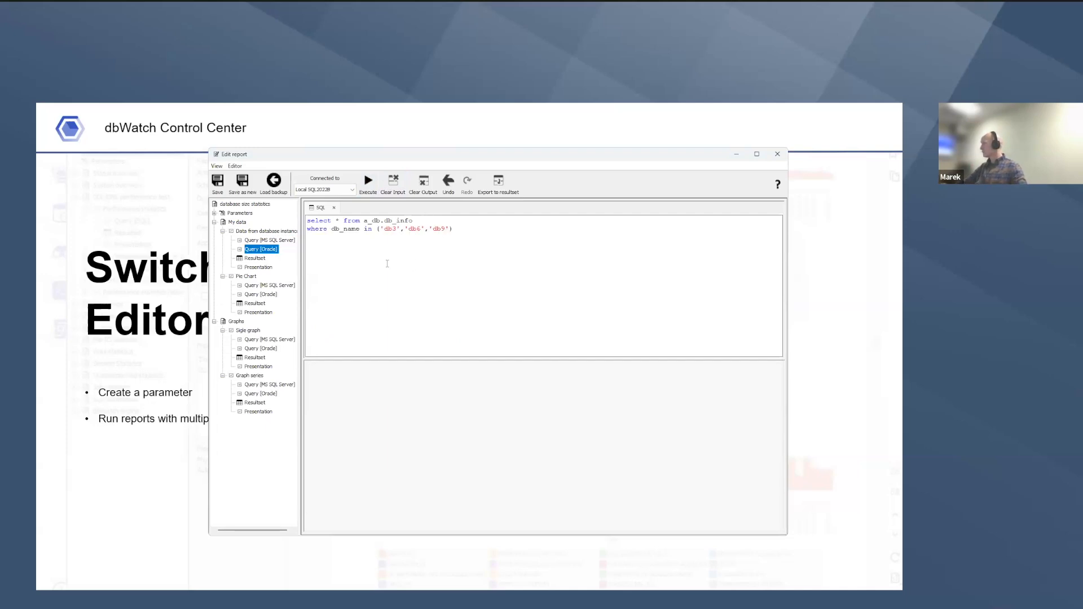
pyautogui.moveTo(454, 229); pyautogui.dragTo(298, 232)
pyautogui.press('Delete')
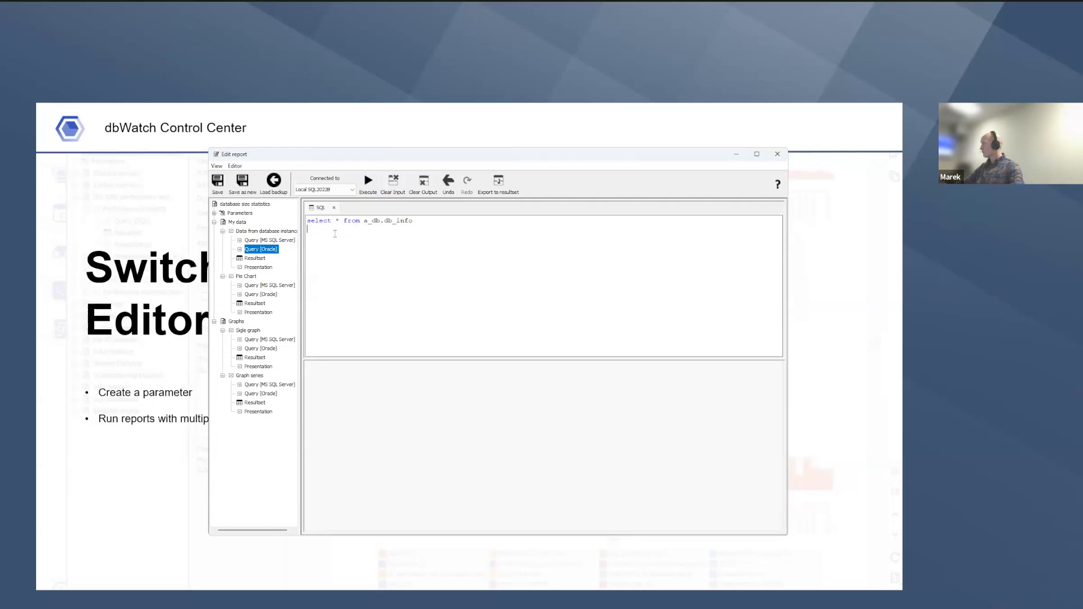
pyautogui.rightClick(336, 233)
pyautogui.click(353, 242)
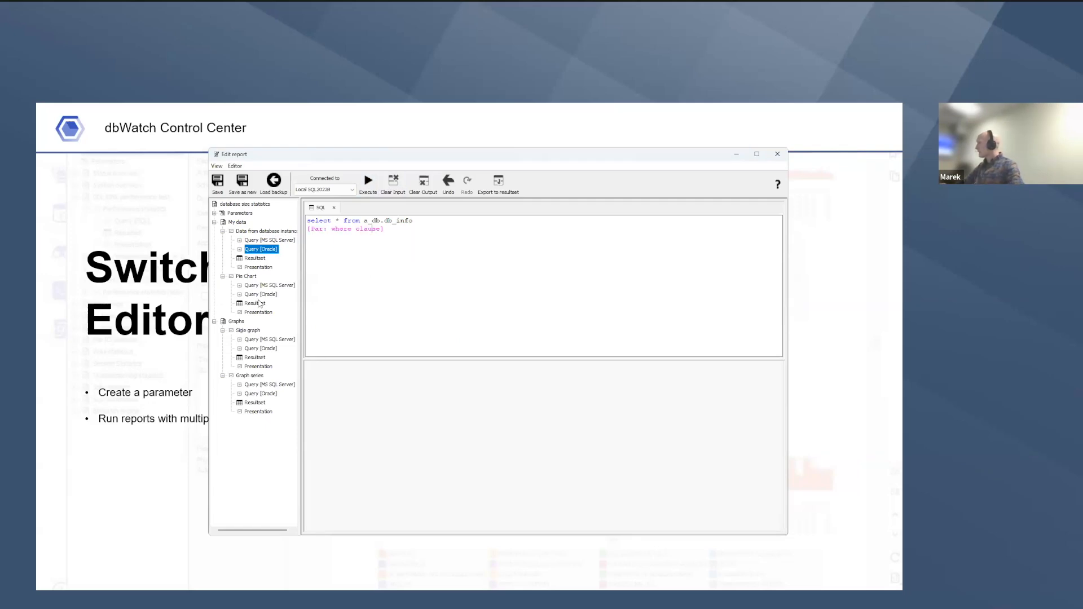
# Insert the where clause parameter on its own line before group by in the Pie Chart section's MS SQL Server query
pyautogui.click(258, 286)
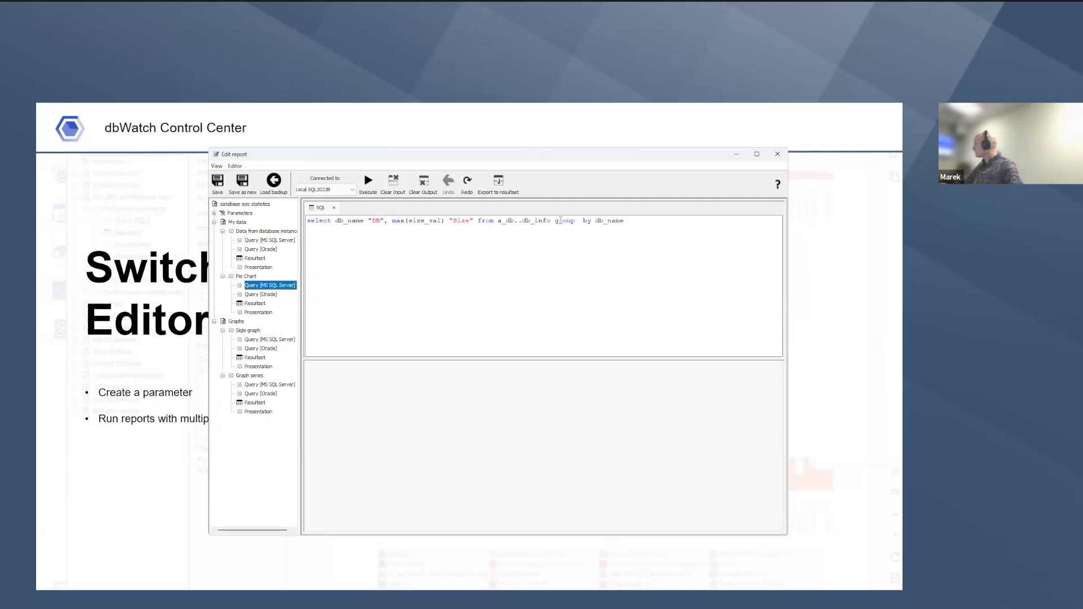
pyautogui.press('Delete')
pyautogui.press('Return')
pyautogui.press('Return')
pyautogui.rightClick(356, 229)
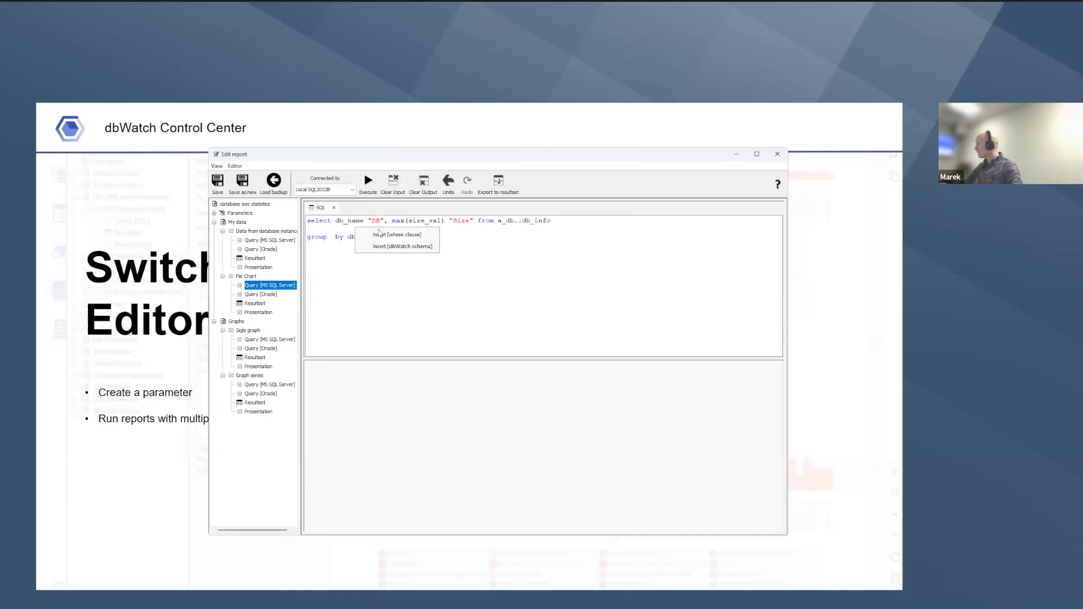
pyautogui.click(384, 235)
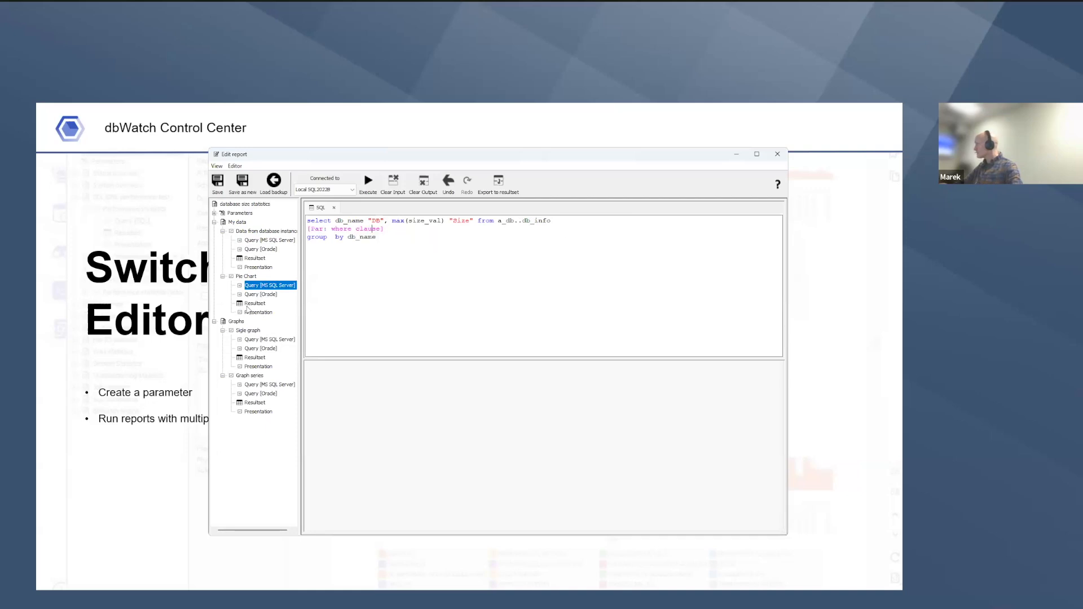
# Insert the where clause parameter on its own line before group by in the Pie Chart section's Oracle query
pyautogui.click(260, 295)
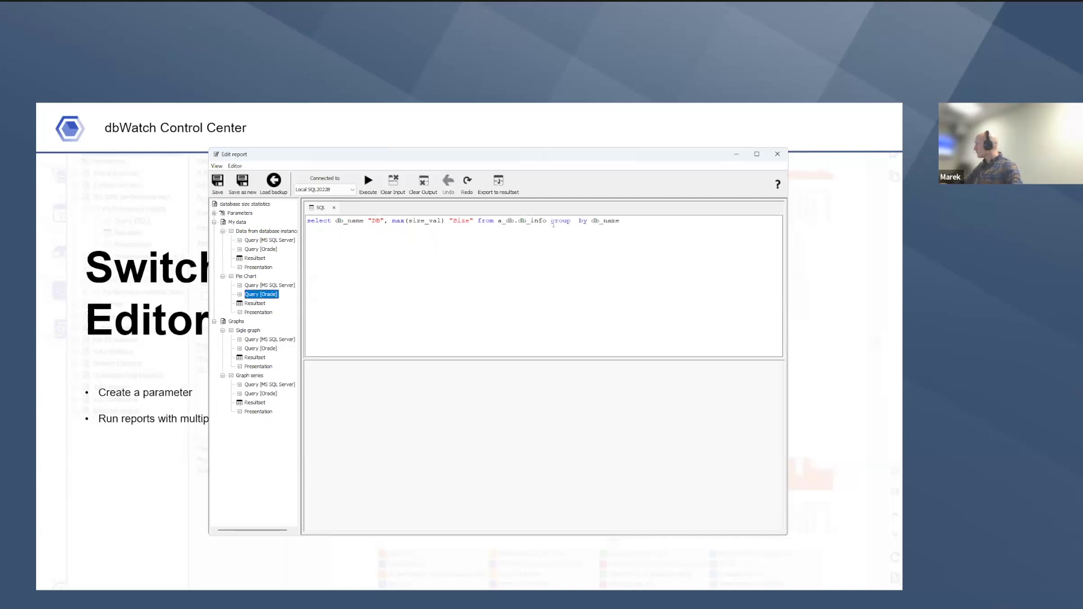
pyautogui.click(551, 221)
pyautogui.press('Return')
pyautogui.press('Return')
pyautogui.rightClick(352, 229)
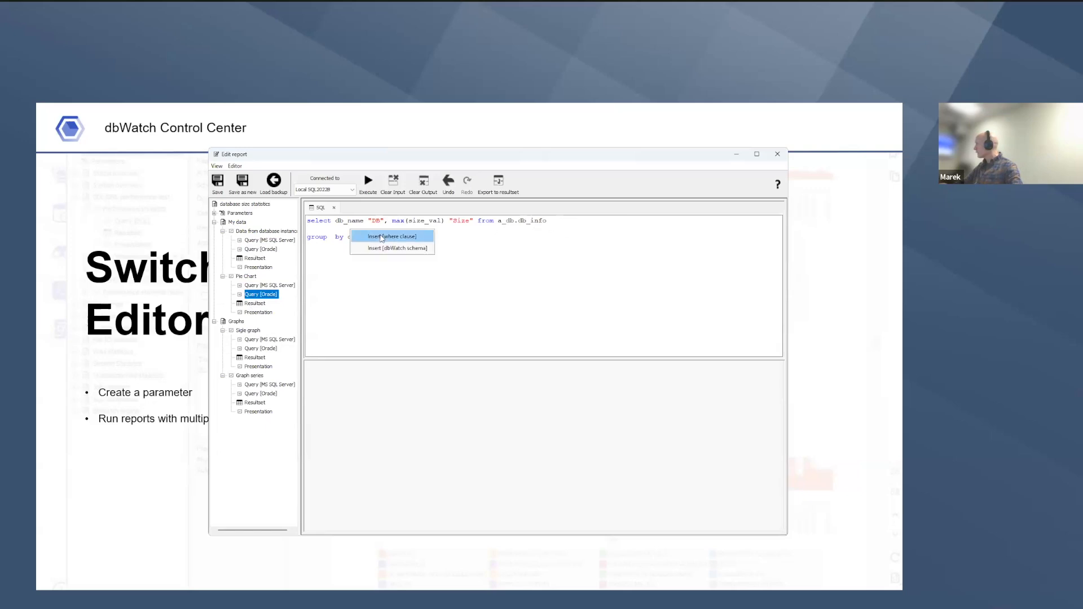
pyautogui.click(382, 237)
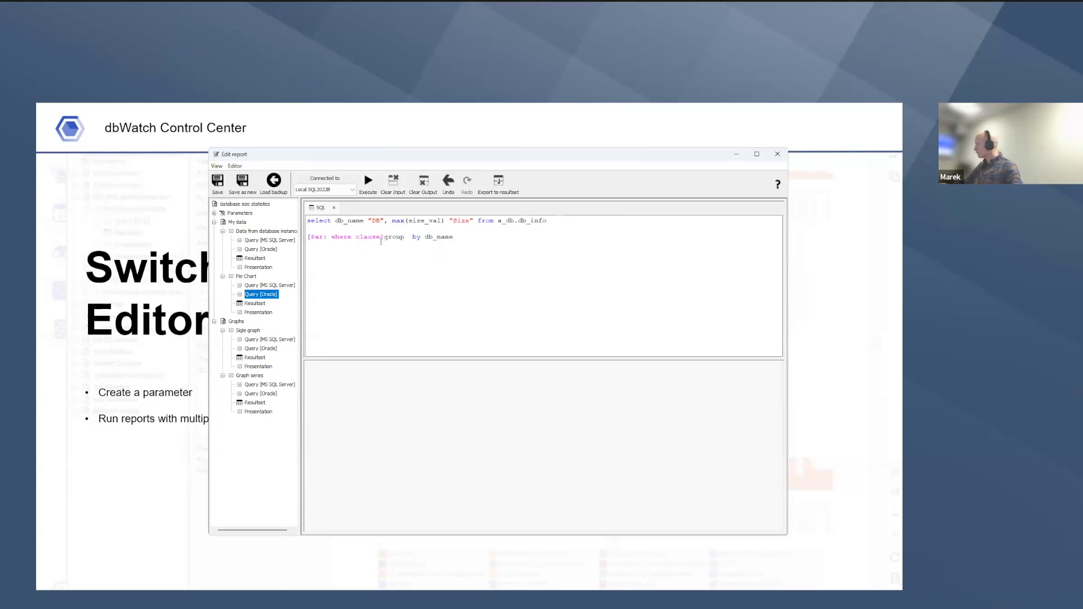
pyautogui.press('Return')
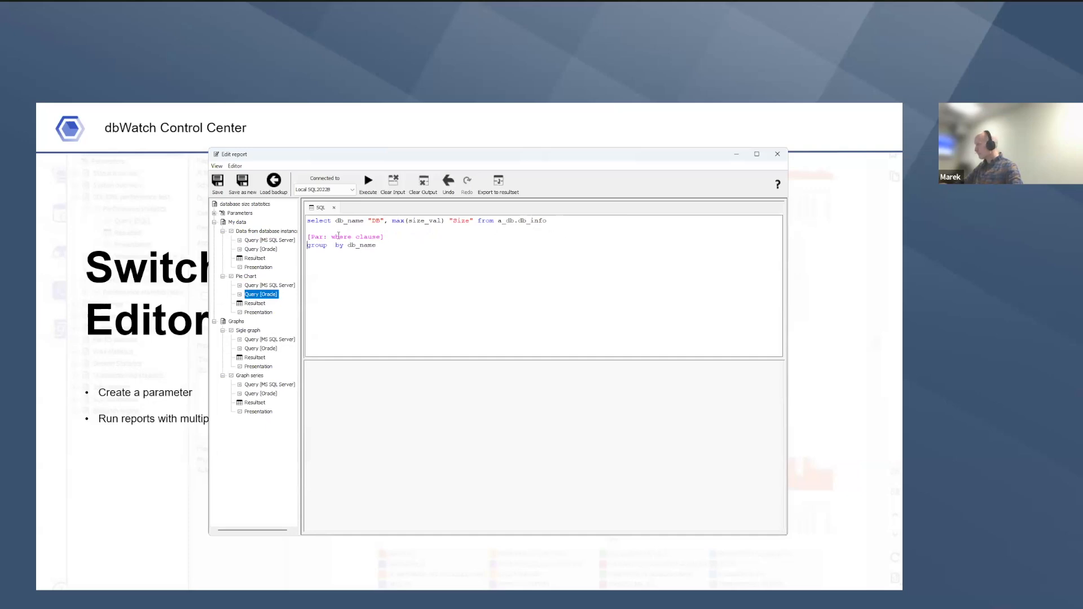
pyautogui.press('BackSpace')
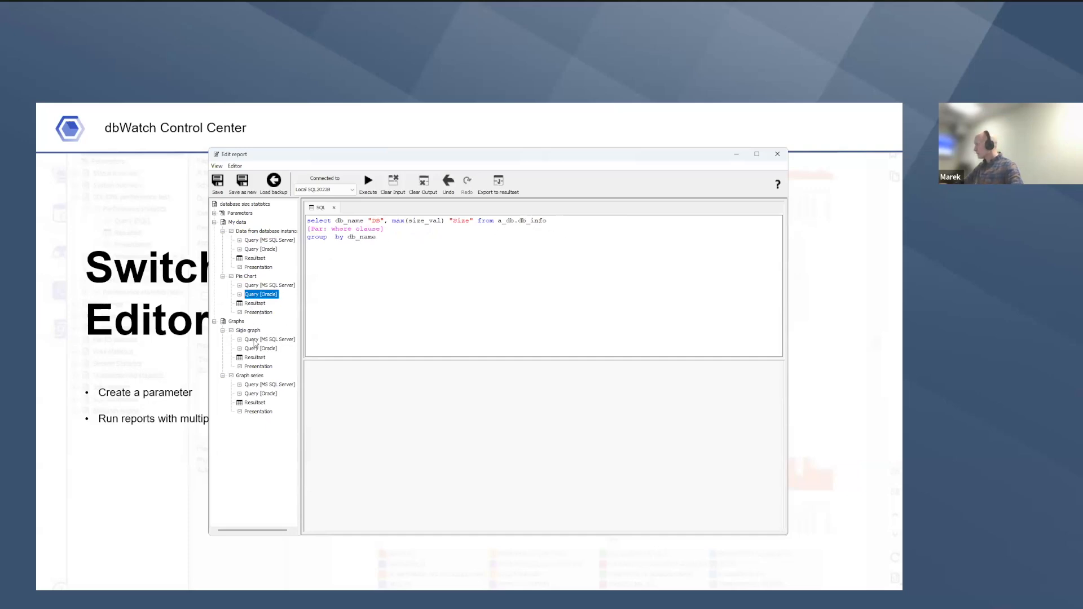
# Insert the where clause parameter on its own line before group by in the Sigle graph section's MS SQL Server query
pyautogui.click(255, 340)
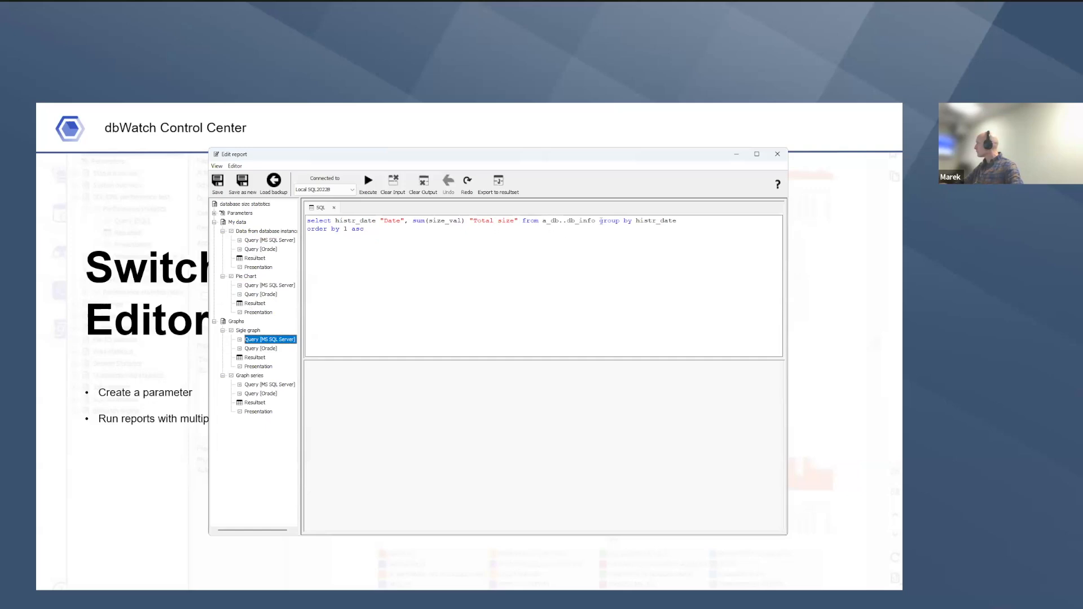
pyautogui.click(599, 221)
pyautogui.press('Return')
pyautogui.press('Return')
pyautogui.rightClick(339, 228)
pyautogui.click(367, 231)
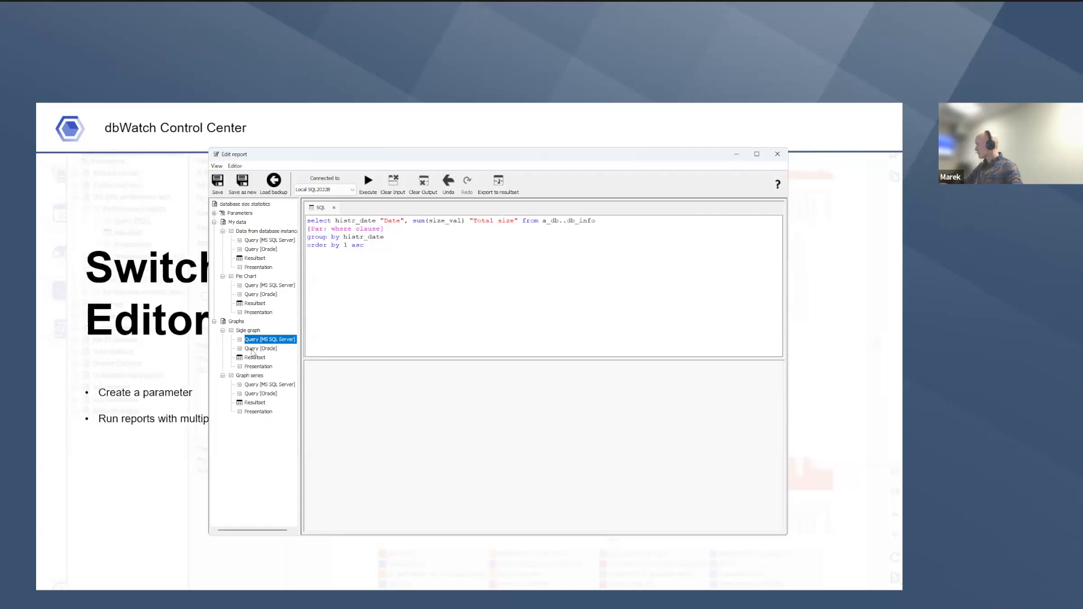
# Insert the where clause parameter on its own line before group by in the Sigle graph section's Oracle query
pyautogui.click(255, 349)
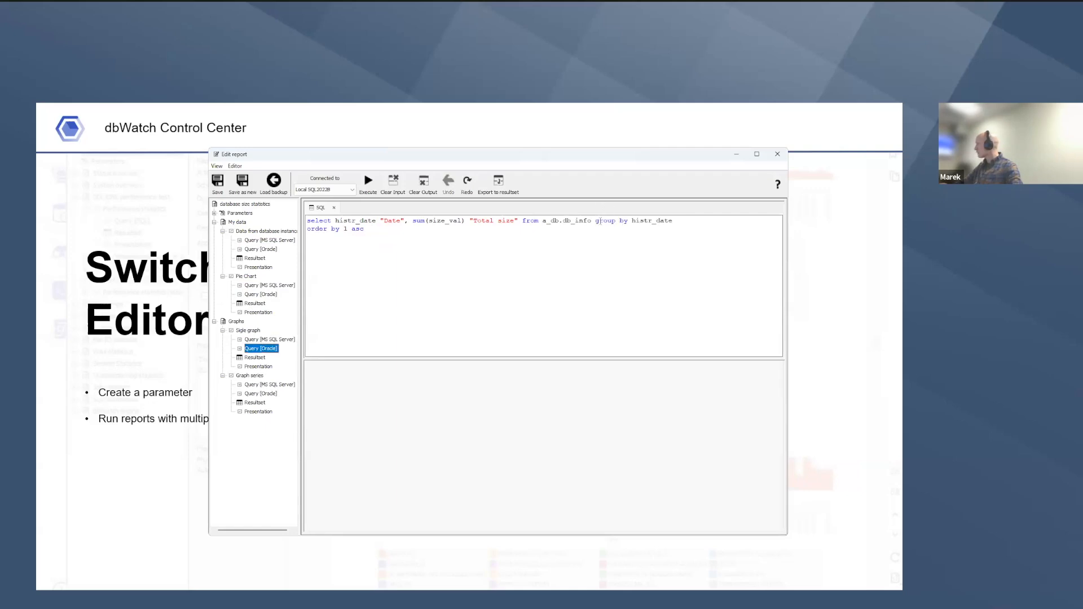
pyautogui.press('Return')
pyautogui.press('Return')
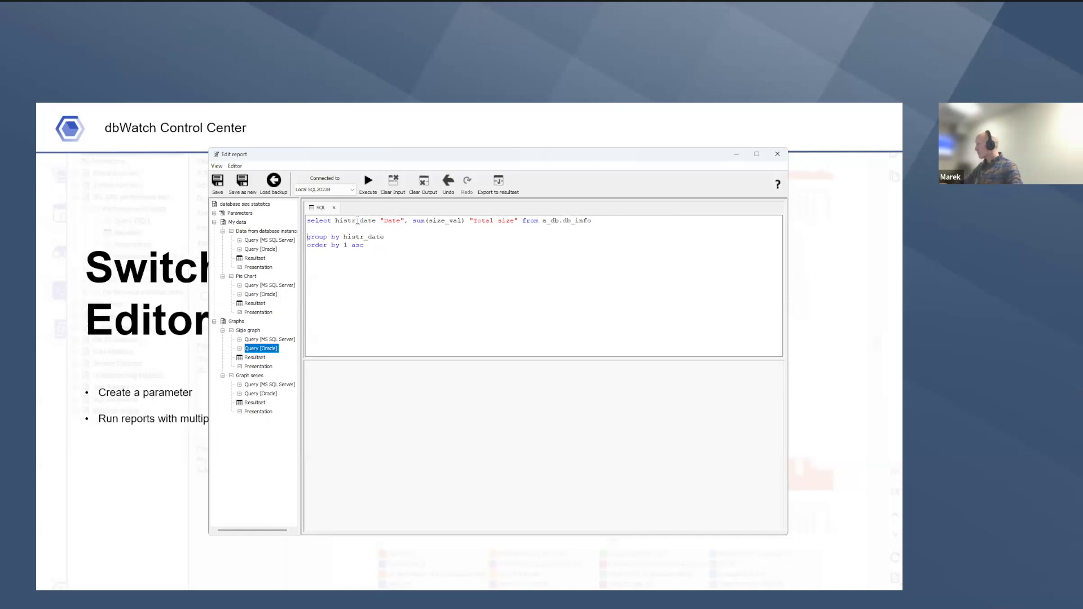
pyautogui.rightClick(353, 228)
pyautogui.click(383, 236)
# Insert the where clause parameter on its own line before order by in the Graph series section's MS SQL Server query
pyautogui.click(264, 385)
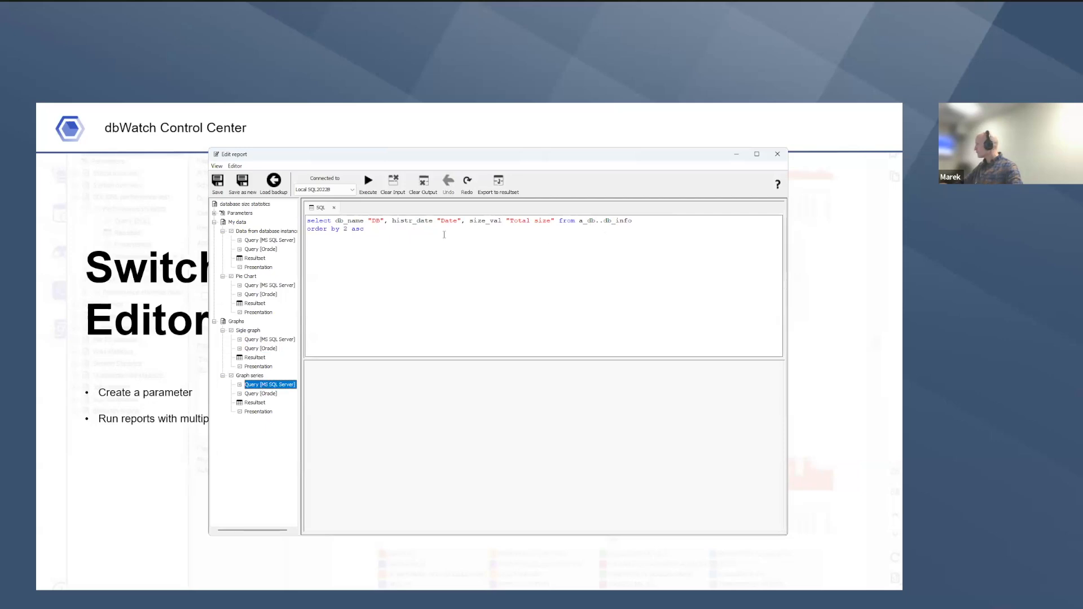
pyautogui.press('Return')
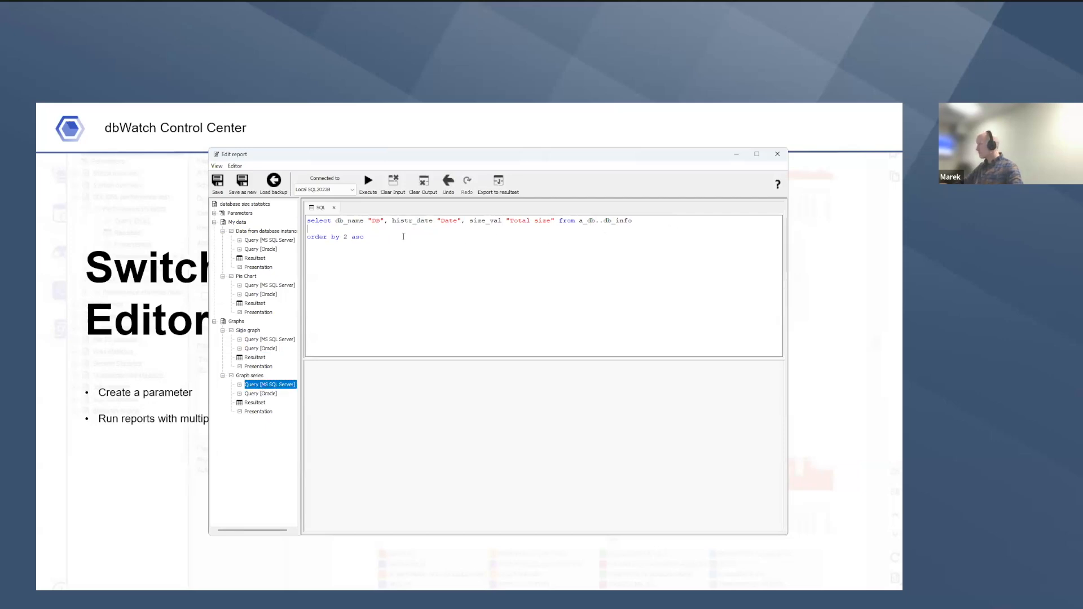
pyautogui.rightClick(338, 228)
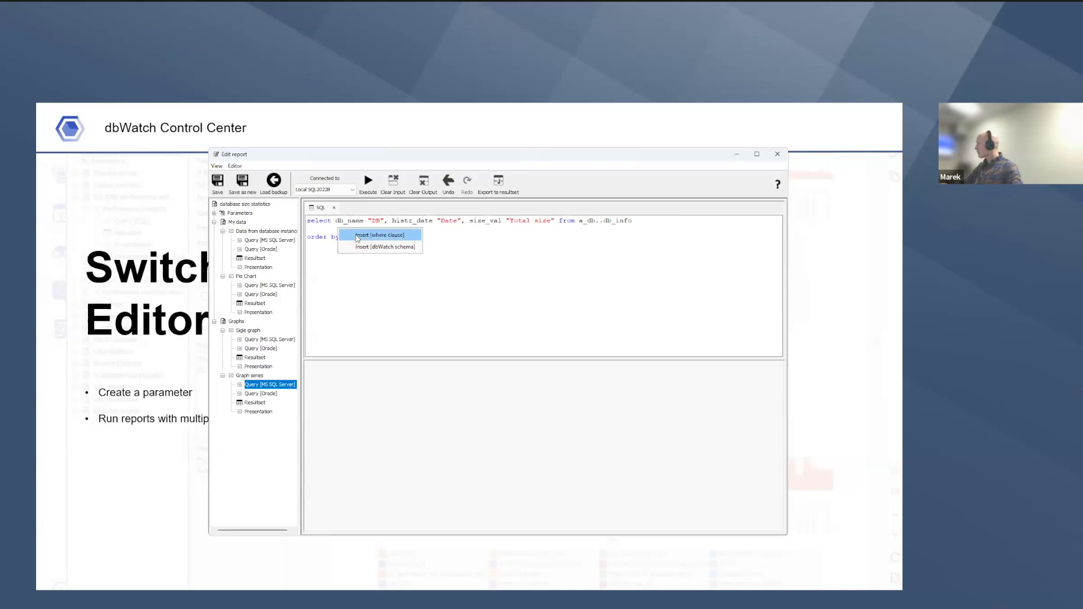
pyautogui.click(357, 236)
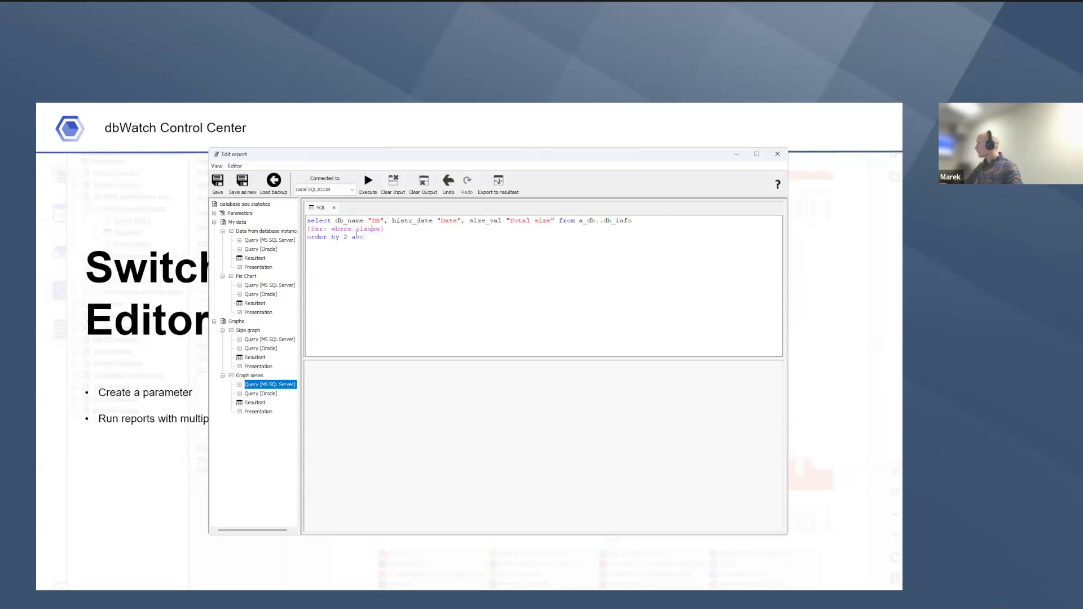
# Insert the where clause parameter on its own line before order by in the Graph series section's Oracle query
pyautogui.click(259, 393)
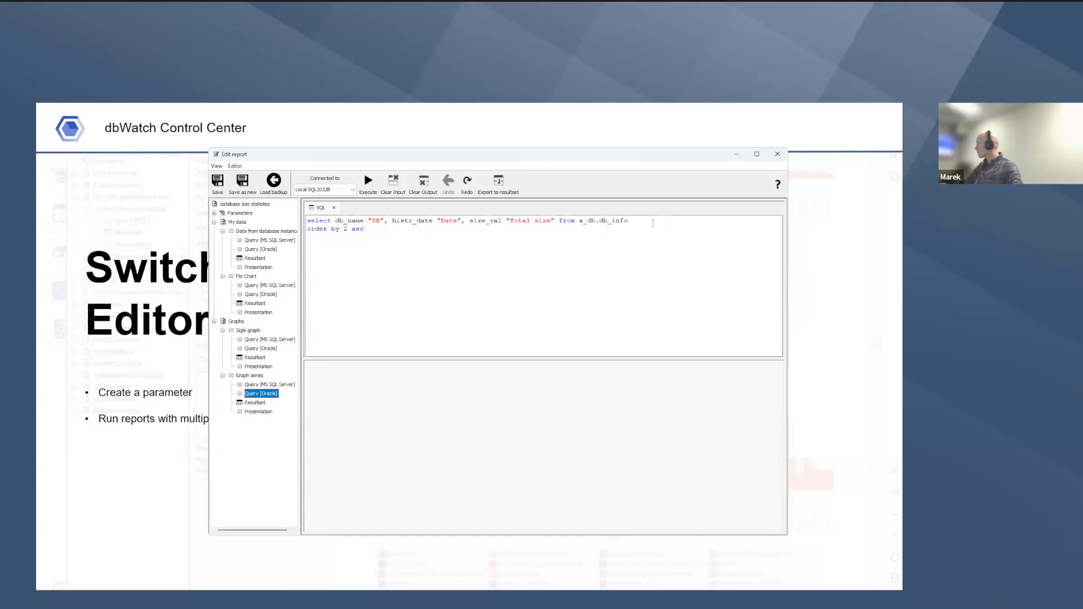
pyautogui.click(652, 223)
pyautogui.press('Return')
pyautogui.rightClick(346, 228)
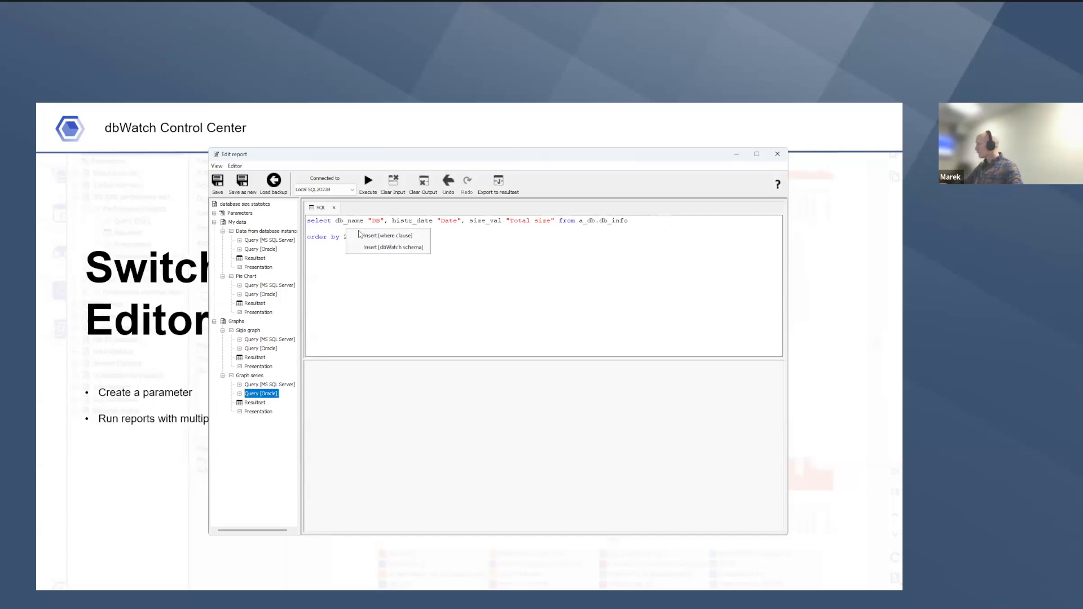
pyautogui.click(366, 236)
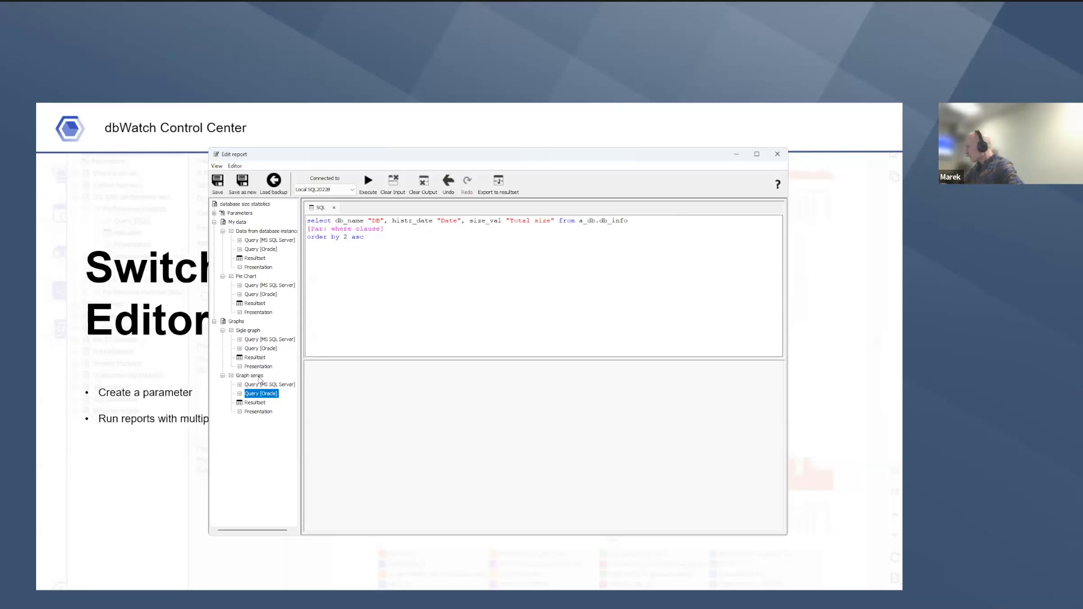
# Enter "Some information her ...." as the text of the Graph series section
pyautogui.click(256, 376)
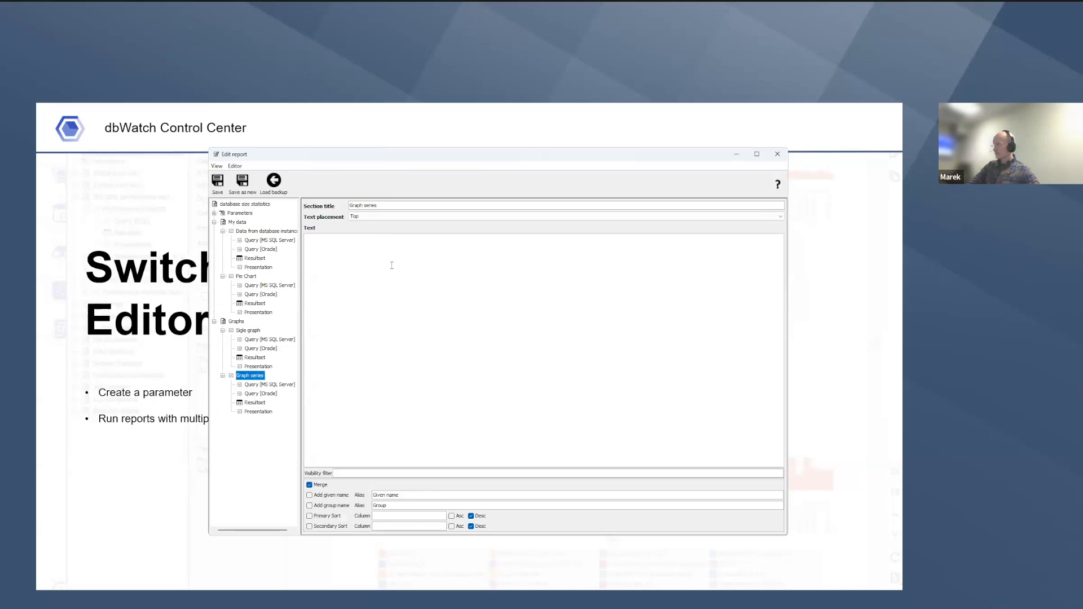
pyautogui.write('information her ....')
# Look up the exact name of the where clause parameter in its details and close them without changes
pyautogui.click(262, 205)
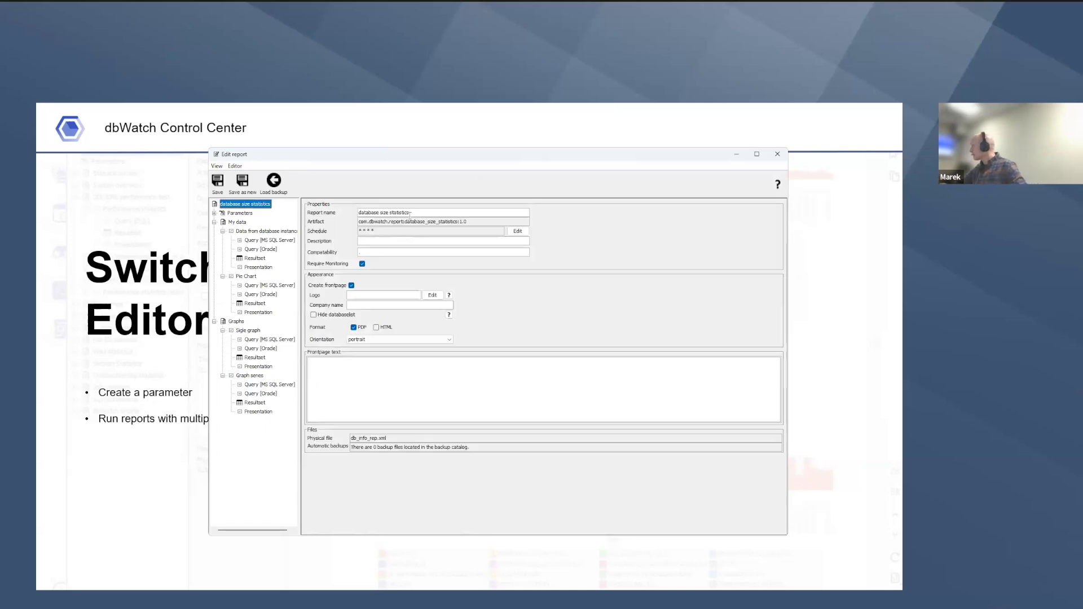
pyautogui.click(247, 215)
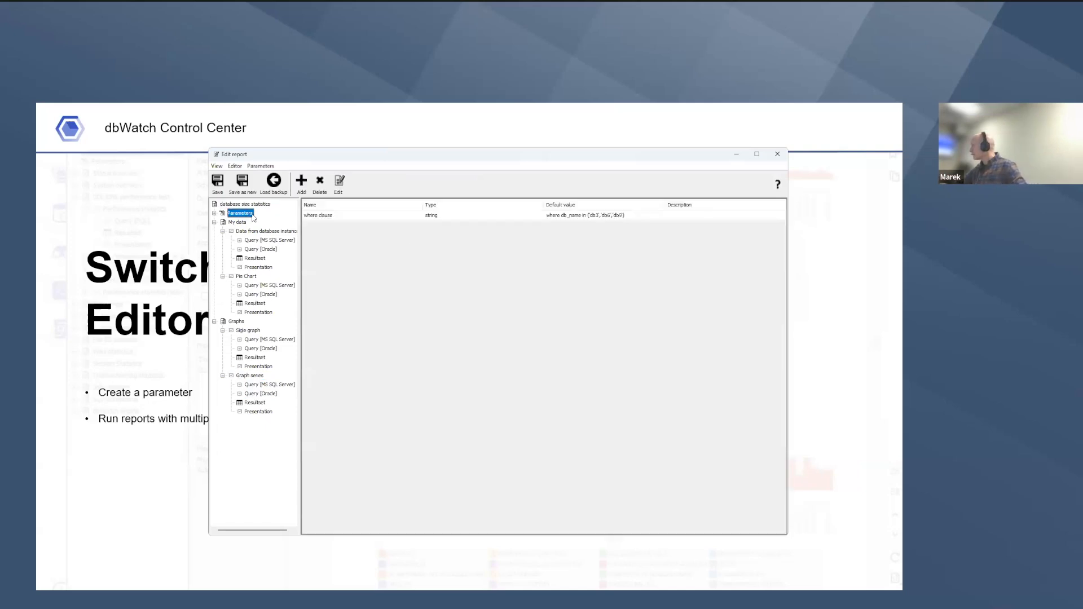
pyautogui.doubleClick(353, 217)
pyautogui.tripleClick(590, 399)
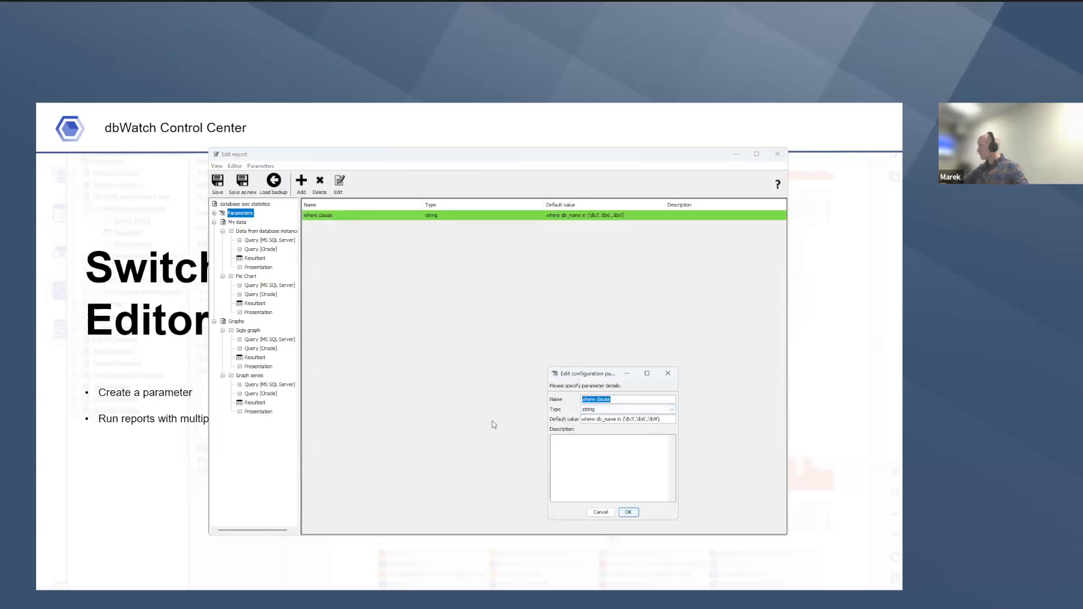
pyautogui.click(600, 513)
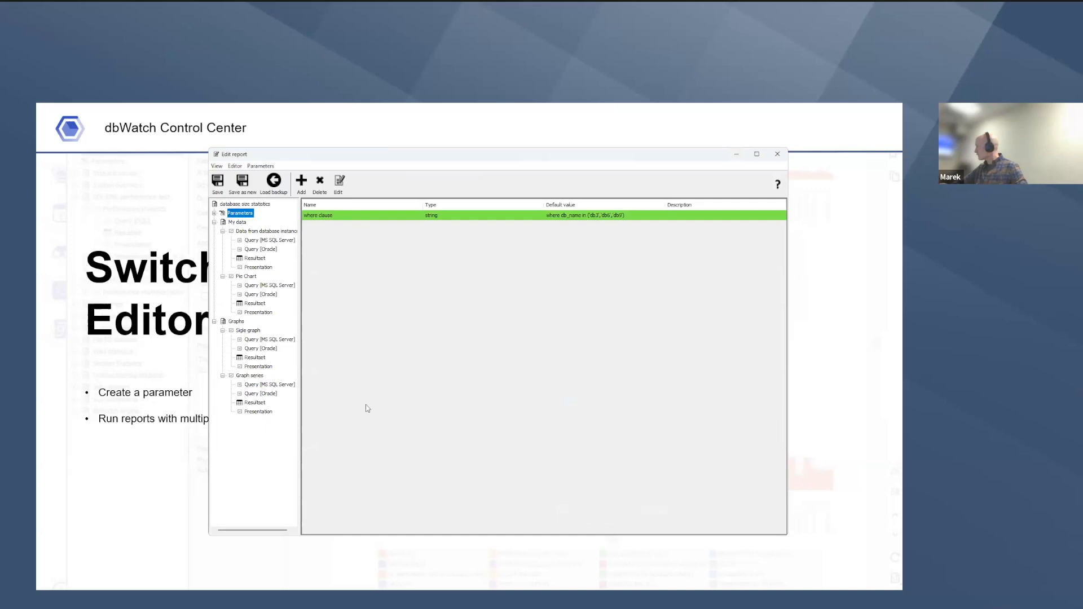
# Append "parameter value: ;;where clause;;" to the Graph series section's text and save the report
pyautogui.click(249, 375)
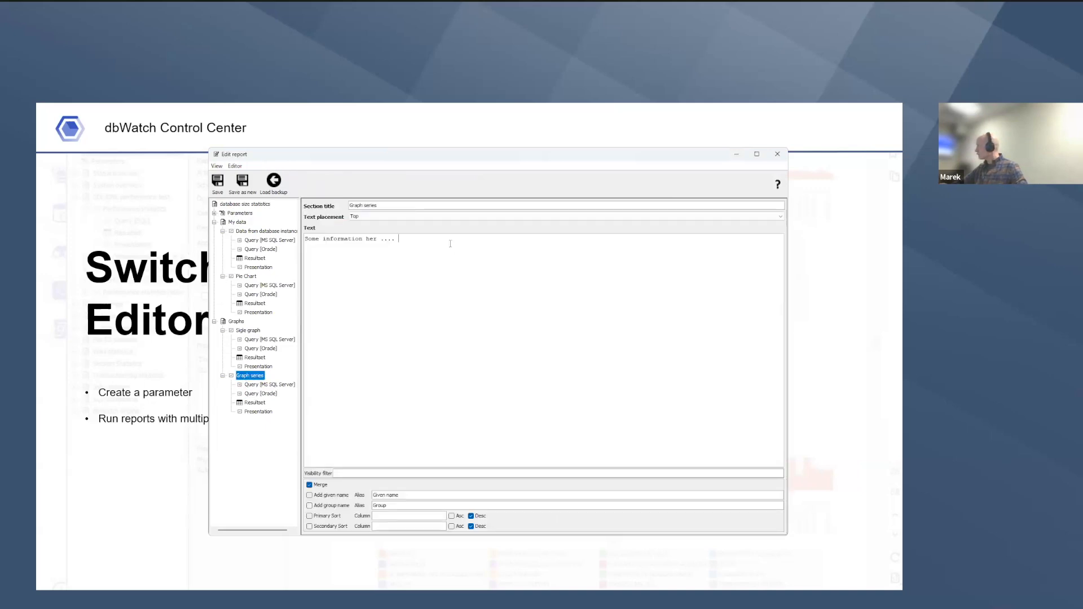
pyautogui.write('parame')
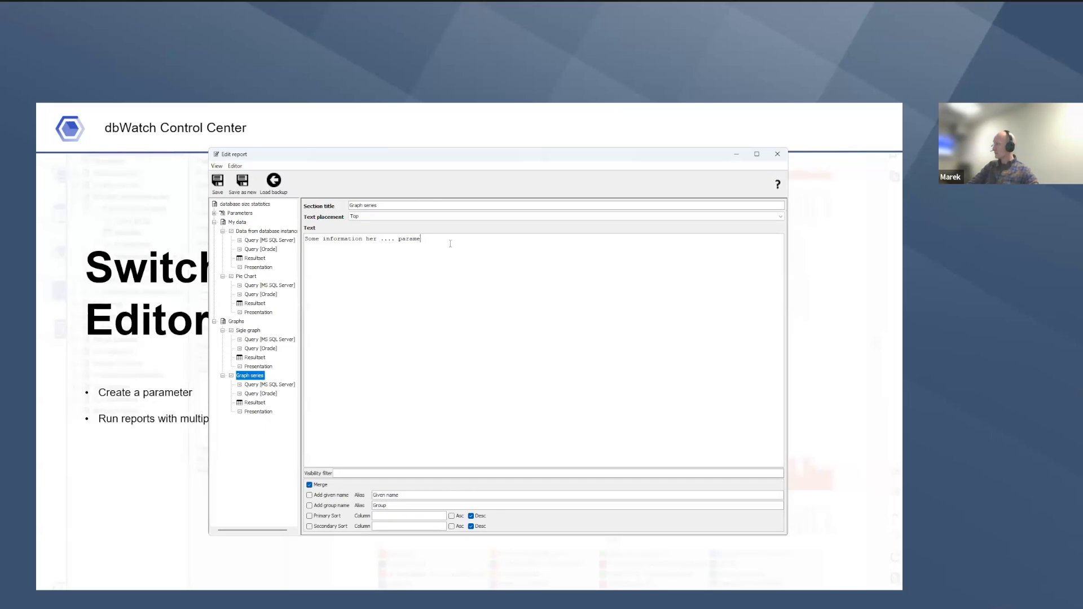
pyautogui.write('ter value: ;;where clause;;')
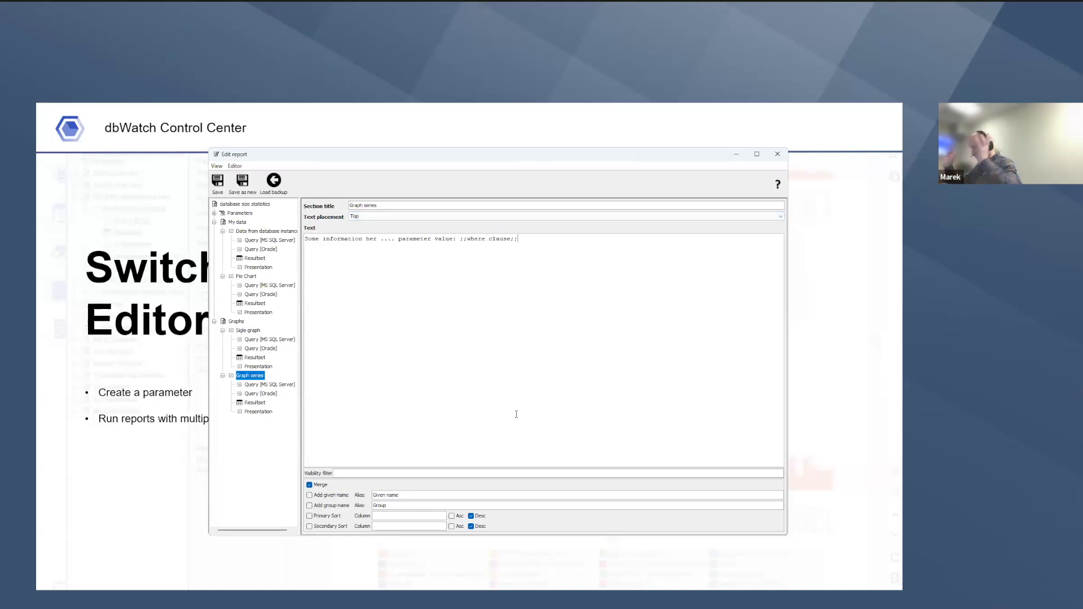
pyautogui.click(218, 180)
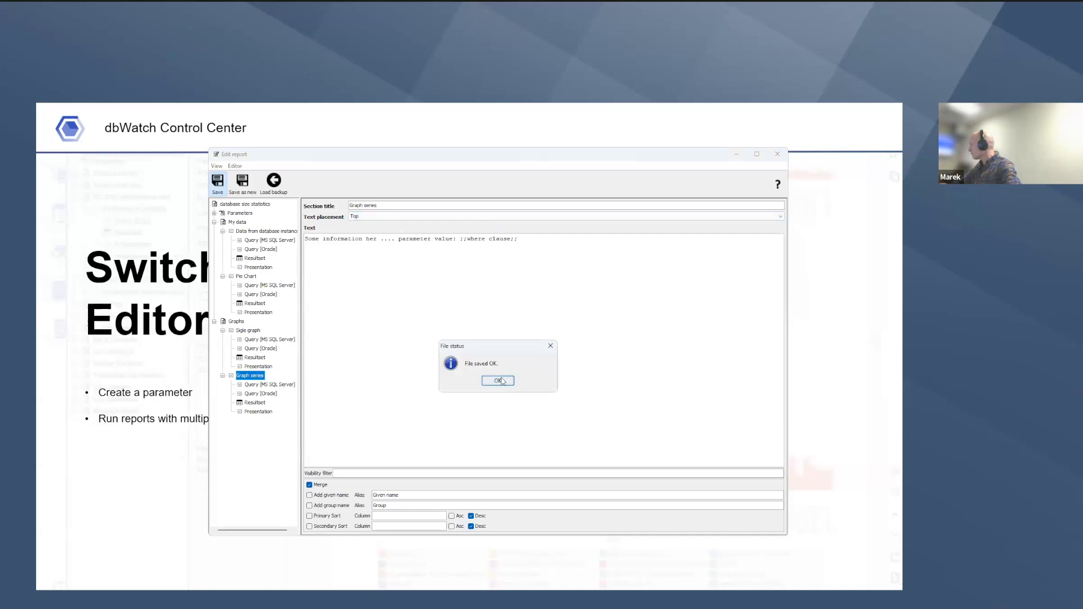
pyautogui.click(499, 381)
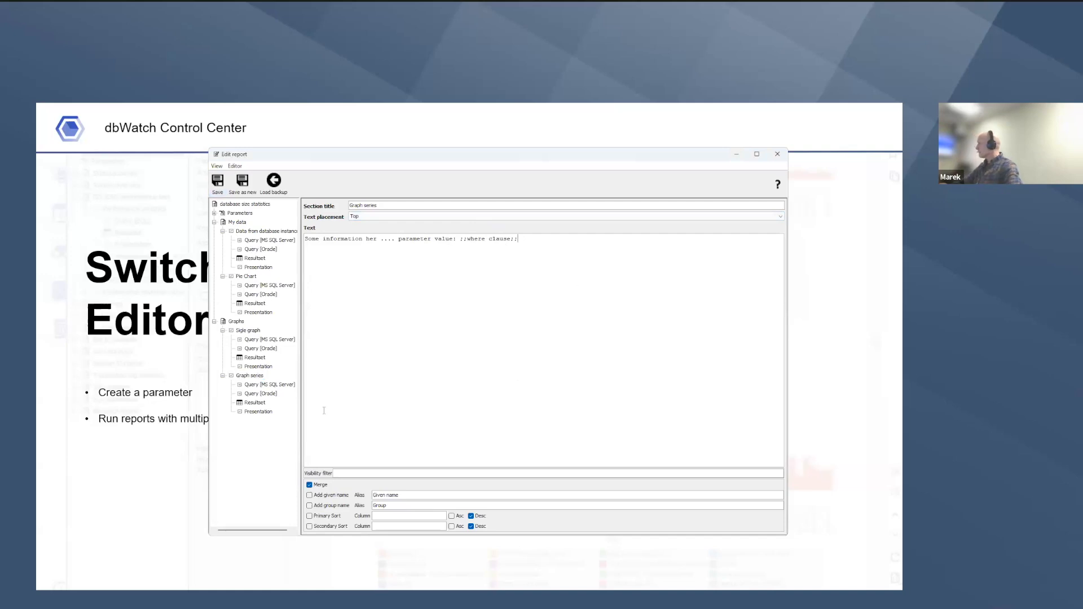
# Preview the My data chapter for Local SQL2022B NE, Local SQLEXPRESS2022 and XE PDB1, view its pie chart, and close the preview
pyautogui.rightClick(235, 205)
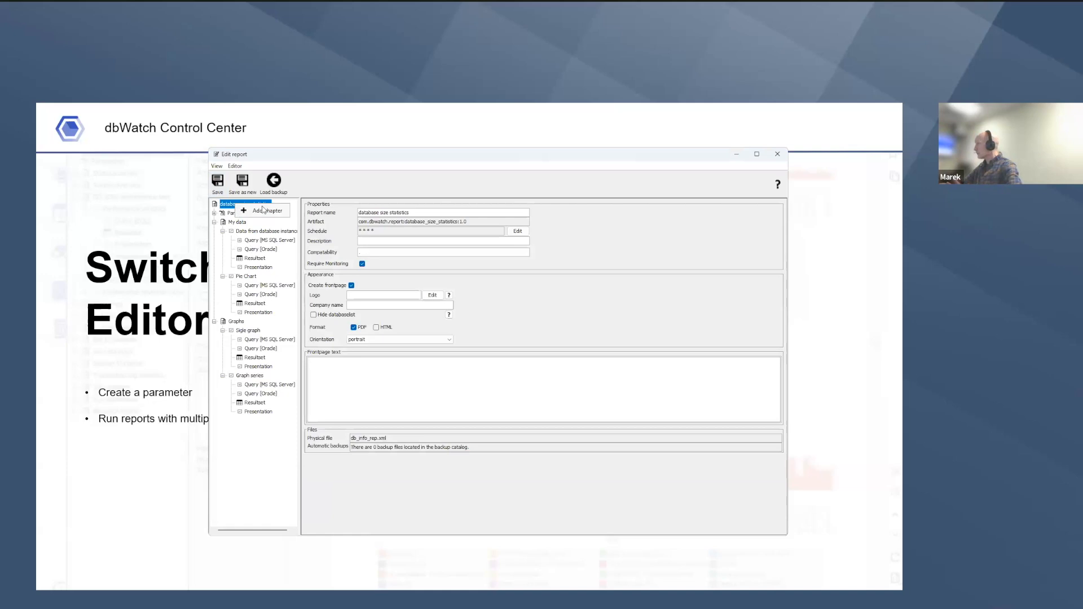
pyautogui.click(232, 222)
pyautogui.rightClick(232, 223)
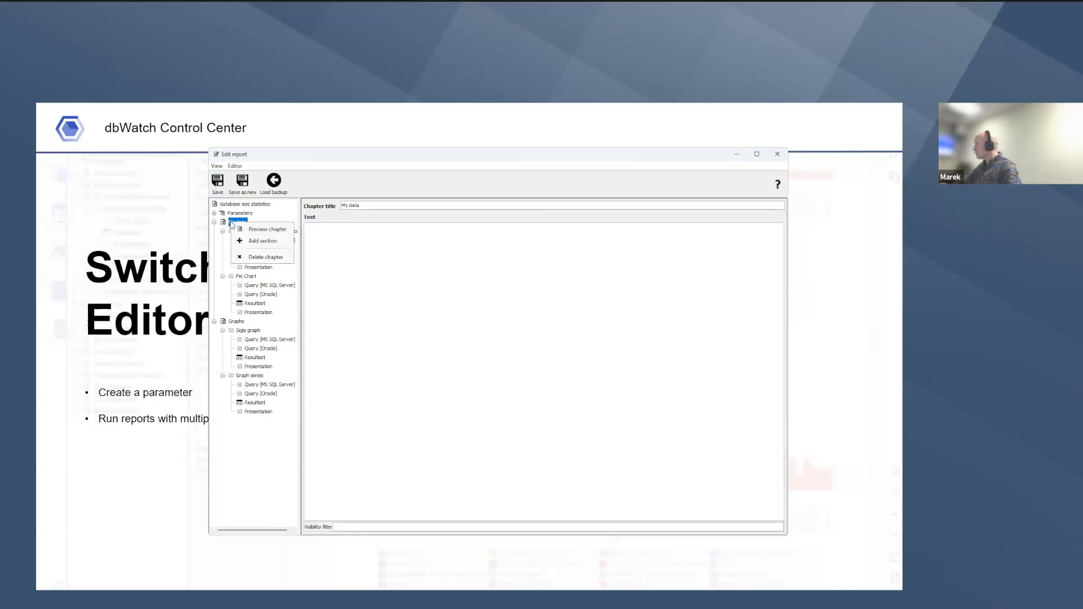
pyautogui.click(255, 230)
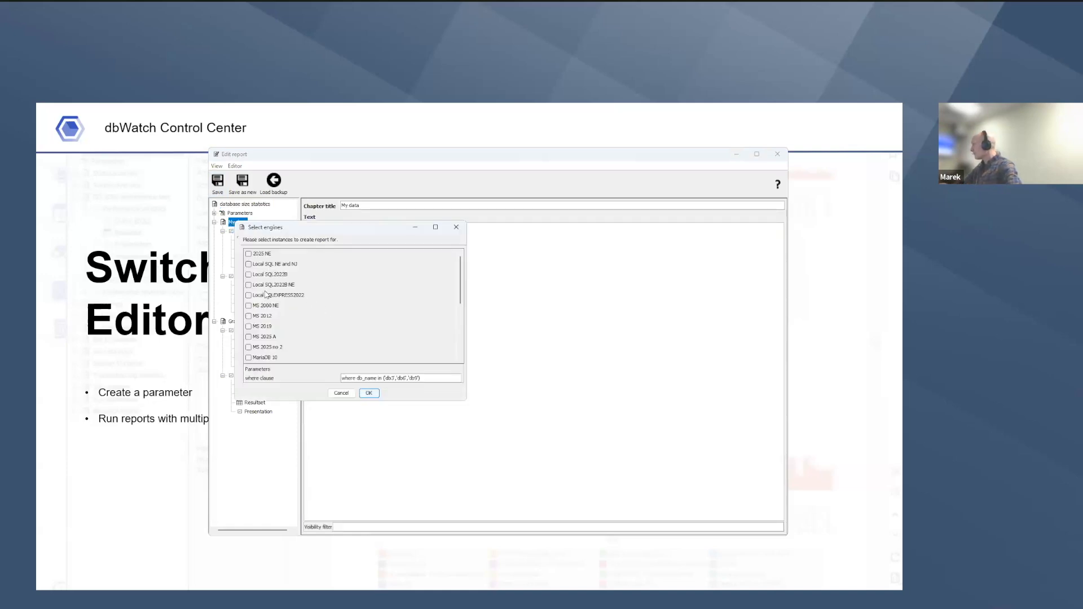
pyautogui.click(248, 285)
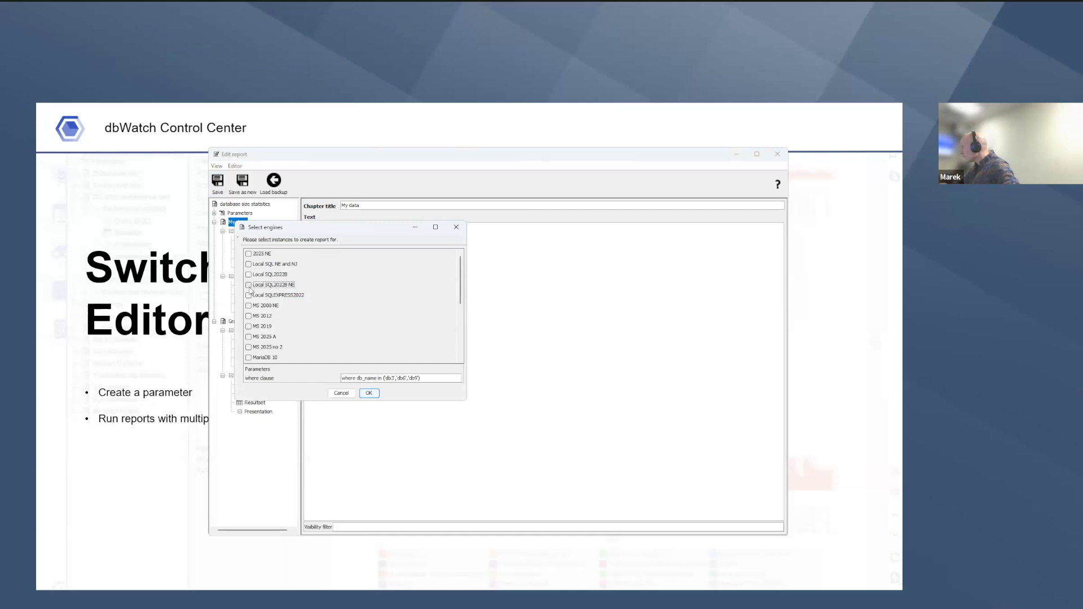
pyautogui.click(248, 295)
pyautogui.scroll(-1, 303, 301)
pyautogui.scroll(-3, 303, 302)
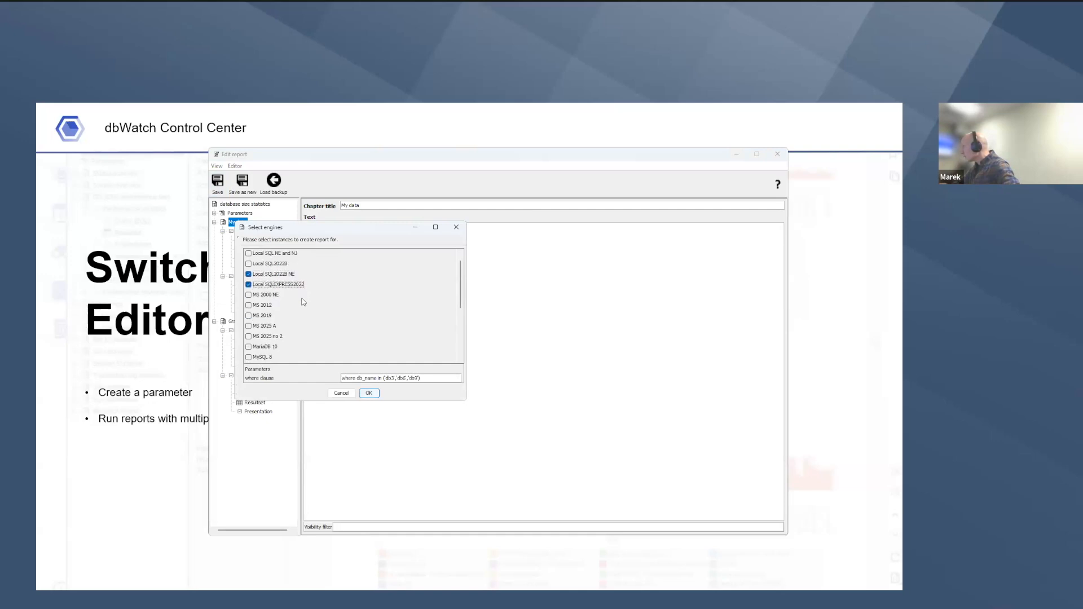
pyautogui.moveTo(459, 292); pyautogui.dragTo(459, 336)
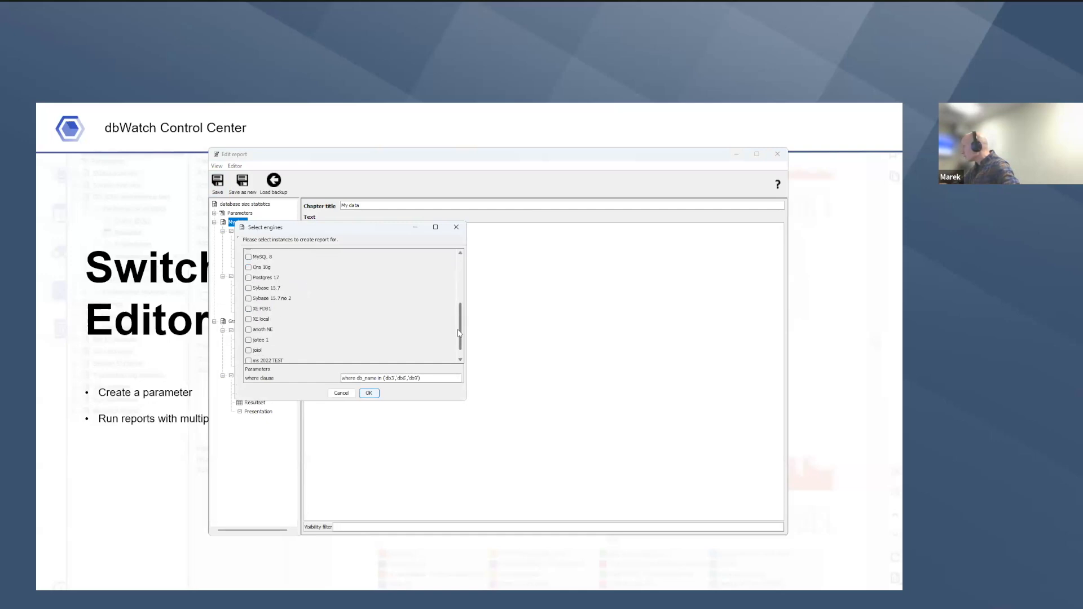
pyautogui.click(248, 309)
pyautogui.click(375, 393)
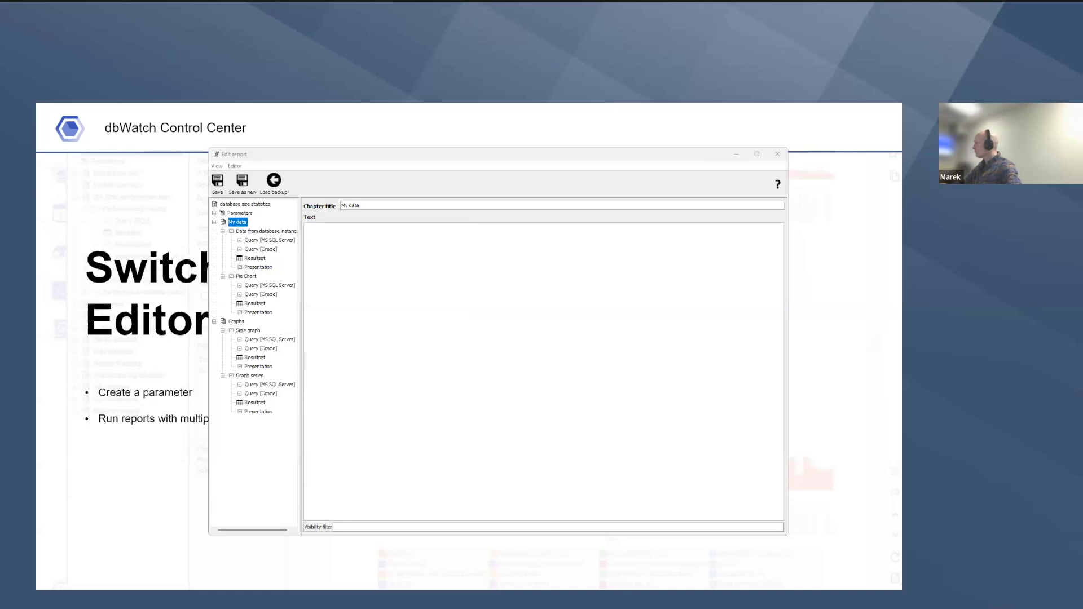
pyautogui.scroll(-5, 402, 355)
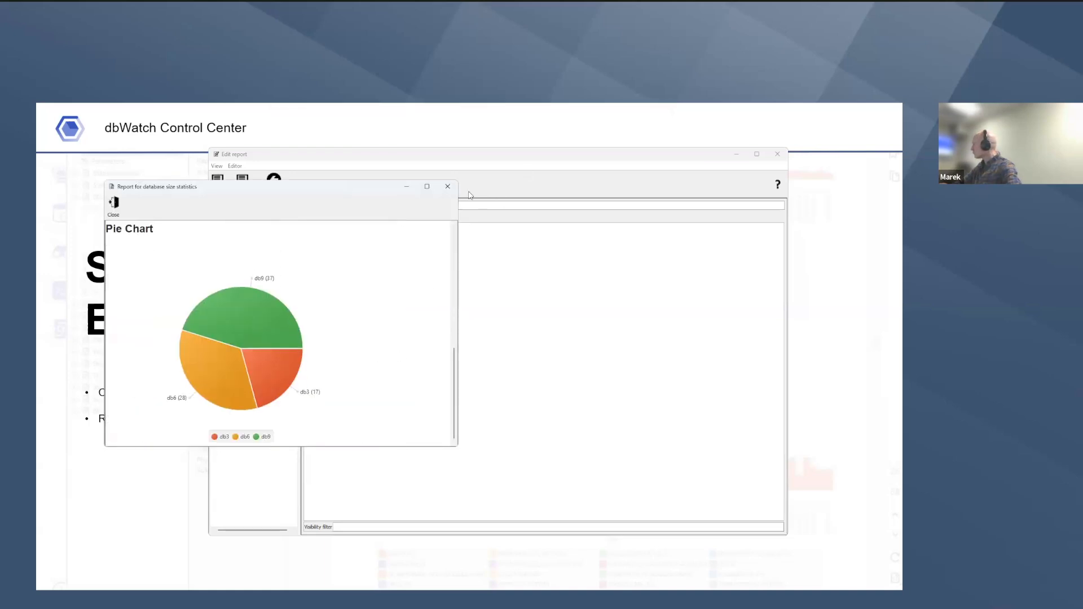
pyautogui.click(447, 186)
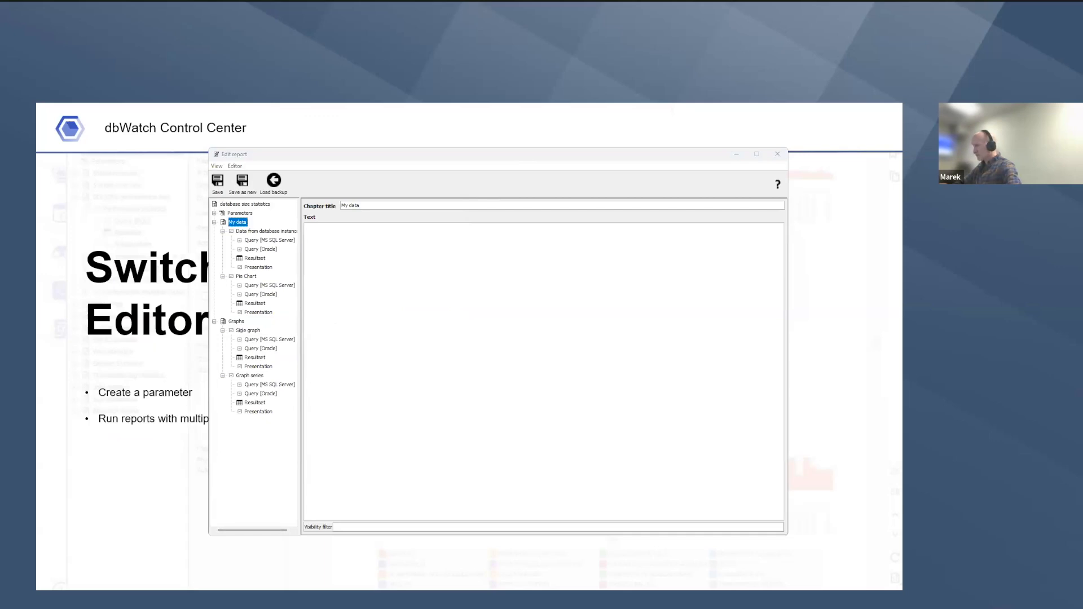
# Generate the My data chapter preview again with Local SQL2022B NE, Local SQLEXPRESS2022 and XE PDB1 selected and the default where clause
pyautogui.click(234, 205)
pyautogui.rightClick(233, 203)
pyautogui.click(228, 222)
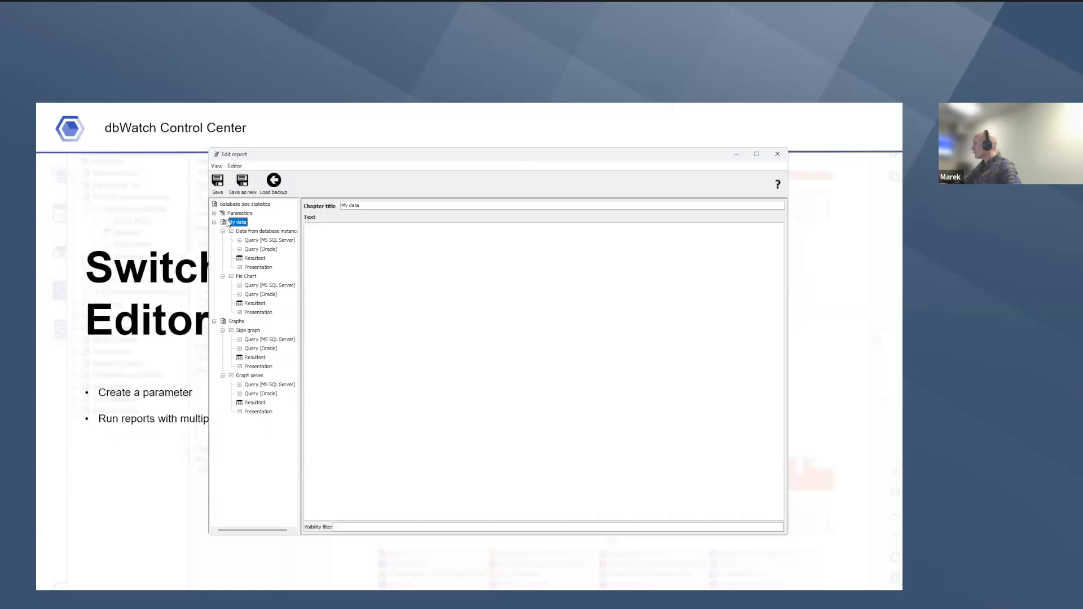
pyautogui.rightClick(229, 221)
pyautogui.click(267, 232)
pyautogui.click(249, 285)
pyautogui.click(248, 295)
pyautogui.scroll(-1, 321, 302)
pyautogui.scroll(-4, 315, 305)
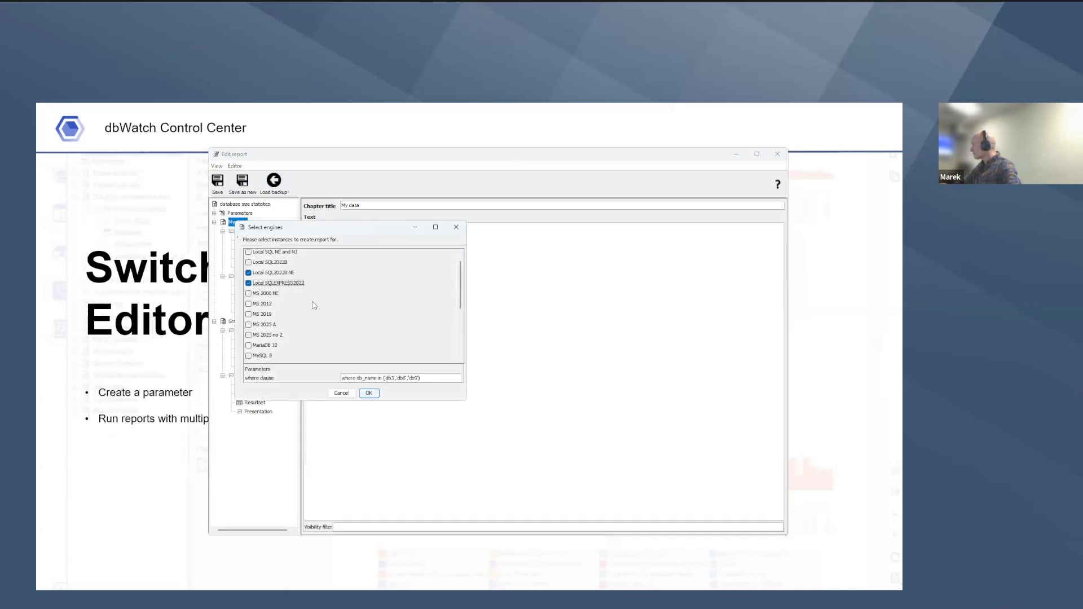
pyautogui.scroll(-3, 308, 309)
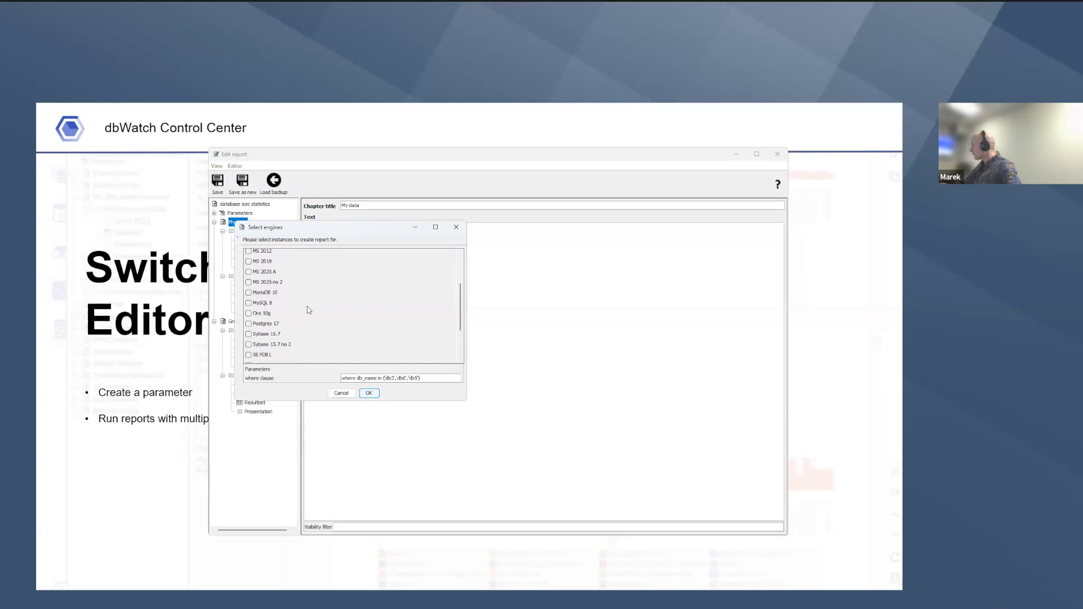
pyautogui.click(261, 344)
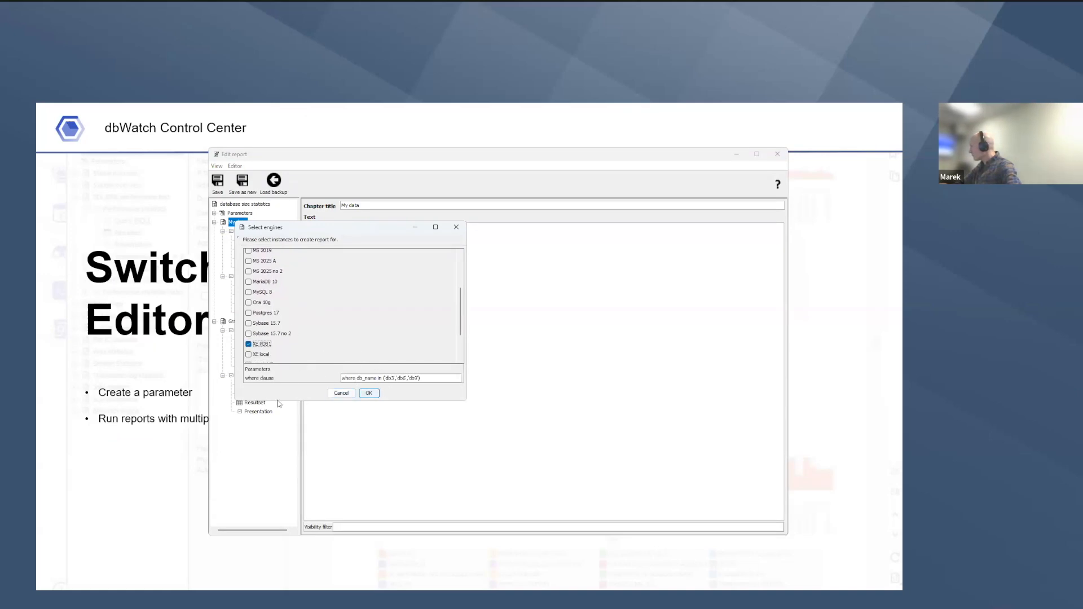
pyautogui.click(369, 395)
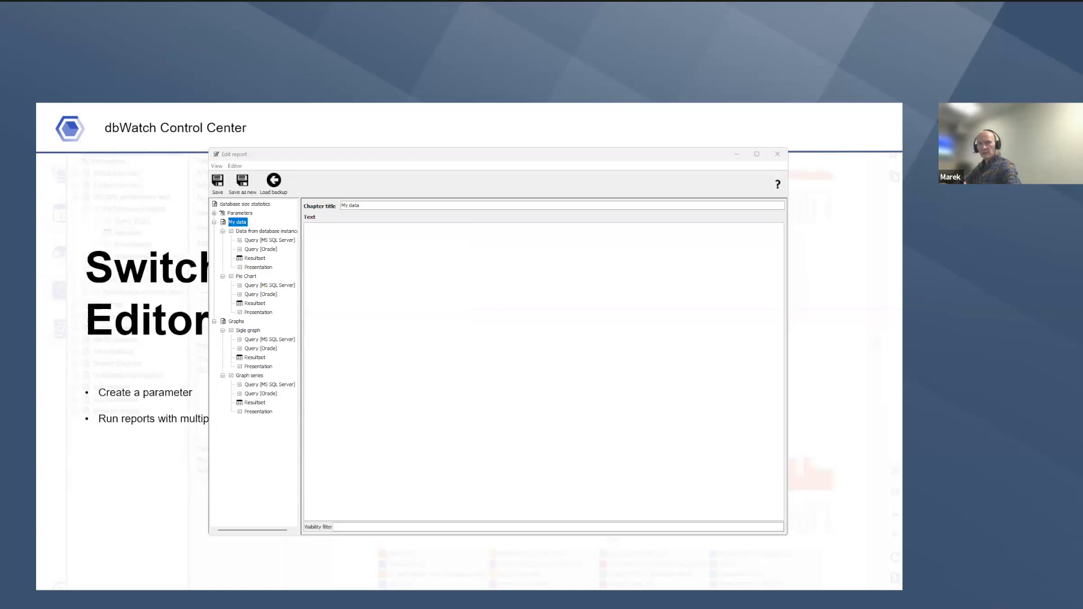
# Examine the previewed instance data table and pie chart to check which databases the where clause includes
pyautogui.scroll(-5, 484, 370)
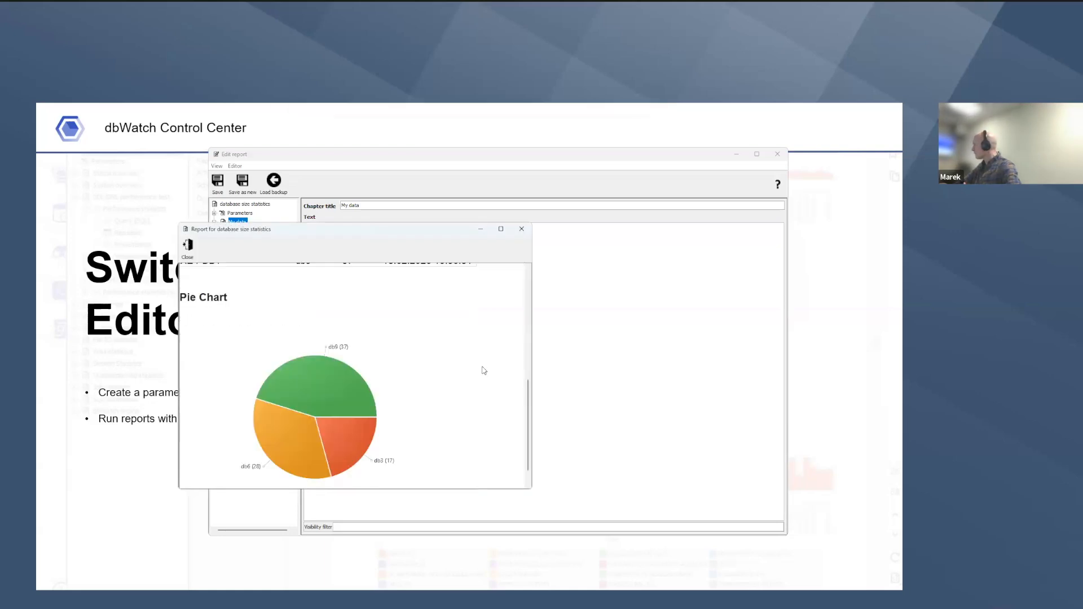
pyautogui.scroll(4, 484, 370)
pyautogui.scroll(-2, 484, 370)
pyautogui.scroll(2, 484, 370)
pyautogui.scroll(2, 484, 370)
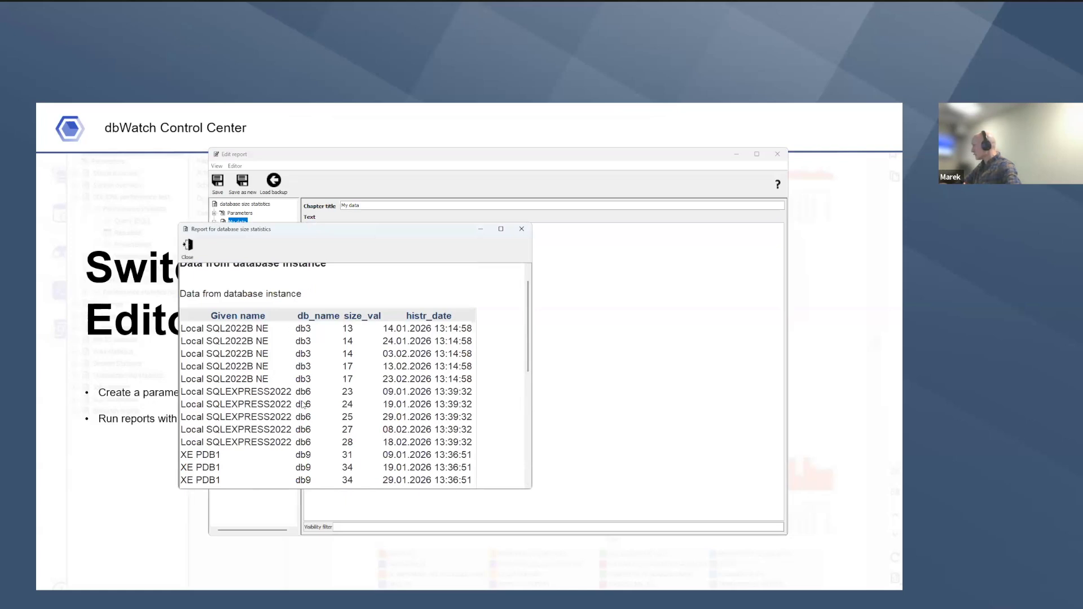
pyautogui.scroll(-5, 302, 404)
pyautogui.scroll(2, 299, 350)
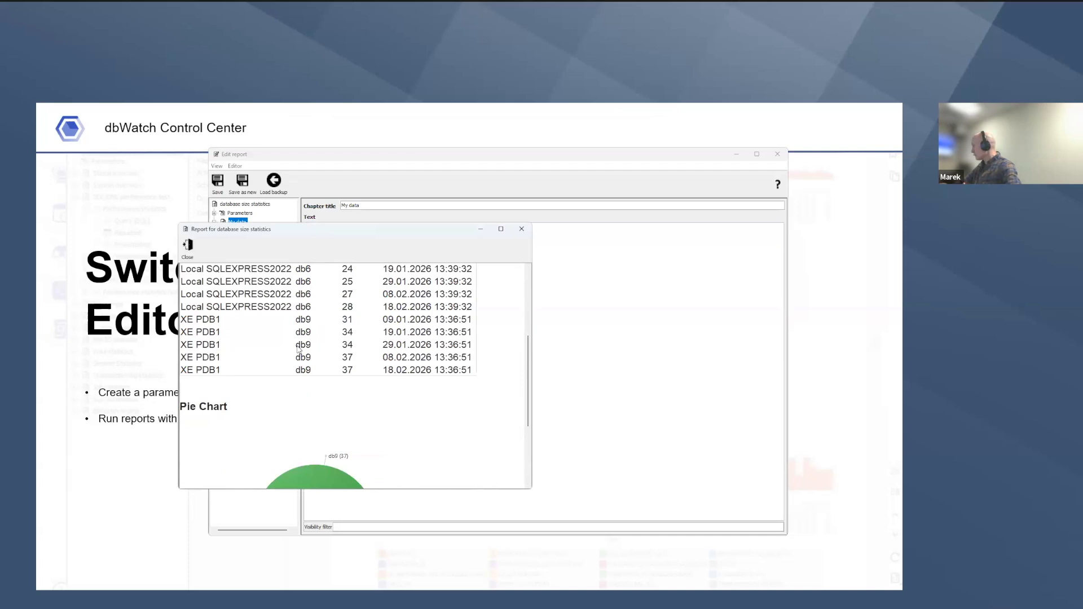
pyautogui.scroll(-4, 299, 350)
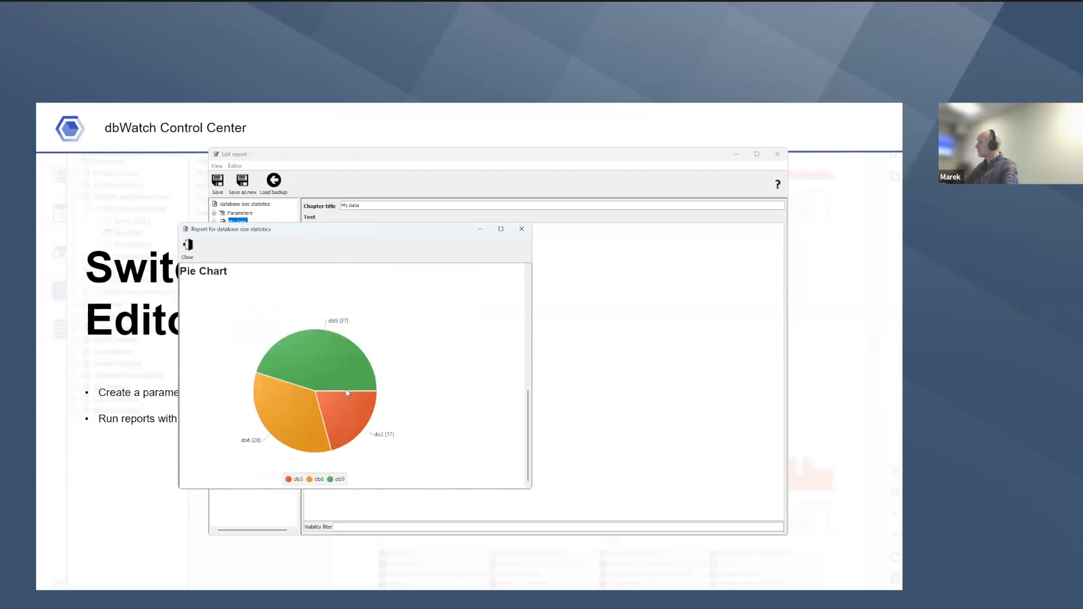
# Close the report preview, minimize the report editor and start generating a report in dbWatch Control Center
pyautogui.click(521, 228)
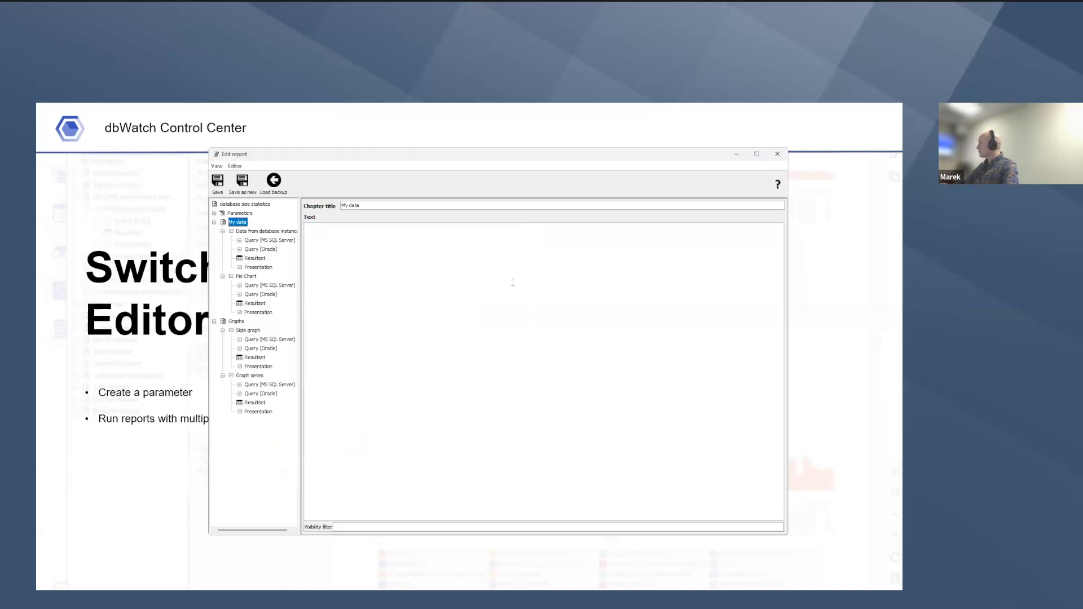
pyautogui.click(738, 154)
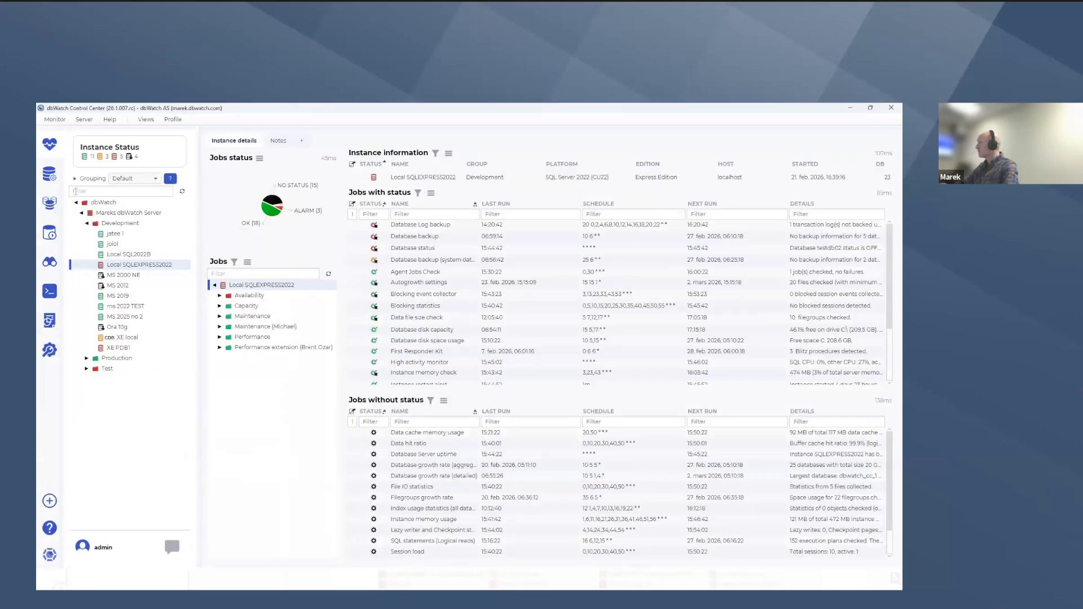
pyautogui.click(90, 122)
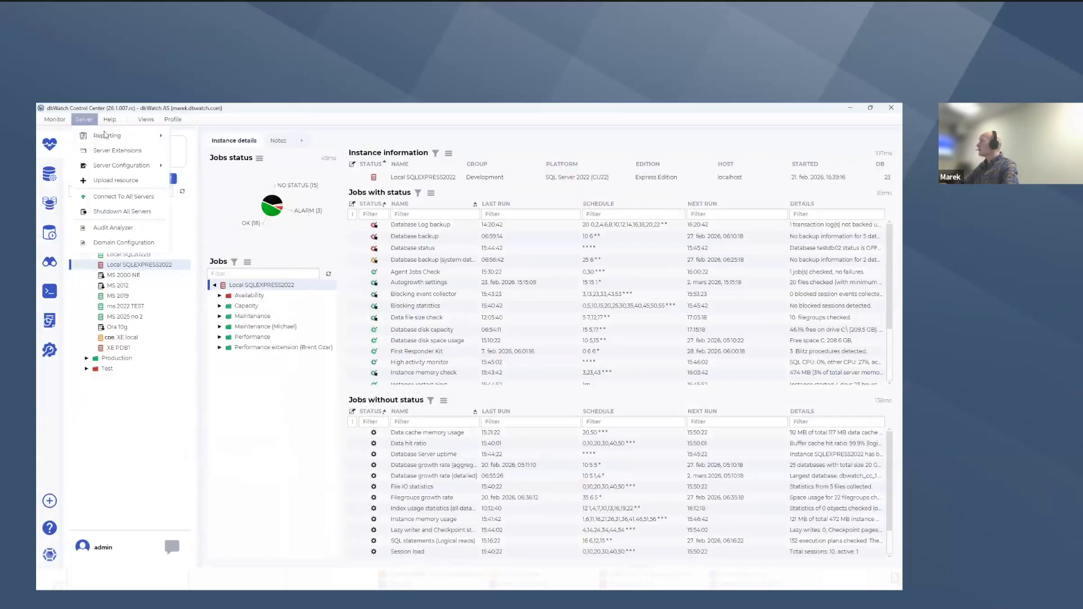
pyautogui.moveTo(105, 136)
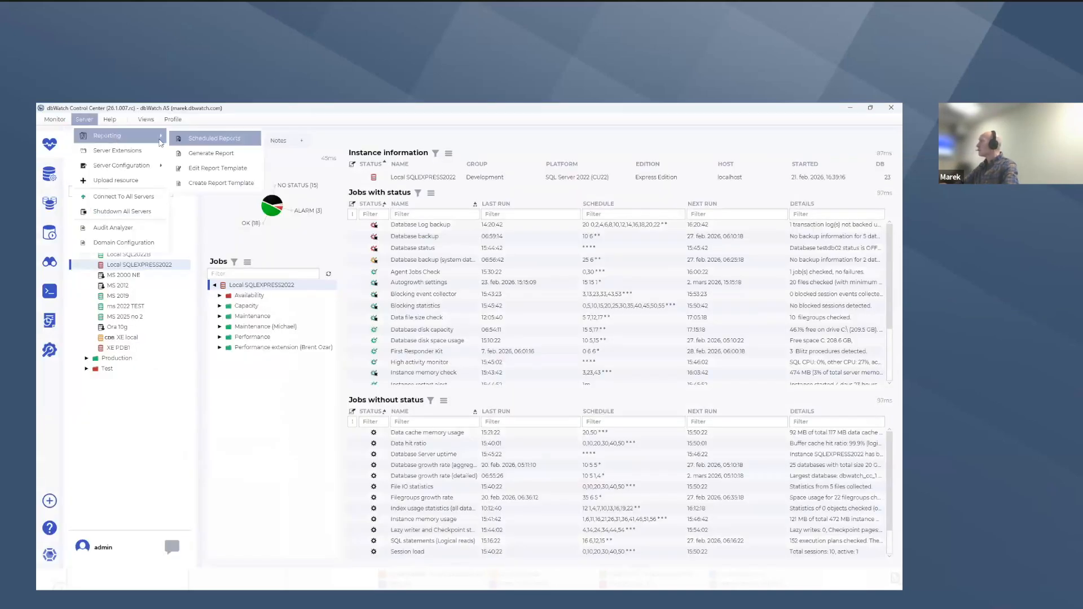
pyautogui.click(217, 155)
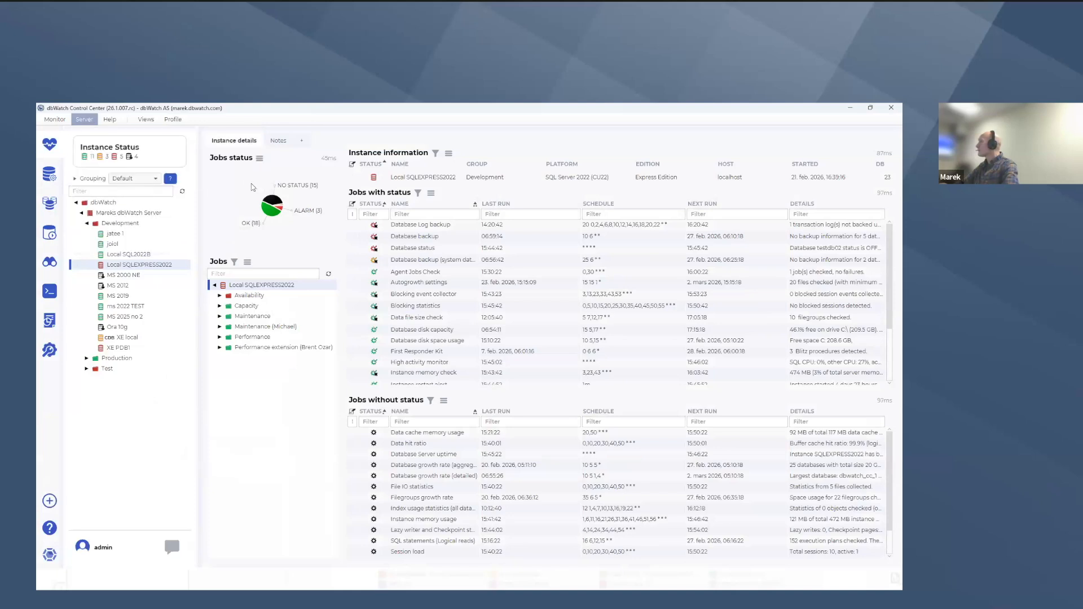
# Select Local SQL2022B, Local SQLEXPRESS2022 and XE PDB1 from the Development group as the report sources
pyautogui.click(366, 265)
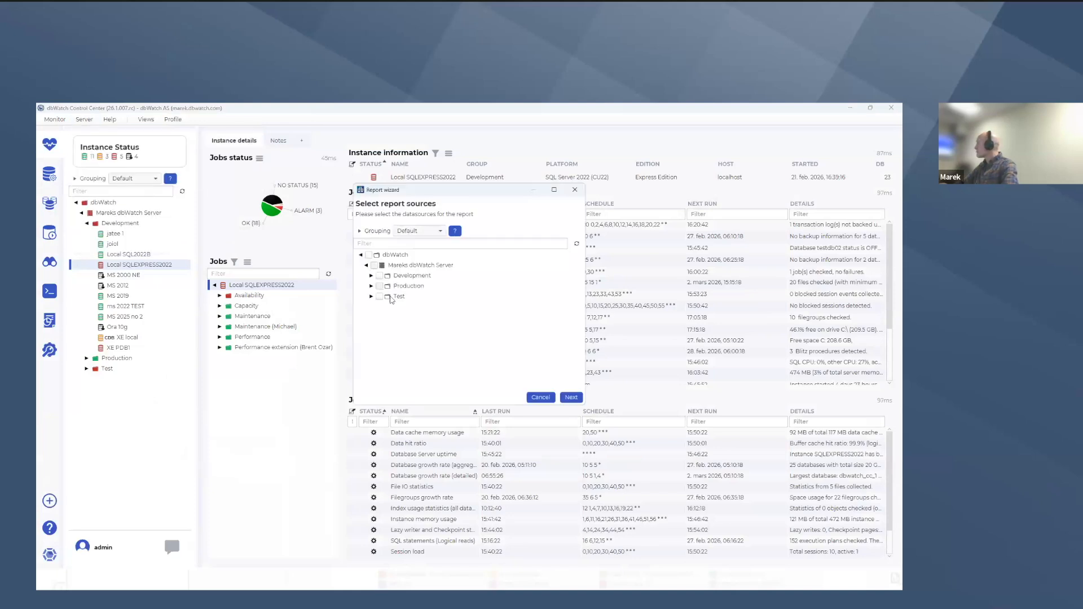
pyautogui.click(371, 276)
pyautogui.click(385, 306)
pyautogui.click(384, 317)
pyautogui.scroll(-2, 428, 323)
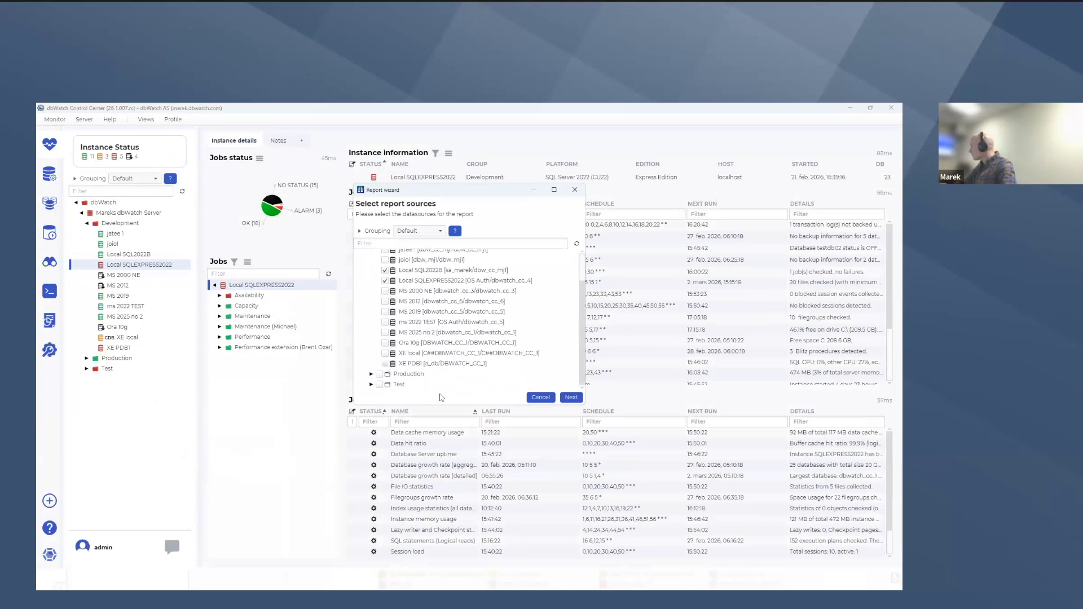
pyautogui.click(570, 397)
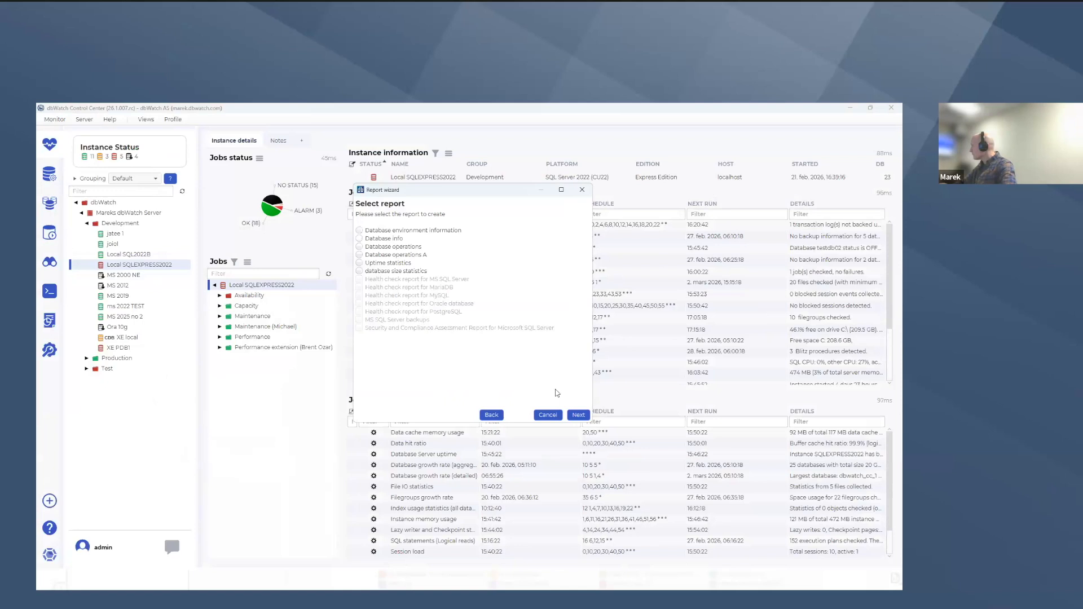
# Choose the database size statistics report and keep its default where clause for db3, db6 and db9
pyautogui.click(364, 272)
pyautogui.click(579, 415)
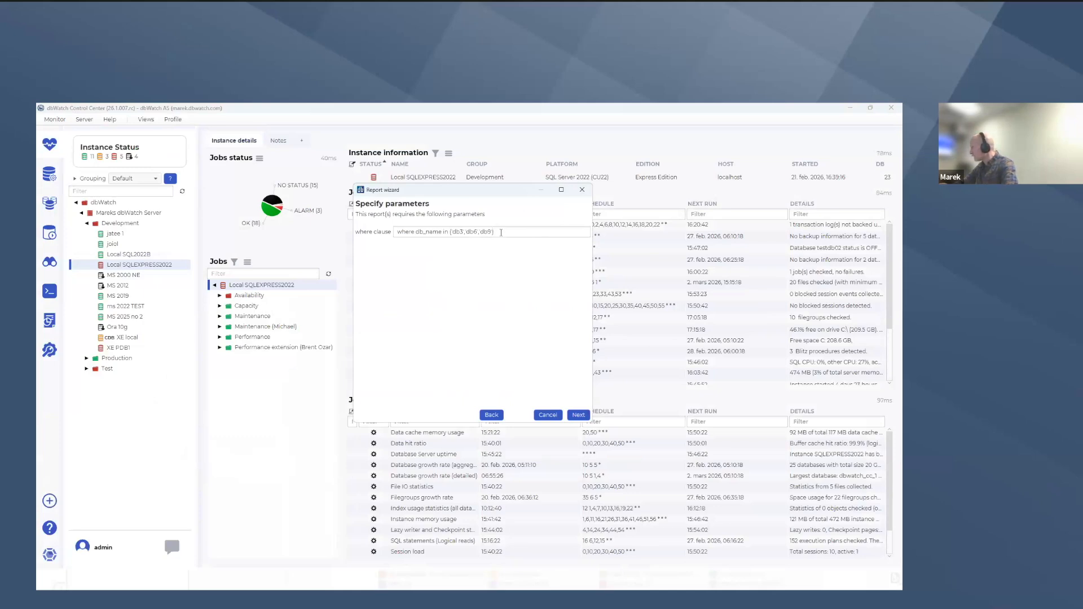
pyautogui.tripleClick(464, 230)
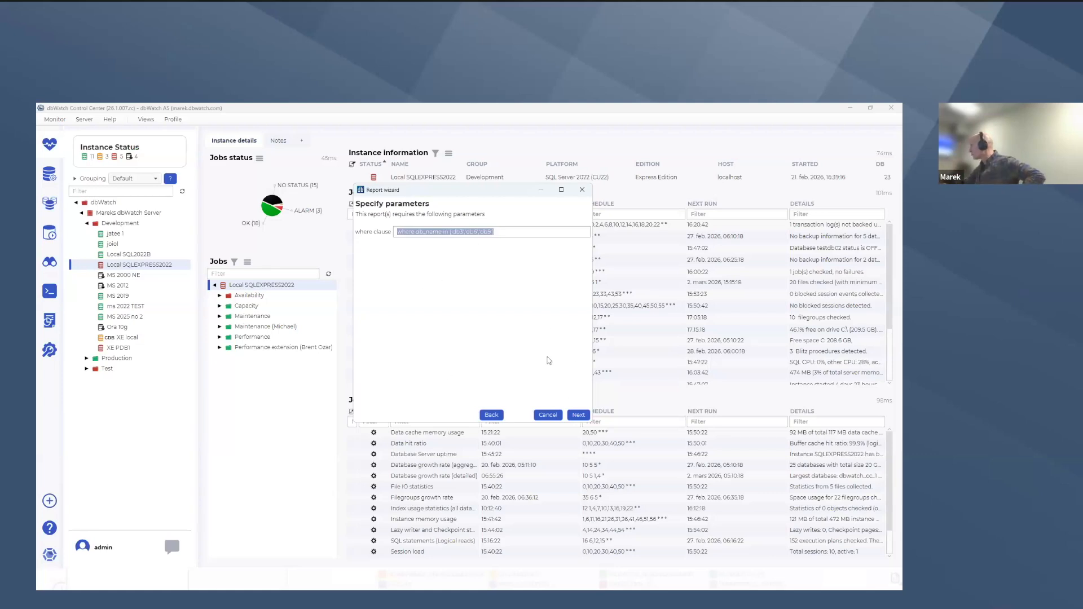
pyautogui.click(579, 415)
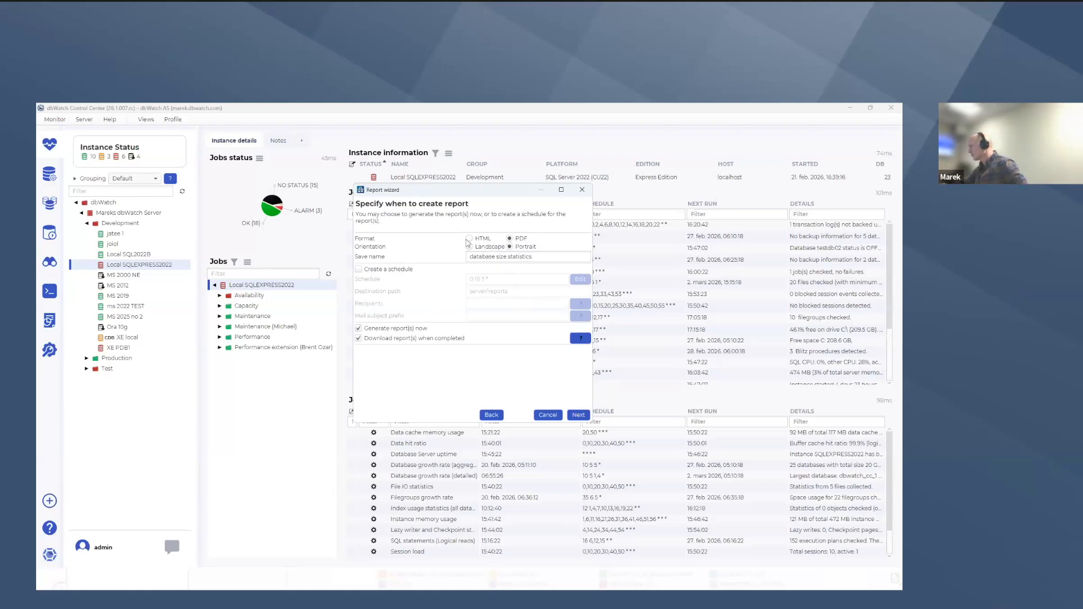
# Set the output format to HTML, generate the report immediately and open it in the default browser
pyautogui.click(472, 239)
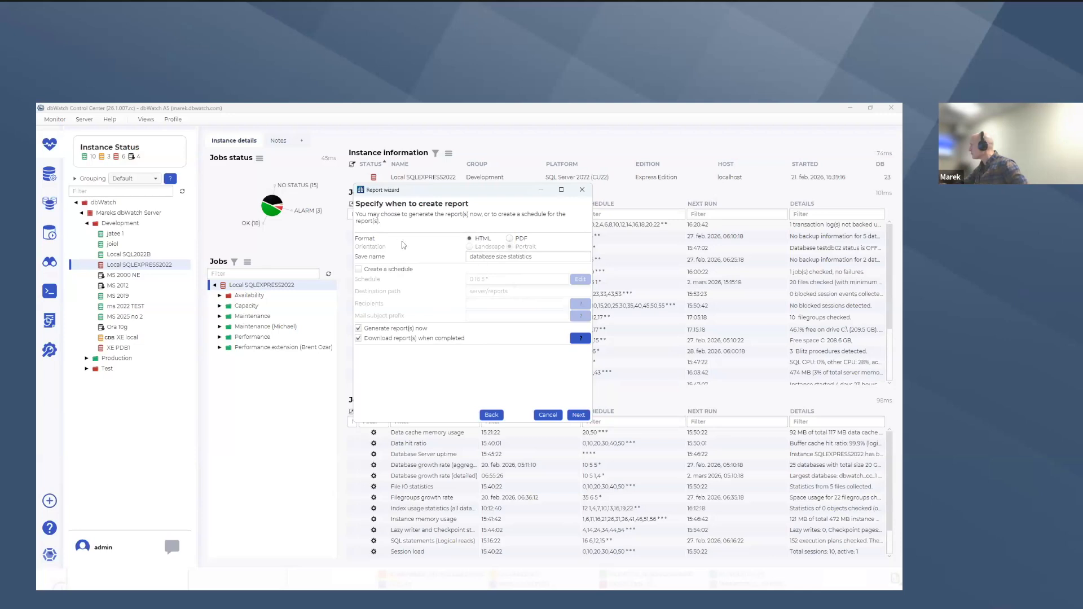
pyautogui.click(578, 415)
pyautogui.click(578, 417)
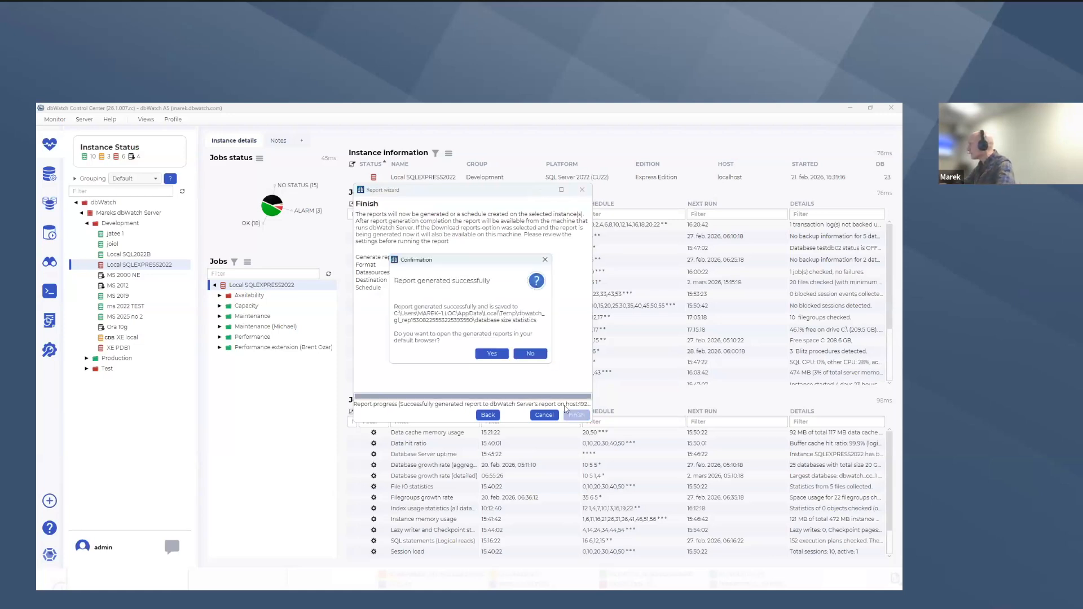
pyautogui.click(491, 354)
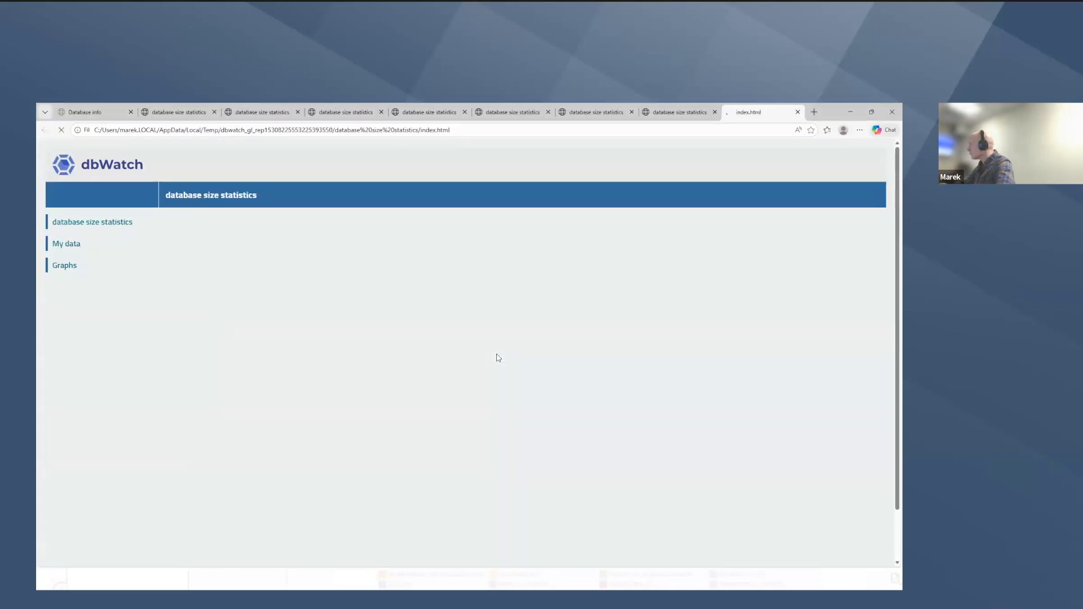
# View the My data chapter of the generated report, checking the instance table's database names and the pie chart
pyautogui.click(62, 244)
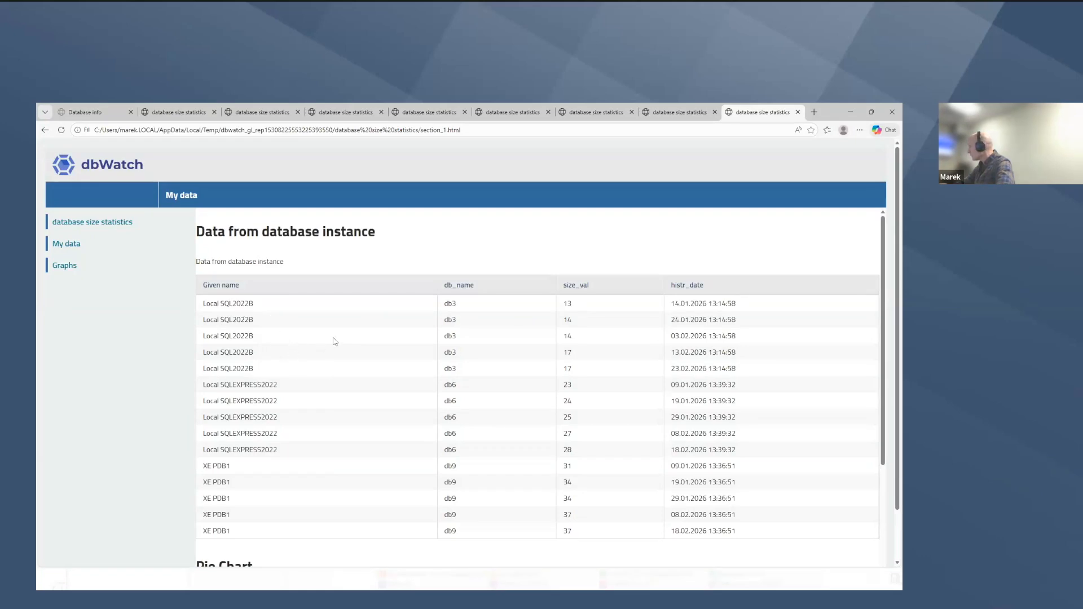
pyautogui.doubleClick(456, 304)
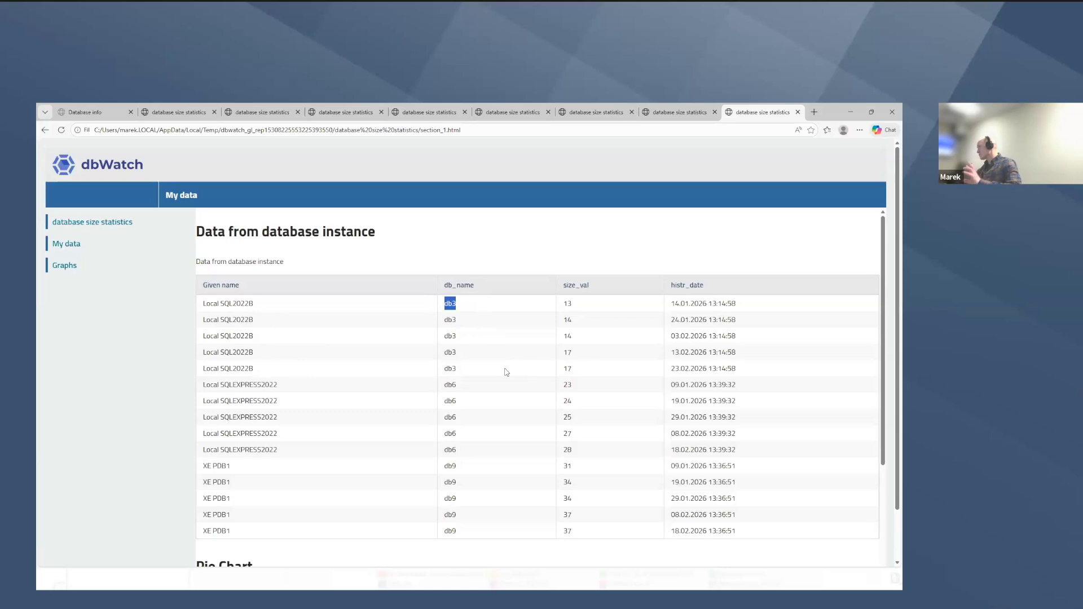
pyautogui.scroll(-3, 472, 318)
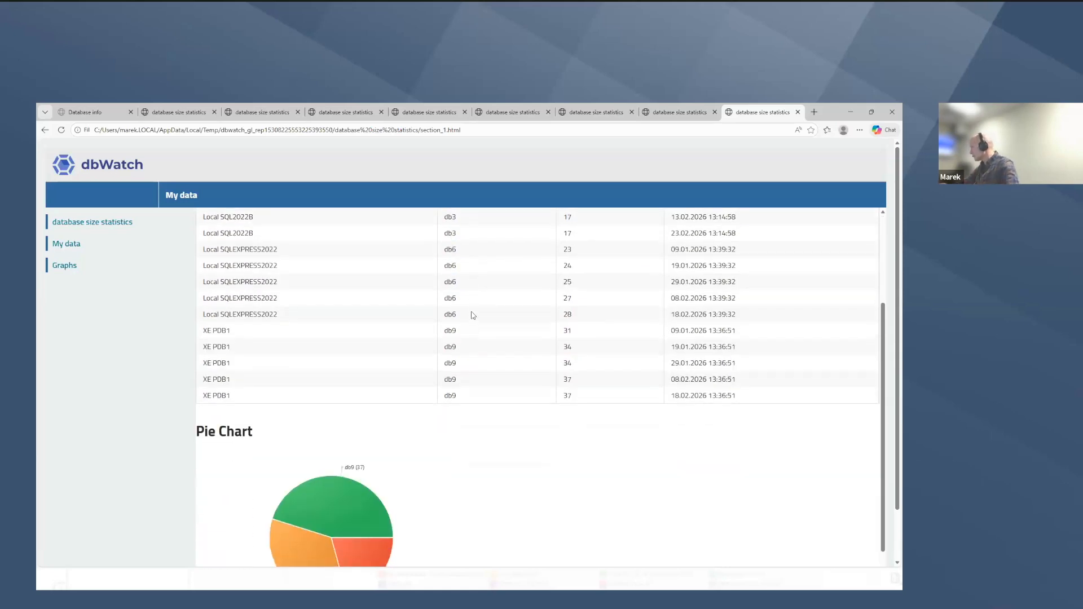
pyautogui.scroll(-3, 473, 316)
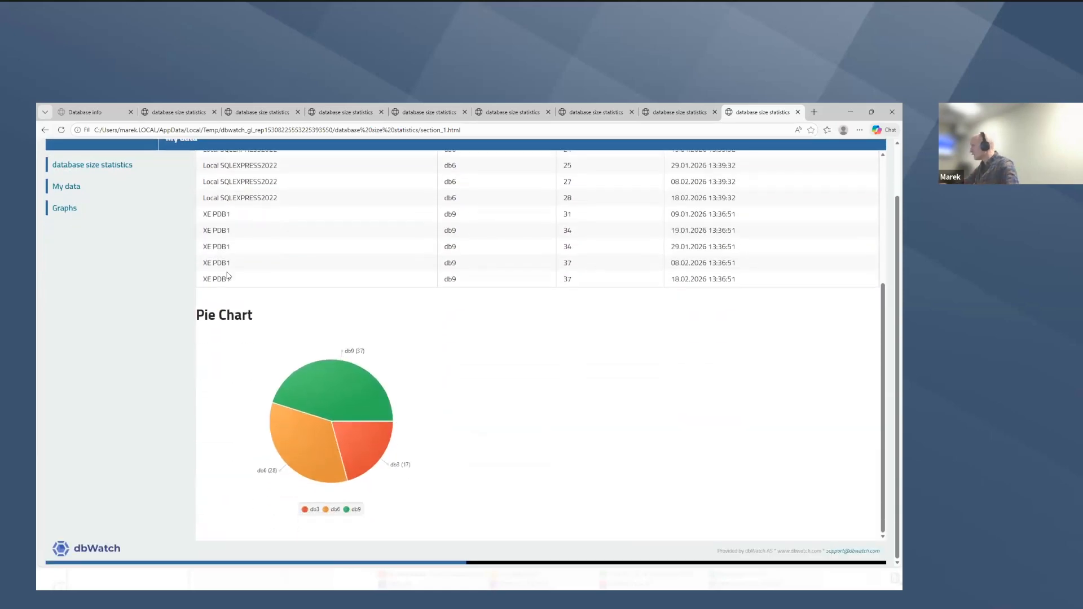
# View both graphs in the Graphs chapter and check the where clause value printed in the Graph series text
pyautogui.click(65, 209)
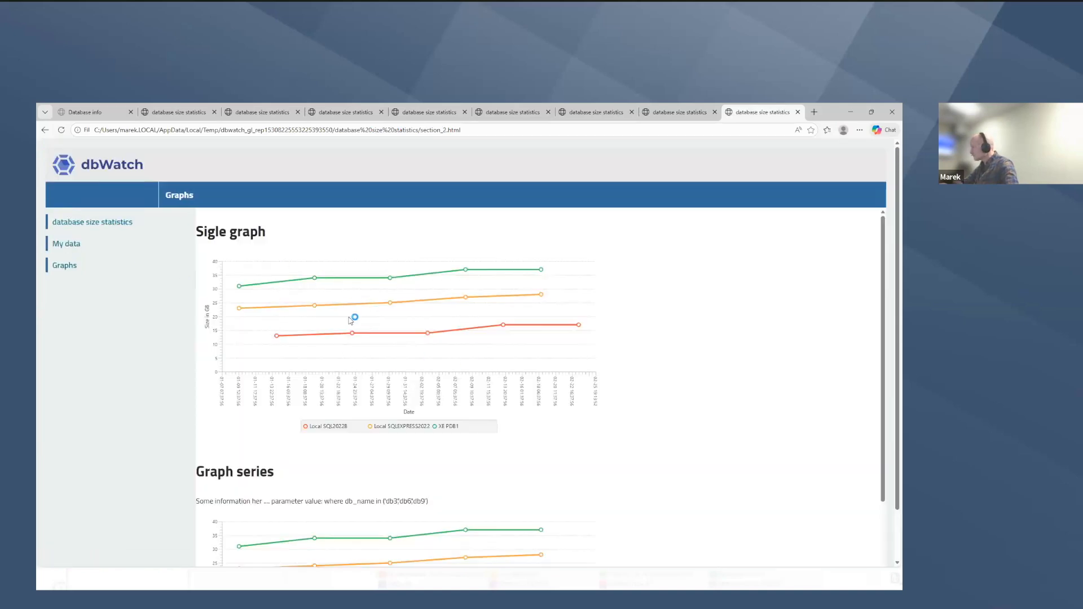
pyautogui.scroll(-2, 553, 363)
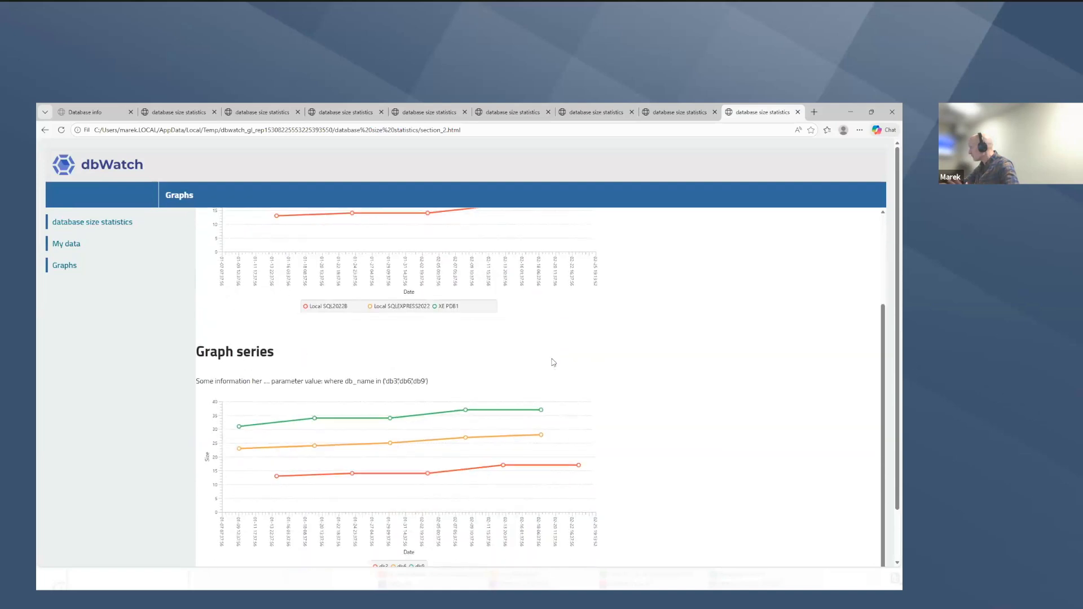
pyautogui.scroll(-1, 405, 447)
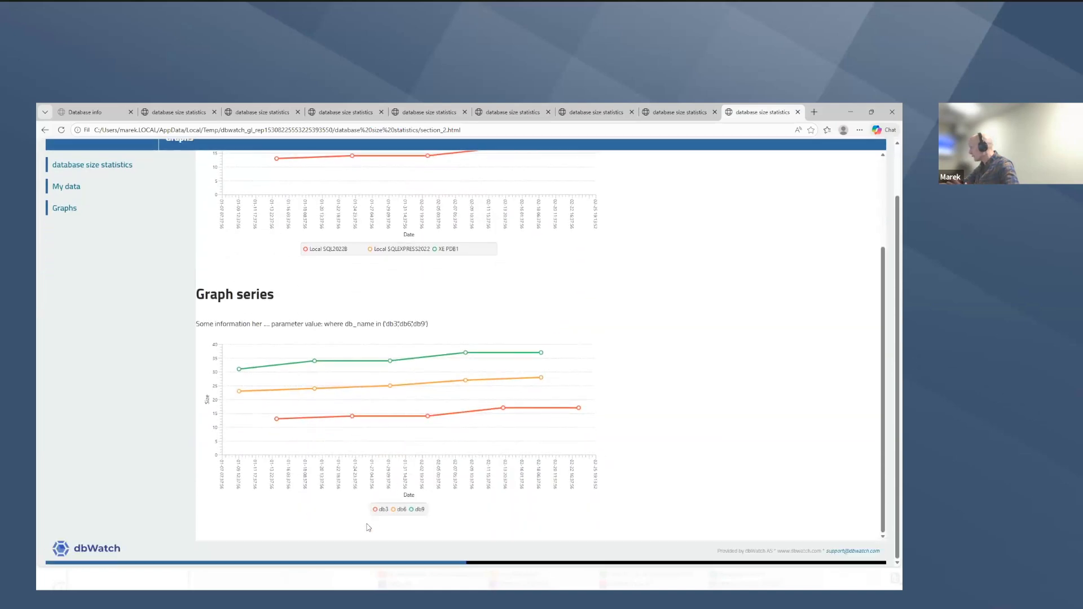
pyautogui.scroll(1, 569, 424)
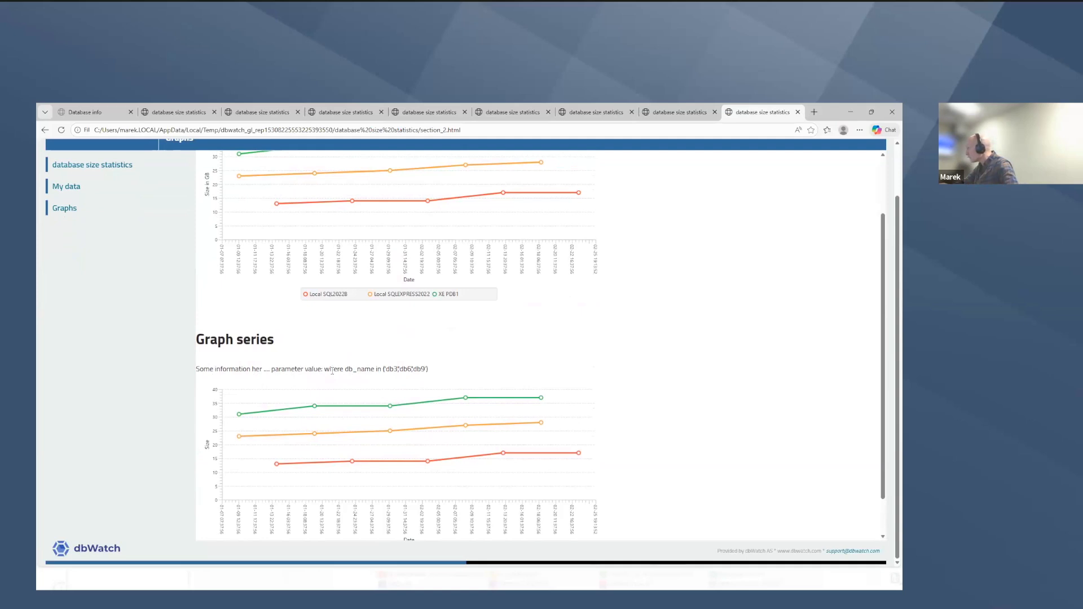
pyautogui.moveTo(325, 368); pyautogui.dragTo(428, 370)
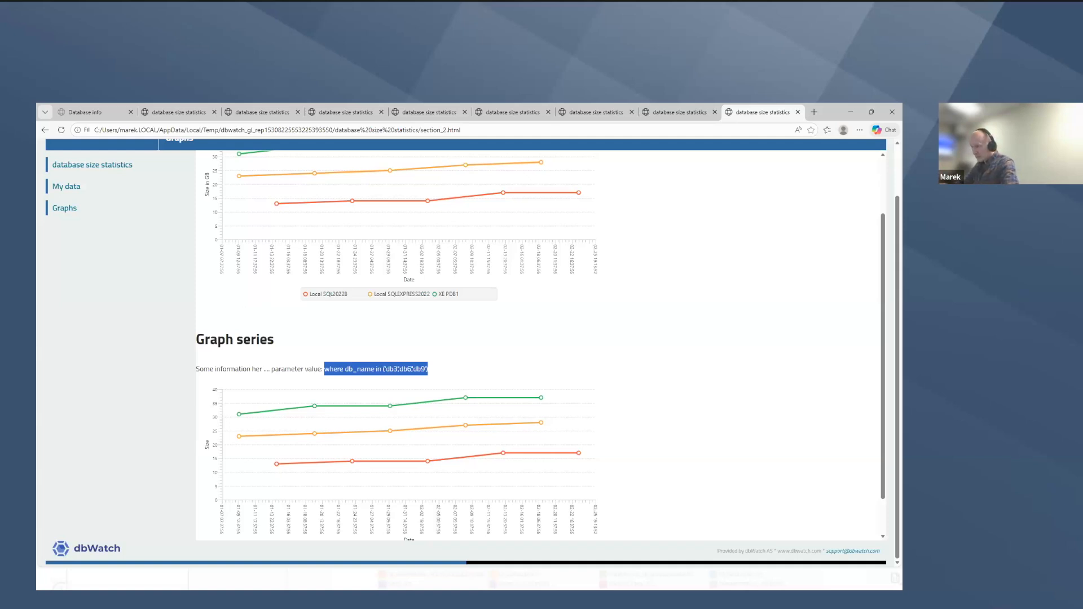
pyautogui.hotkey('alt', 'Tab')
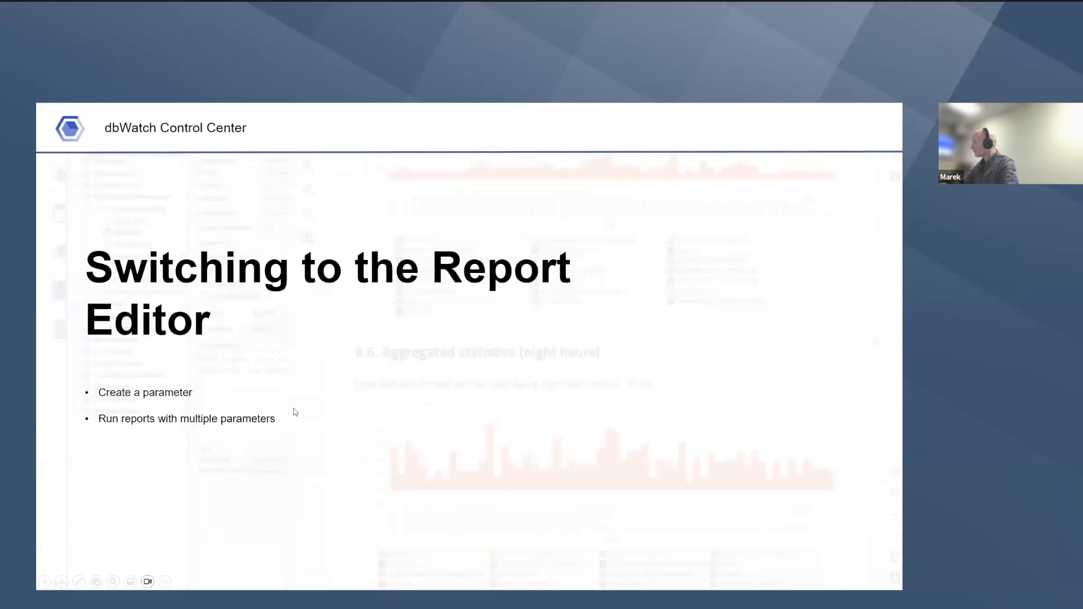
pyautogui.click(341, 381)
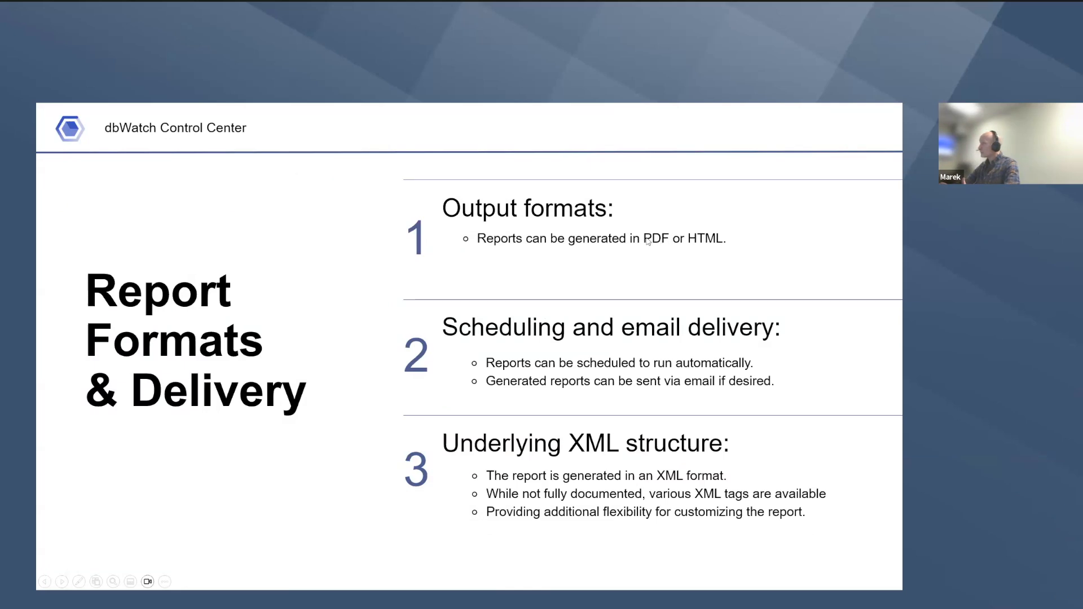
pyautogui.click(650, 264)
pyautogui.press('Left')
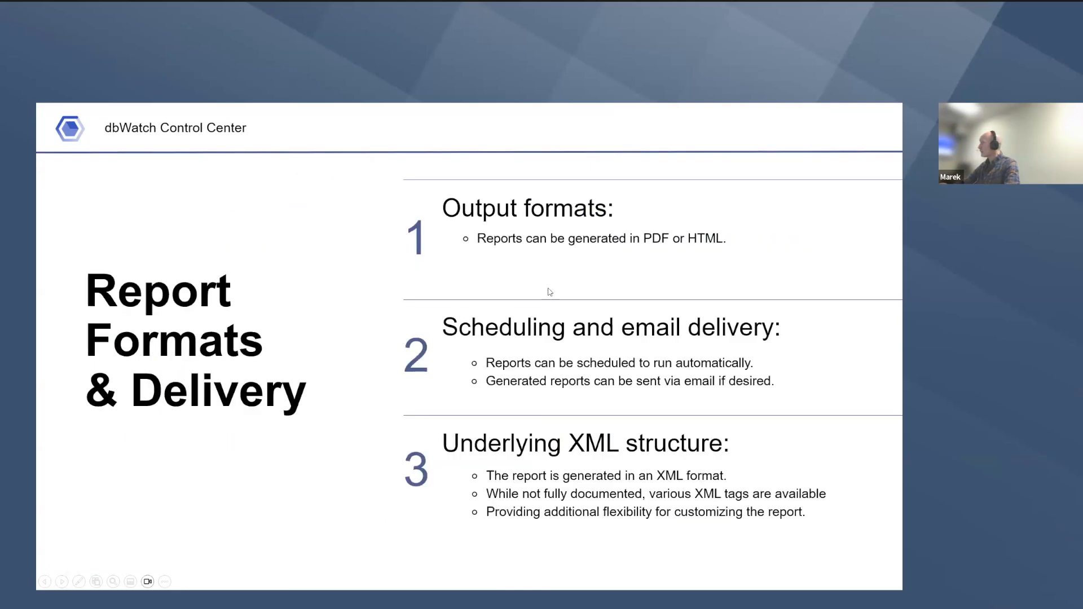
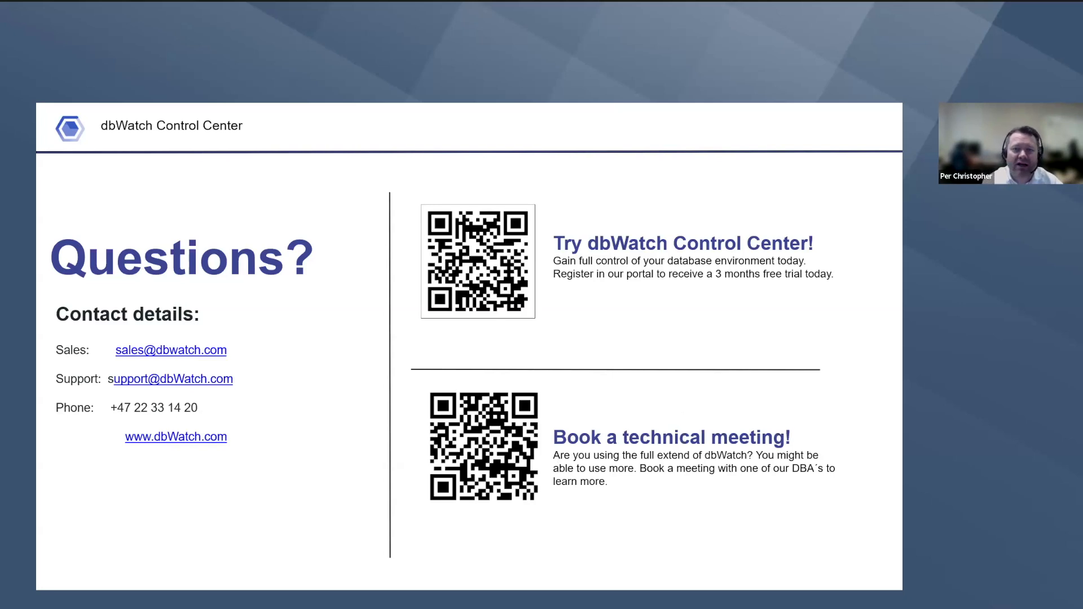
# Switch back to dbWatch Control Center and inspect Local SQL2022B's authentication settings, checking which login handles private reports
pyautogui.hotkey('alt', 'Tab')
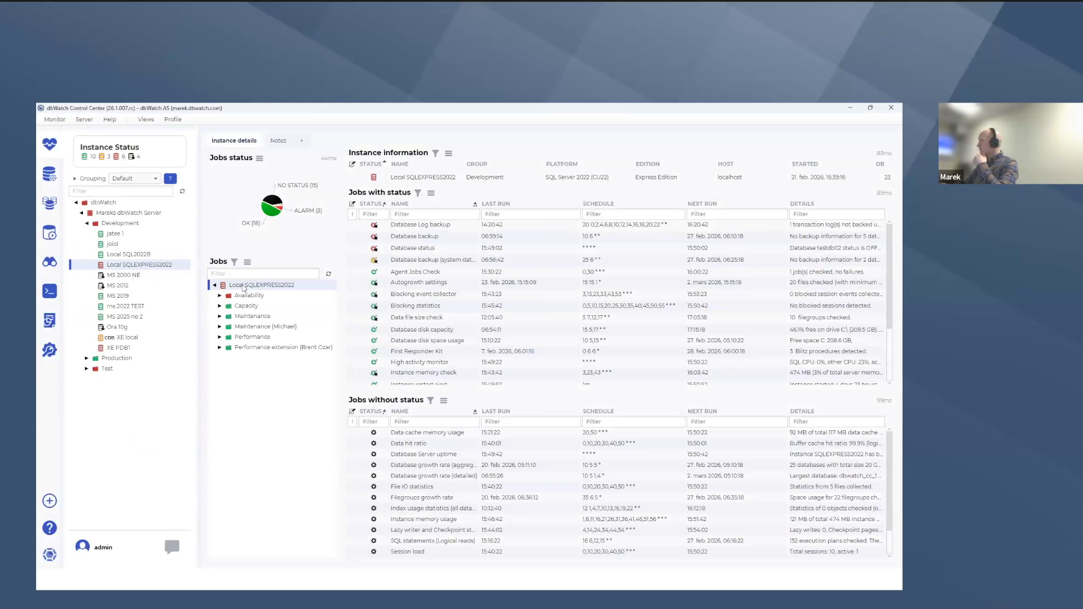
pyautogui.click(143, 255)
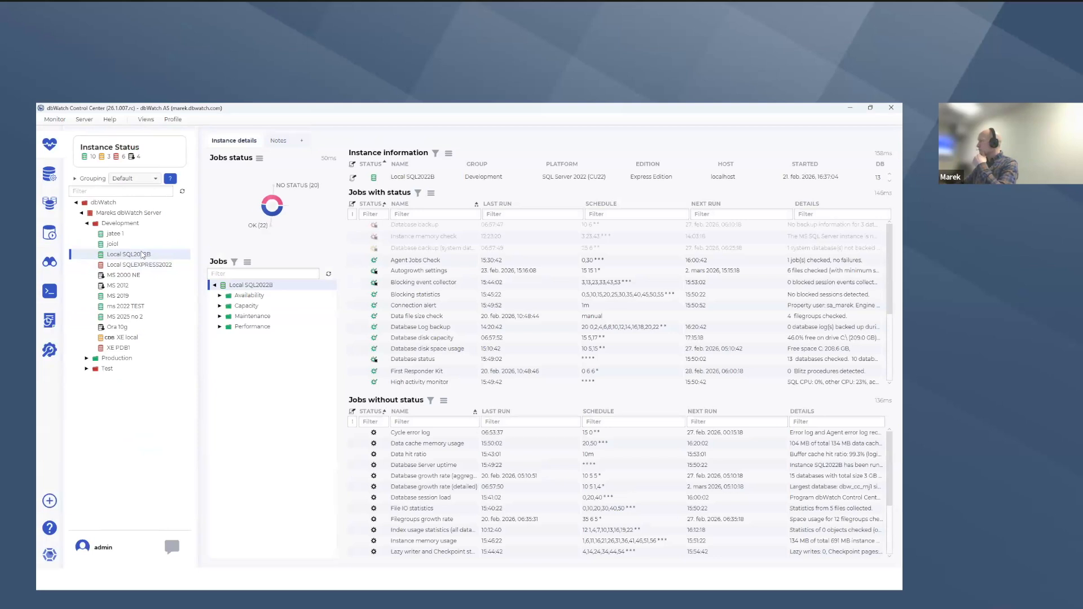
pyautogui.rightClick(142, 254)
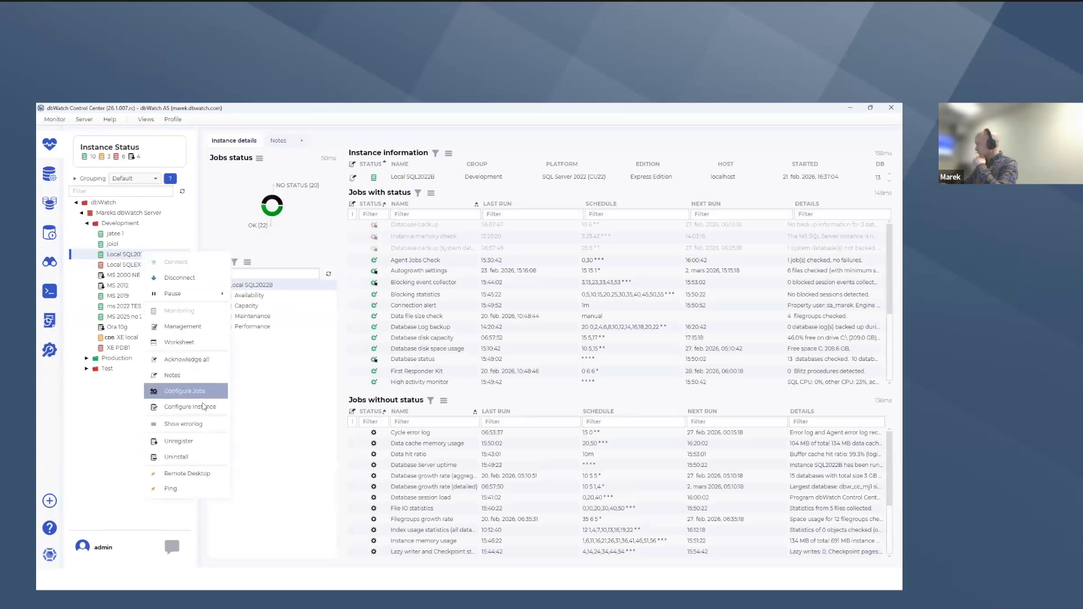
pyautogui.click(195, 410)
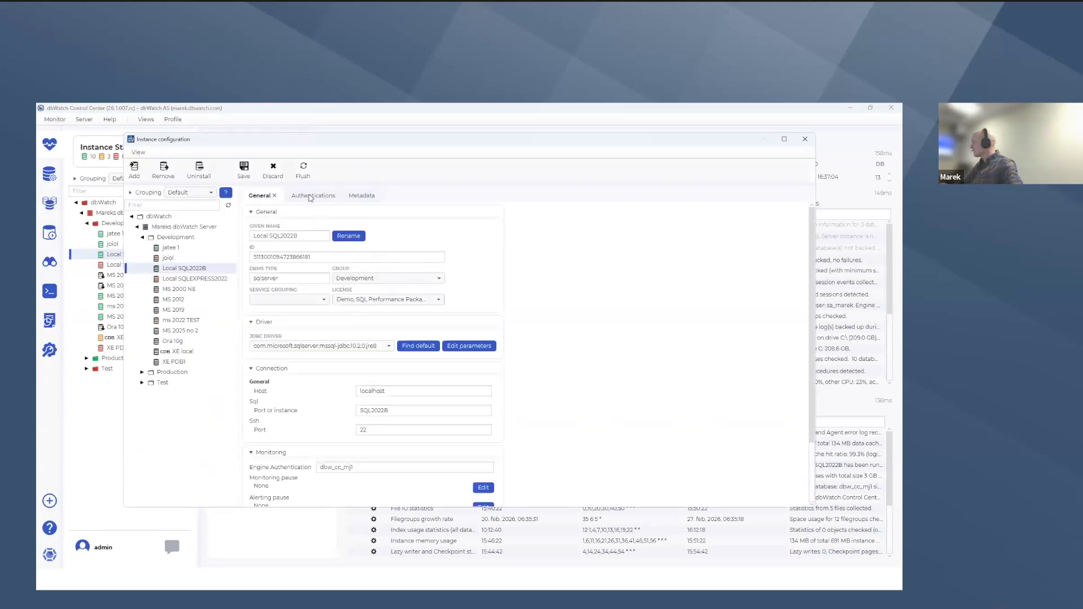
pyautogui.click(310, 197)
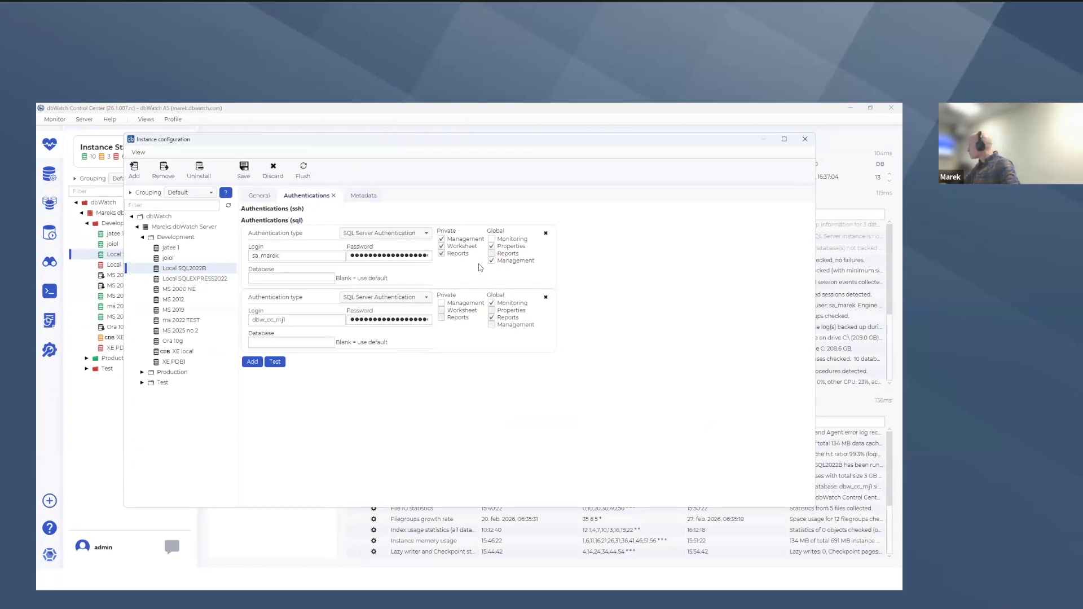
pyautogui.click(442, 254)
pyautogui.click(443, 254)
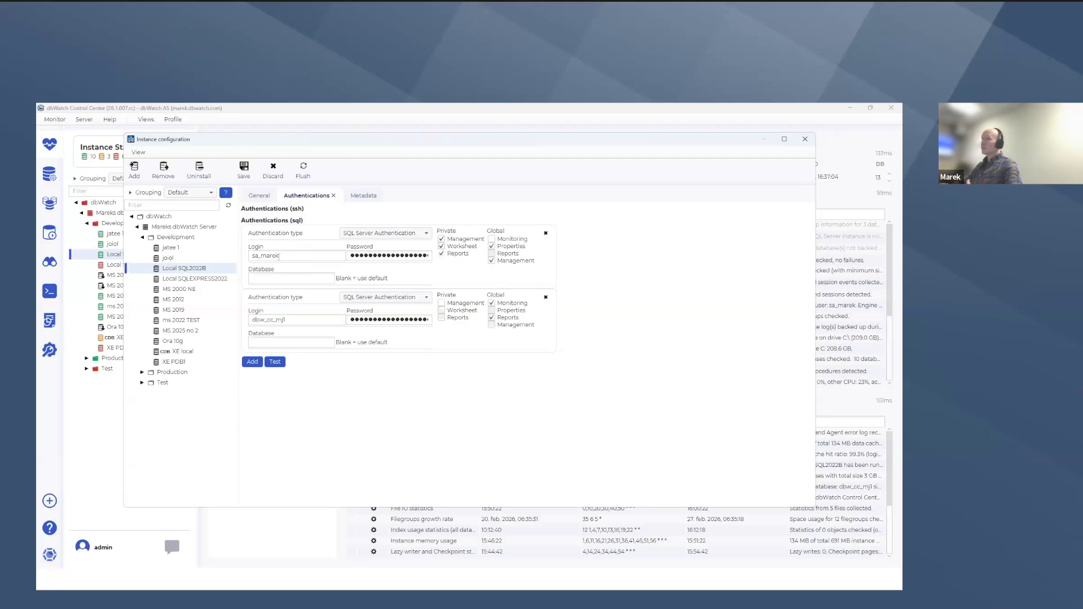
# Inspect XE PDB1's authentication settings, checking which usernames handle management and reports, and close the instance configuration
pyautogui.click(174, 363)
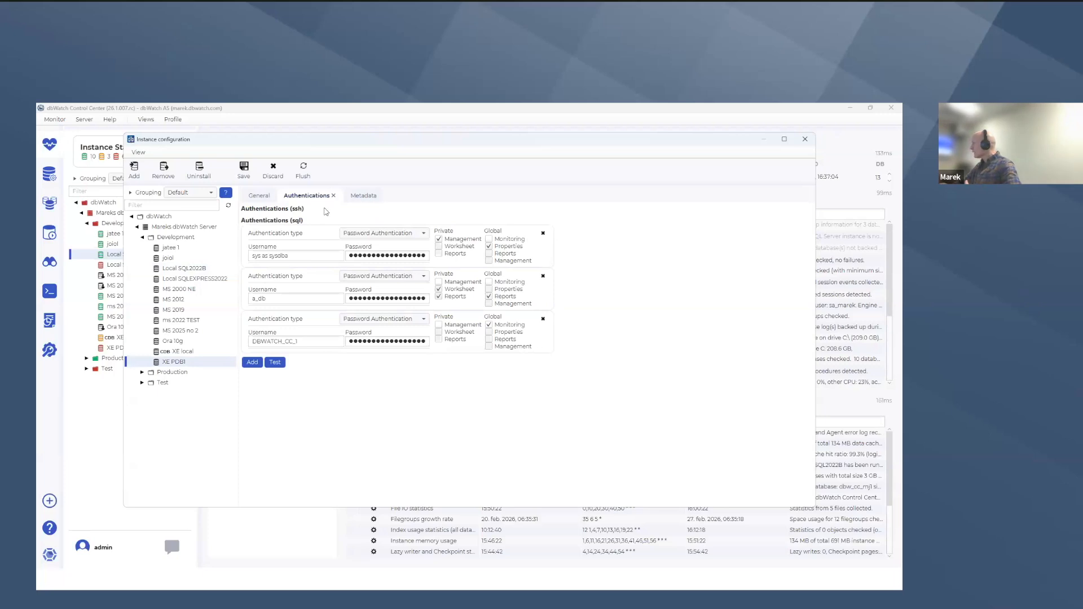
pyautogui.moveTo(288, 256); pyautogui.dragTo(244, 254)
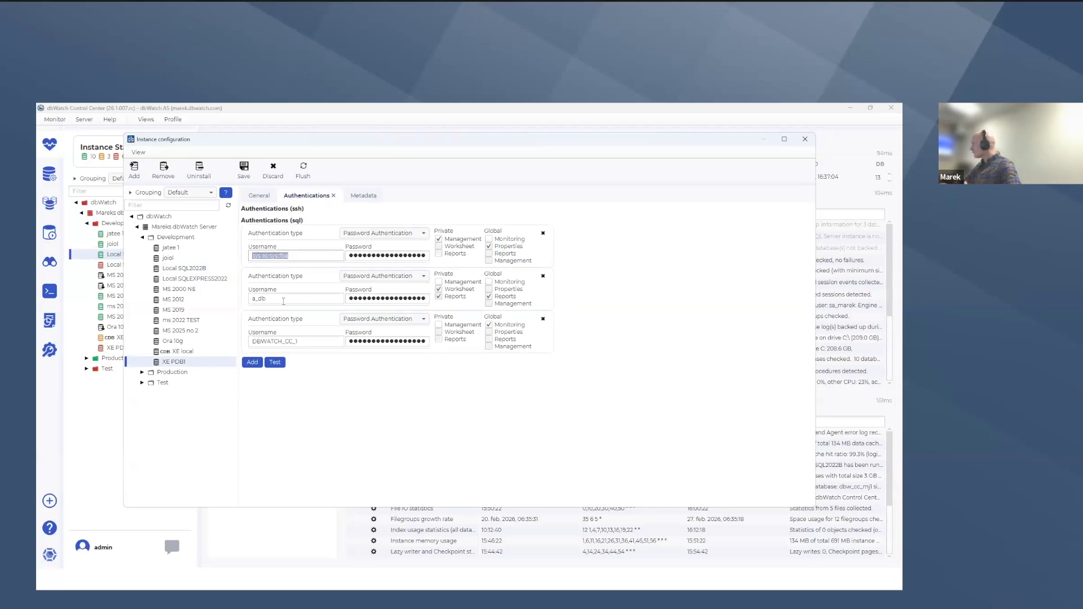
pyautogui.click(282, 301)
pyautogui.moveTo(239, 302); pyautogui.dragTo(264, 299)
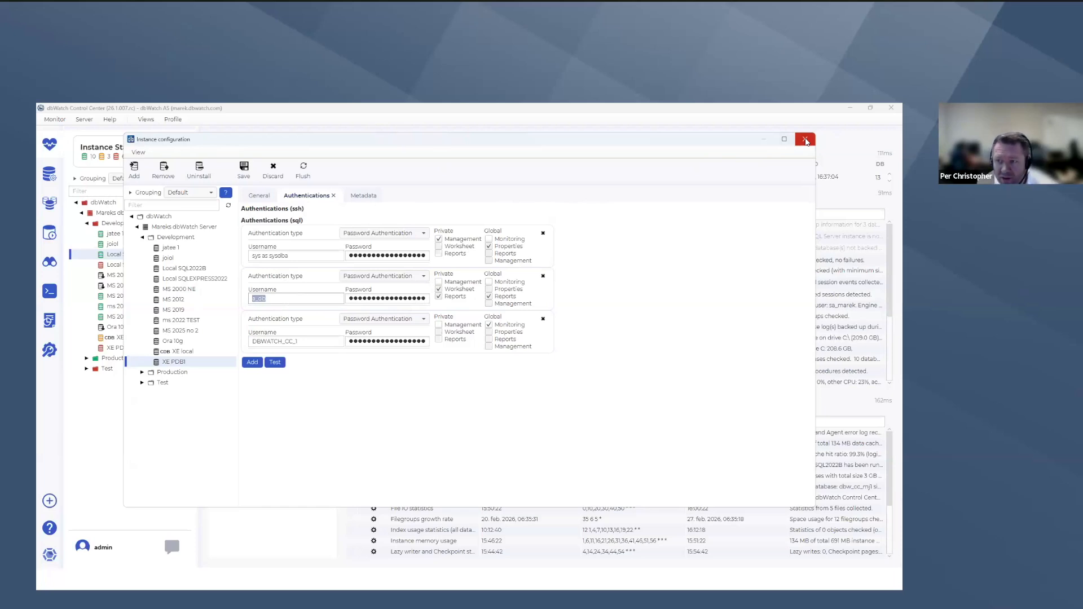
pyautogui.click(806, 141)
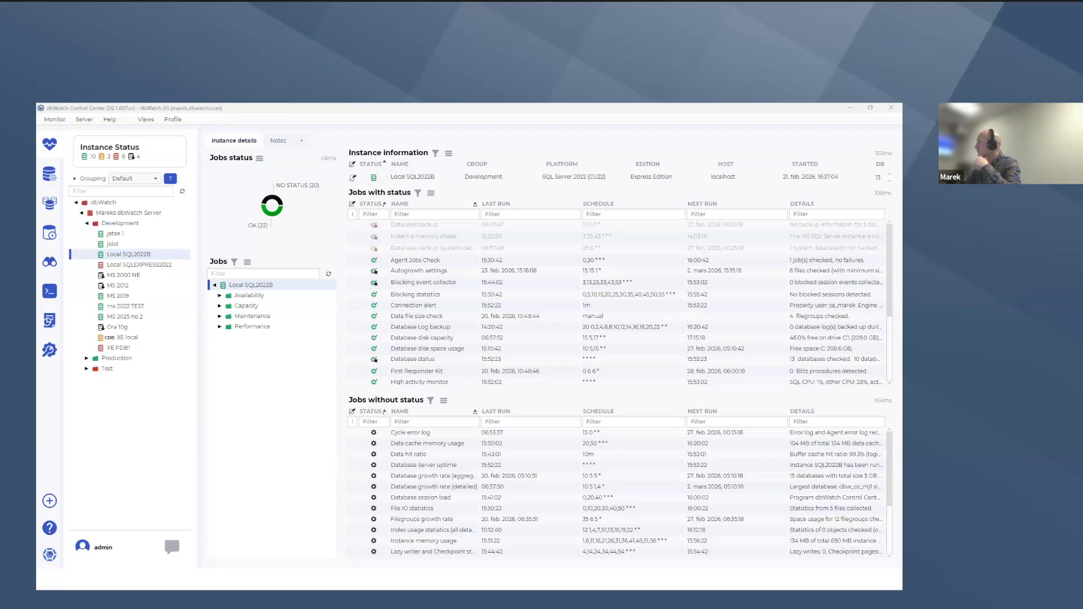
# Switch to File Explorer and open the global_reports_local folder under ProgramData\dbWatchControlCenter2\data\resources
pyautogui.hotkey('alt', 'Tab')
pyautogui.scroll(1, 293, 292)
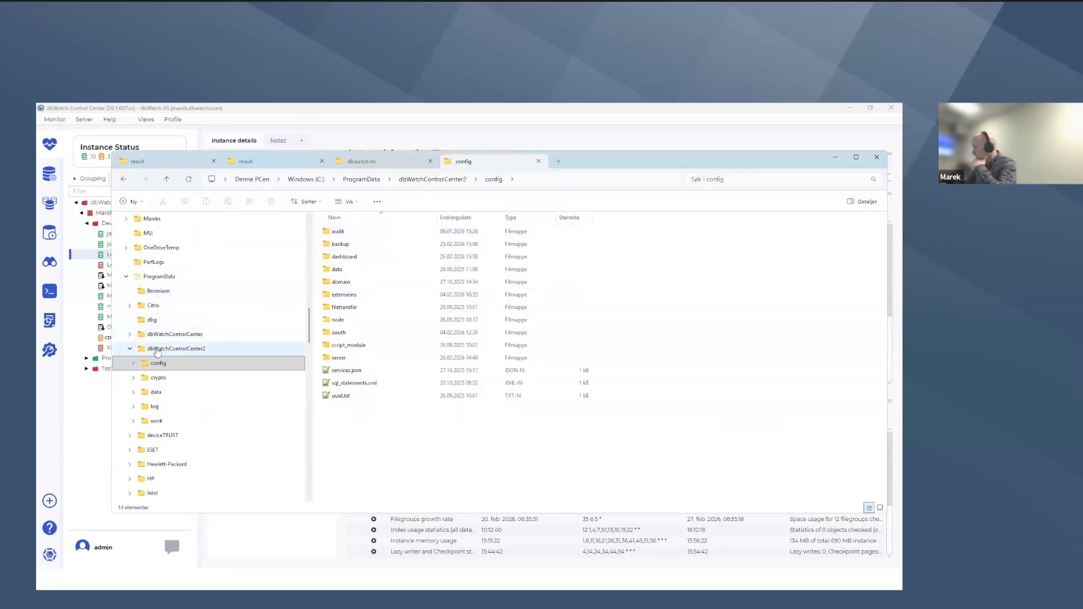
pyautogui.click(157, 351)
pyautogui.scroll(1, 178, 320)
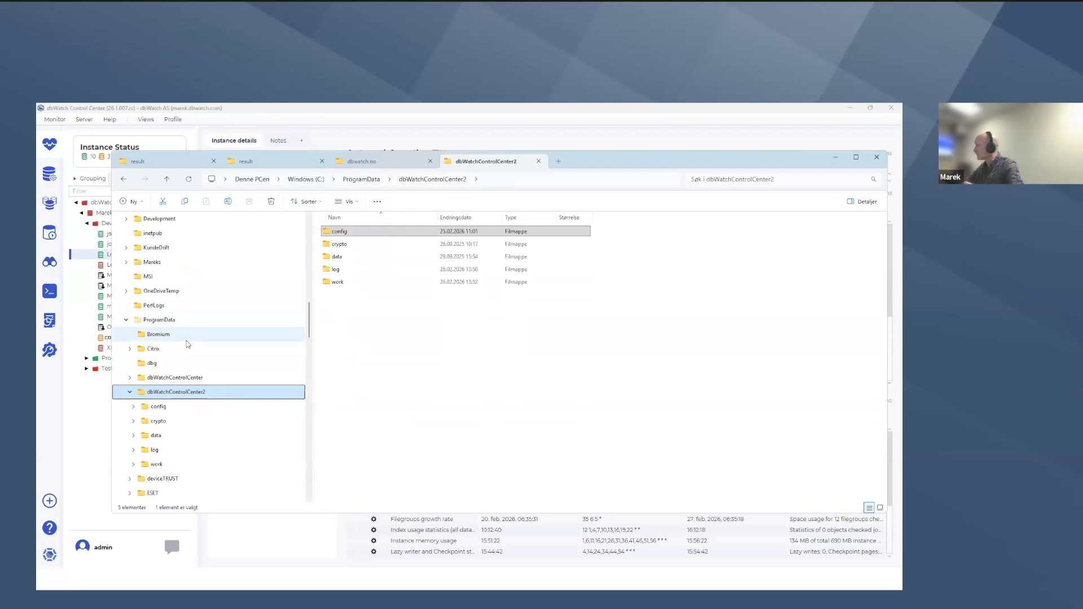
pyautogui.scroll(2, 184, 295)
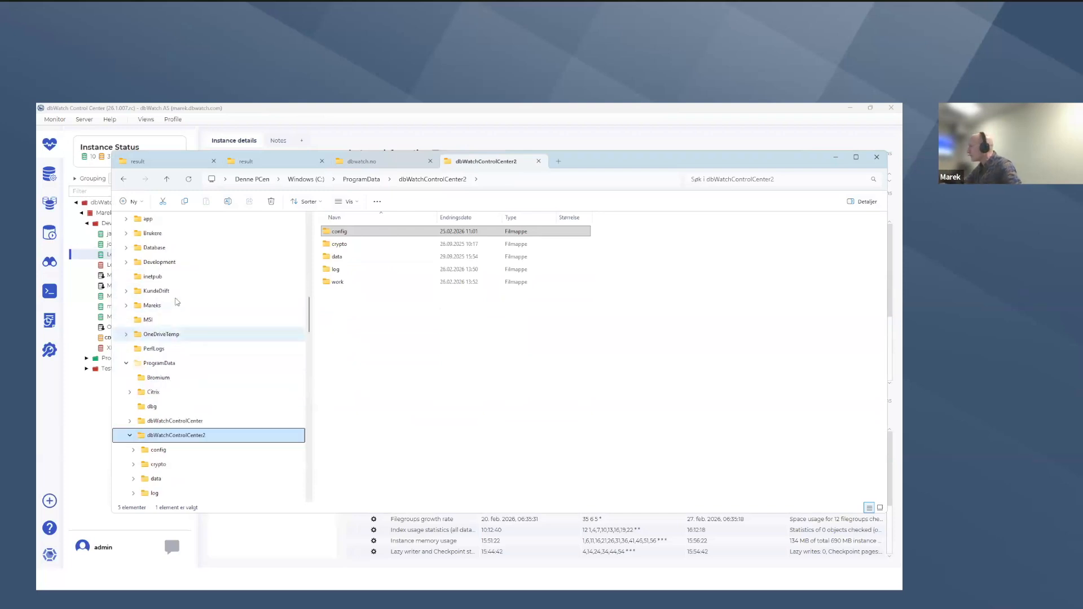
pyautogui.scroll(1, 183, 291)
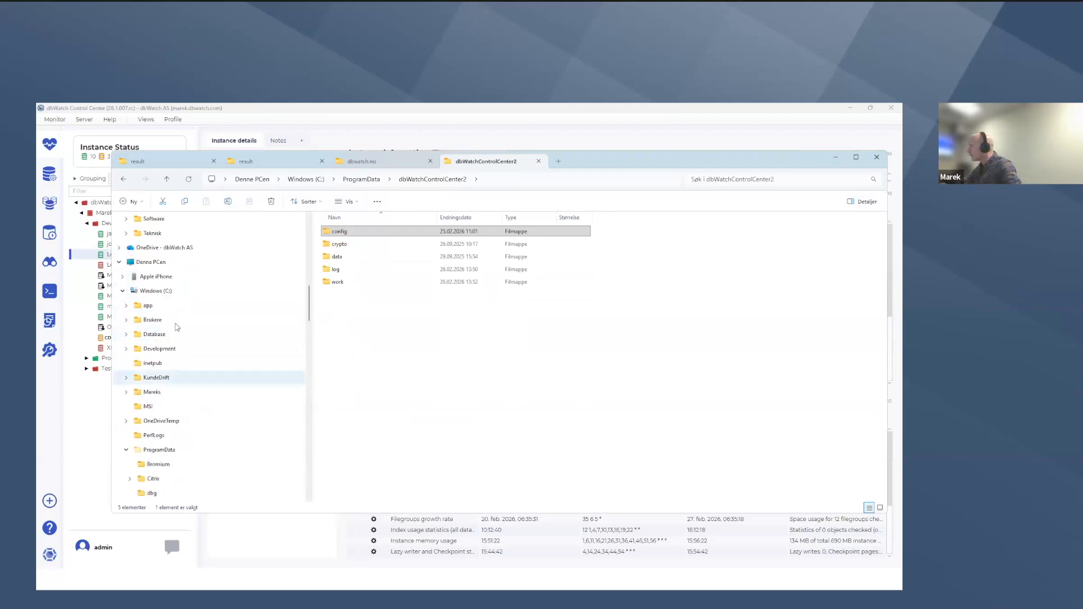
pyautogui.click(171, 450)
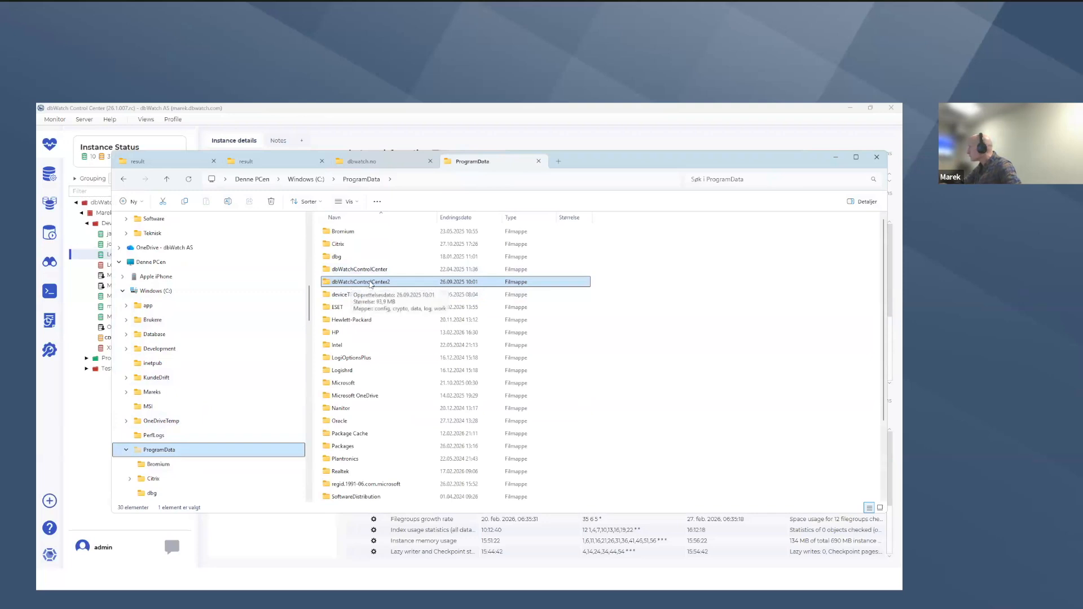
pyautogui.doubleClick(370, 282)
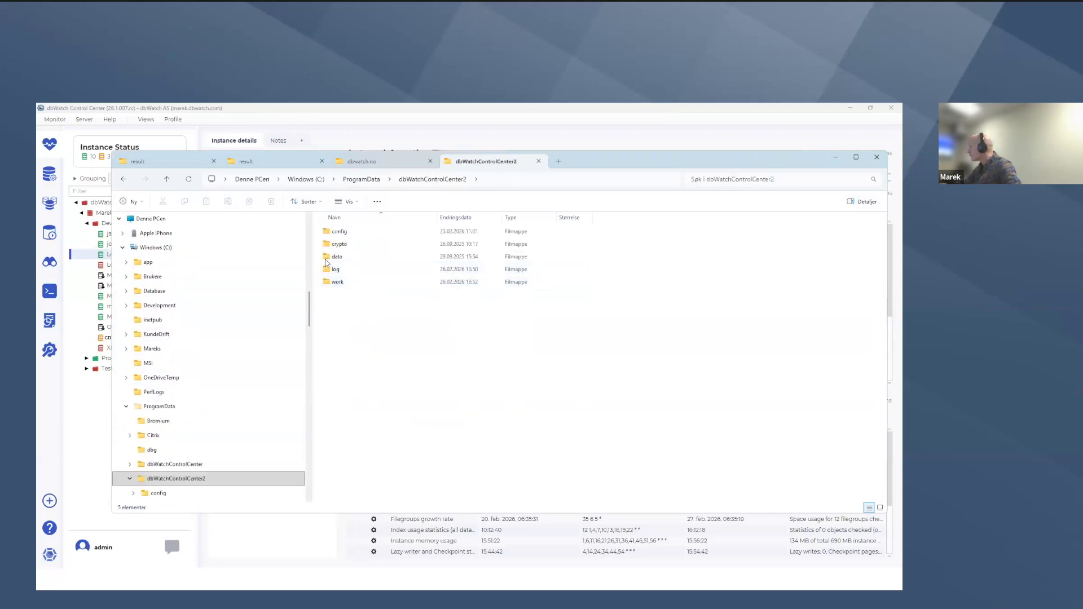
pyautogui.doubleClick(327, 258)
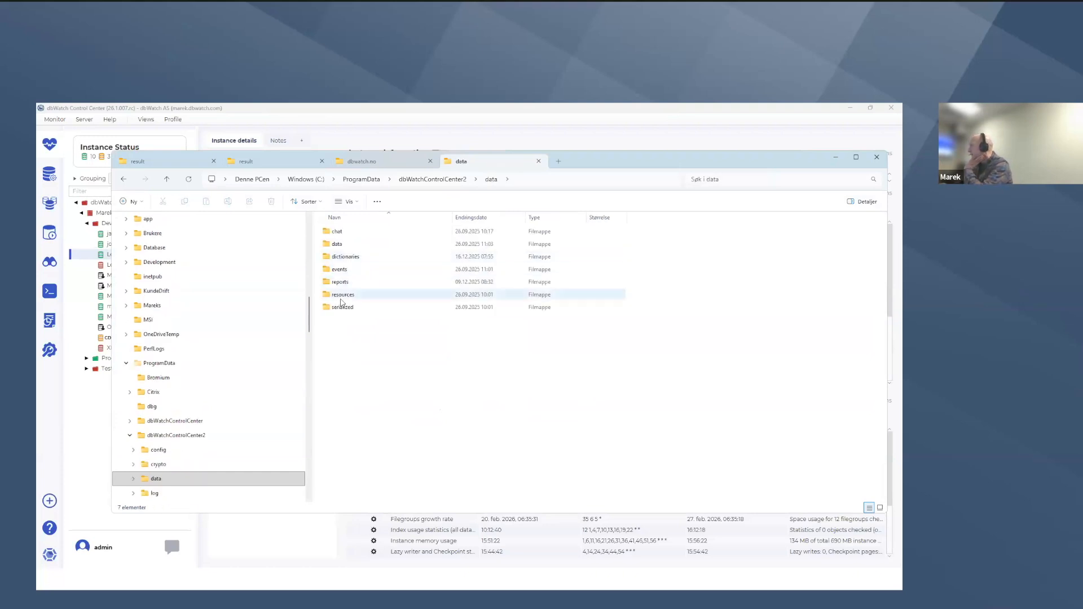
pyautogui.doubleClick(341, 296)
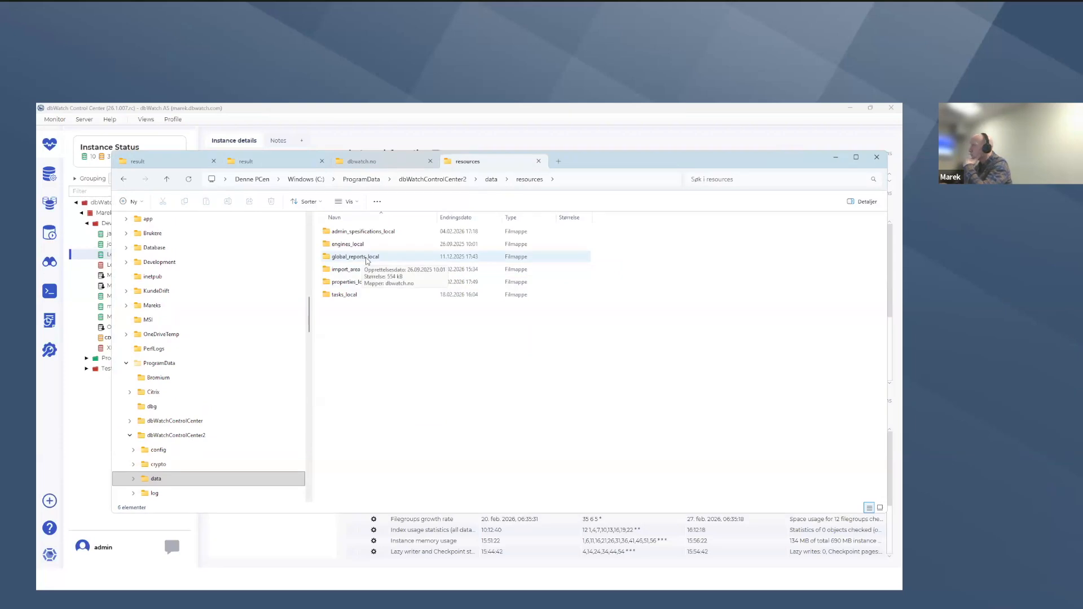
pyautogui.doubleClick(334, 259)
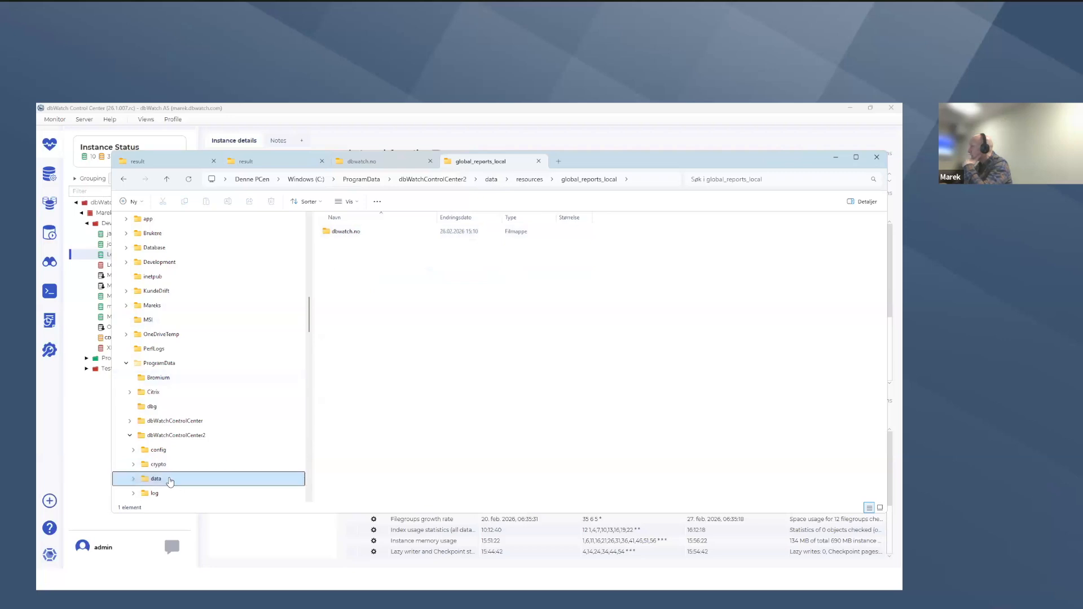
# Expand the folder tree through data, resources and global_reports_local, and open version folder 1 in dbwatch.no\database_size_statistics
pyautogui.scroll(-2, 210, 456)
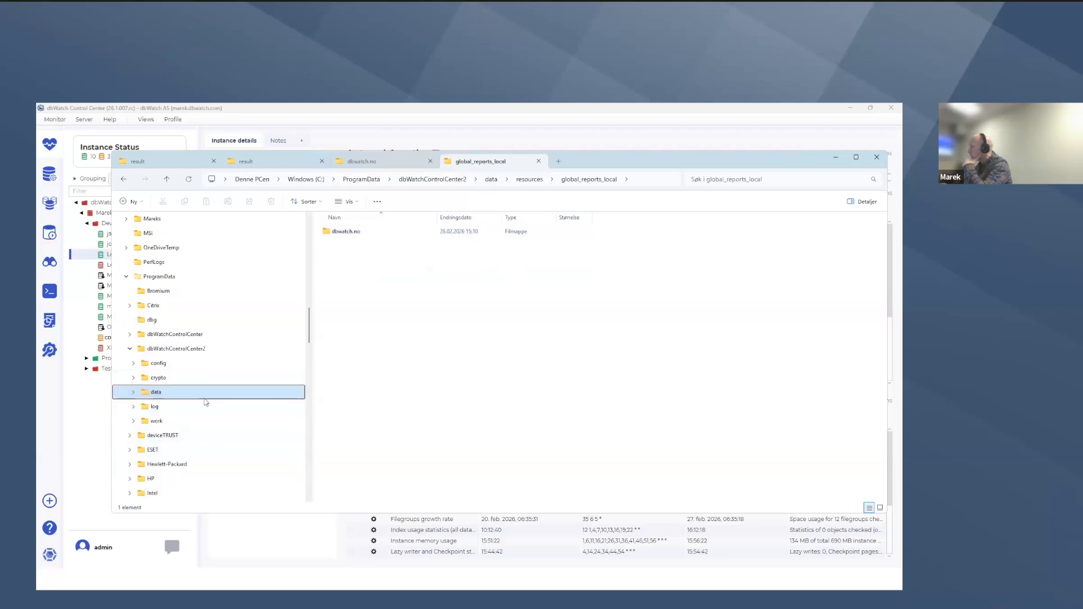
pyautogui.click(134, 392)
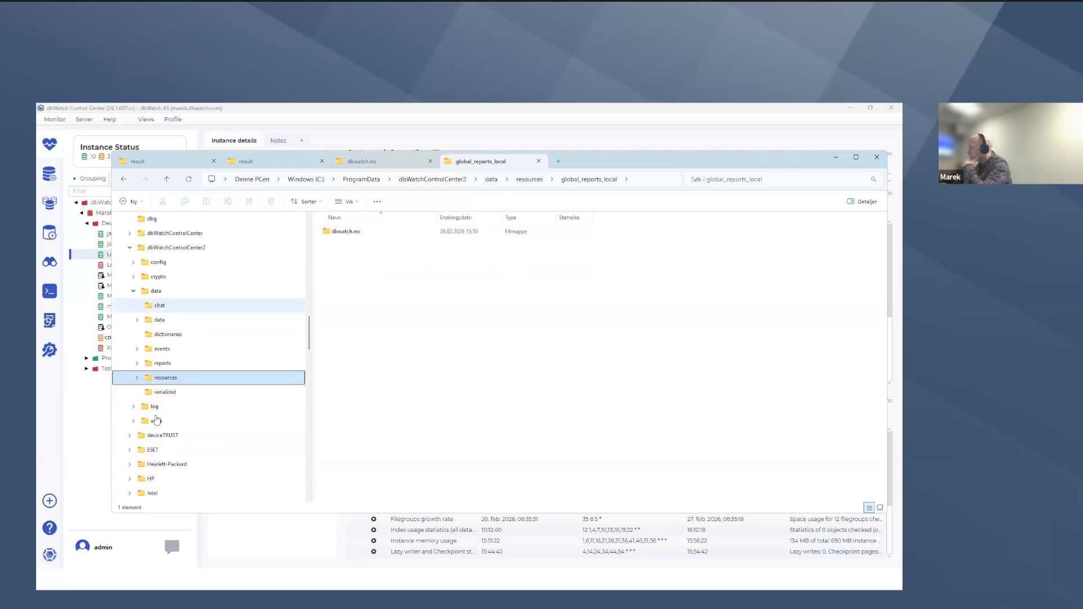
pyautogui.click(136, 379)
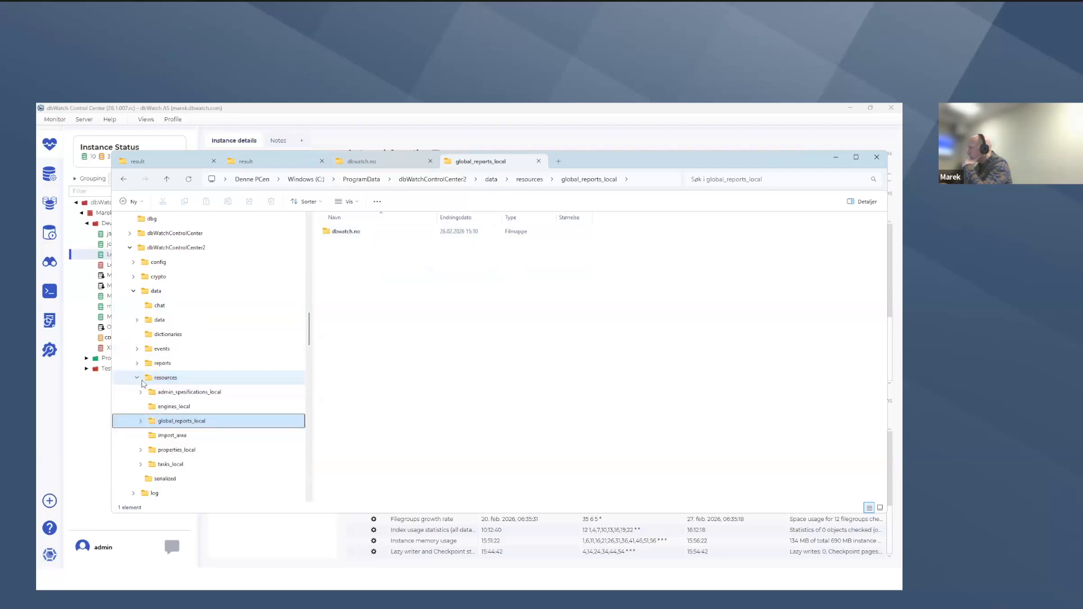
pyautogui.click(140, 421)
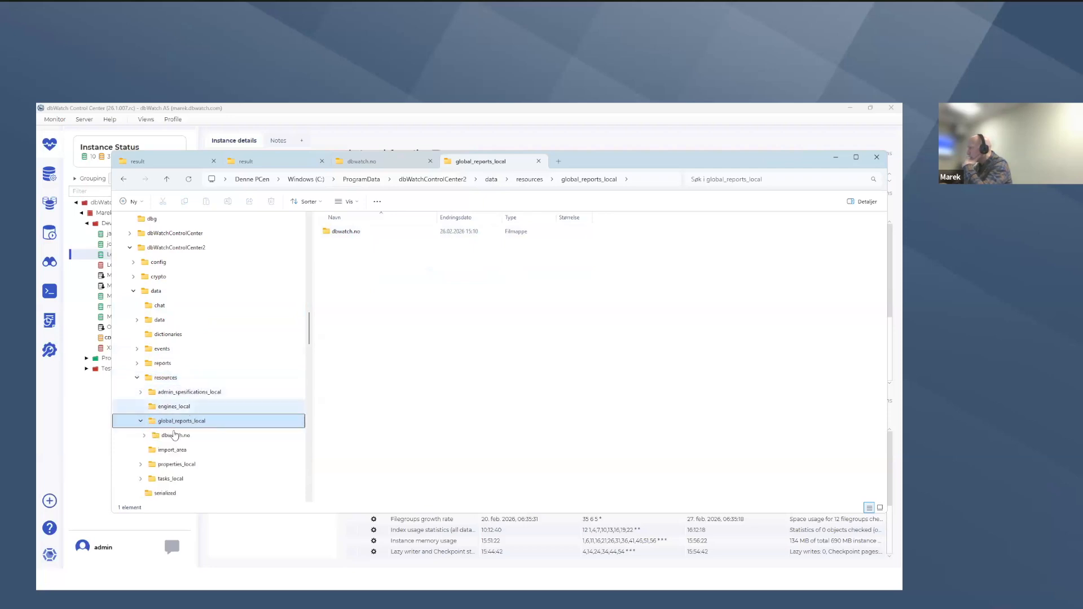
pyautogui.click(167, 440)
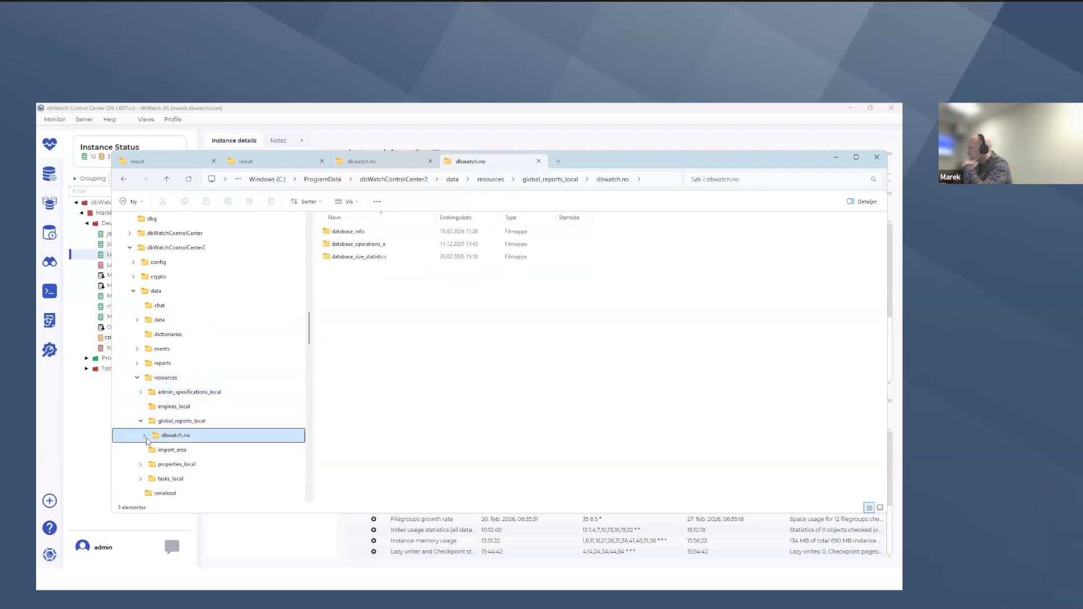
pyautogui.click(144, 435)
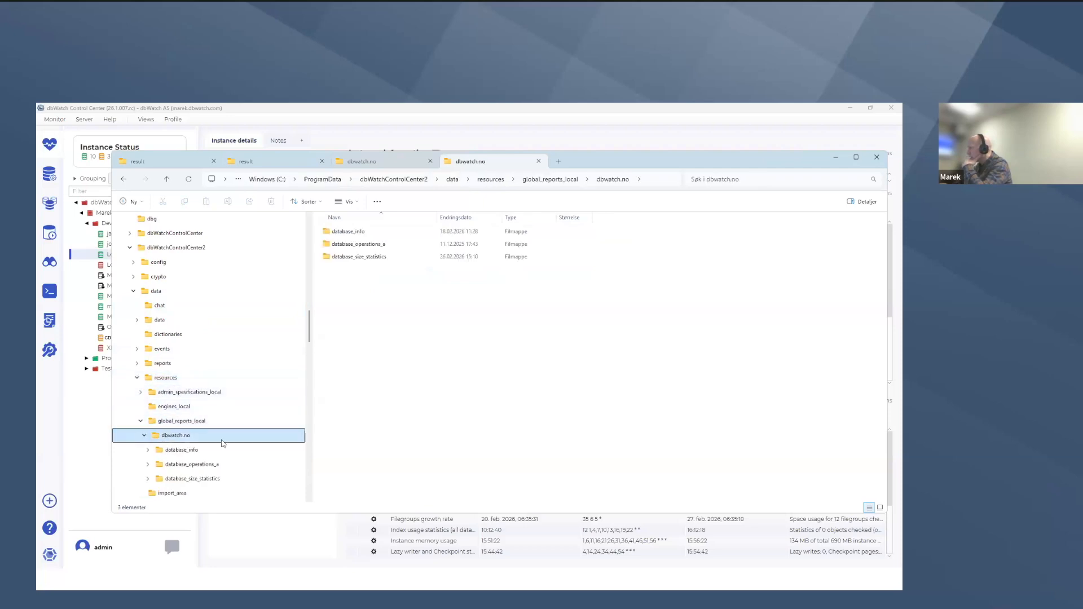
pyautogui.click(197, 480)
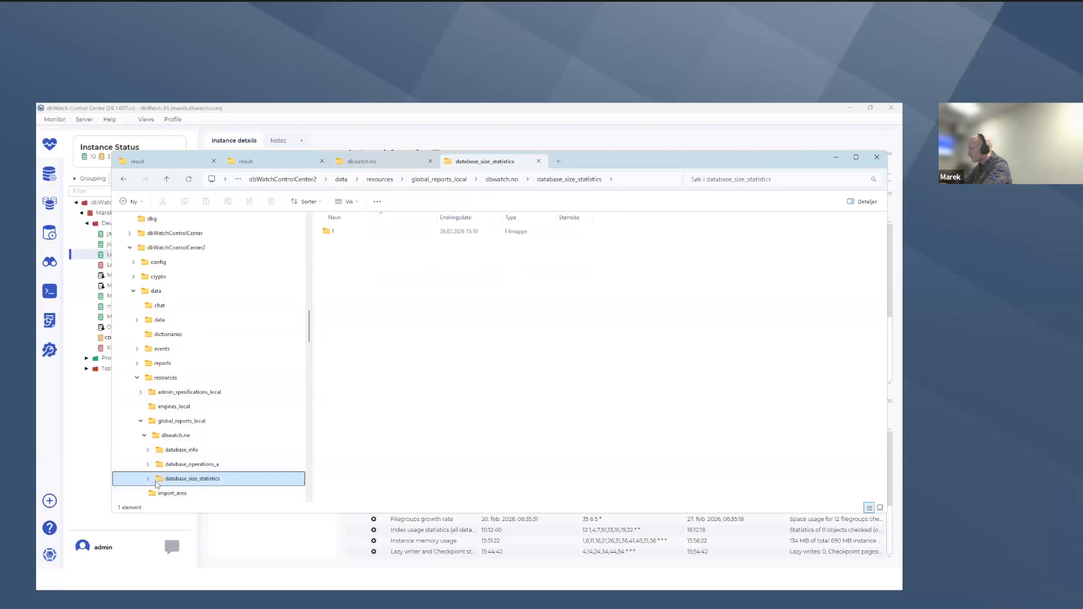
pyautogui.click(148, 479)
pyautogui.click(182, 480)
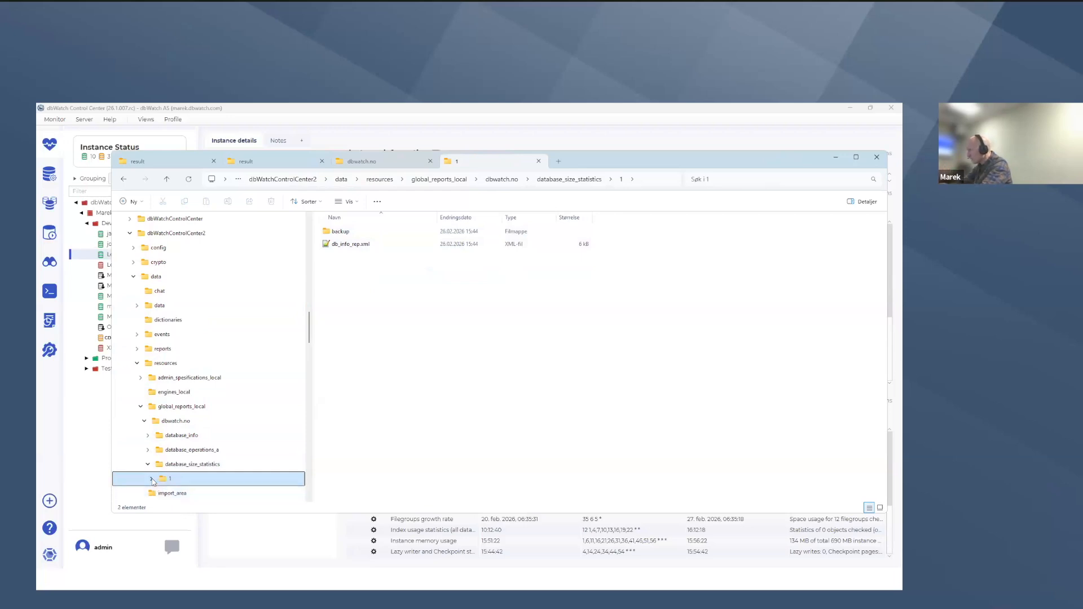
# View the report's backup folder, select db_info_rep.xml in folder 1, and minimize File Explorer
pyautogui.click(153, 480)
pyautogui.click(181, 478)
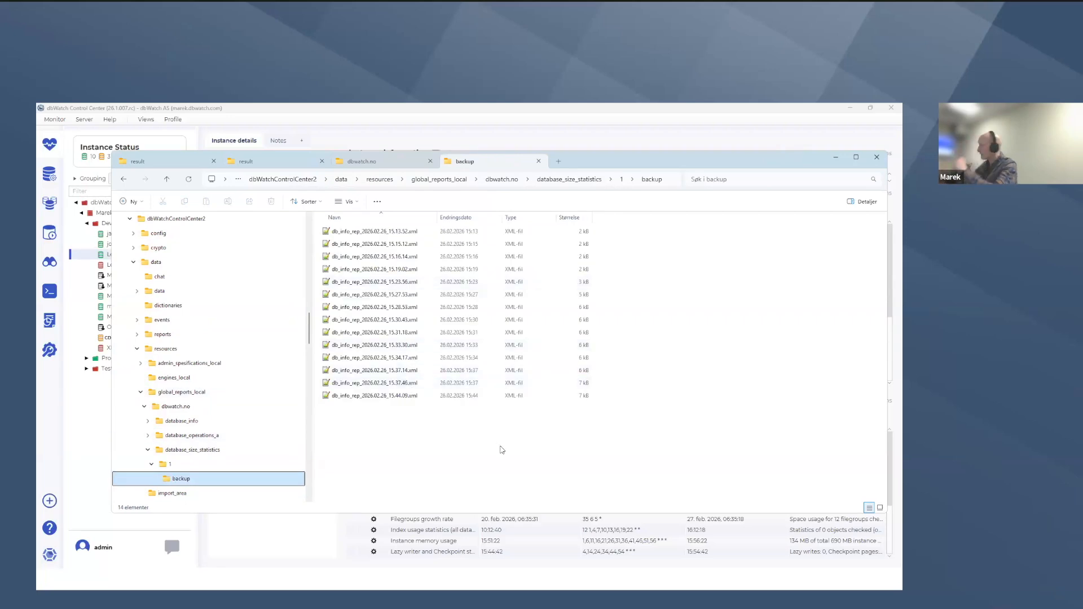
pyautogui.click(169, 464)
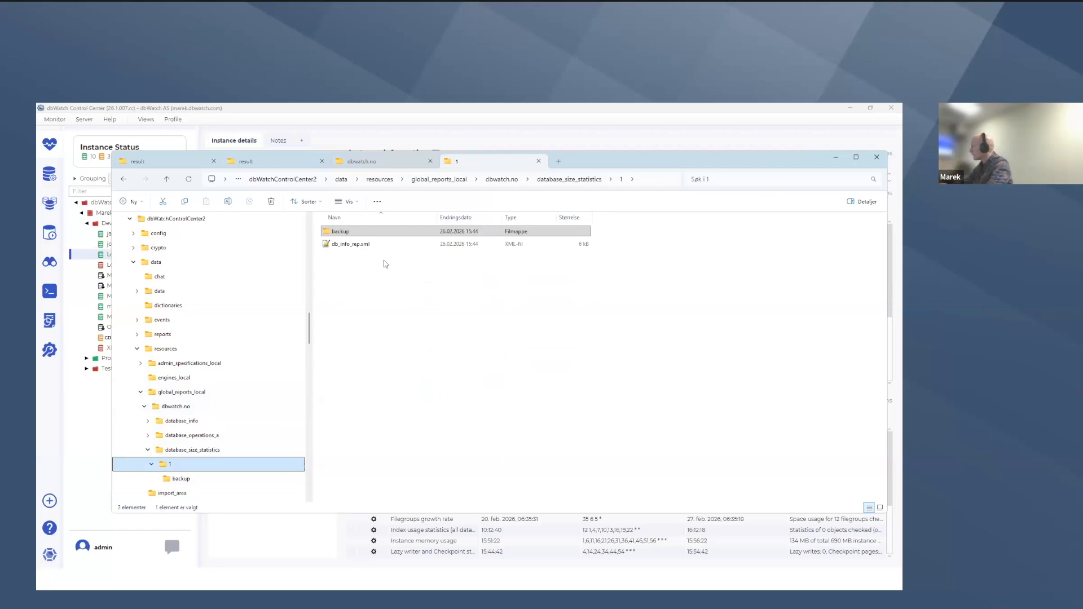
pyautogui.click(366, 248)
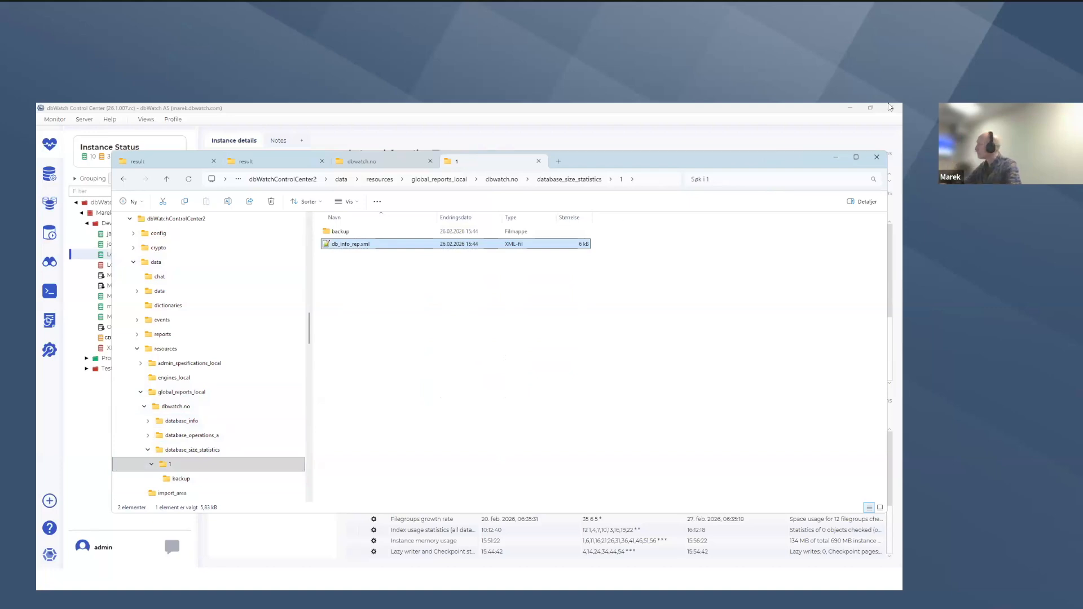
pyautogui.click(836, 160)
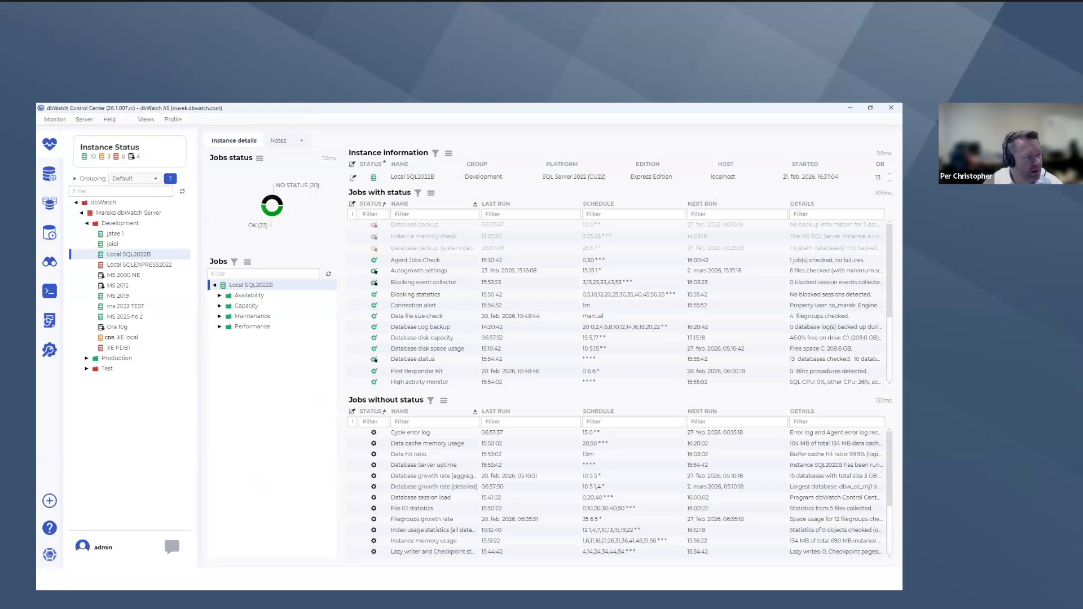
pyautogui.hotkey('alt', 'Tab')
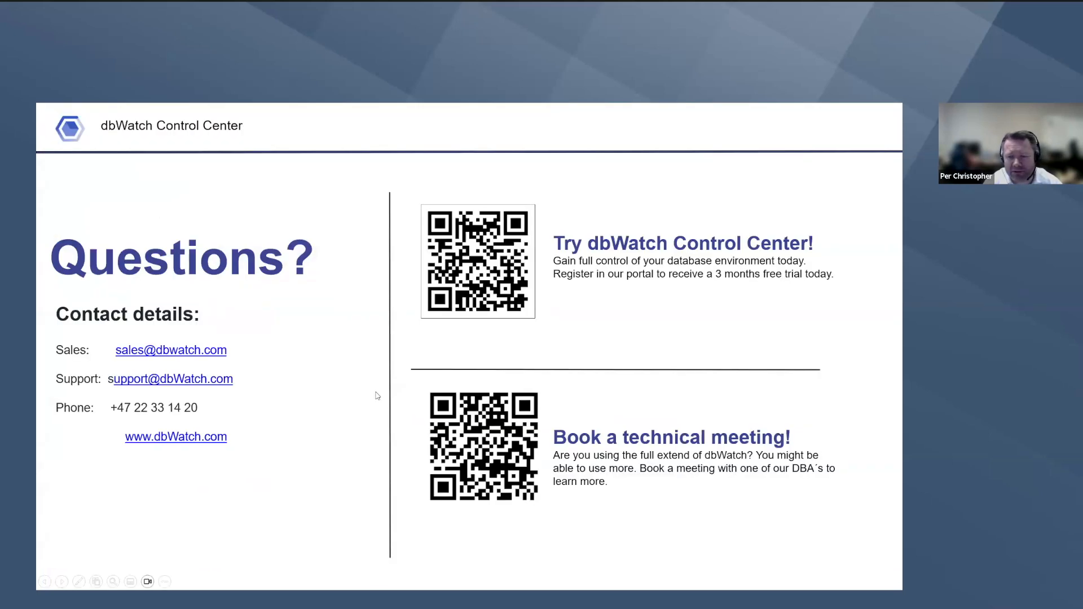
pyautogui.press('Right')
pyautogui.press('Left')
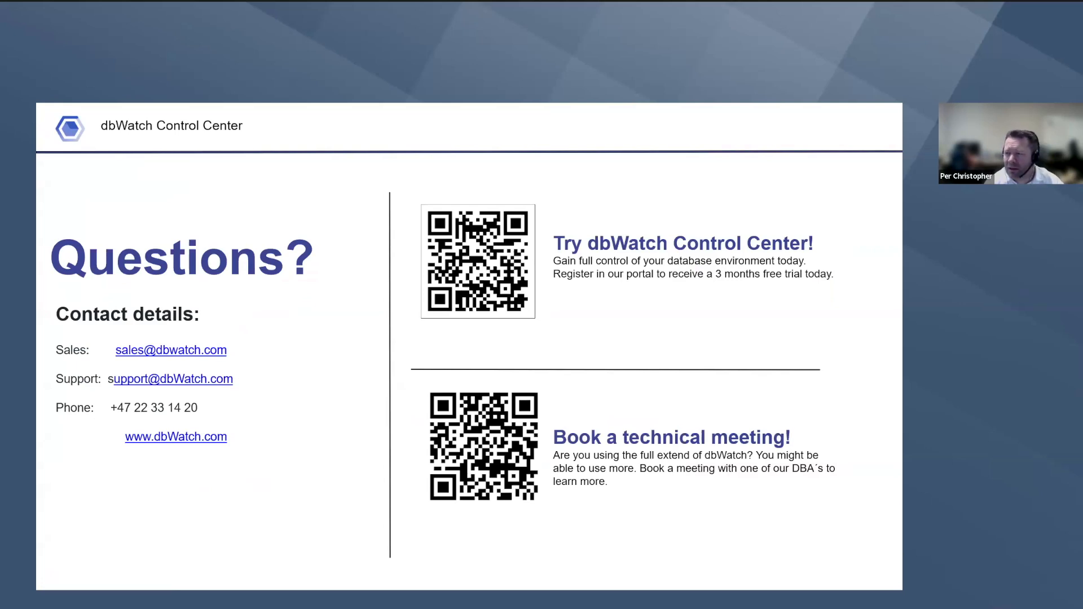
pyautogui.press('Right')
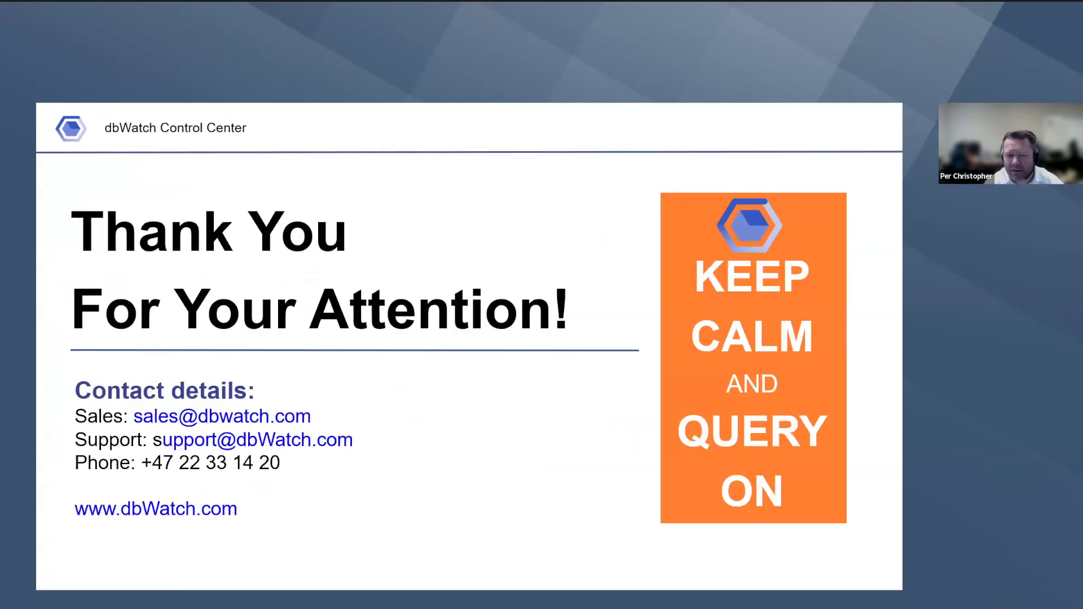